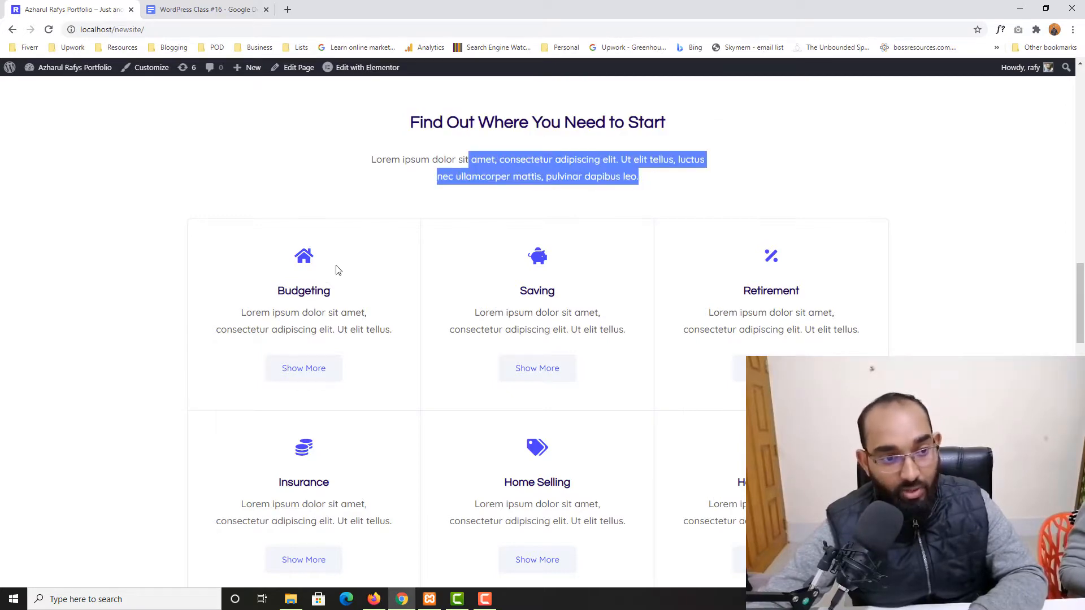
Examine the home page's "Find Out Where You Need to Start" service grid and the "My Specialities" section
scroll(295, 379, "down", 8)
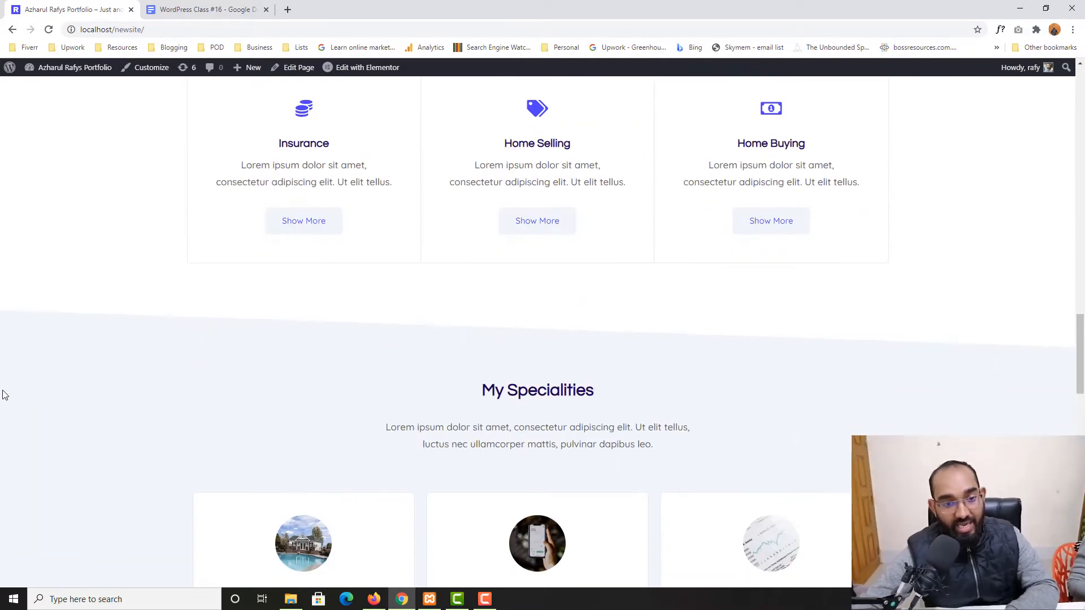
left_click_drag(482, 278, 585, 306)
scroll(585, 306, "down", 1)
scroll(590, 283, "up", 6)
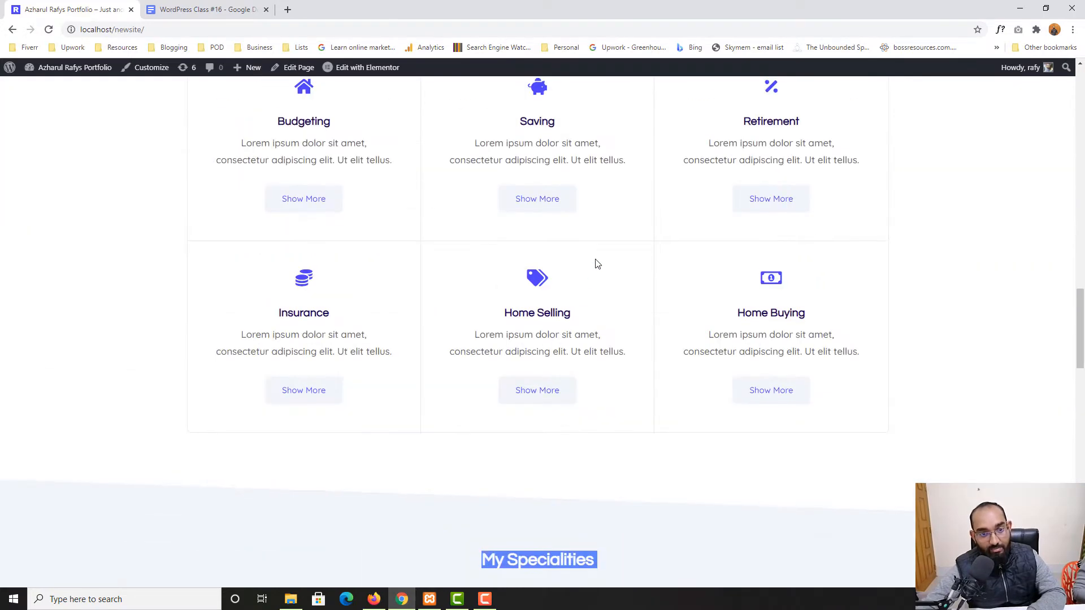
scroll(232, 368, "down", 7)
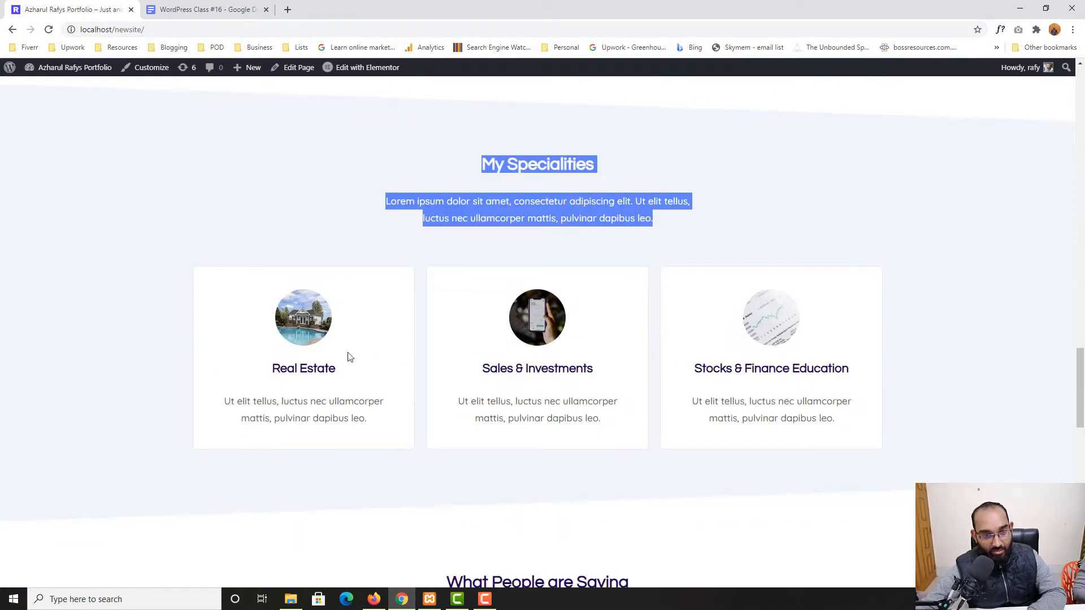
scroll(617, 322, "up", 8)
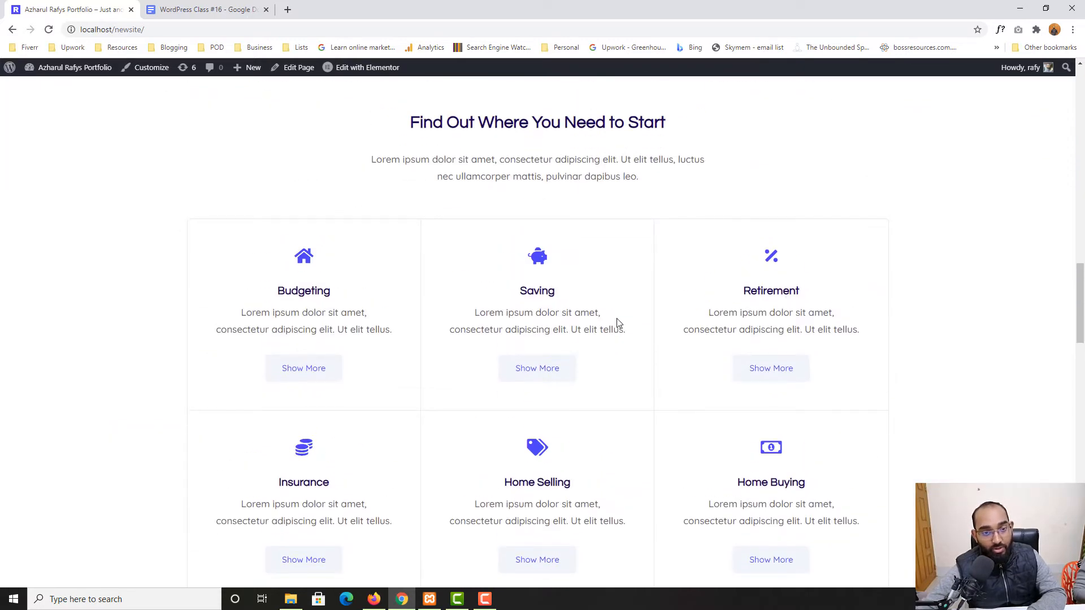
scroll(36, 348, "up", 5)
scroll(23, 311, "down", 4)
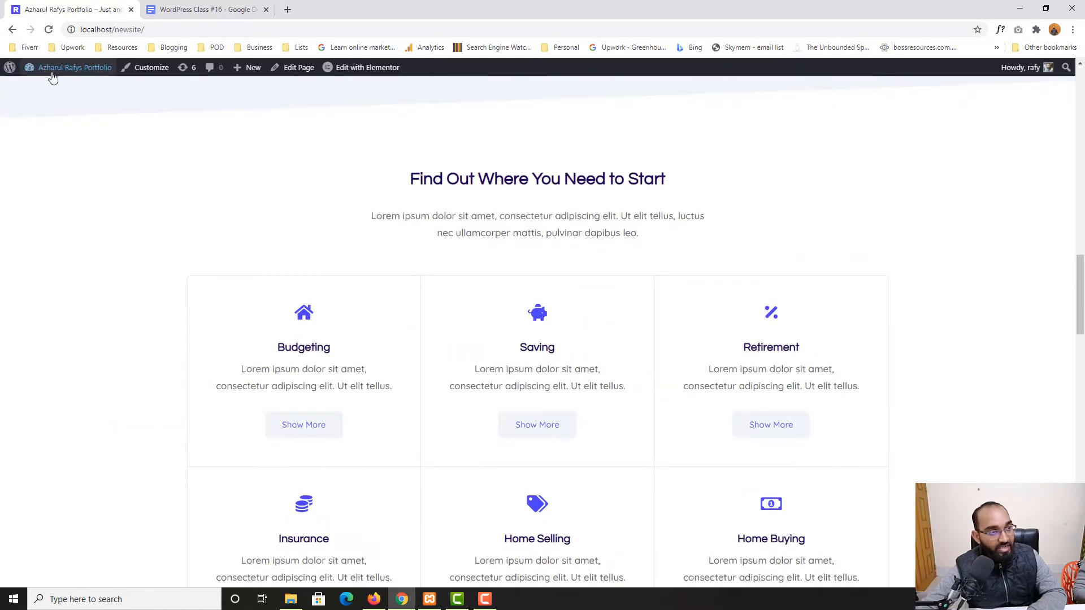
Open the site dashboard in a new tab and view the "Elementor Web Page Design" page from the pages list in another tab
right_click(50, 92)
left_click(84, 95)
key("ctrl+Tab")
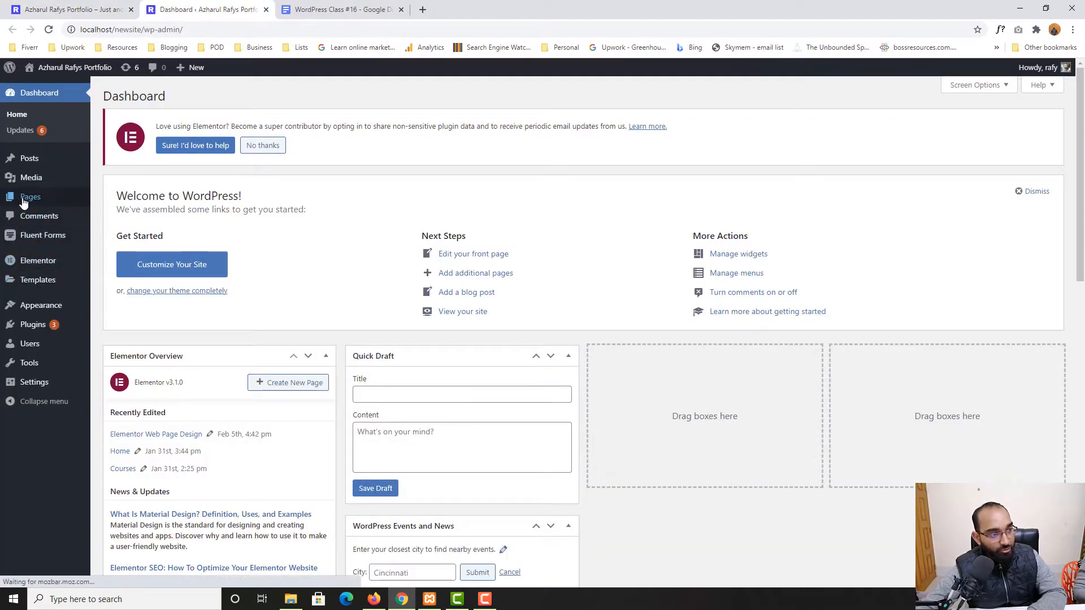
left_click(24, 201)
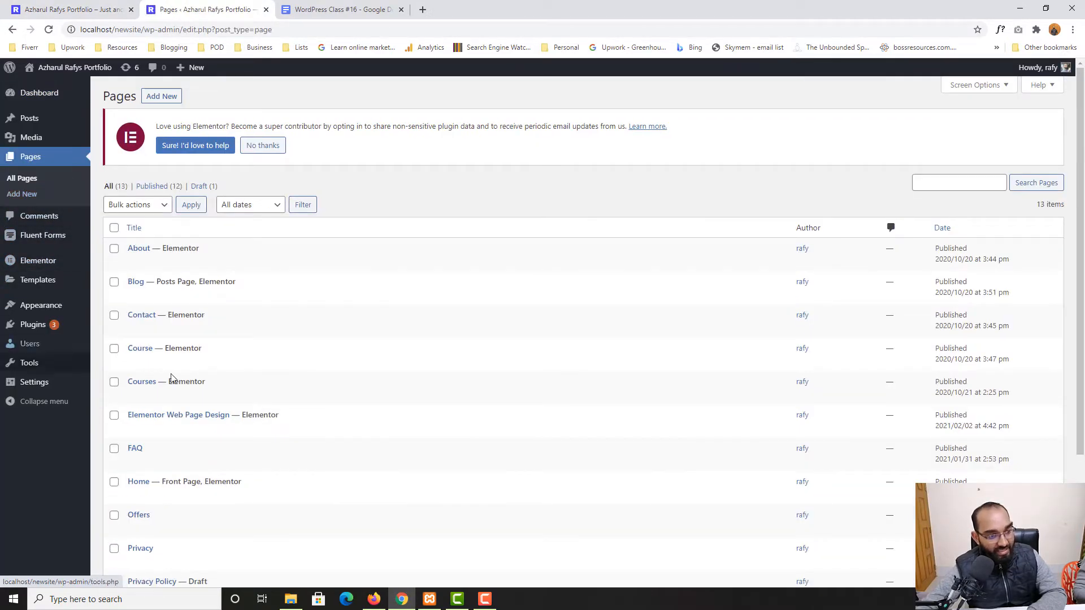
mouse_move(167, 432)
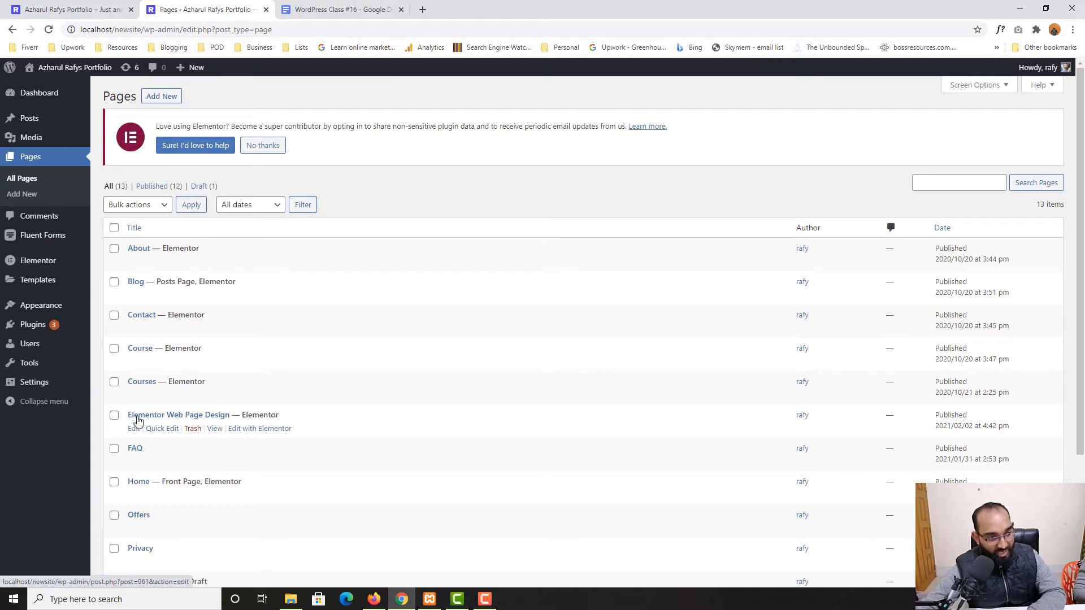
right_click(214, 433)
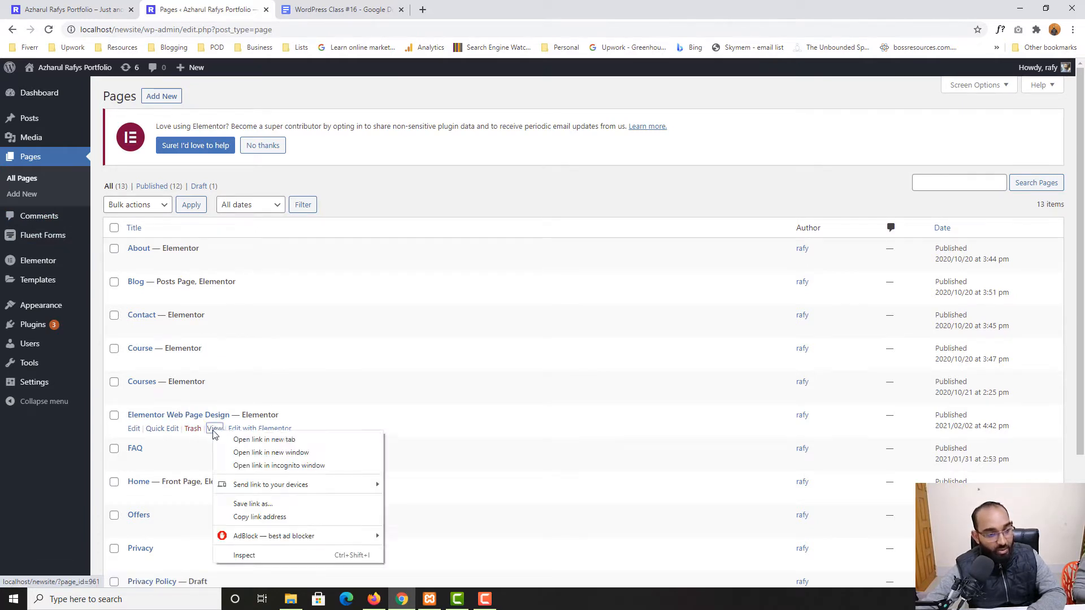
left_click(249, 439)
left_click(322, 11)
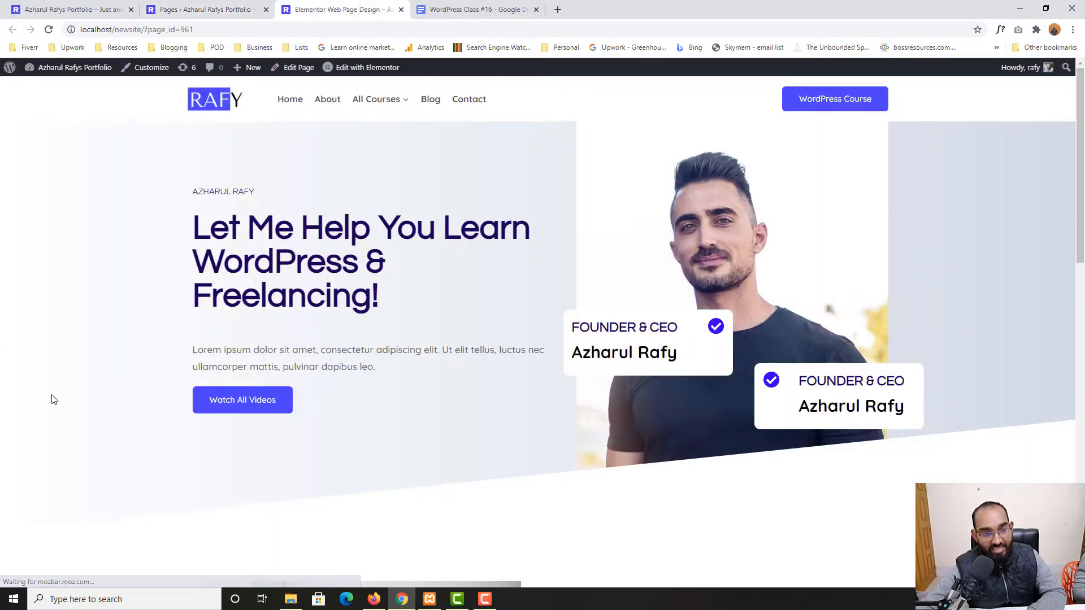
Examine the "Elementor Web Page Design" page from header to footer and compare its hero section with the home page's
scroll(117, 381, "down", 15)
scroll(129, 387, "up", 15)
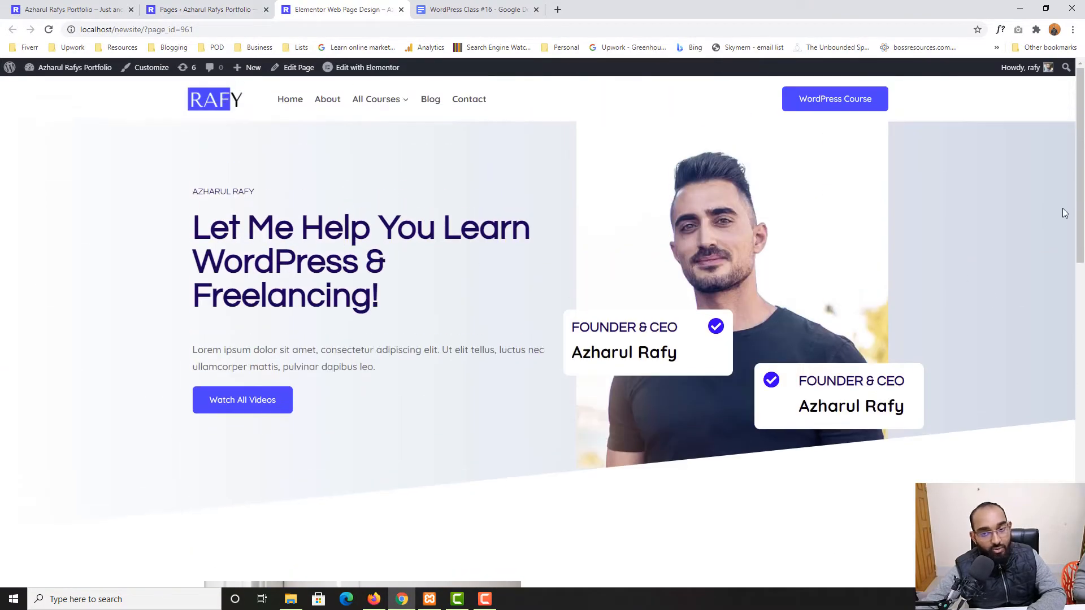
scroll(136, 358, "down", 6)
scroll(12, 424, "down", 5)
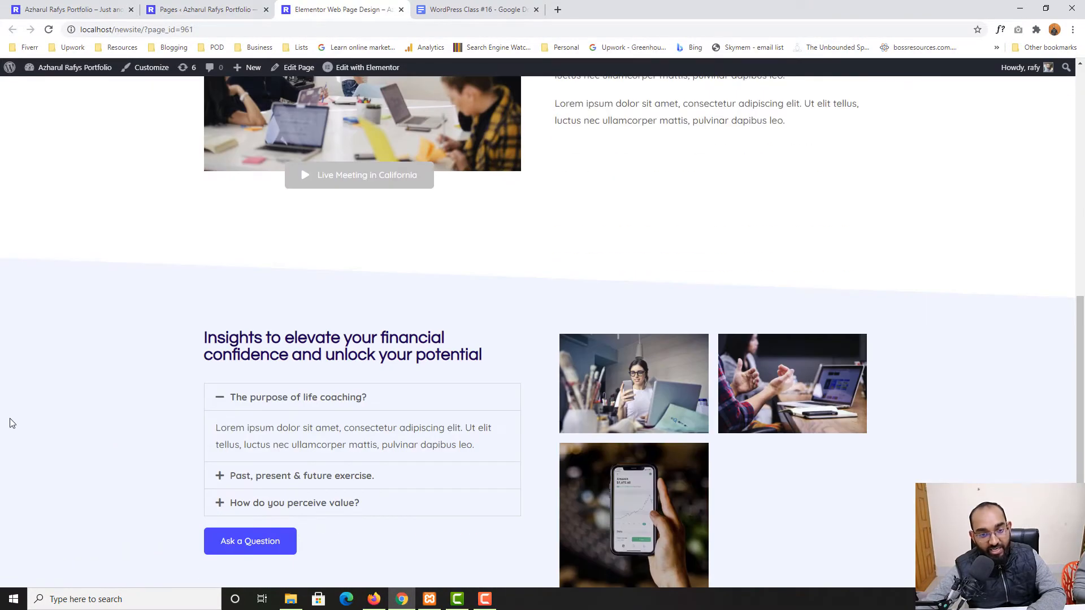
scroll(12, 458, "down", 4)
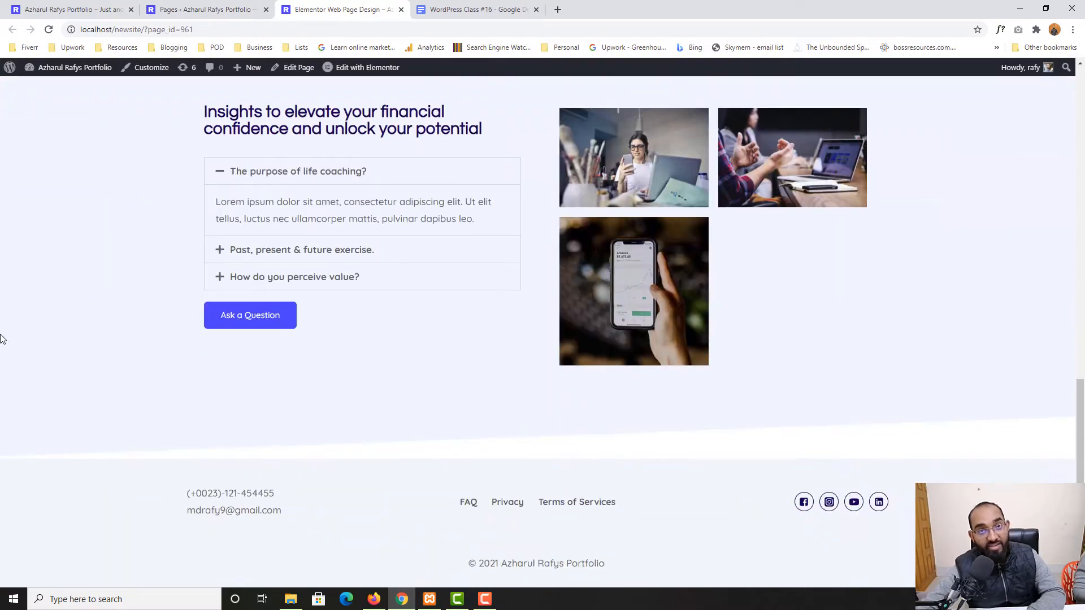
left_click(45, 8)
scroll(51, 291, "up", 5)
scroll(55, 293, "up", 7)
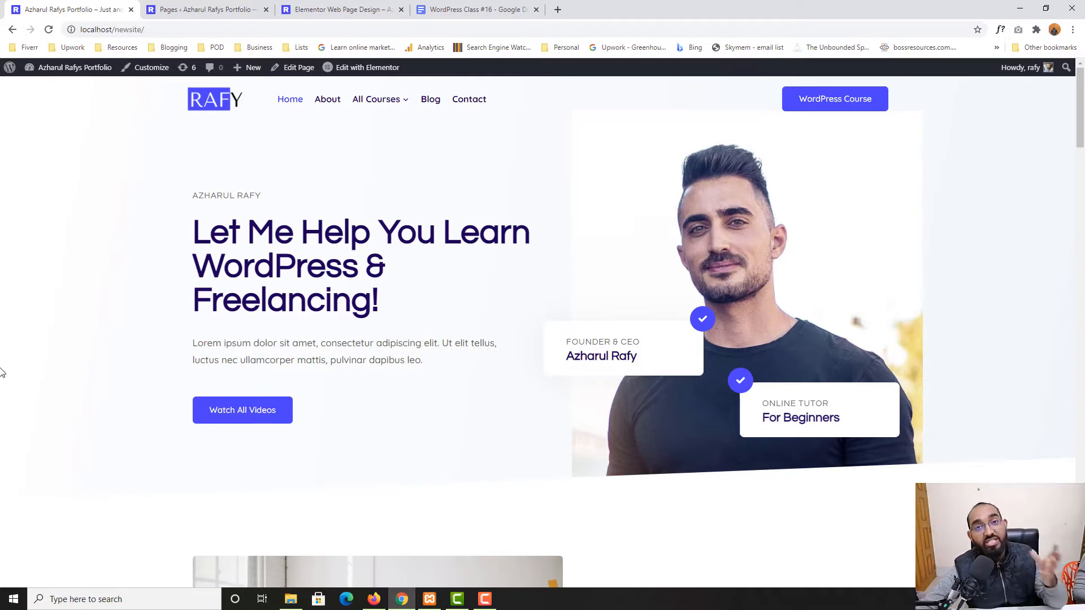
scroll(3, 373, "down", 1)
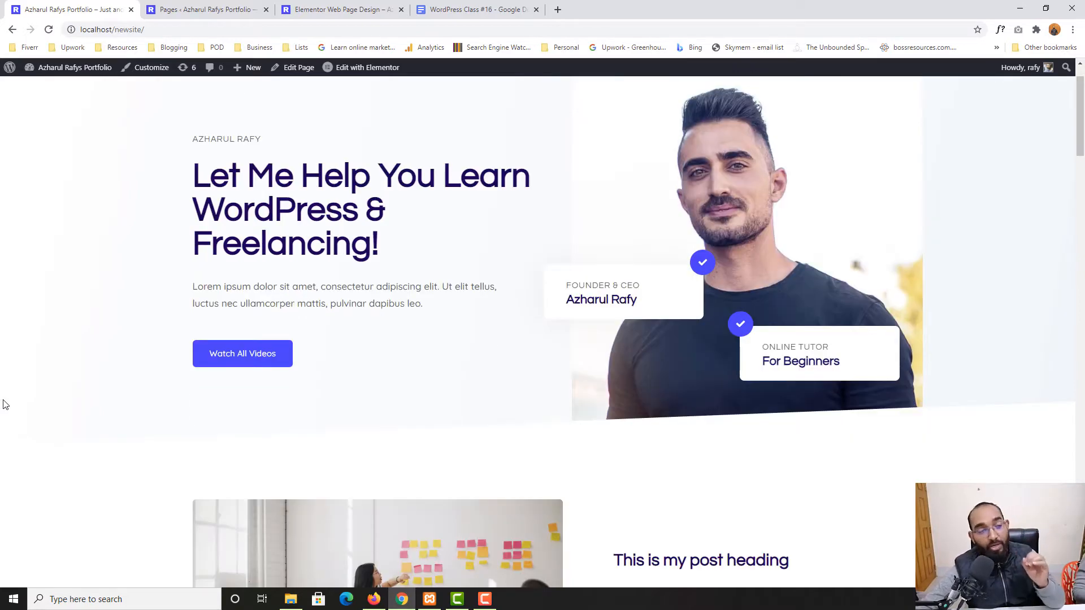
scroll(187, 344, "up", 1)
left_click(338, 7)
scroll(650, 345, "up", 7)
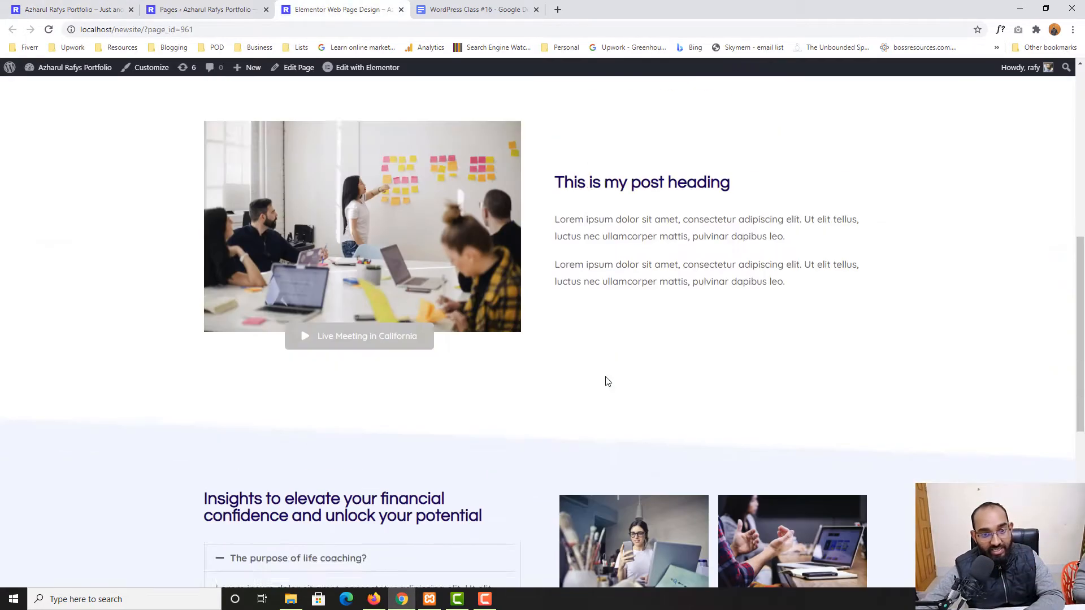
scroll(608, 381, "up", 8)
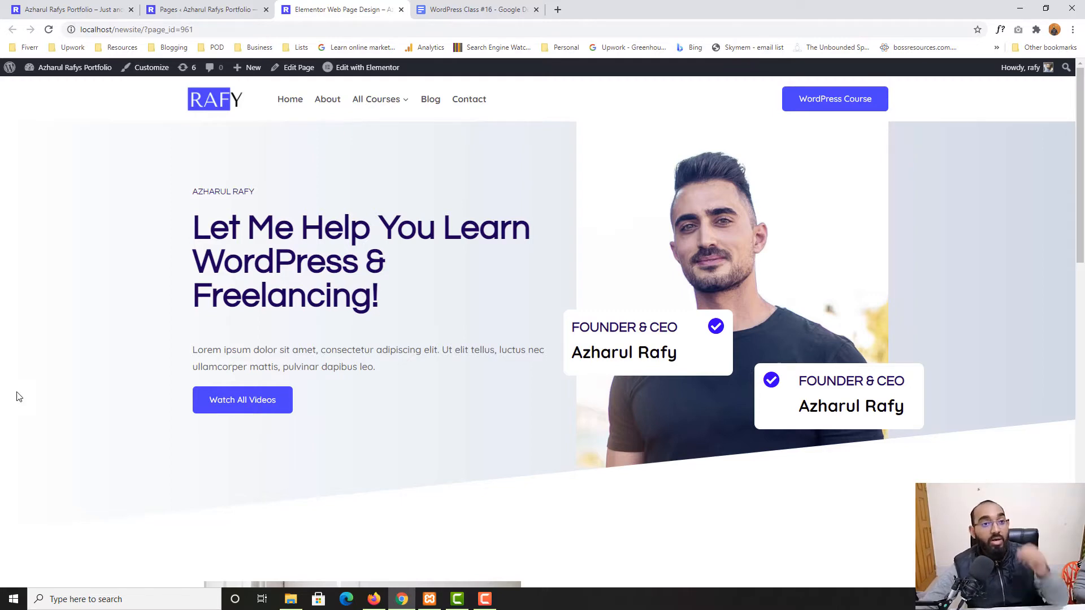
Close the "WordPress Class #16" document and the WordPress pages list, keeping the home page and design page open
left_click(515, 6)
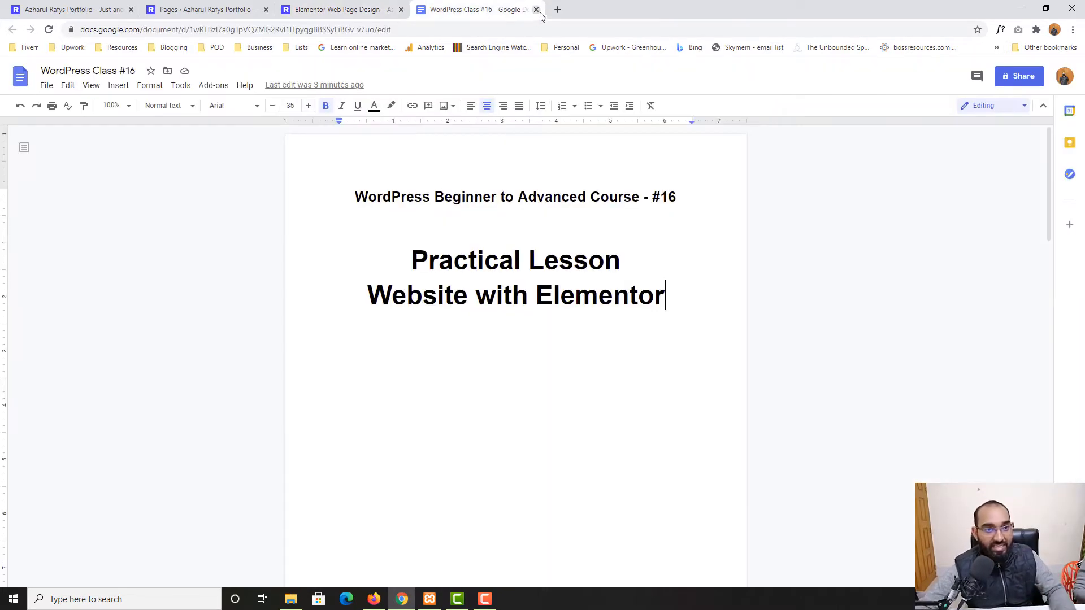
left_click(537, 10)
left_click(257, 10)
left_click(266, 10)
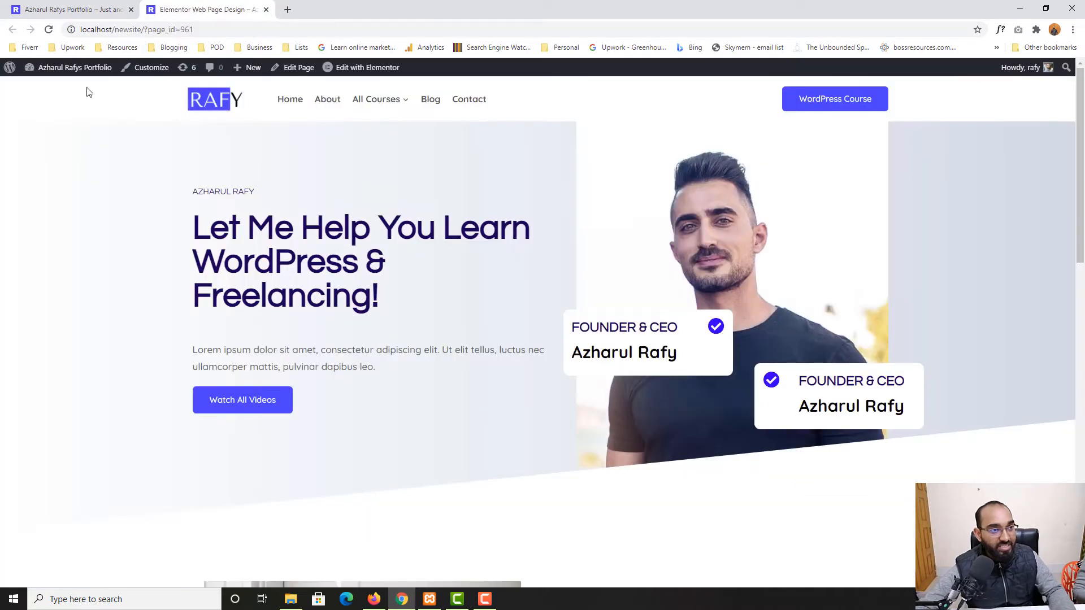
Compare the sections built on the "Elementor Web Page Design" page with the home page's remaining sections down to the testimonials
left_click(90, 9)
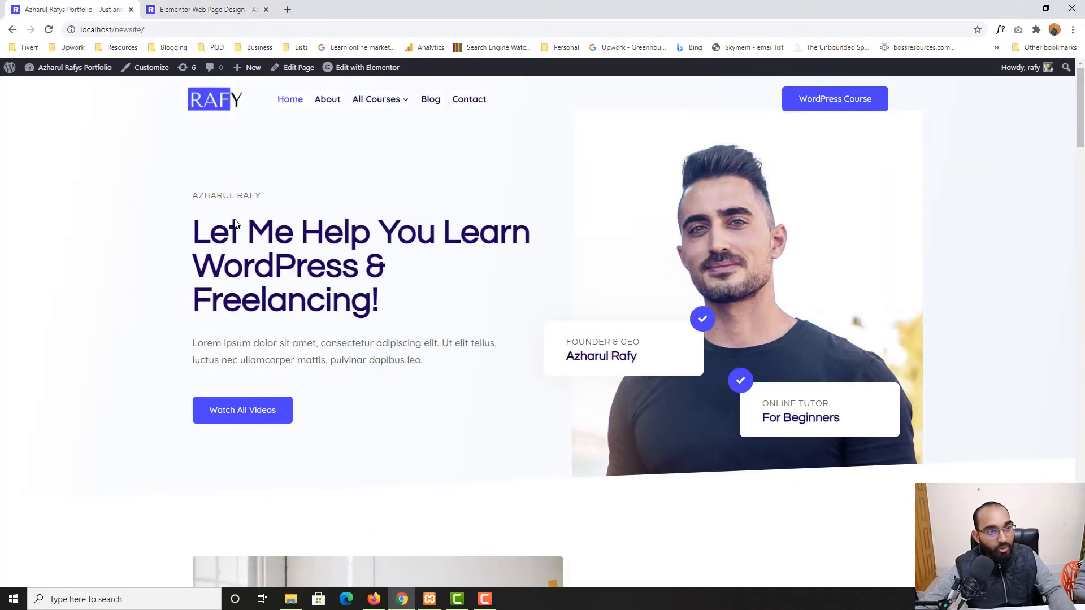
left_click(203, 9)
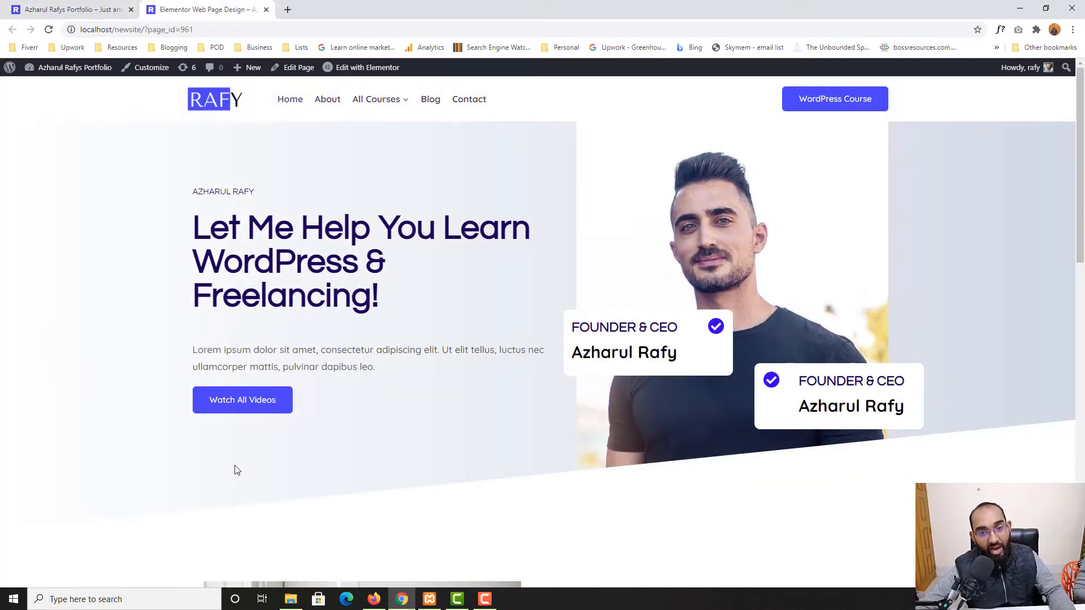
scroll(237, 463, "down", 10)
scroll(144, 438, "down", 4)
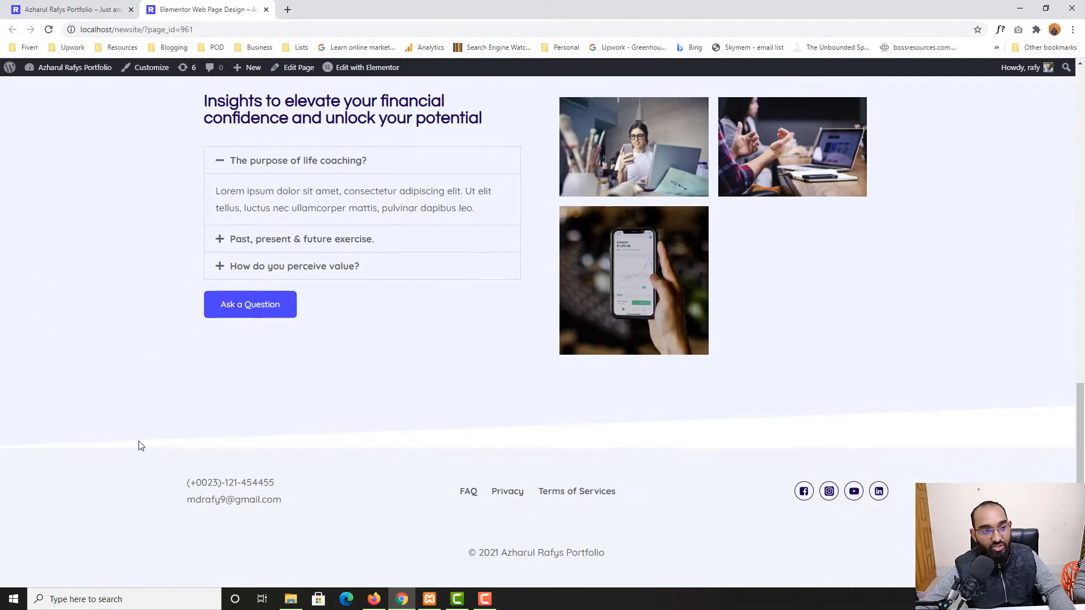
key("ctrl+Tab")
scroll(676, 380, "down", 5)
scroll(676, 380, "down", 15)
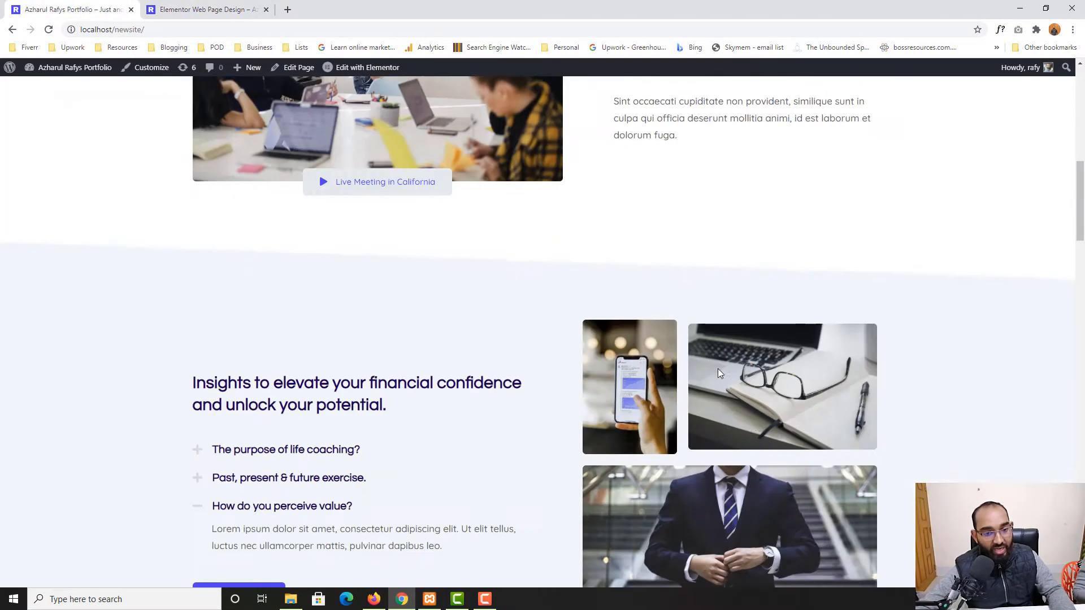
scroll(574, 276, "down", 9)
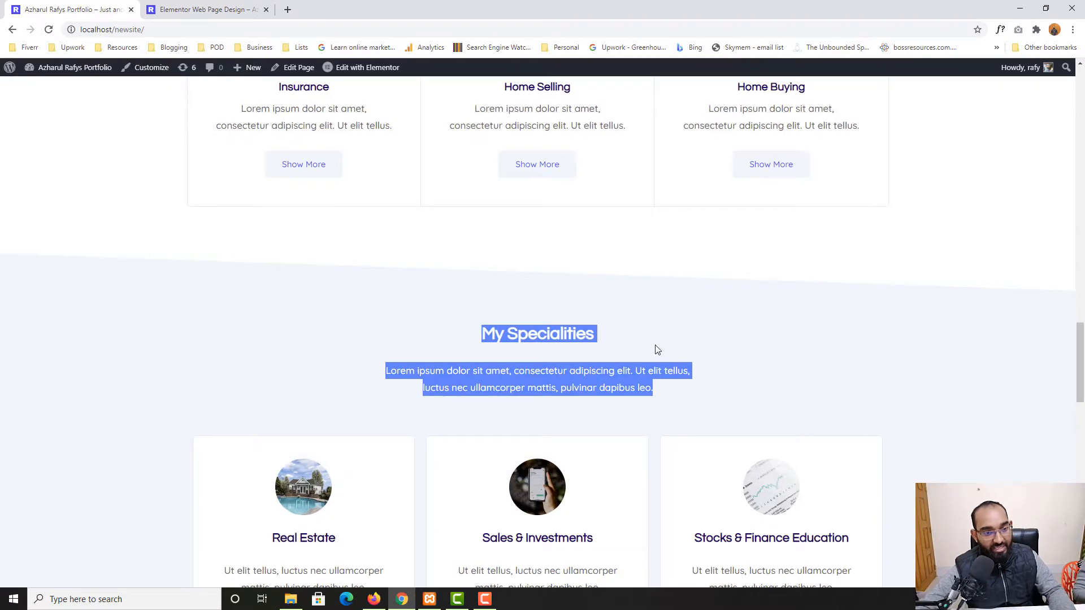
scroll(370, 290, "down", 2)
left_click(371, 290)
scroll(453, 358, "down", 3)
left_click(220, 9)
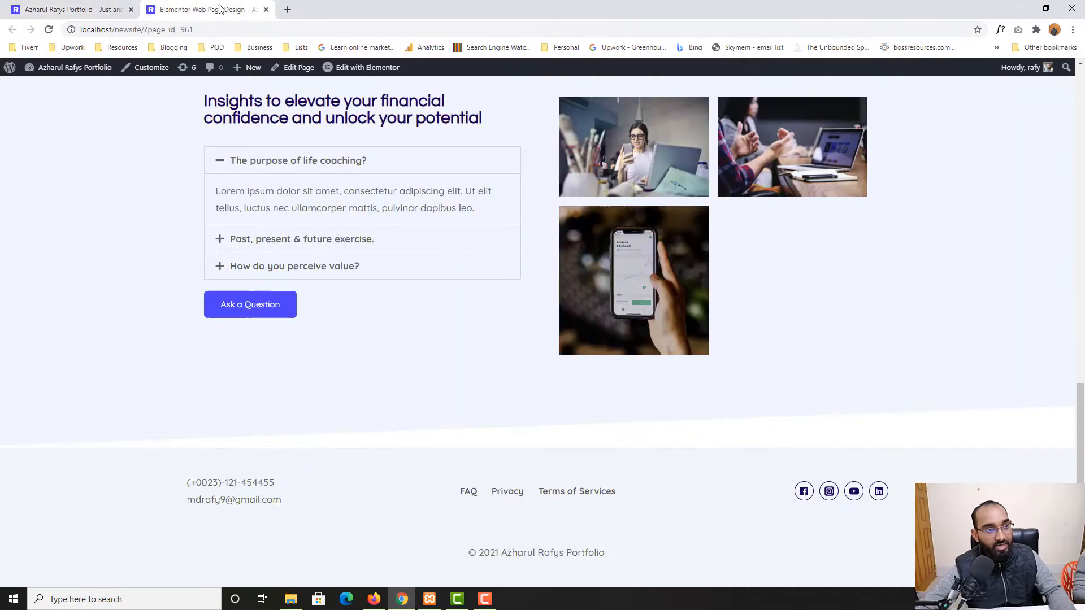
scroll(339, 375, "up", 13)
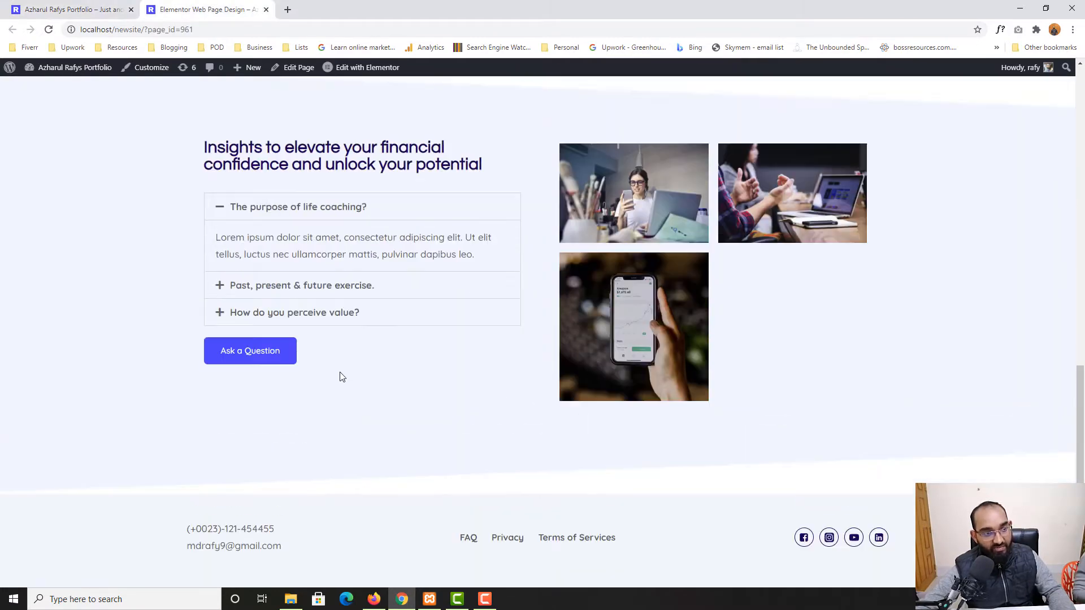
scroll(365, 371, "down", 13)
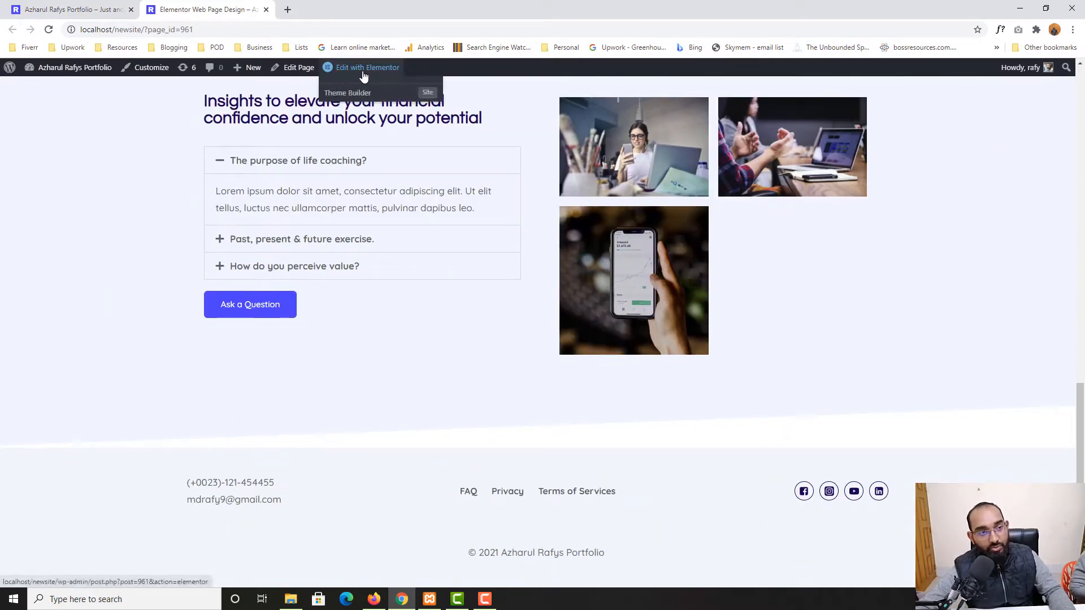
Edit the "Elementor Web Page Design" page with Elementor and add a single-column section below the "Insights to elevate" section
left_click(345, 73)
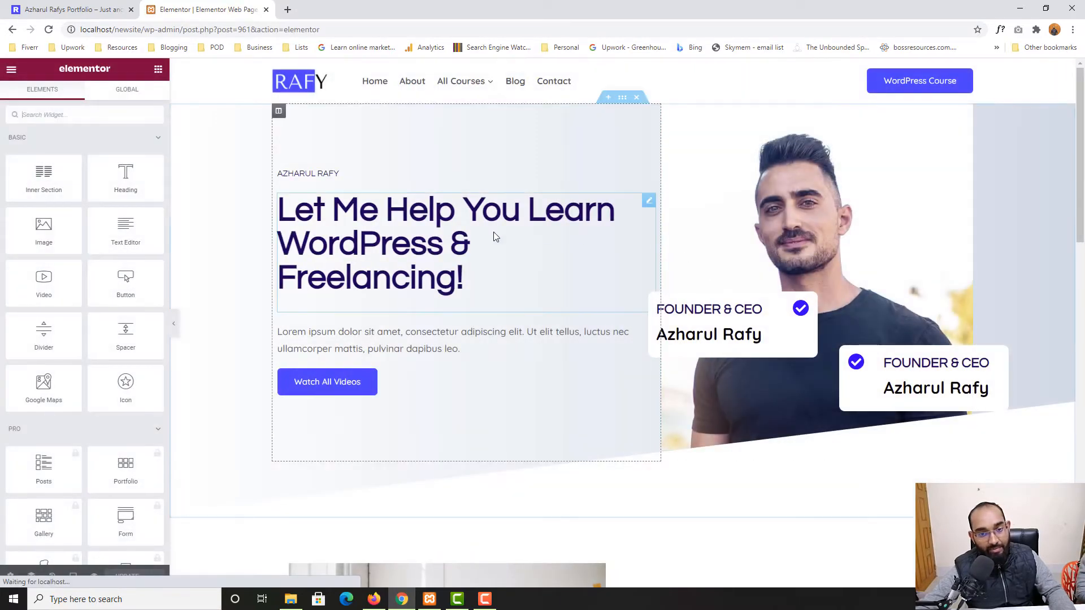
scroll(891, 387, "down", 15)
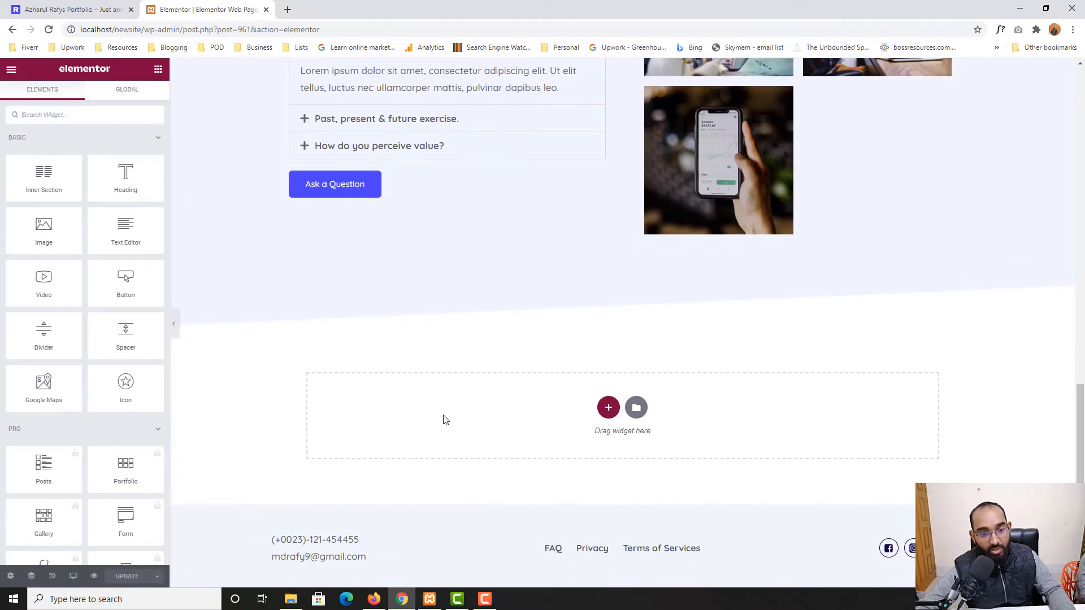
scroll(628, 339, "down", 1)
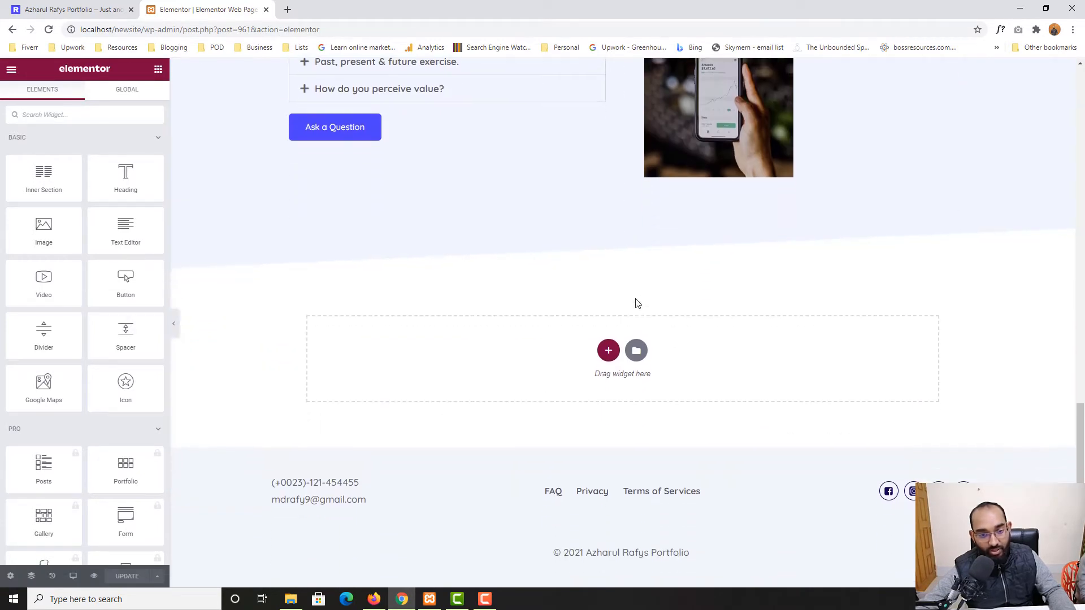
left_click(611, 349)
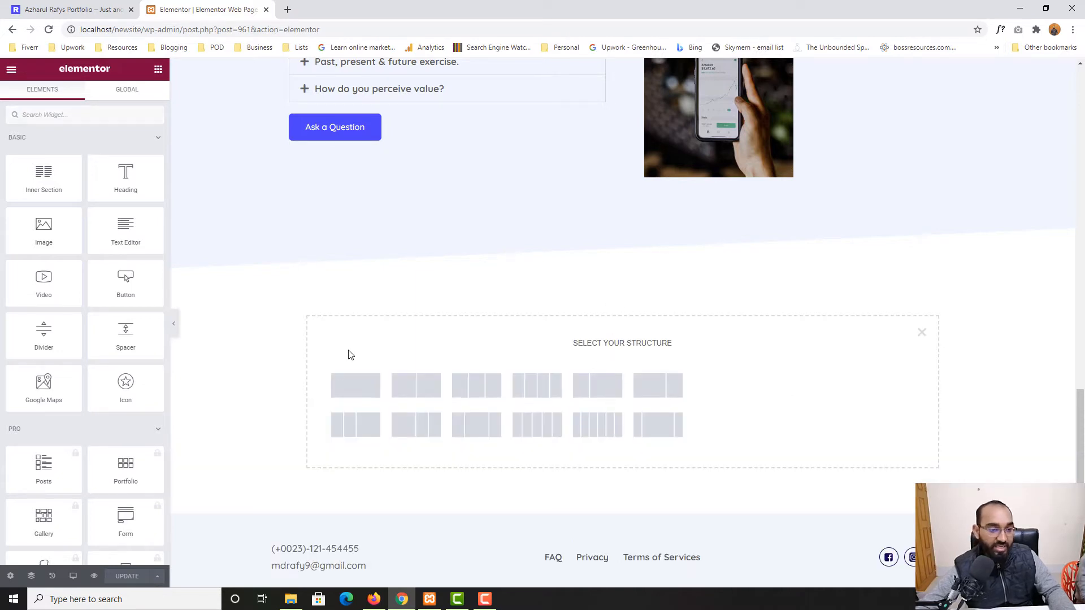
left_click(348, 389)
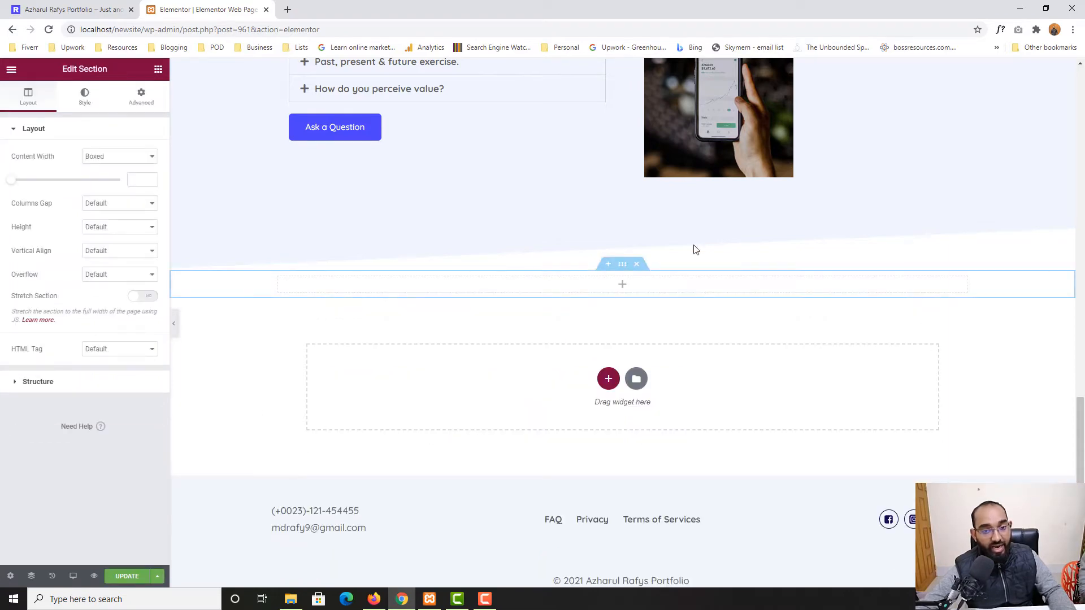
Check the home page's "Find Out Where You Need to Start" intro, and add Heading and Text Editor widgets to the new section
left_click(18, 3)
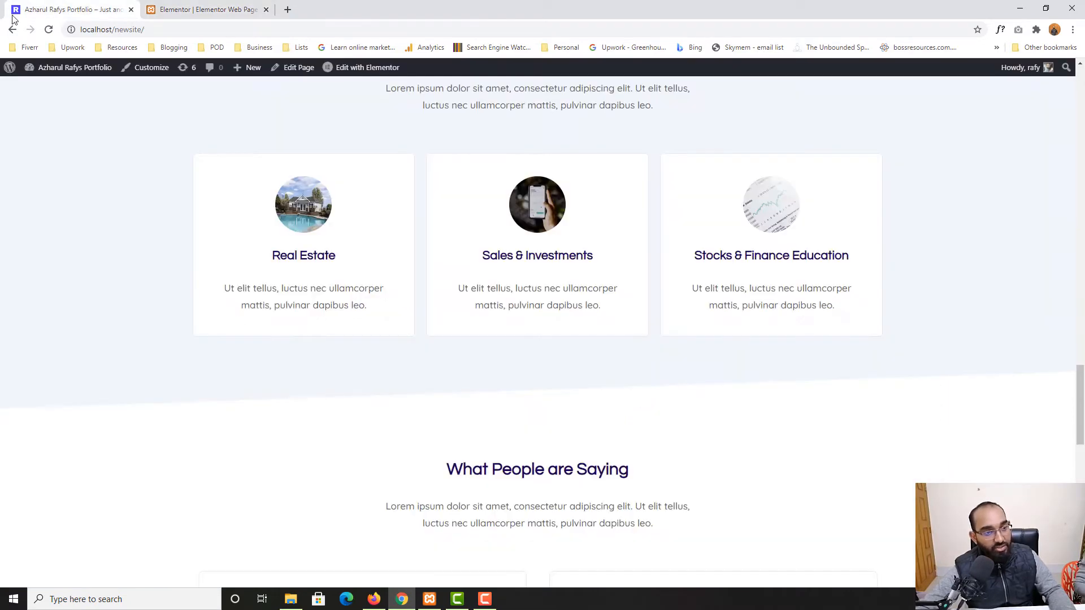
scroll(93, 373, "up", 10)
scroll(82, 396, "up", 3)
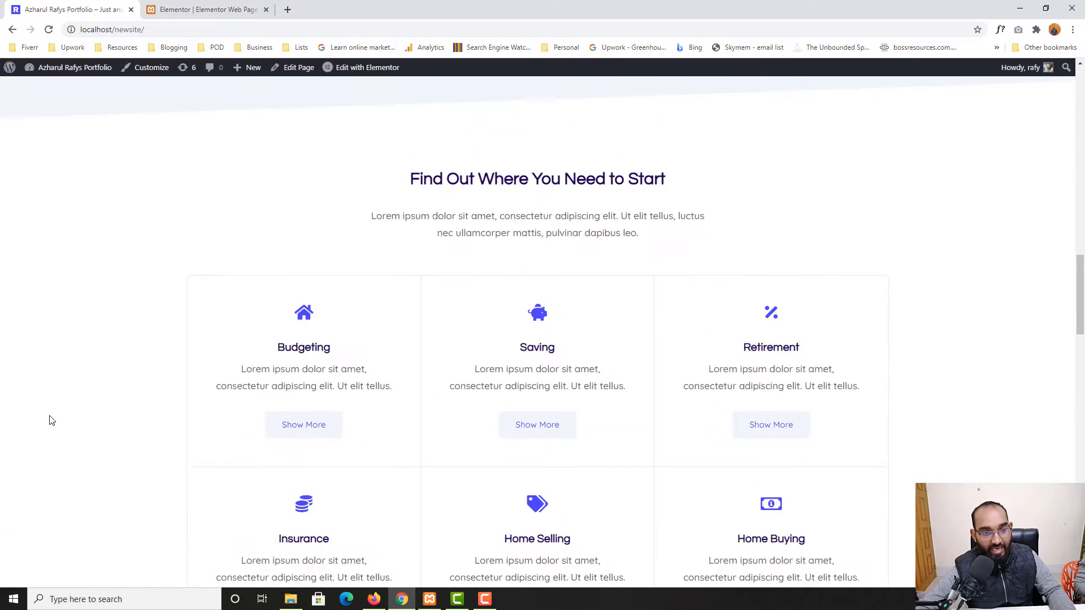
left_click_drag(411, 179, 643, 182)
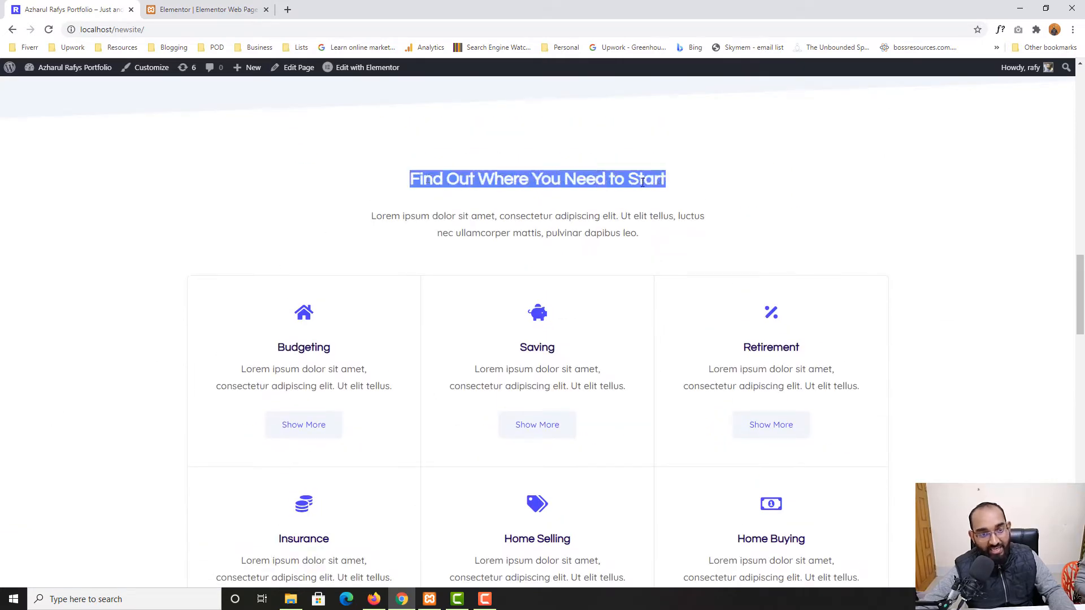
left_click_drag(373, 217, 653, 243)
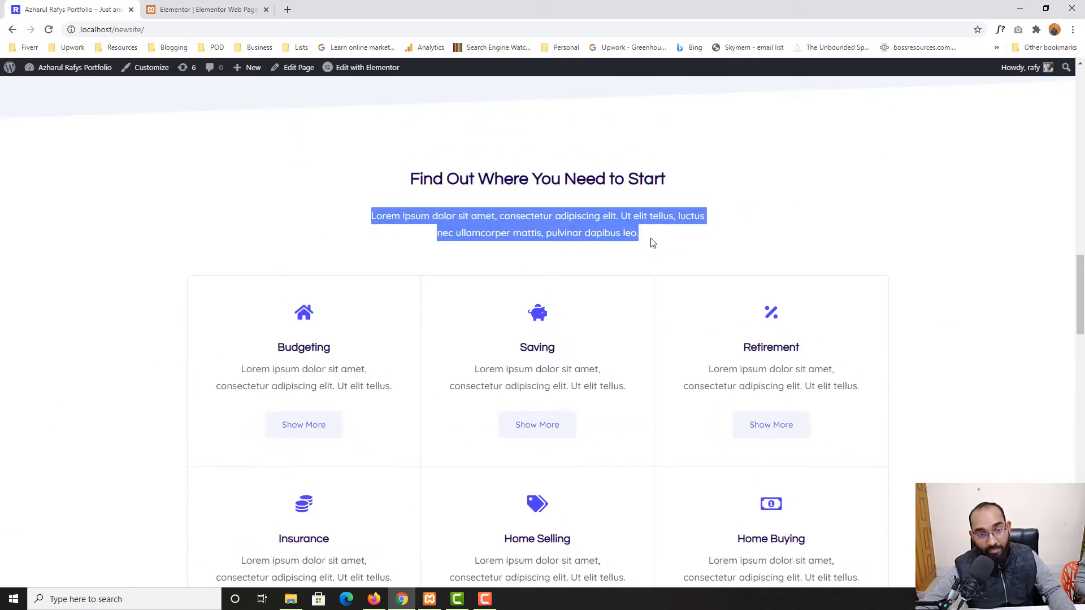
left_click(209, 9)
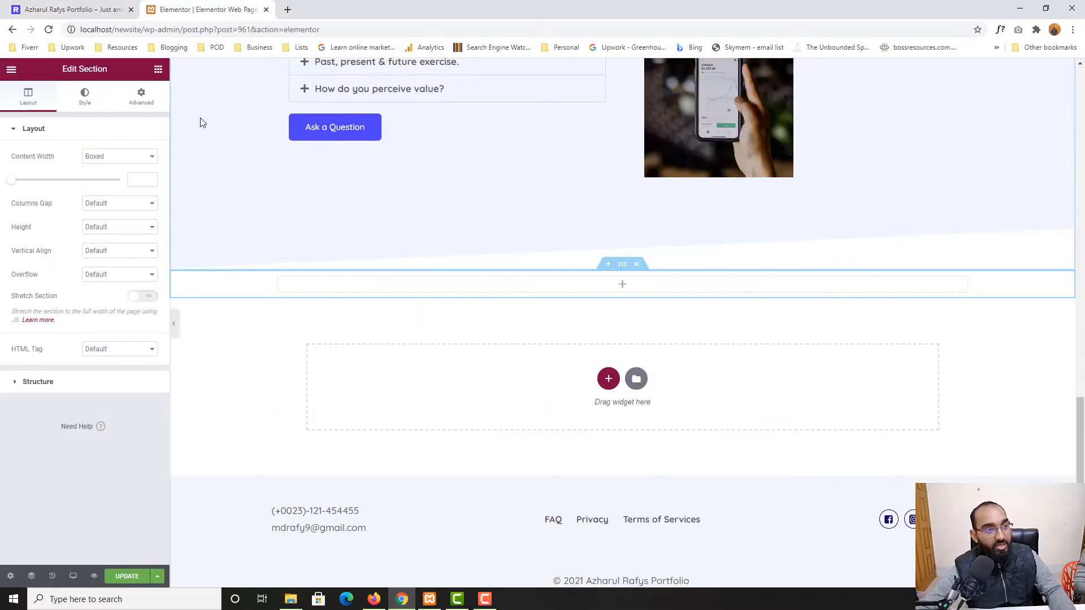
left_click(158, 70)
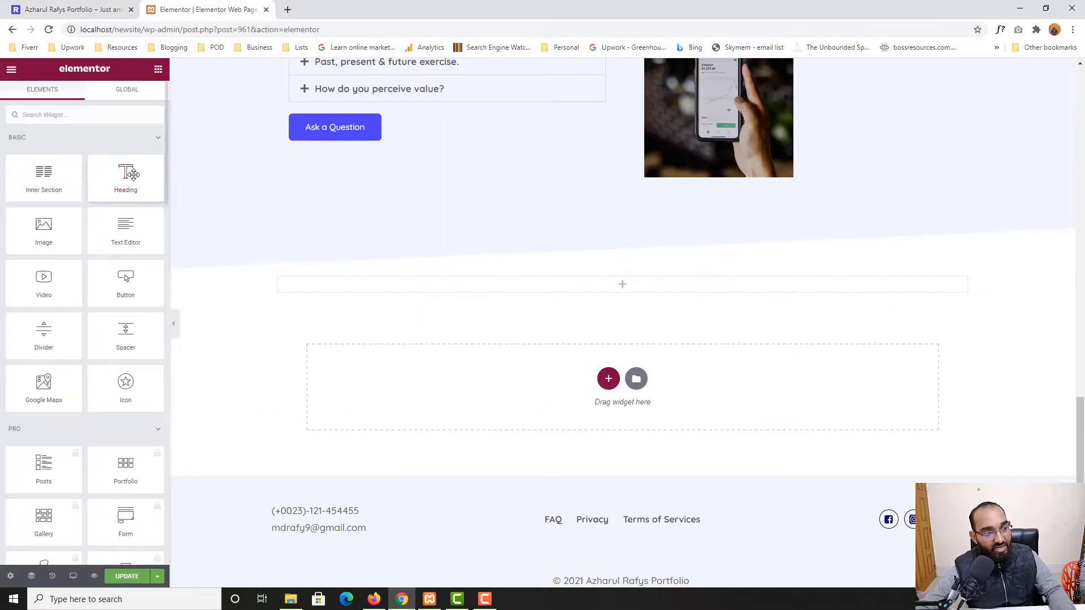
left_click_drag(125, 176, 427, 290)
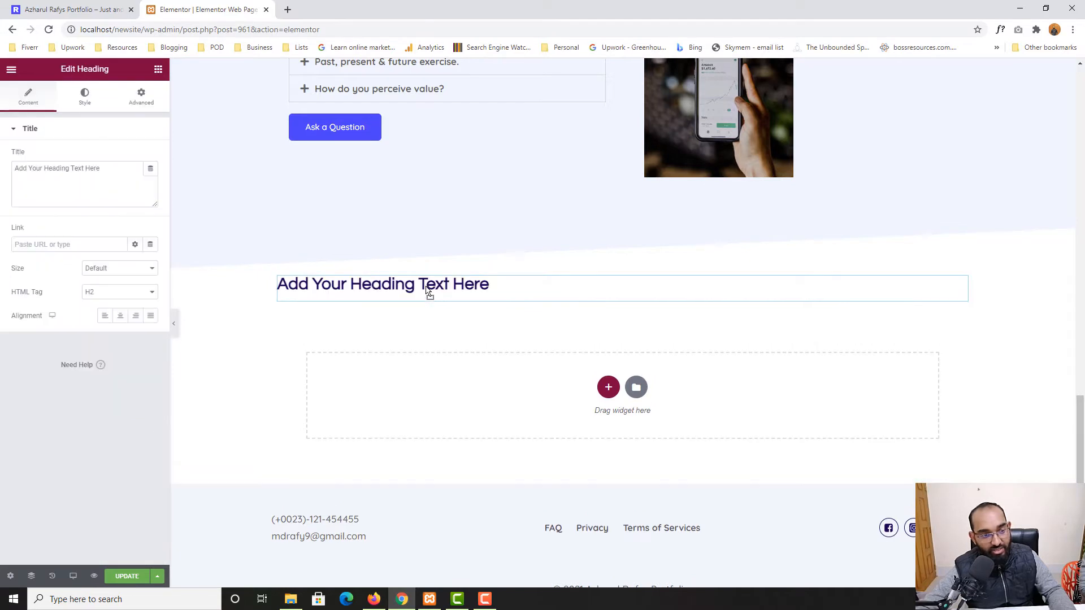
left_click(158, 69)
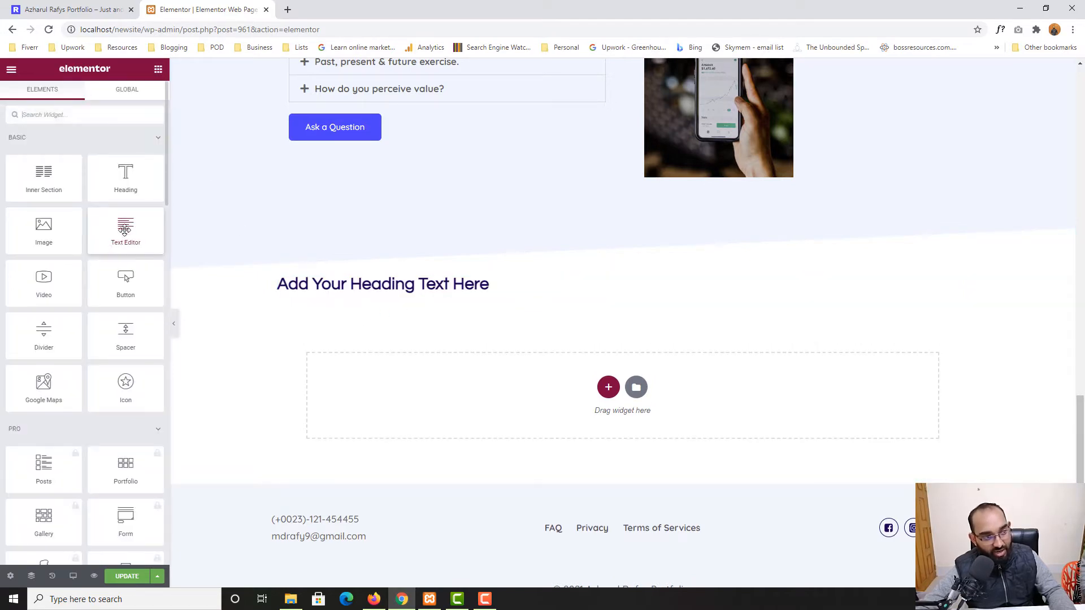
left_click_drag(123, 232, 434, 305)
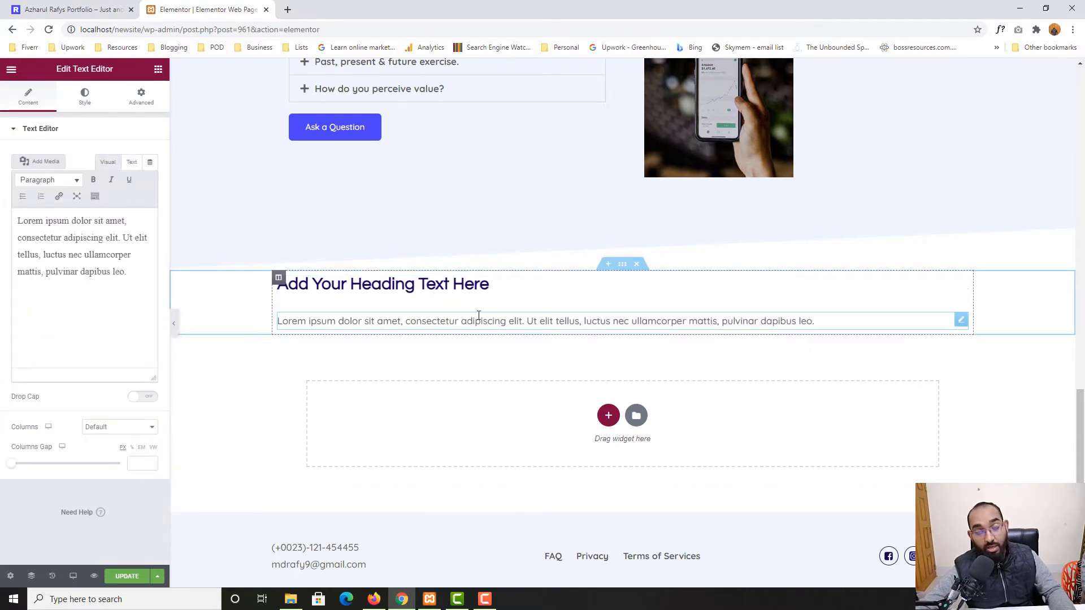
Copy "Find Out Where You Need to Start" from the home page into the new heading's title and centre it
left_click(72, 6)
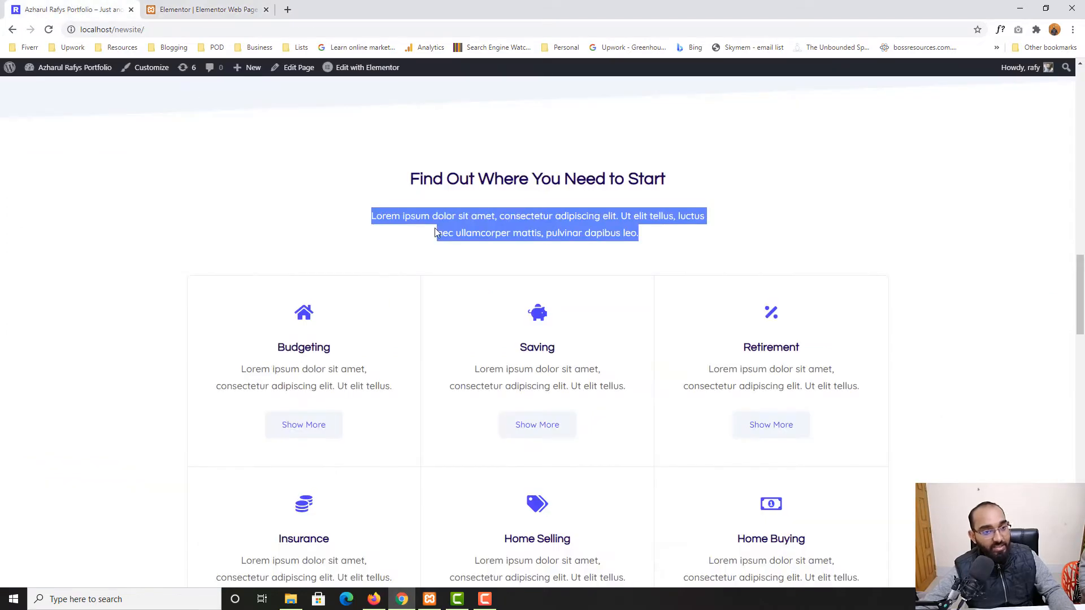
left_click_drag(408, 179, 667, 180)
right_click(664, 188)
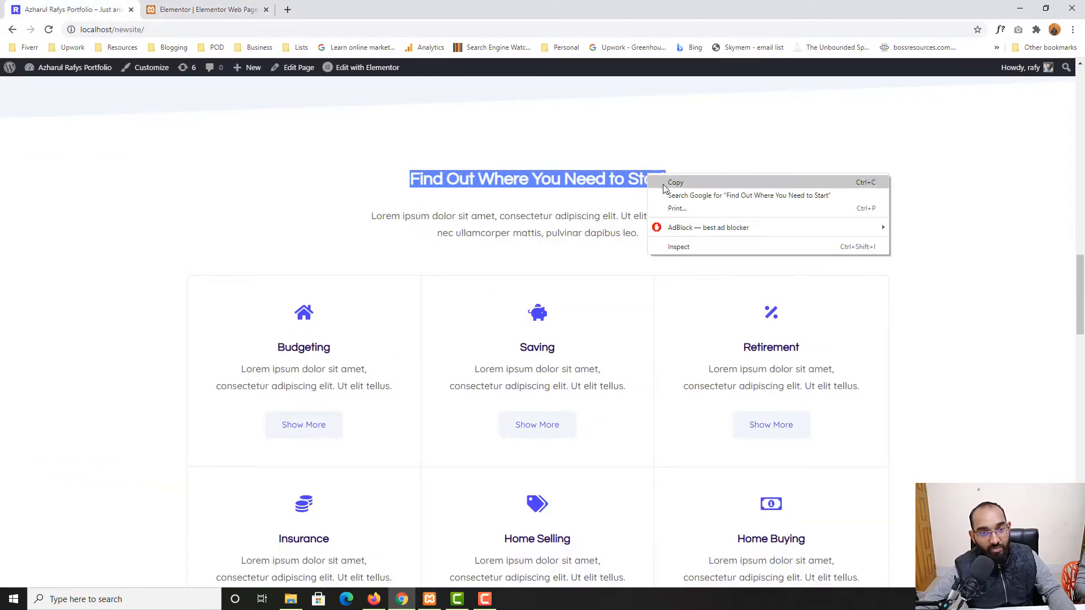
left_click(673, 183)
left_click(210, 9)
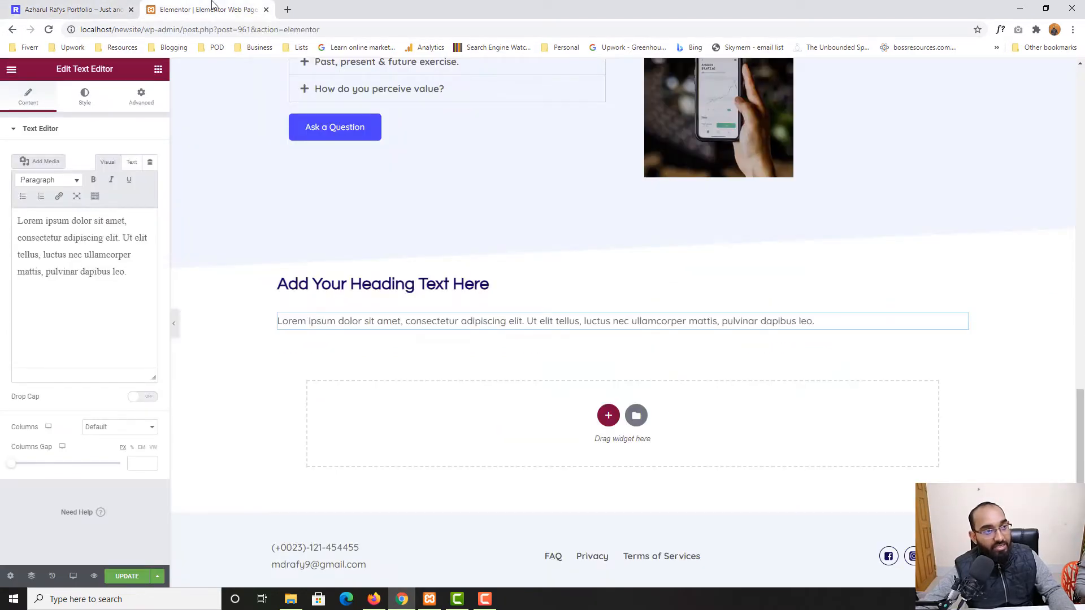
left_click(464, 280)
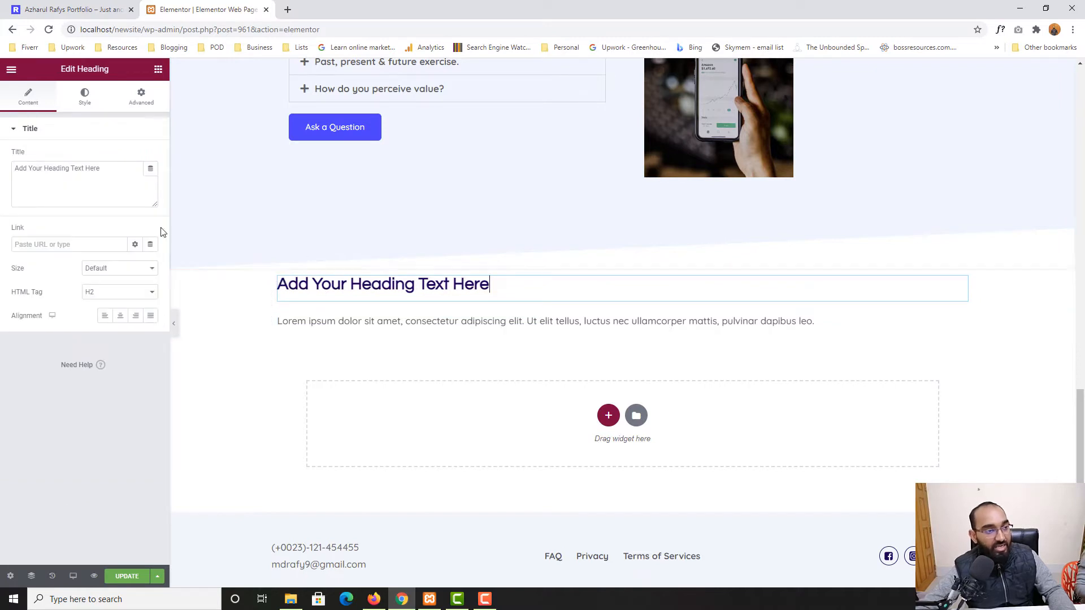
triple_click(95, 165)
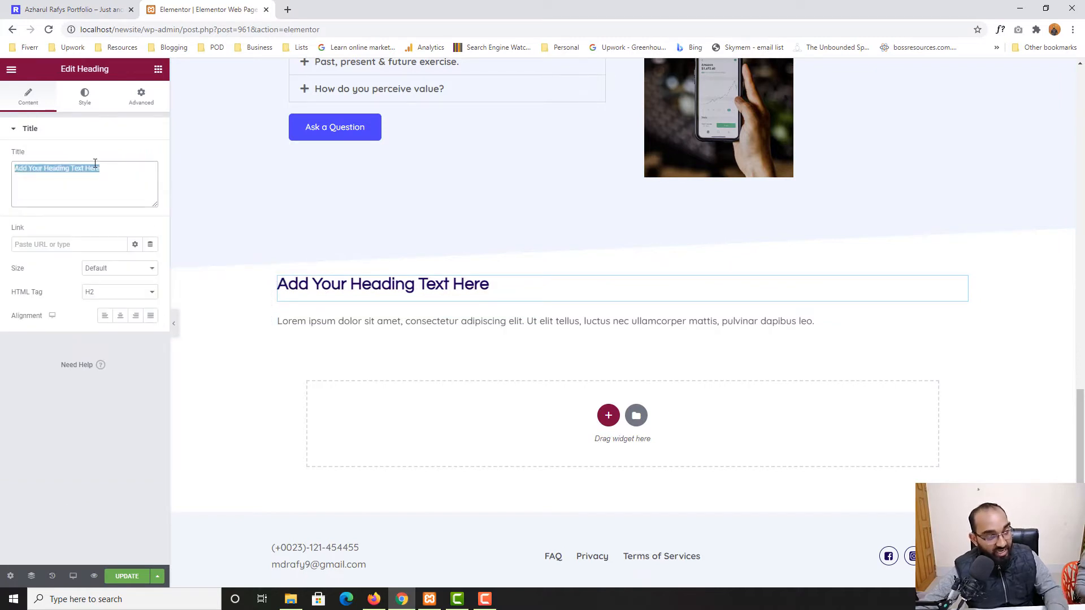
key("ctrl+v")
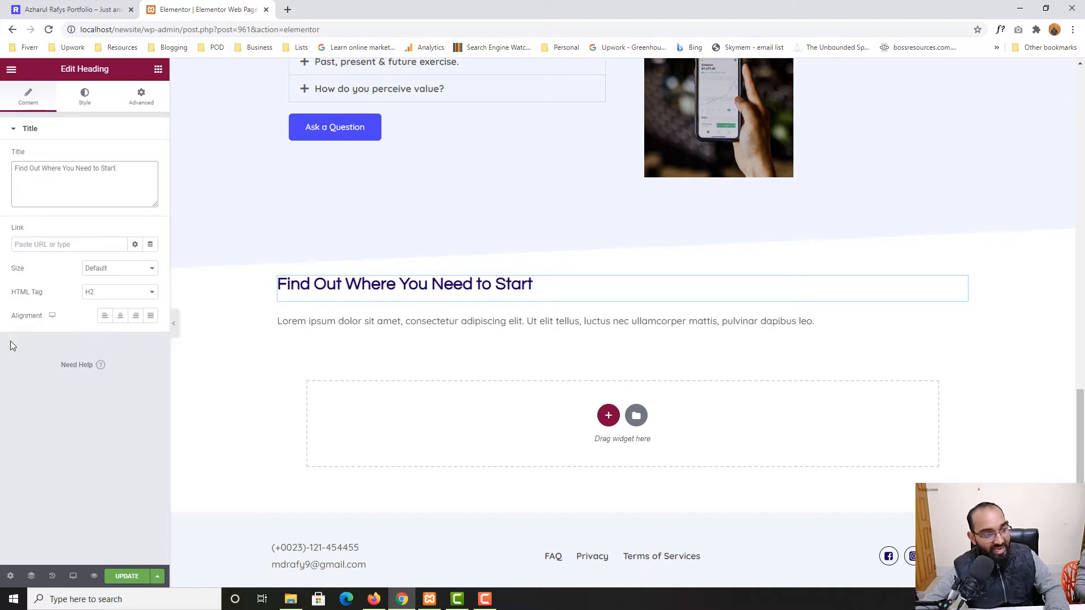
left_click(120, 315)
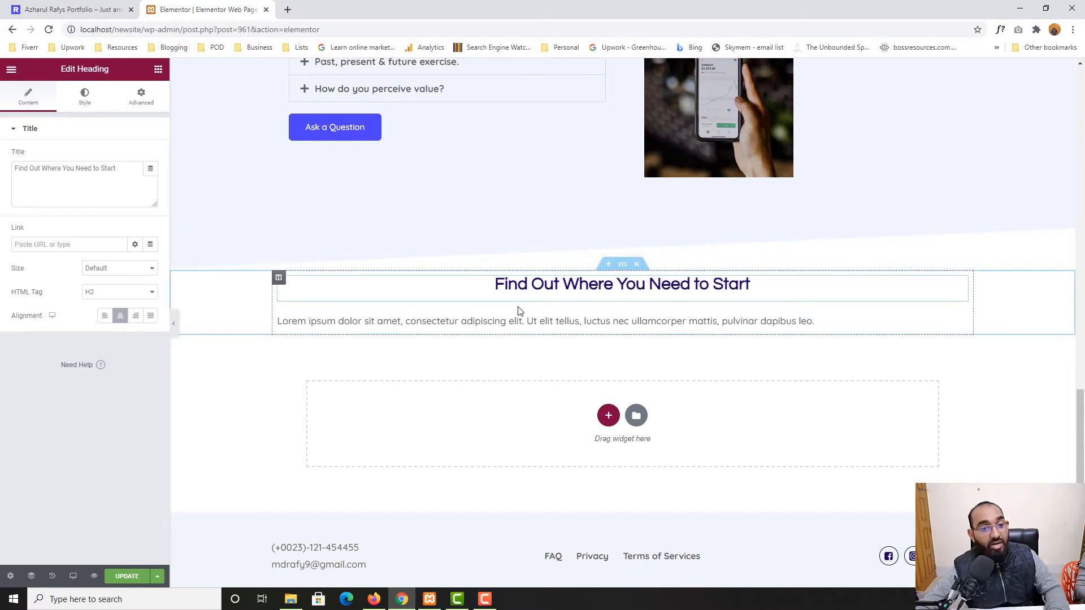
Replace the new text widget's content with the lorem ipsum paragraph copied from below the home page's "Find Out Where You Need to Start" heading
left_click(72, 9)
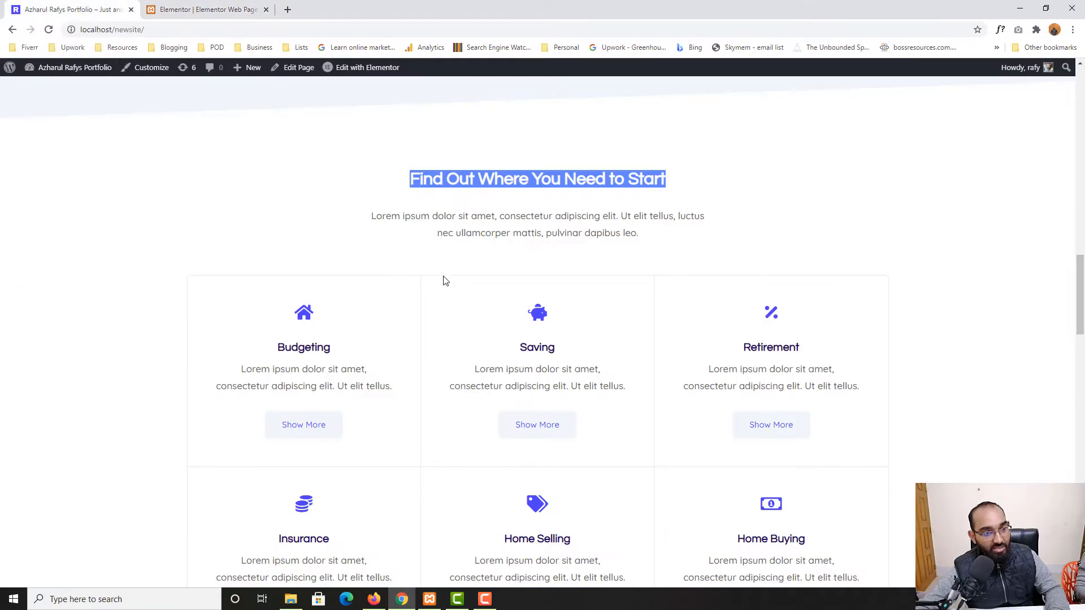
left_click_drag(380, 216, 654, 246)
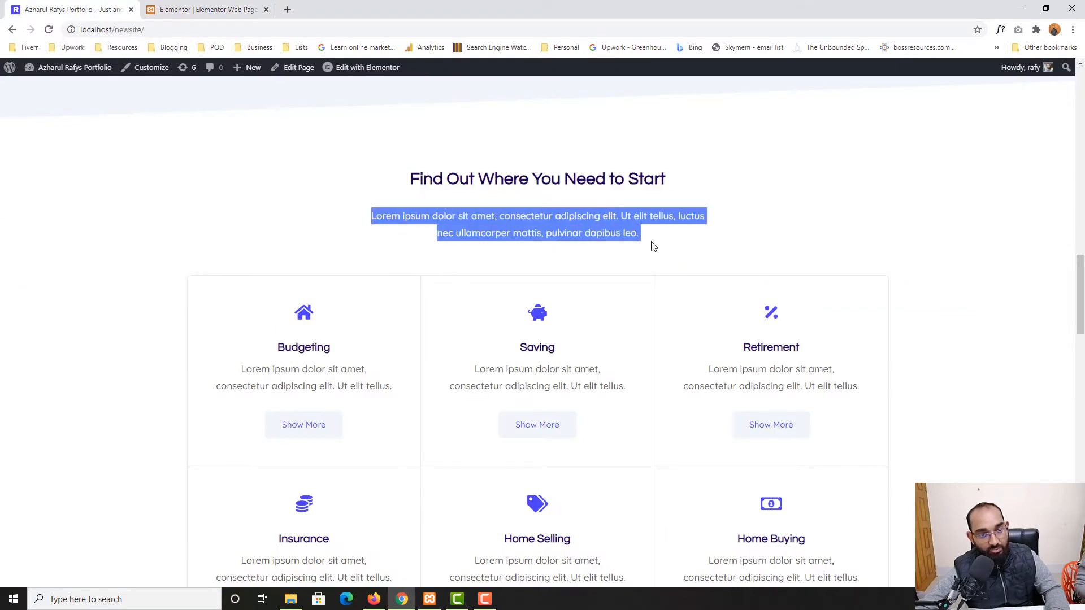
right_click(578, 226)
left_click(590, 233)
left_click(195, 8)
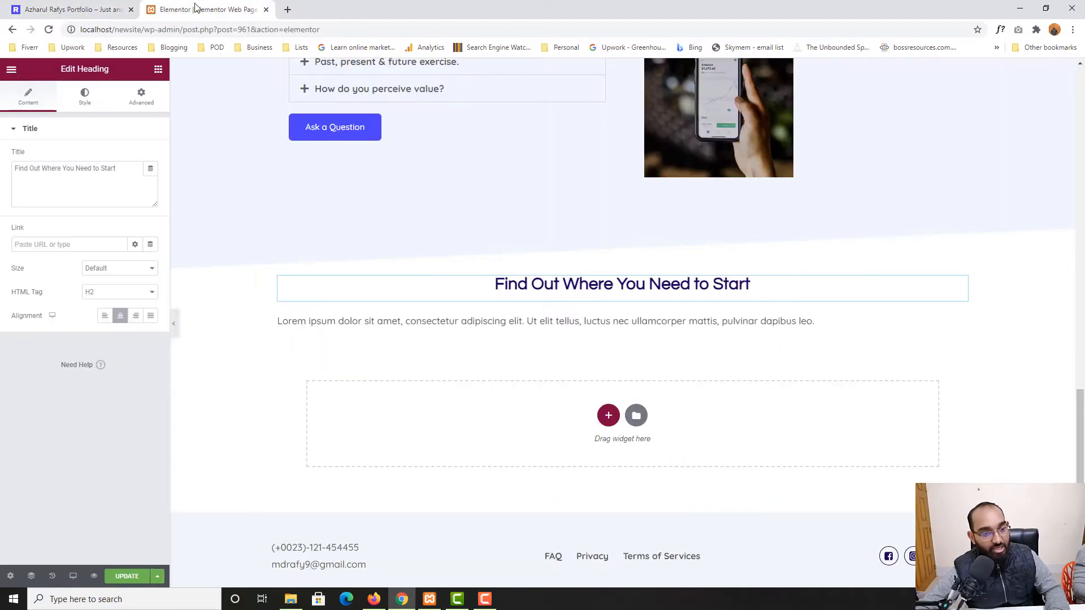
left_click(395, 321)
left_click(107, 283)
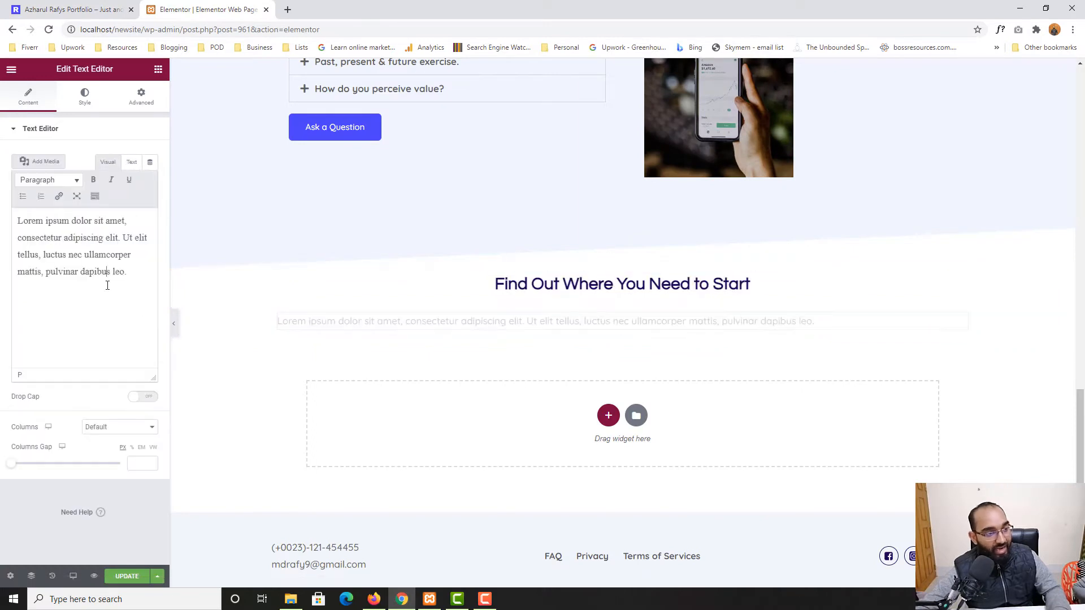
key("ctrl+a")
key("ctrl+v")
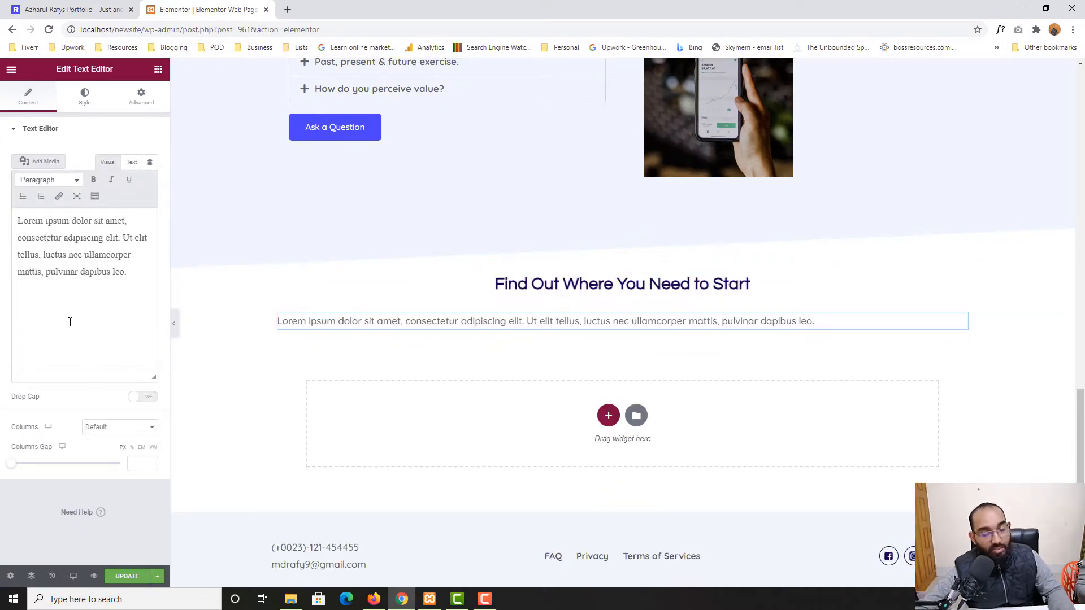
Compare the paragraph with the home page's original and set its alignment to centre
left_click(77, 5)
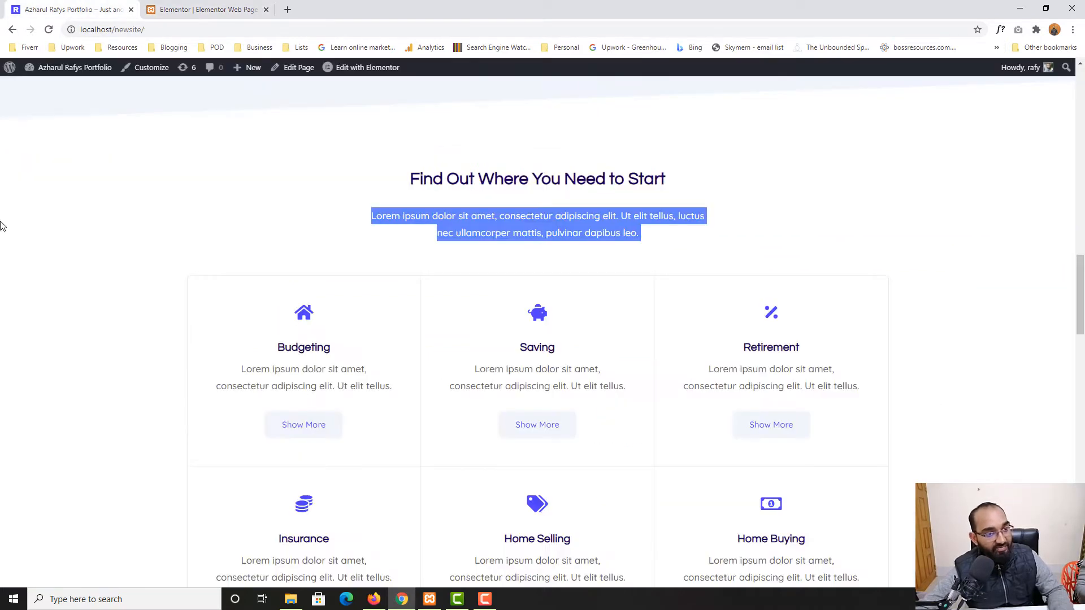
left_click(382, 218)
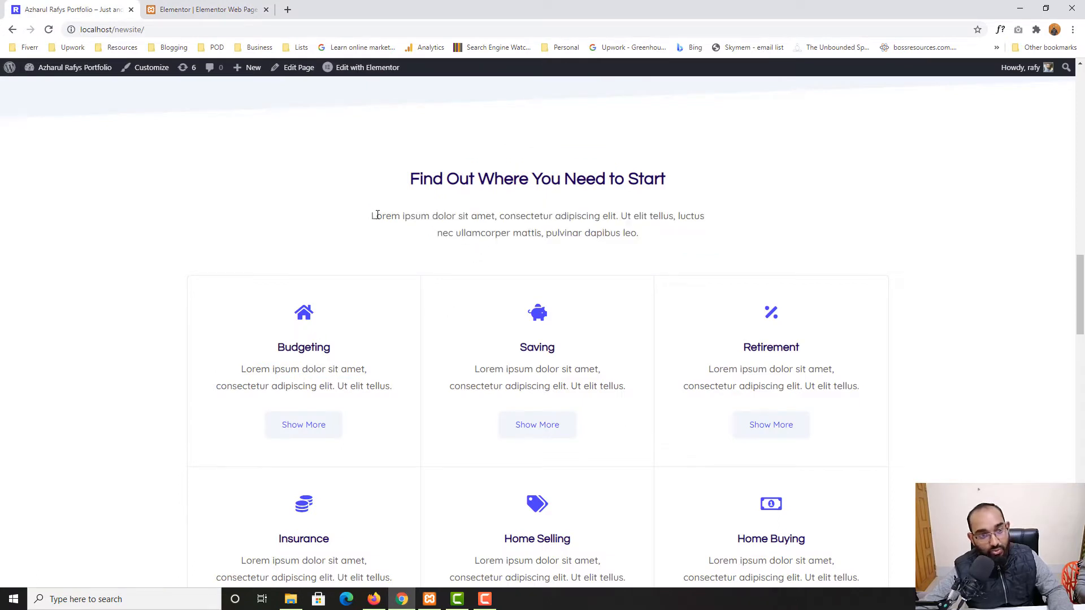
mouse_move(377, 215)
left_mouse_down()
mouse_move(636, 233)
mouse_move(371, 215)
left_mouse_up()
left_click(639, 246)
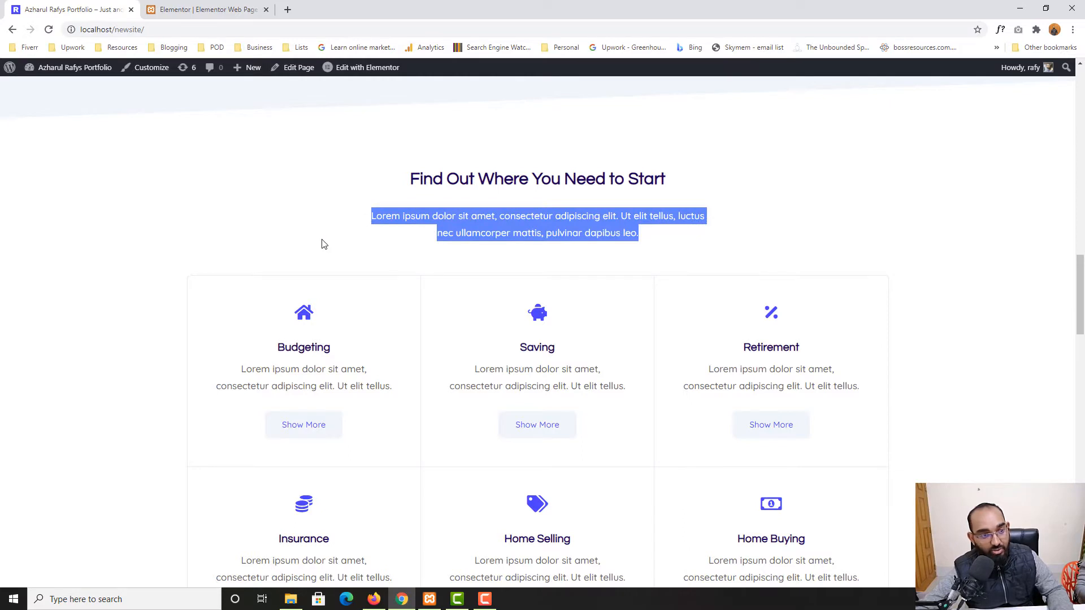
left_click(178, 7)
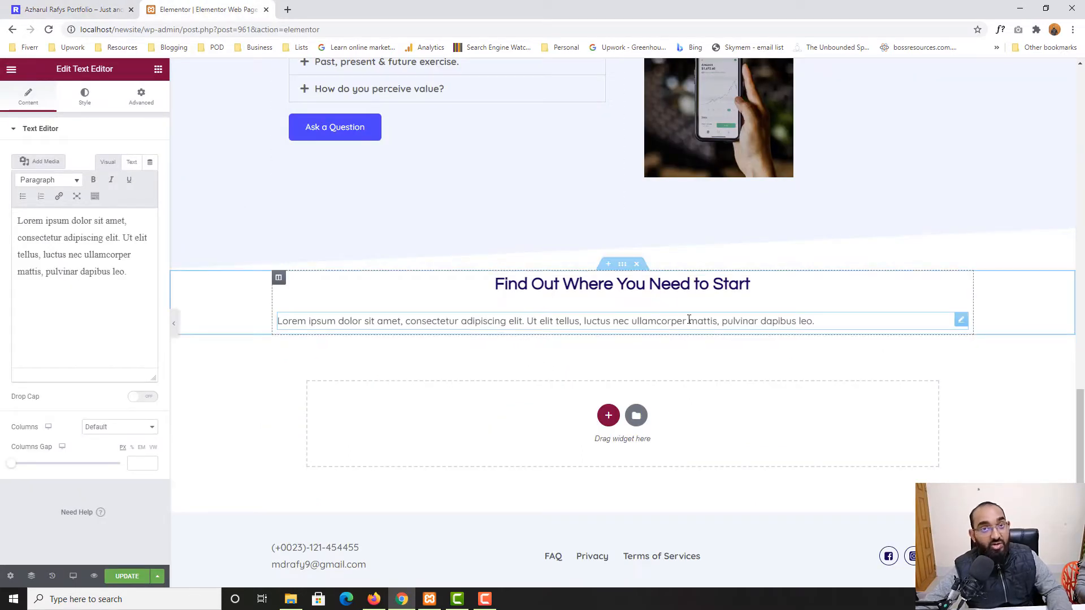
left_click(88, 106)
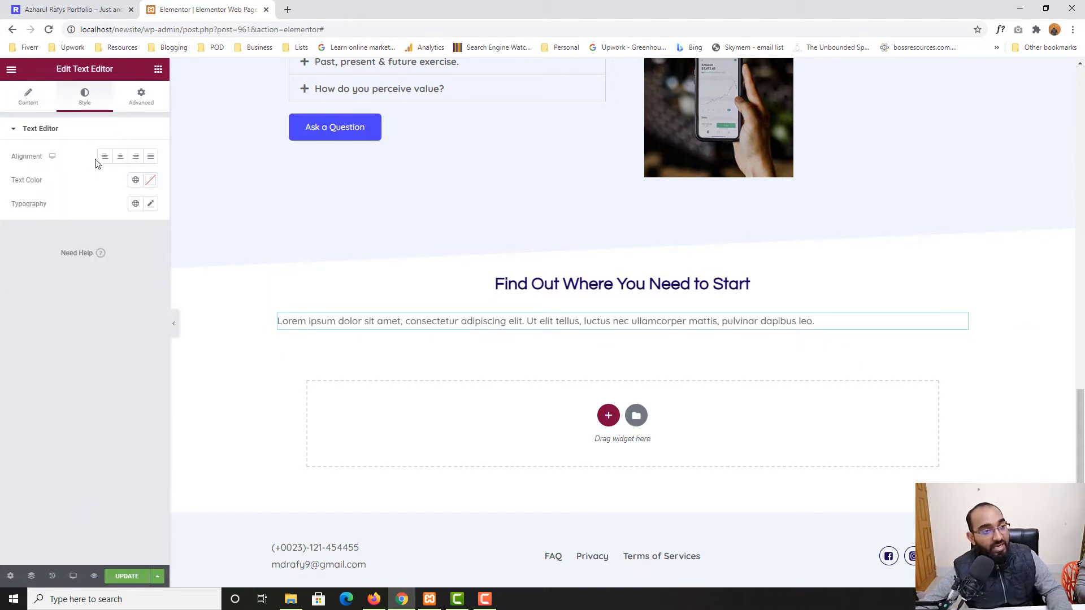
left_click(120, 158)
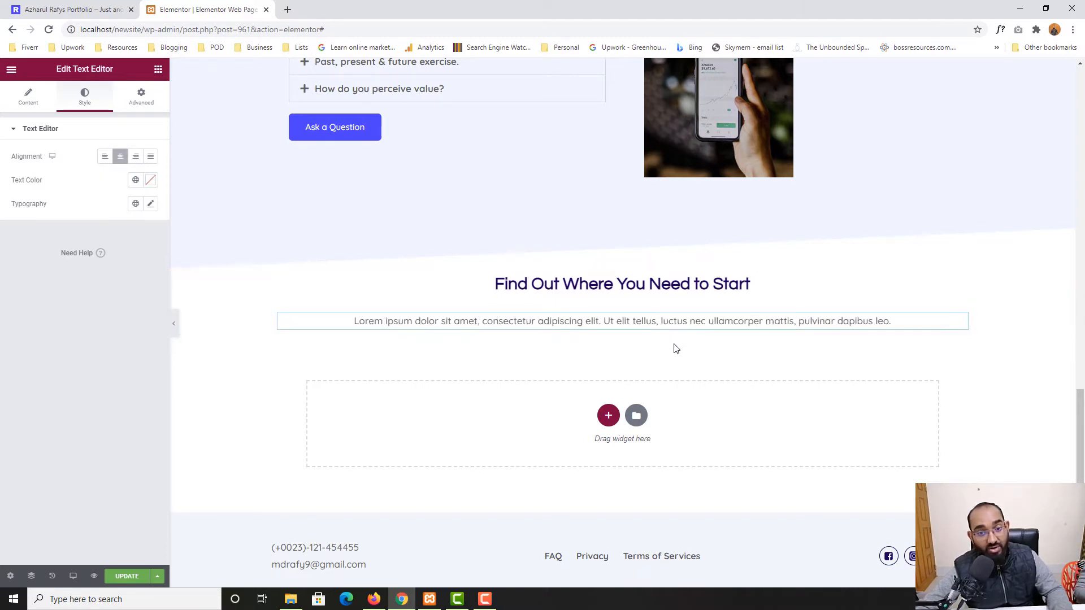
Check where the home page's paragraph wraps, and insert a <br> tag after "luctus" in the new text widget's HTML content
left_click(116, 11)
left_click(606, 255)
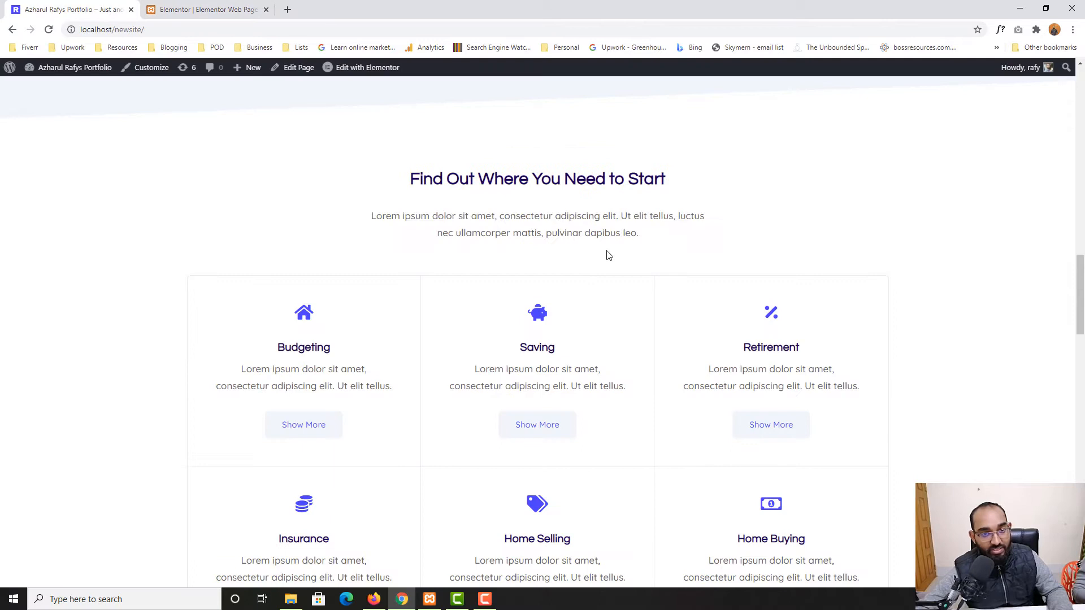
double_click(687, 215)
left_click_drag(686, 216, 604, 214)
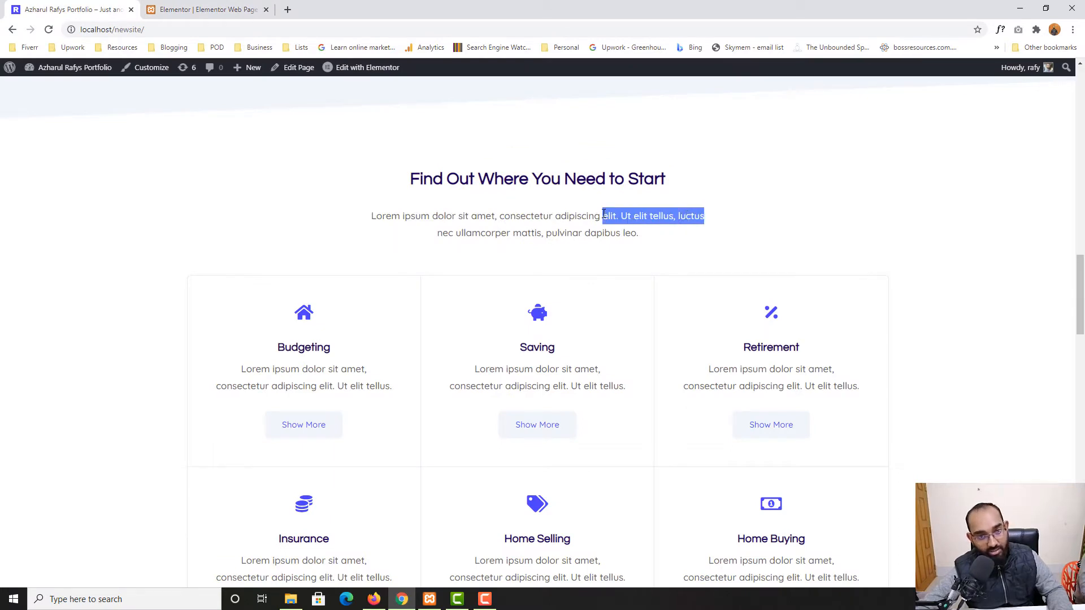
left_click(676, 218)
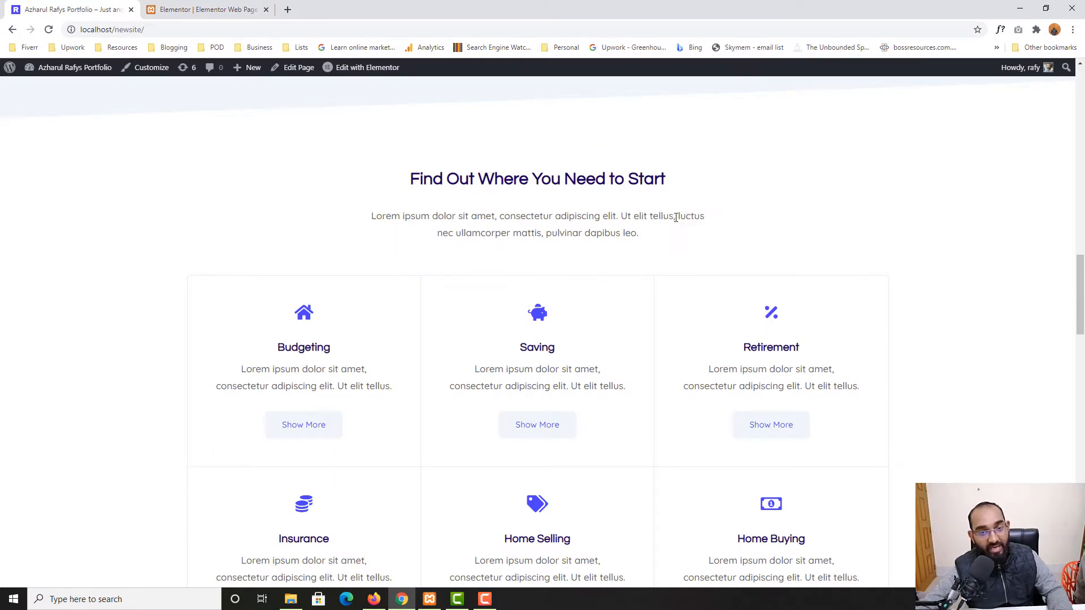
double_click(687, 217)
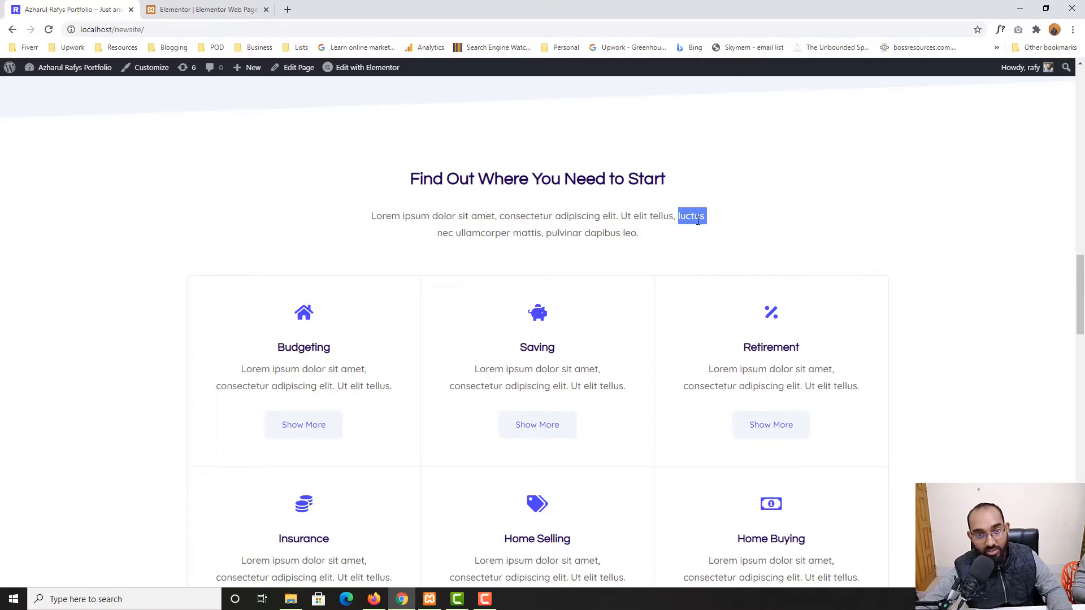
left_click(245, 5)
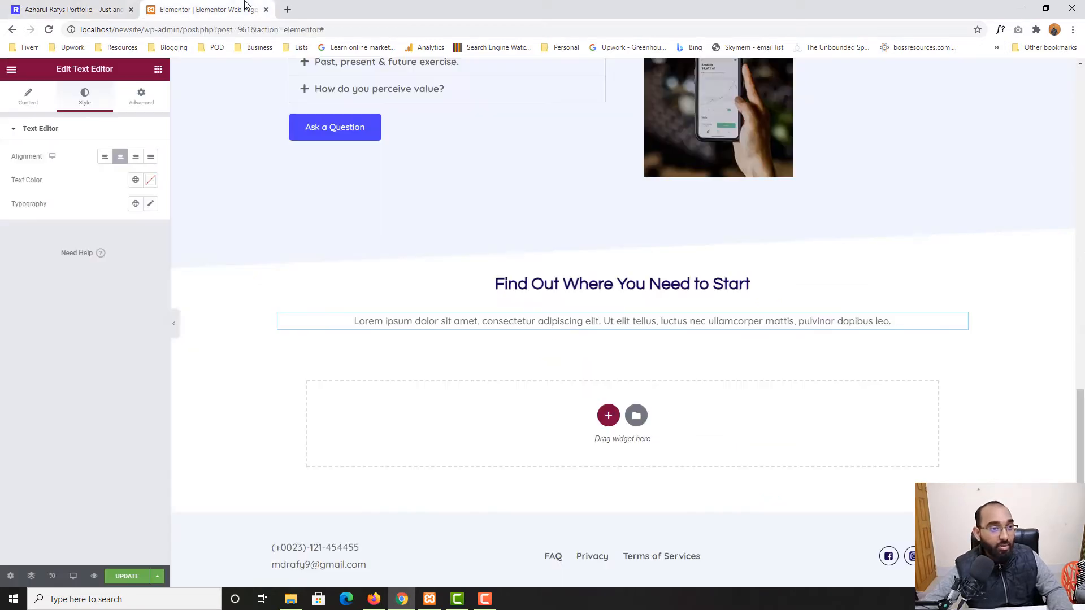
left_click(26, 104)
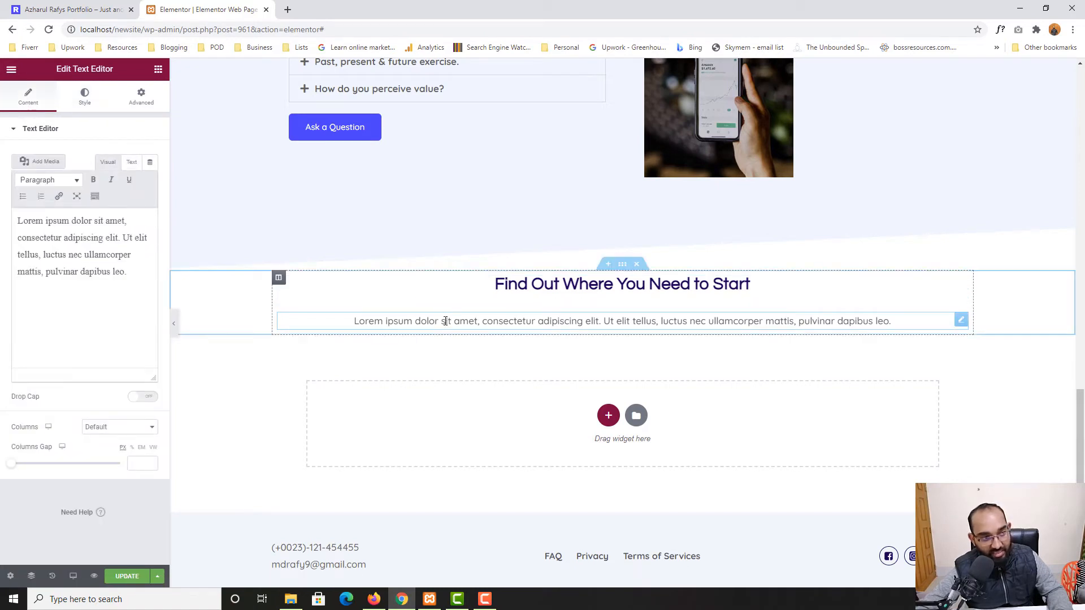
left_click(132, 163)
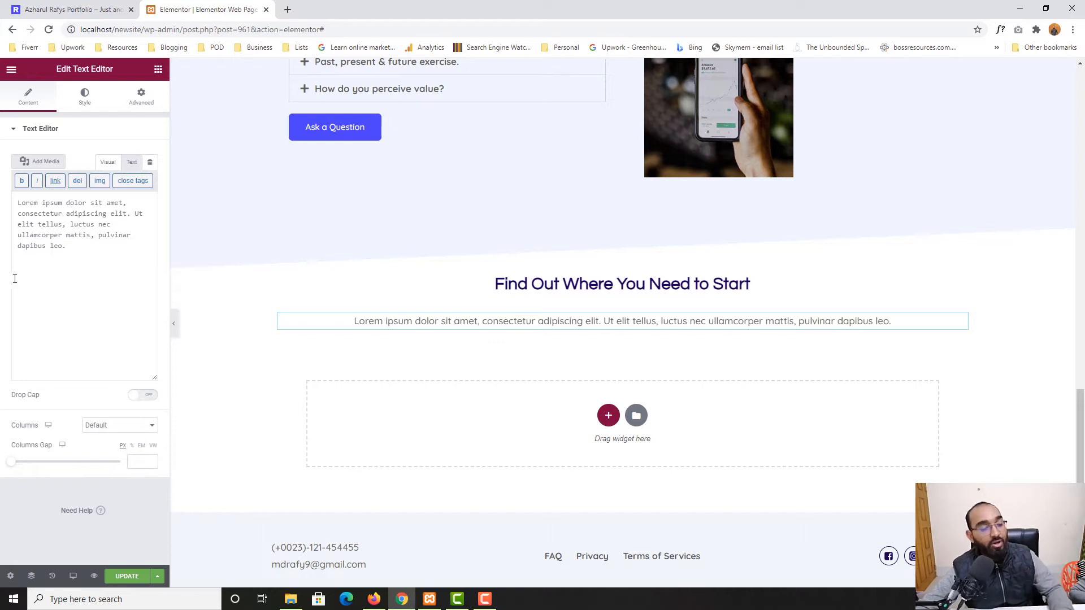
left_click(94, 225)
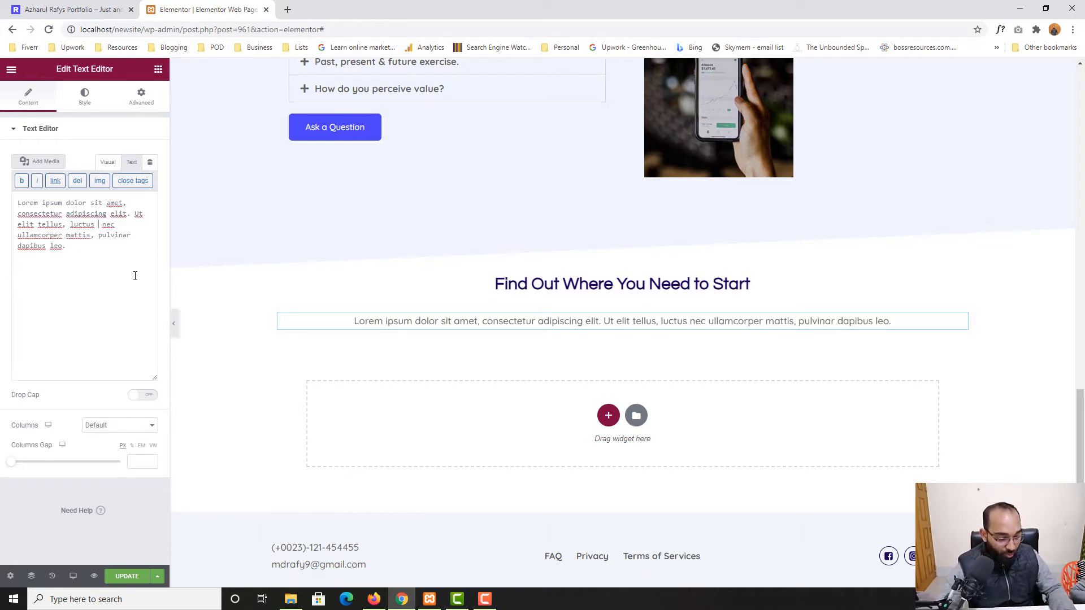
type("<br>")
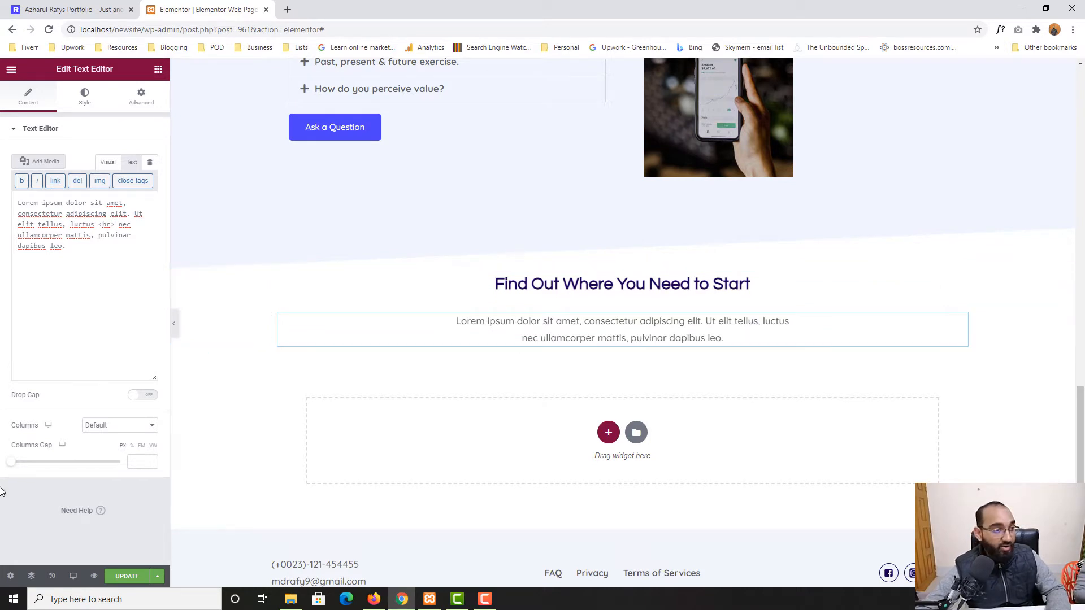
Update the page and preview the paragraph below the "Find Out Where You Need to Start" heading
left_click(124, 580)
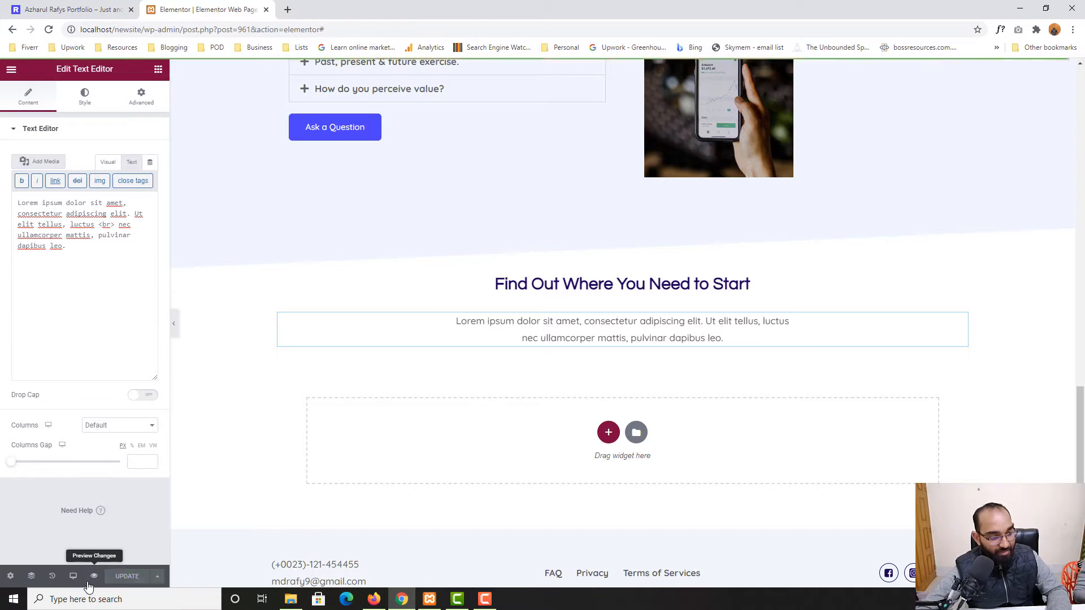
left_click(94, 575)
scroll(89, 383, "down", 20)
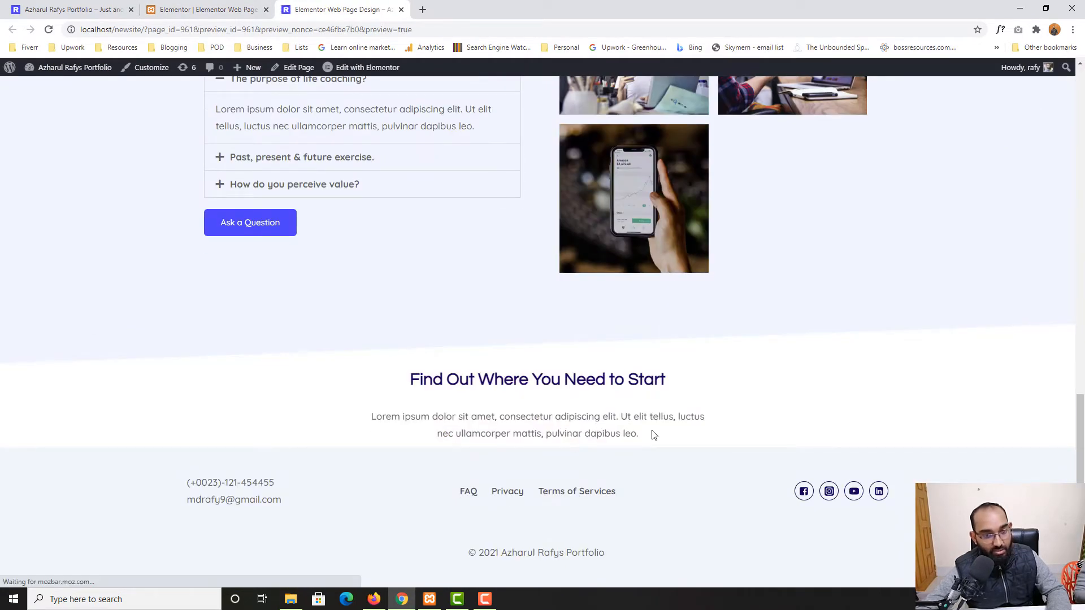
Remove the <br> tag from the paragraph's HTML, update the page and examine the text's wrapping in the preview
left_click(174, 6)
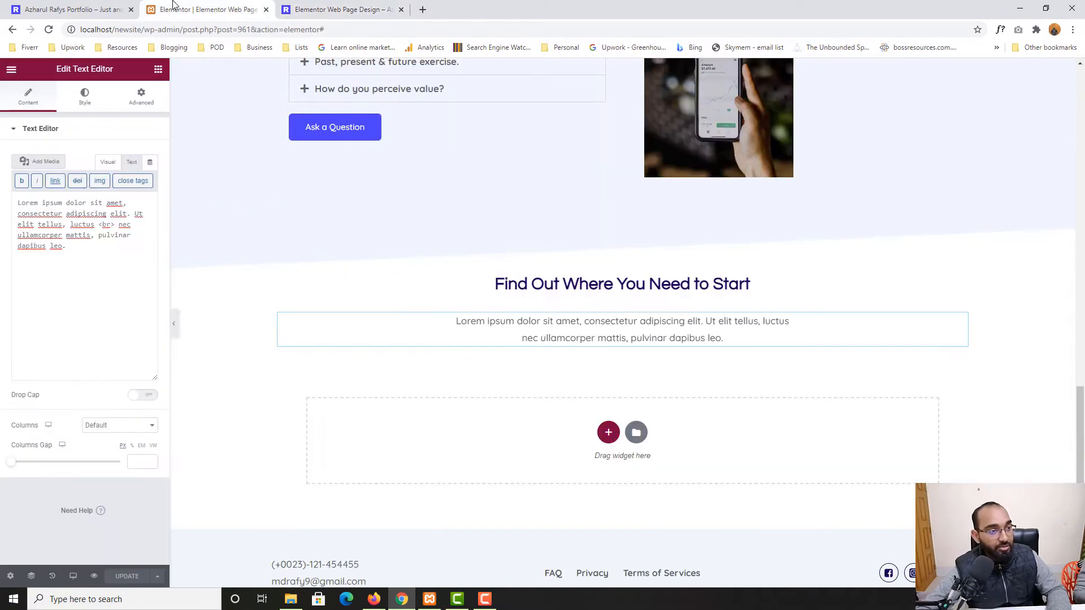
left_click_drag(99, 224, 115, 225)
key("BackSpace")
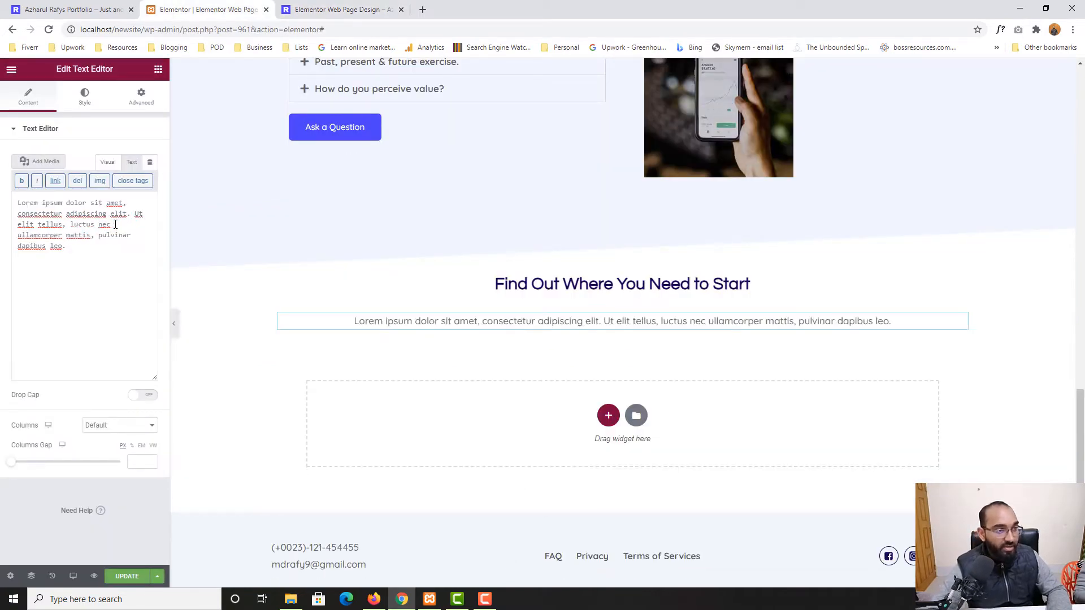
left_click(115, 581)
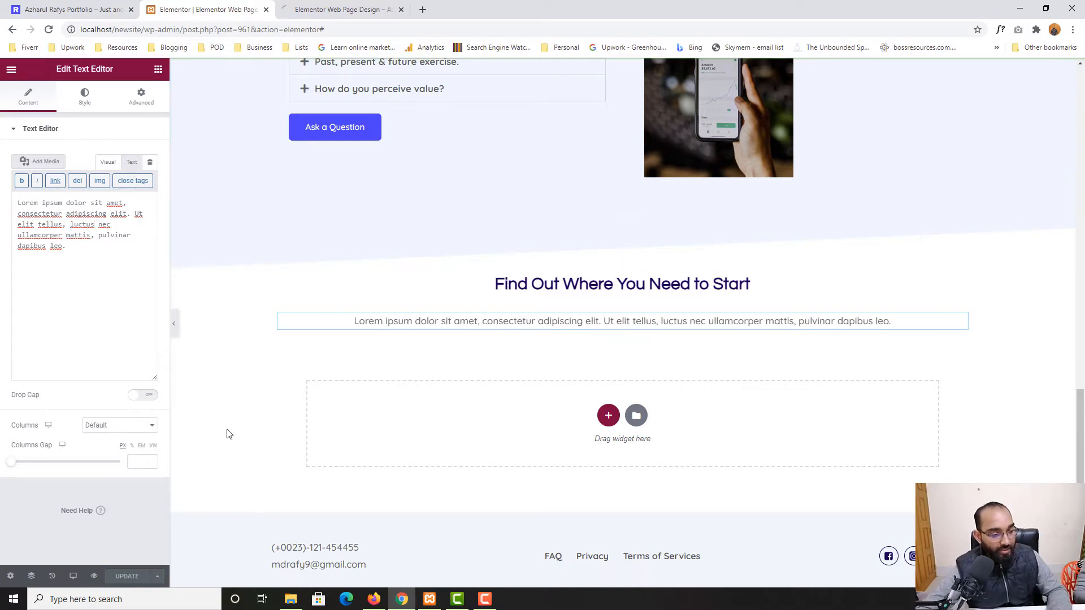
left_click(303, 6)
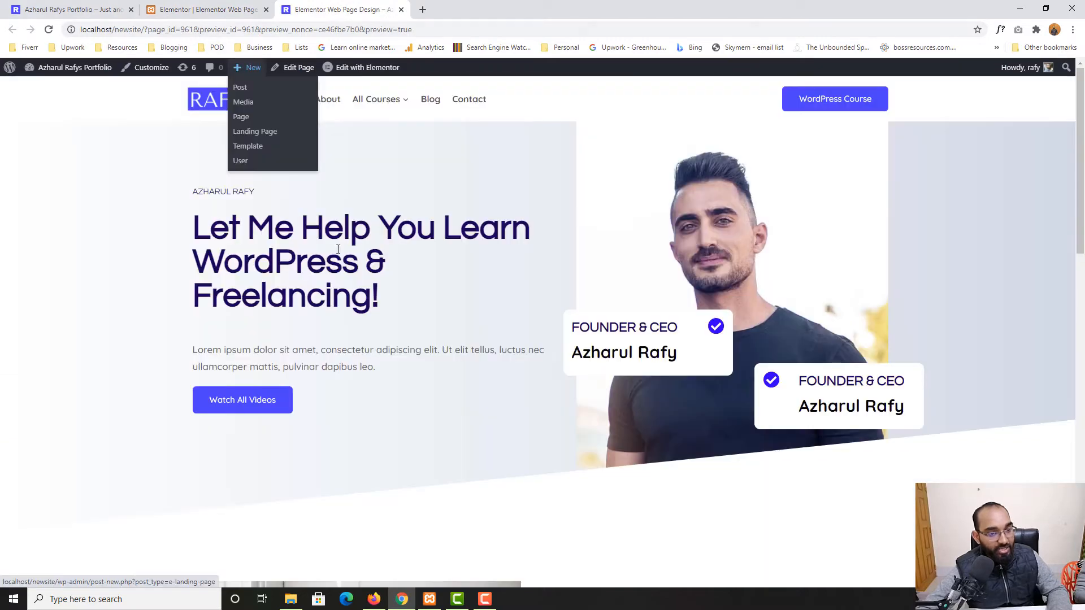
scroll(128, 404, "down", 15)
scroll(424, 427, "down", 2)
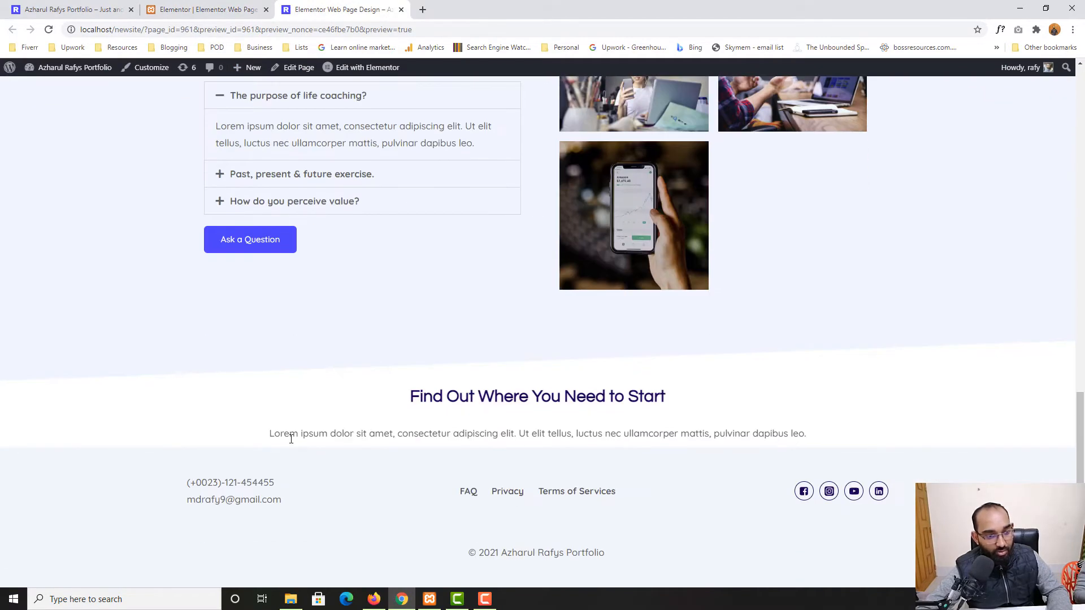
left_click_drag(270, 435, 797, 438)
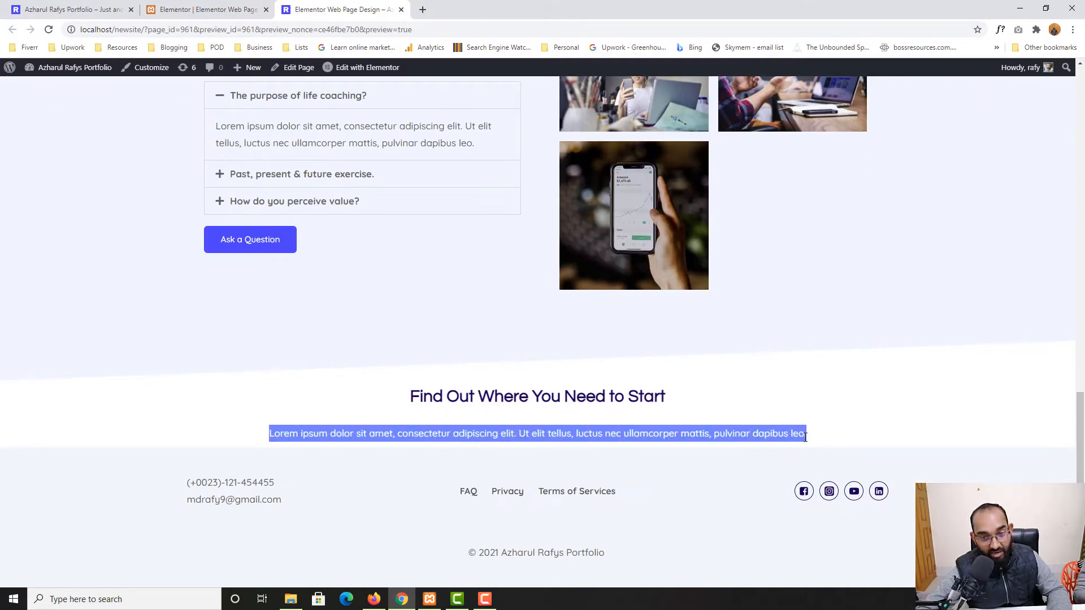
left_click(576, 434)
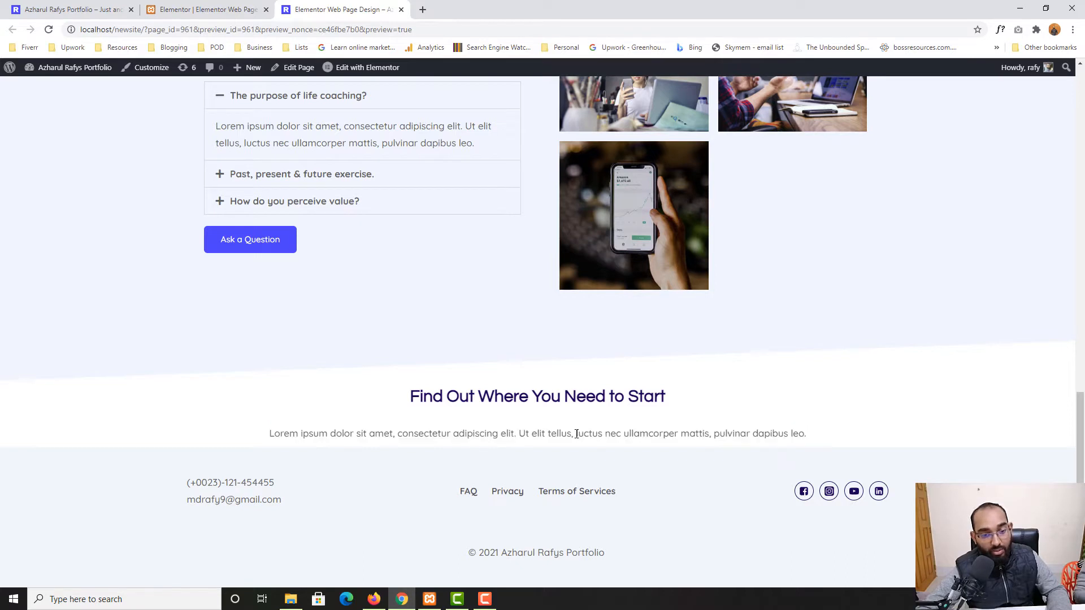
left_click_drag(603, 434, 581, 433)
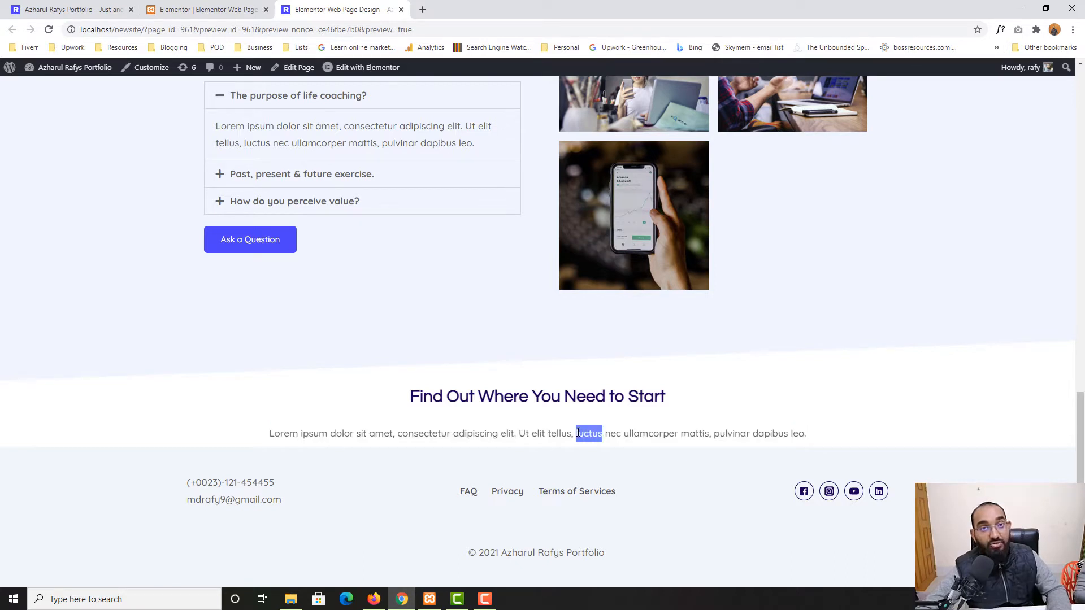
Unlink the text widget's padding values and set both the right and left padding to 300 px
left_click(194, 8)
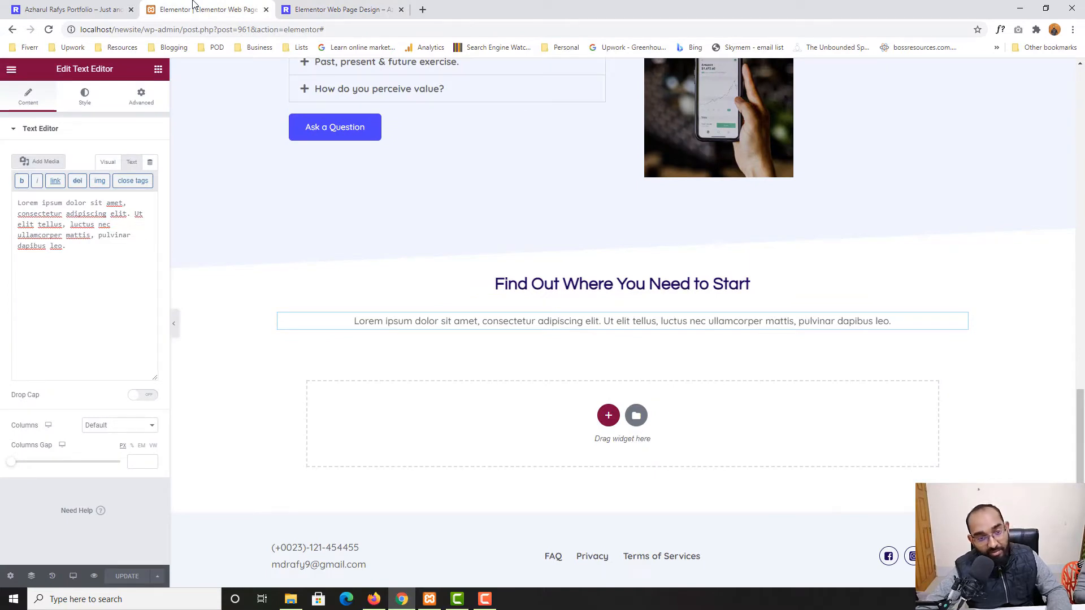
left_click(149, 105)
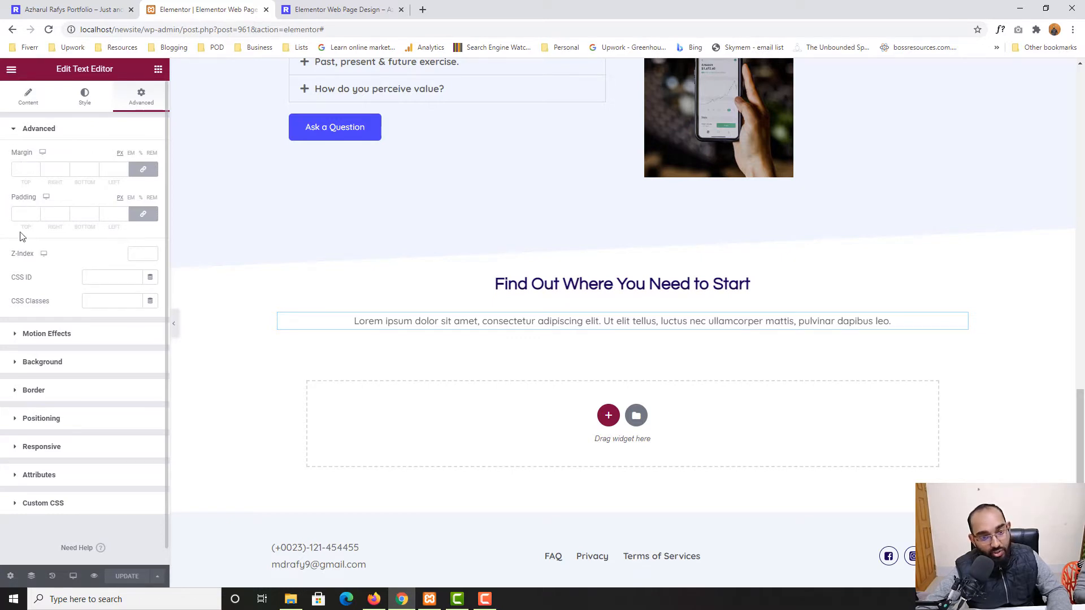
left_click(148, 219)
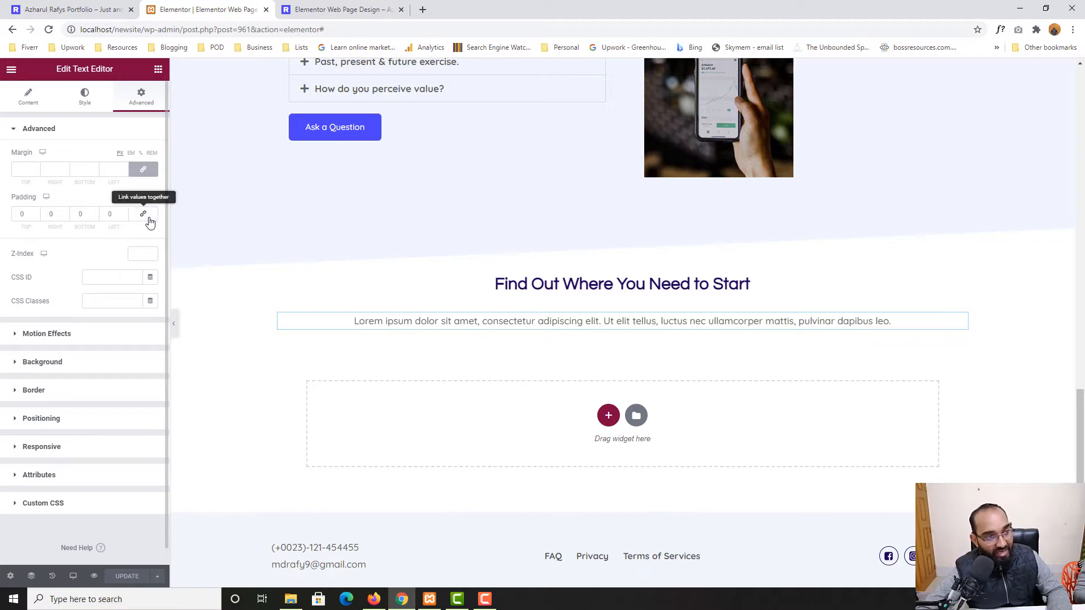
left_click(49, 215)
type("100")
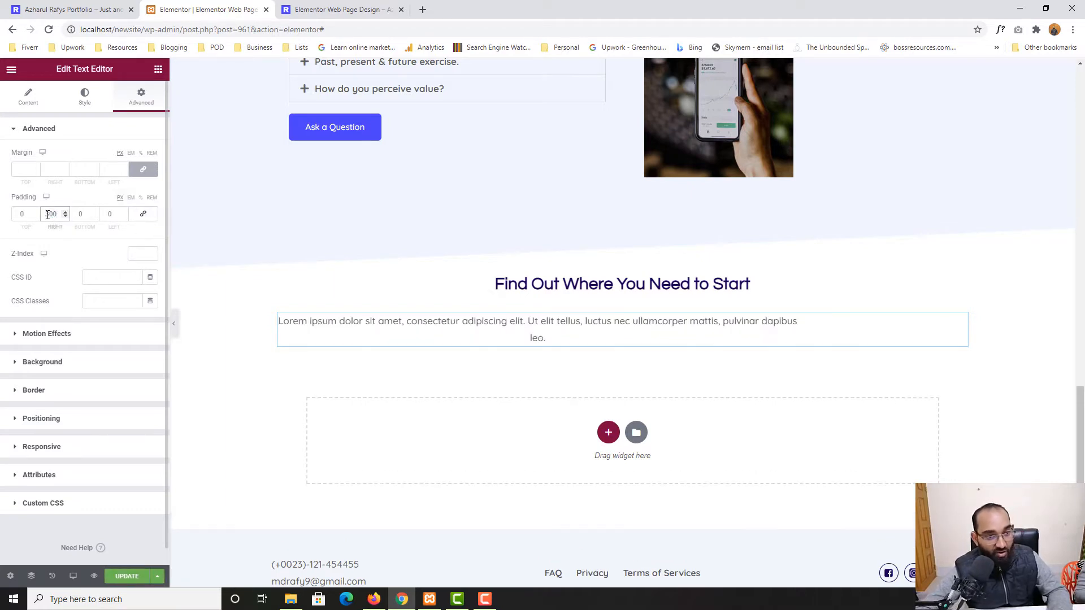
left_click_drag(115, 214, 107, 214)
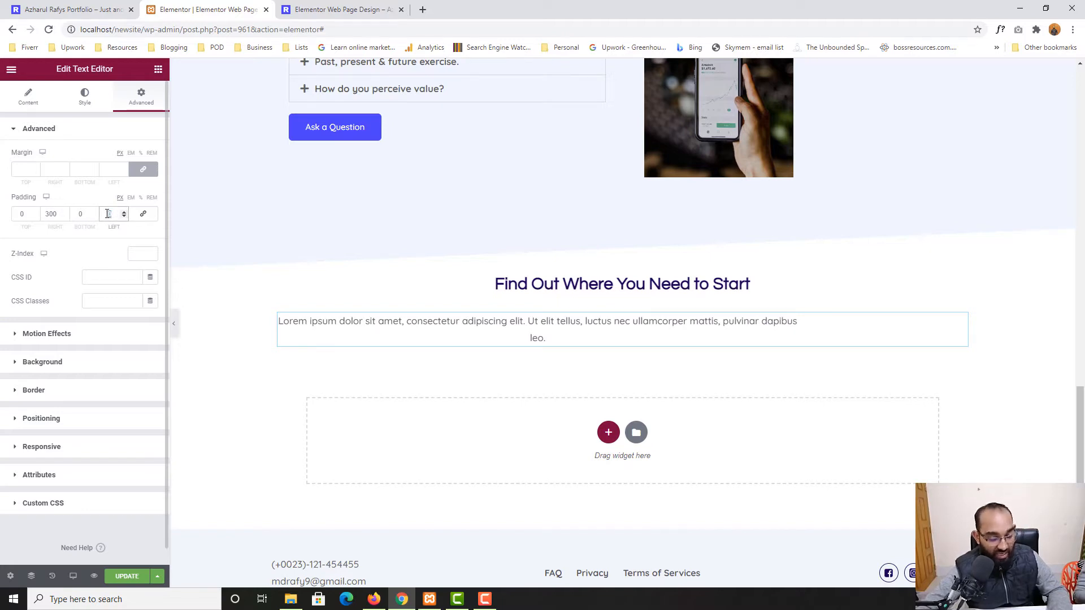
type("300")
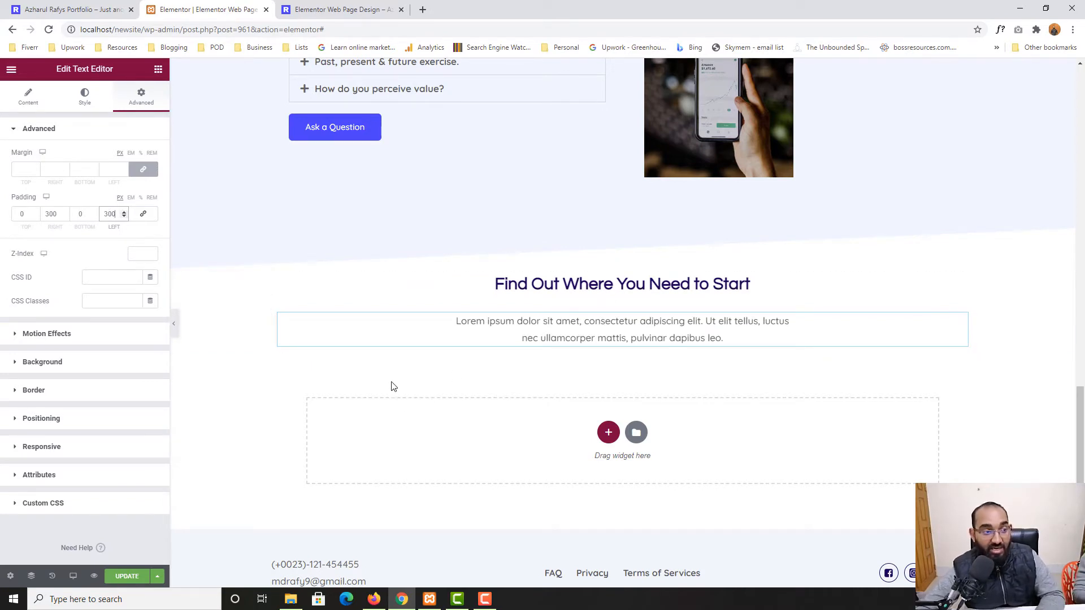
Update the page and reload the preview to check the padded paragraph
left_click(128, 577)
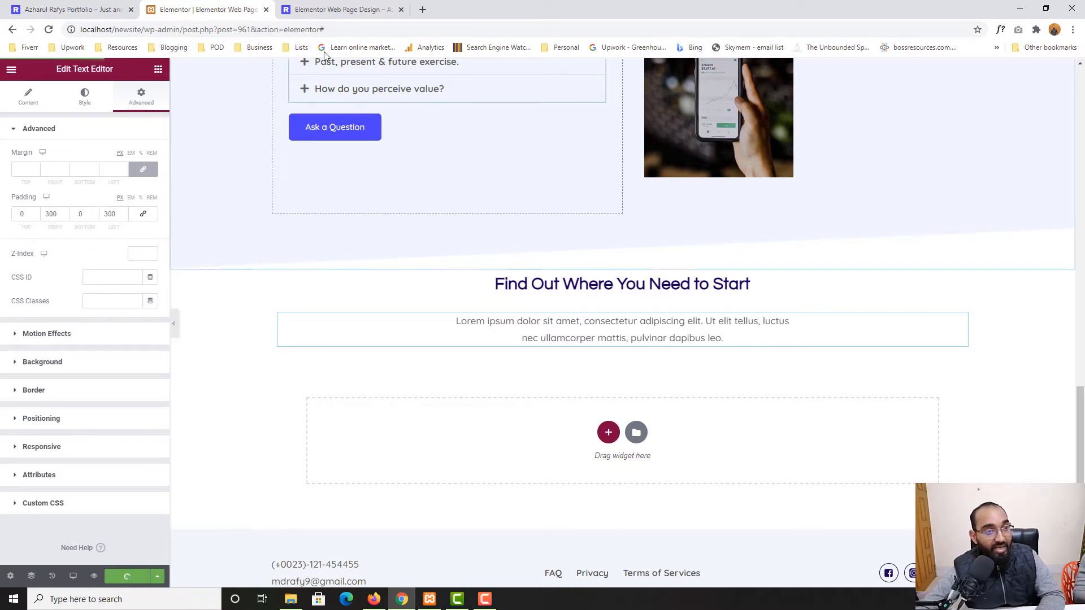
left_click(340, 9)
key("F5")
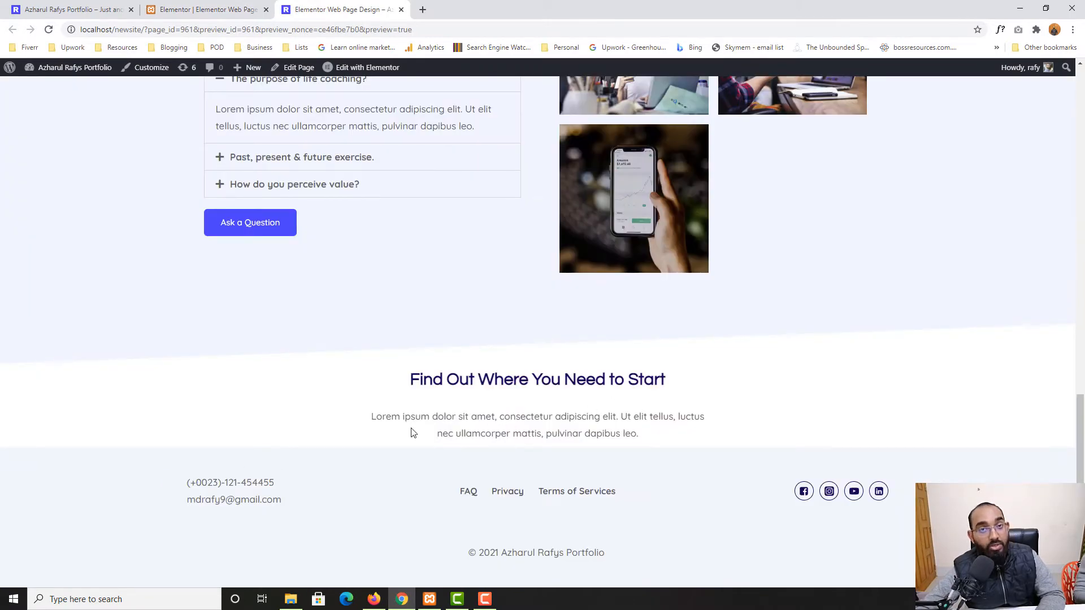
Try a right padding of 0 on the text widget, and restore it to 300 px
left_click(204, 10)
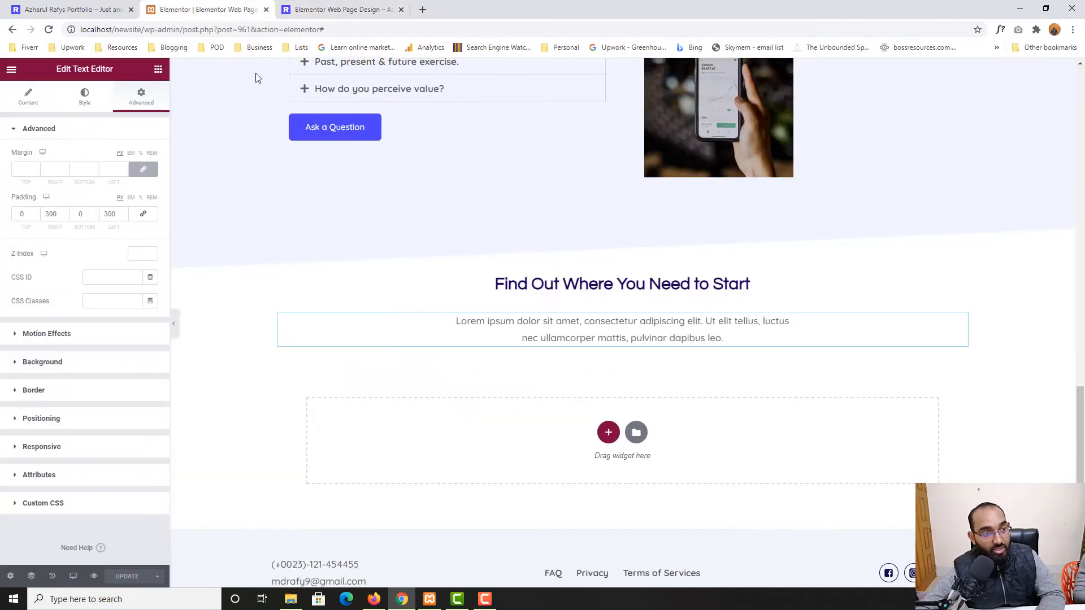
left_click(80, 214)
type("0")
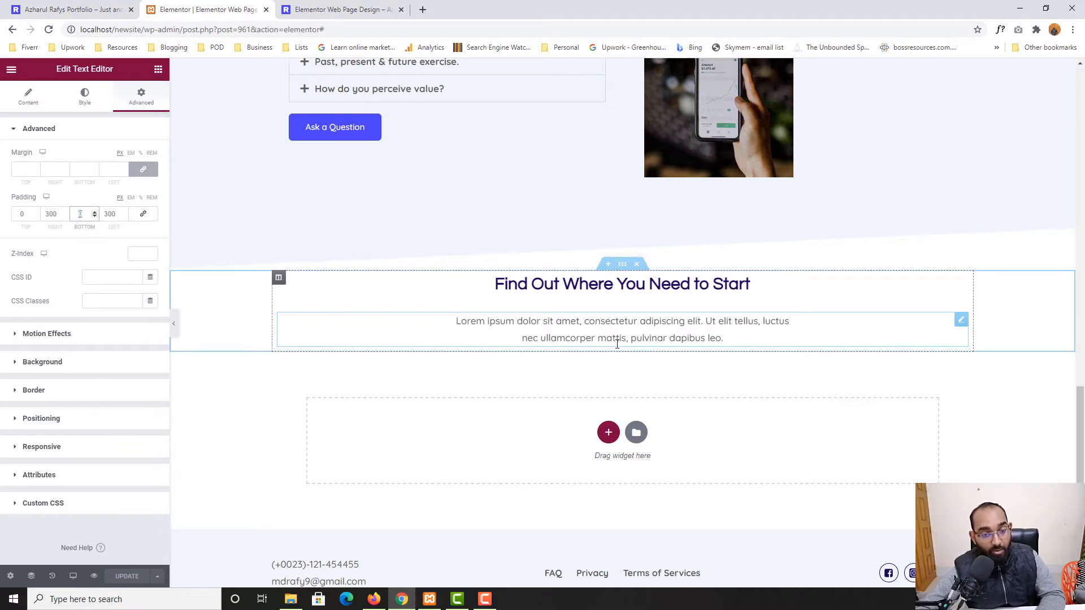
double_click(112, 215)
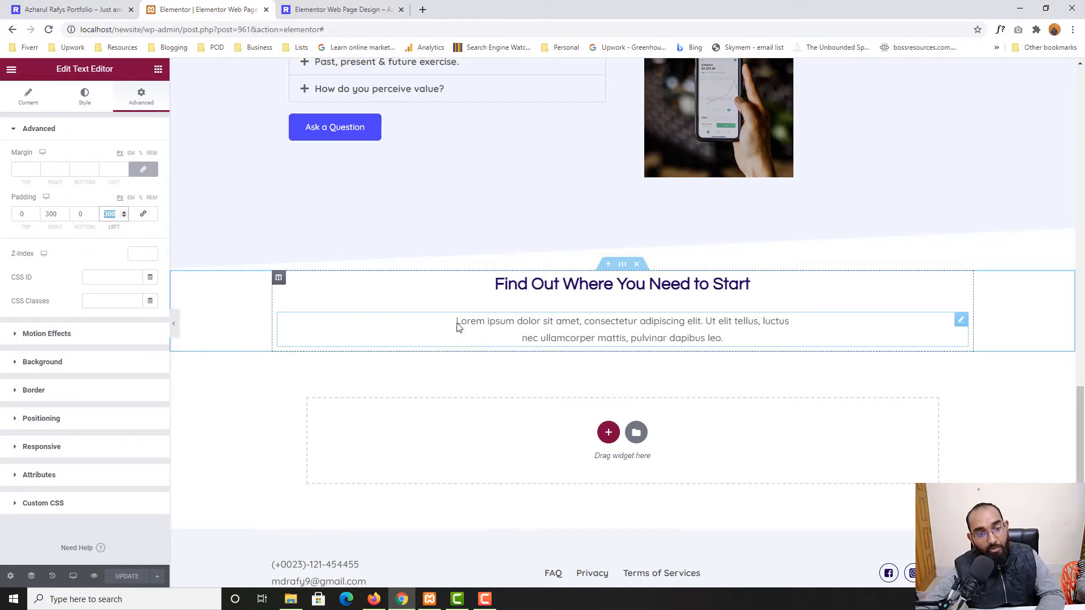
double_click(54, 214)
type("0")
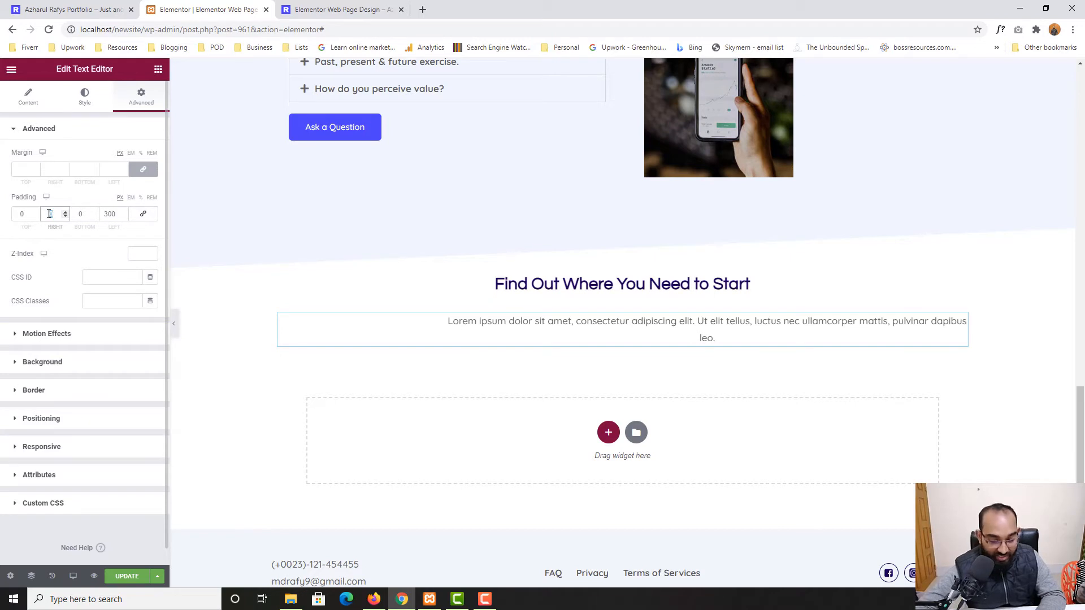
type("300")
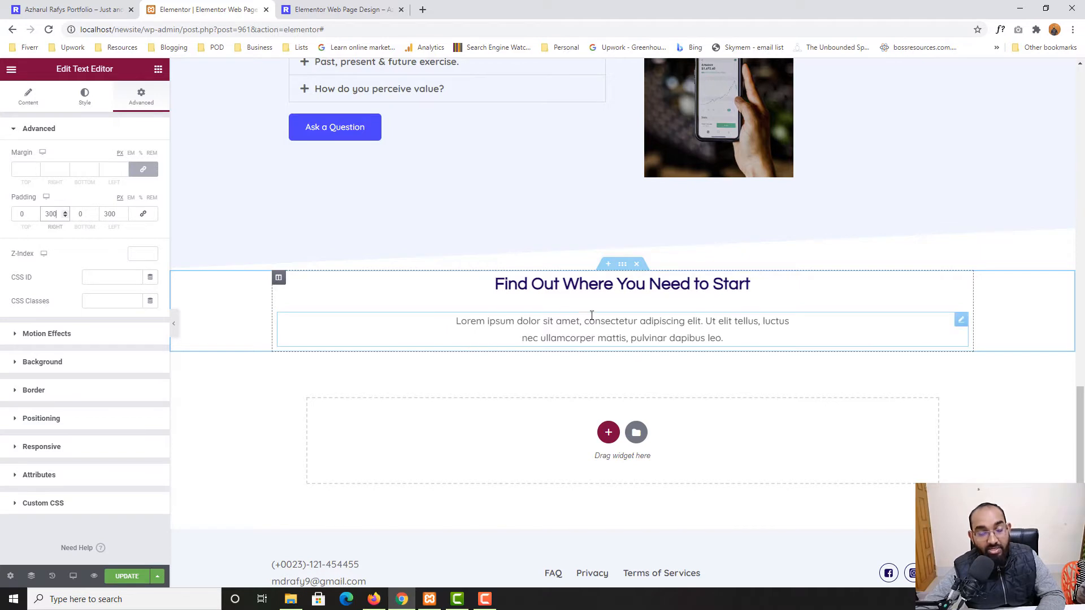
Update the page again and return to the home page's "Find Out Where You Need to Start" section for reference
left_click_drag(467, 321, 715, 351)
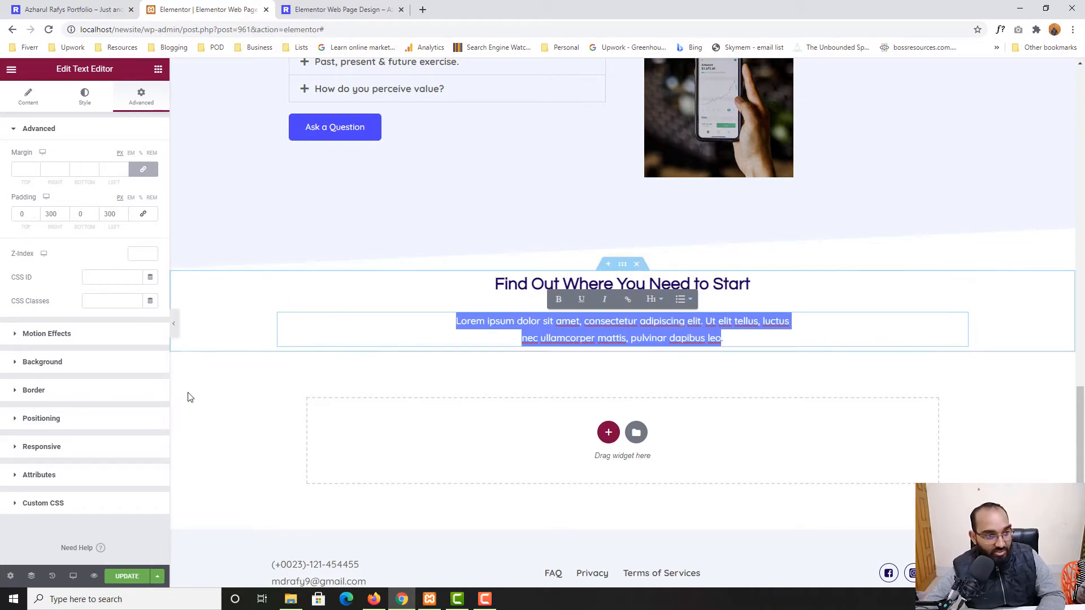
left_click(122, 579)
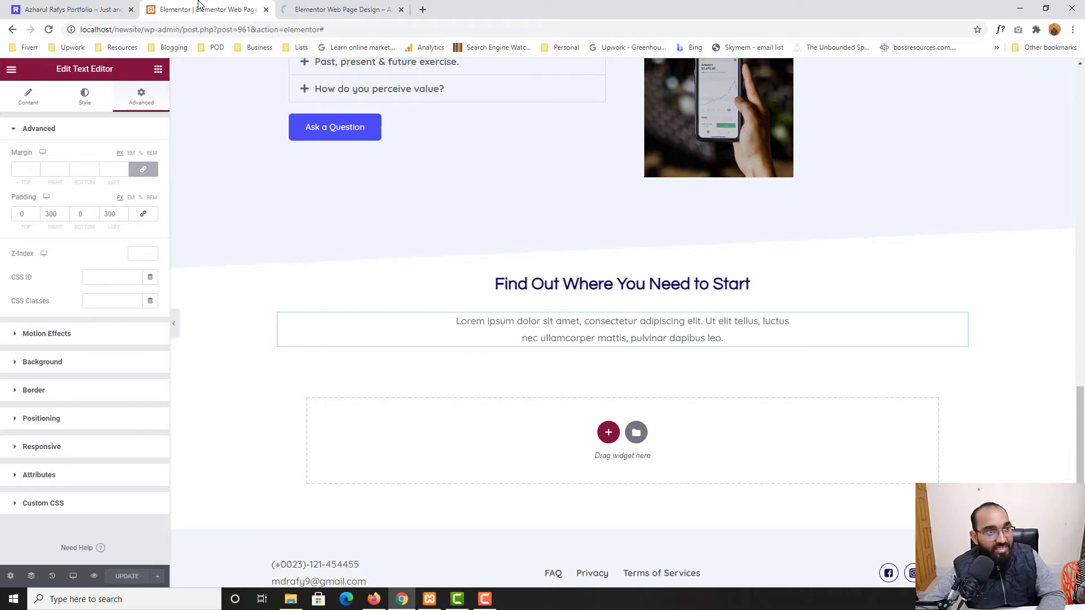
left_click(62, 9)
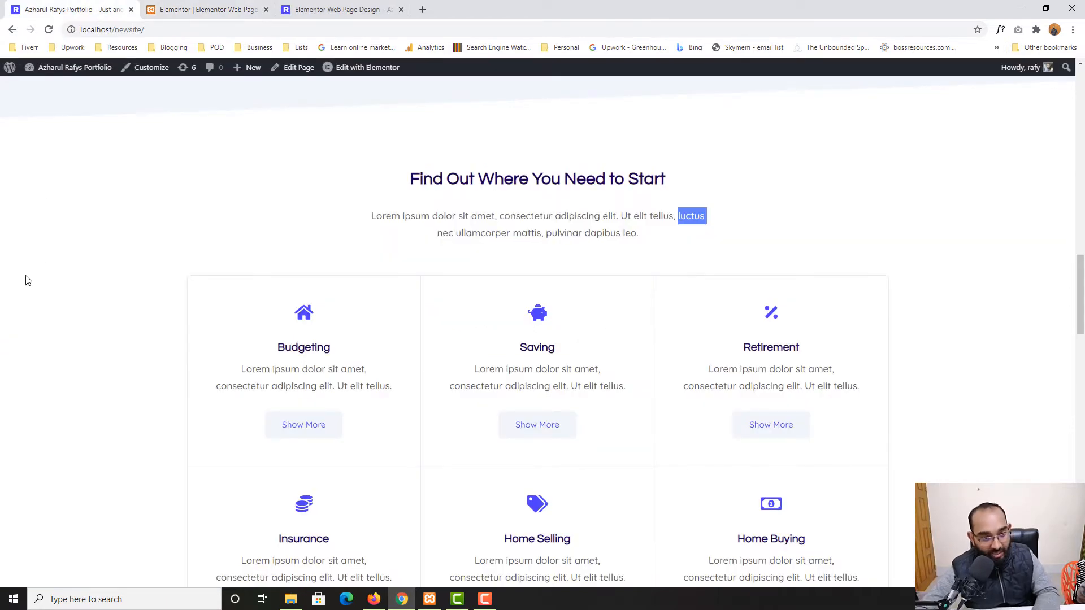
Review the home page's card grid and add a two-column inner section beneath the "Find Out Where You Need to Start" paragraph
scroll(25, 291, "down", 2)
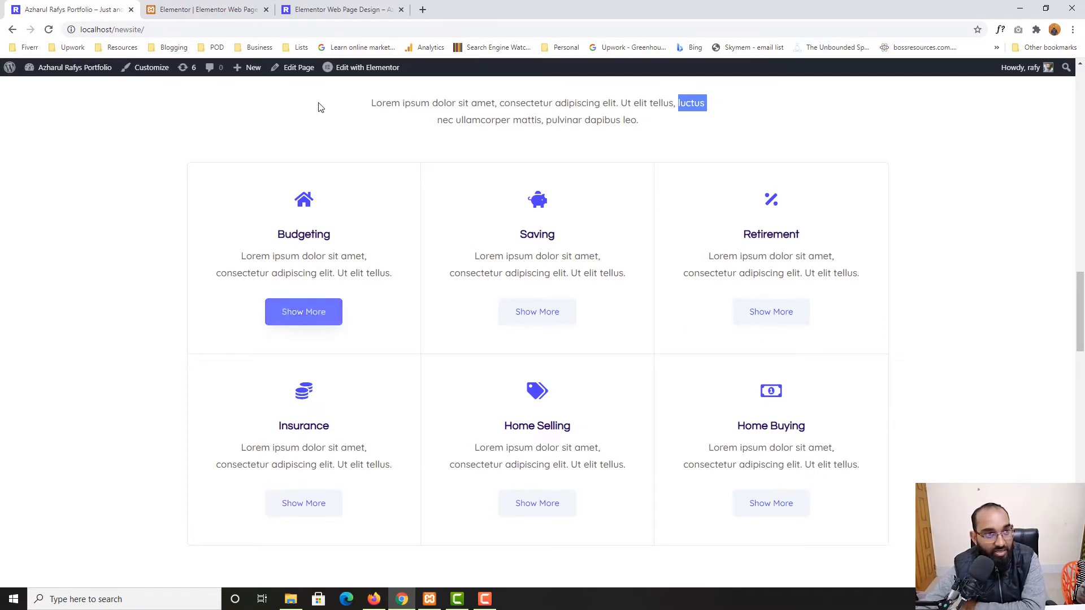
left_click(219, 6)
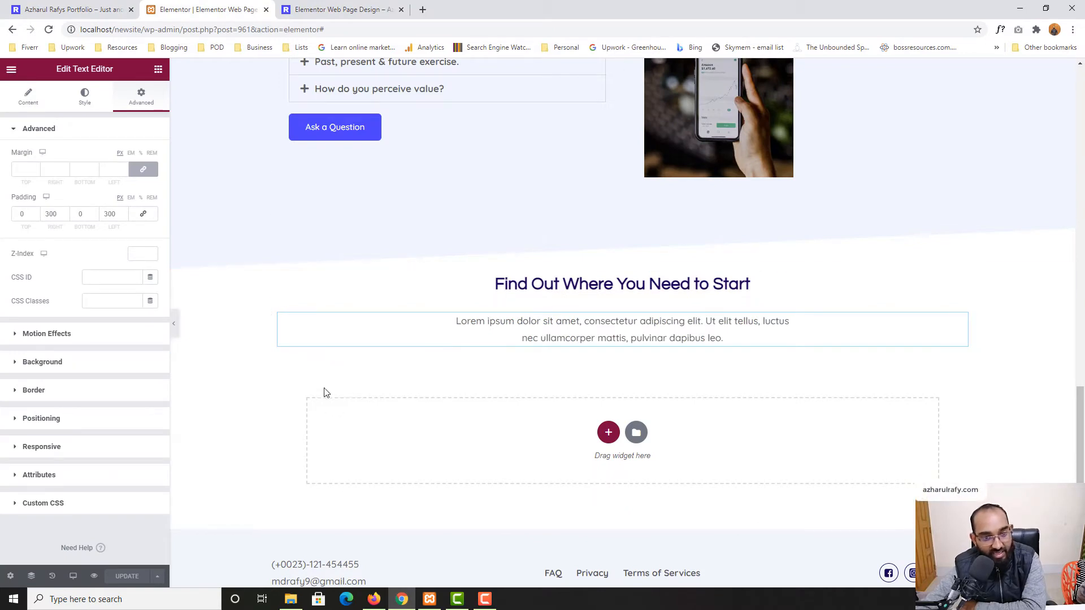
left_click(158, 69)
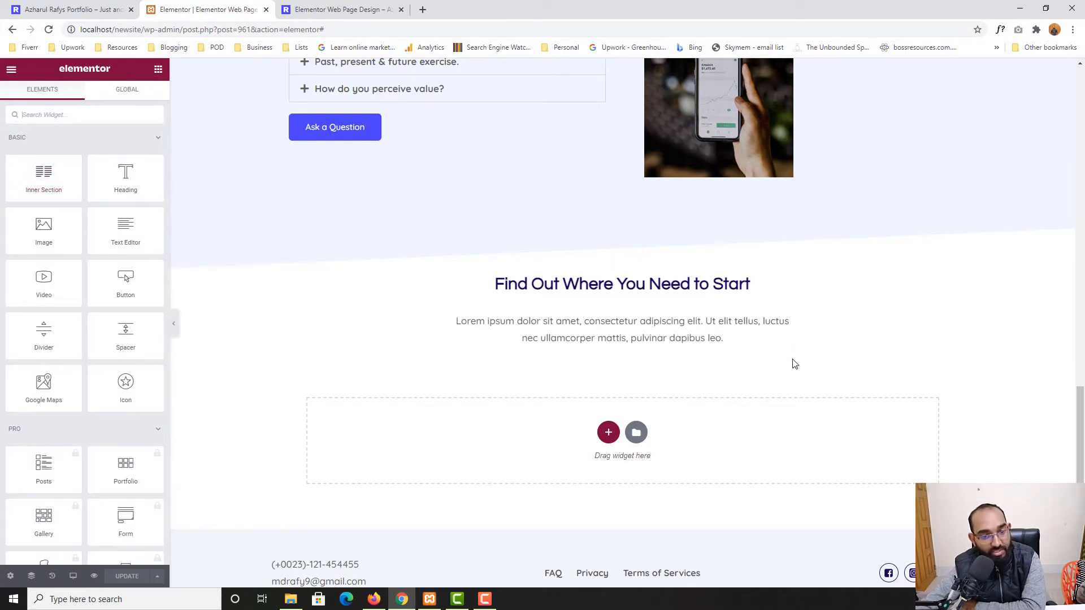
left_click_drag(42, 173, 579, 353)
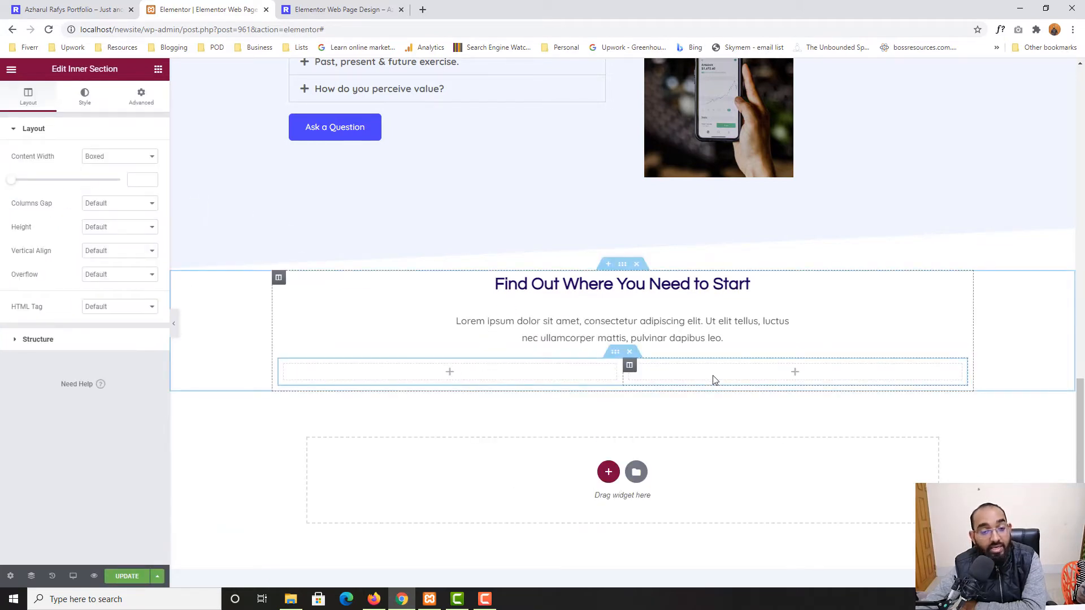
Find the Icon Box widget by searching for "icon" and place it in the inner section's first column
left_click(450, 374)
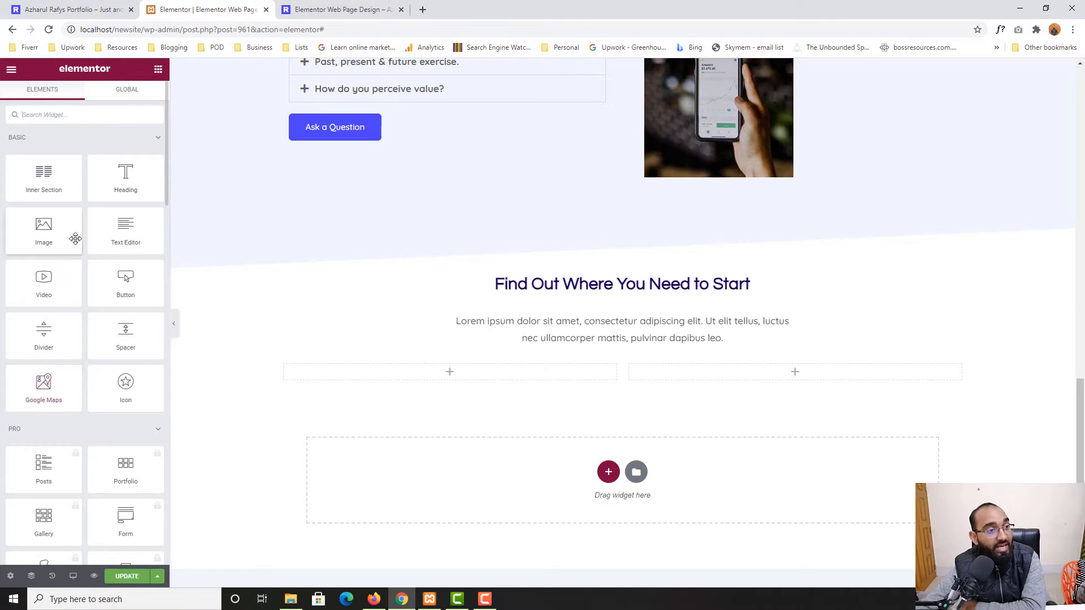
left_click(77, 114)
type("ic")
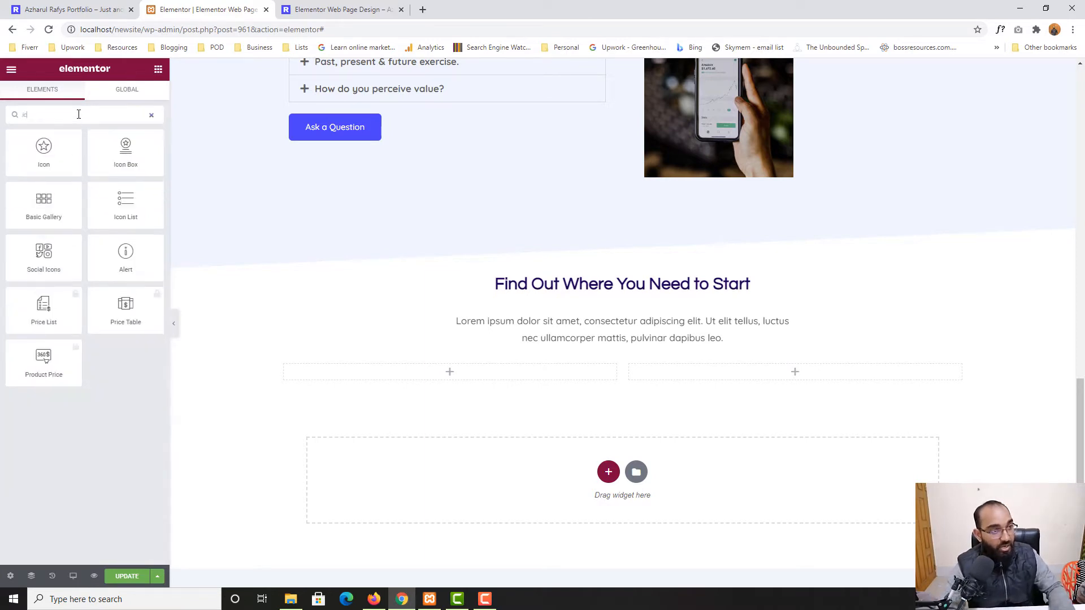
type("on")
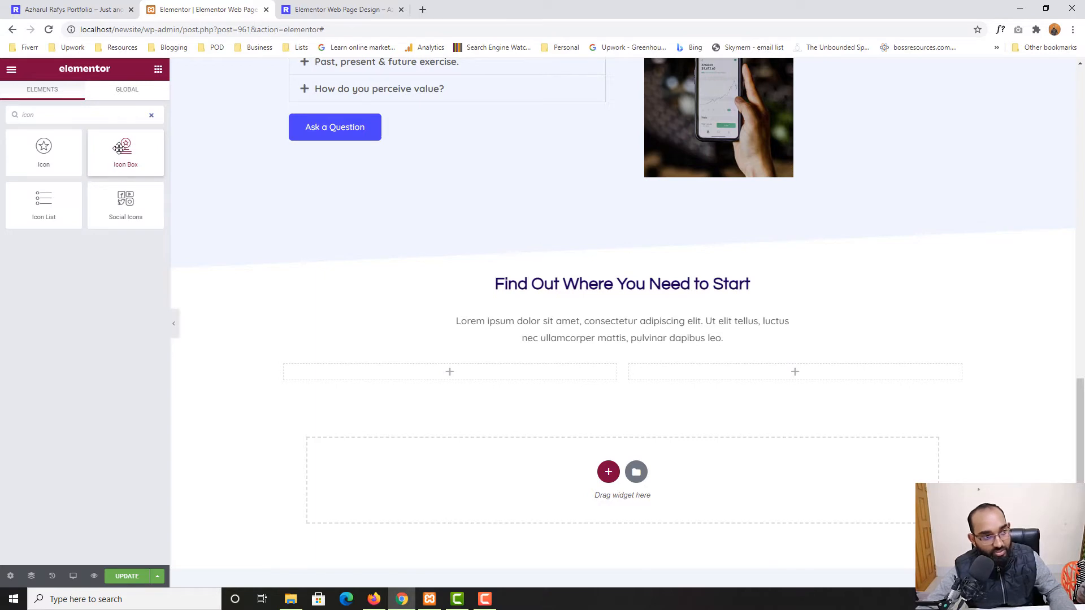
left_click_drag(122, 144, 449, 373)
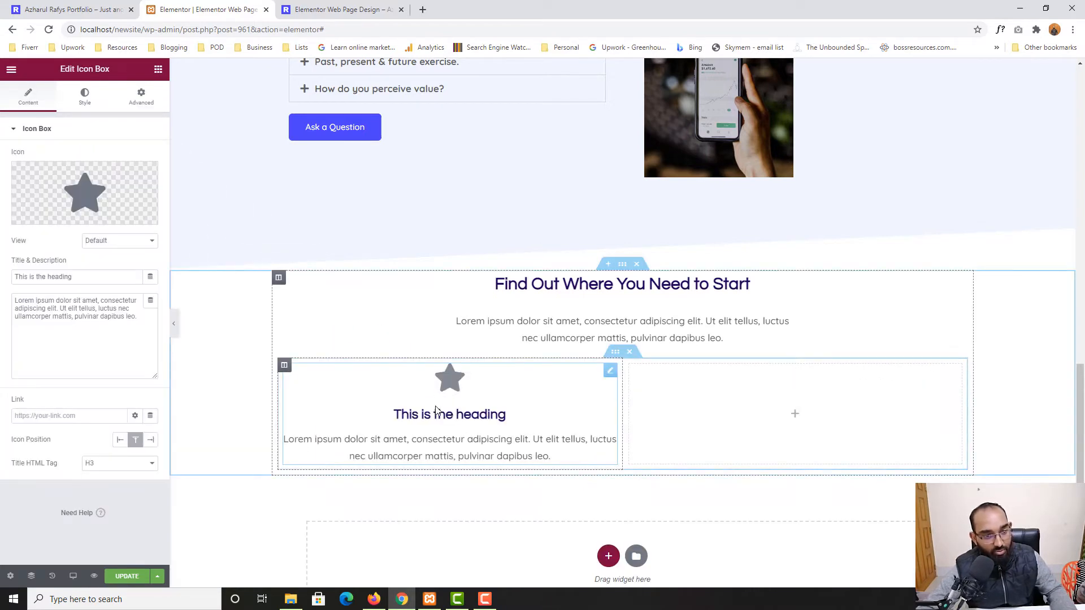
Add a Button widget below the icon box in the first column, as in the home page's cards, and center it
left_click(48, 16)
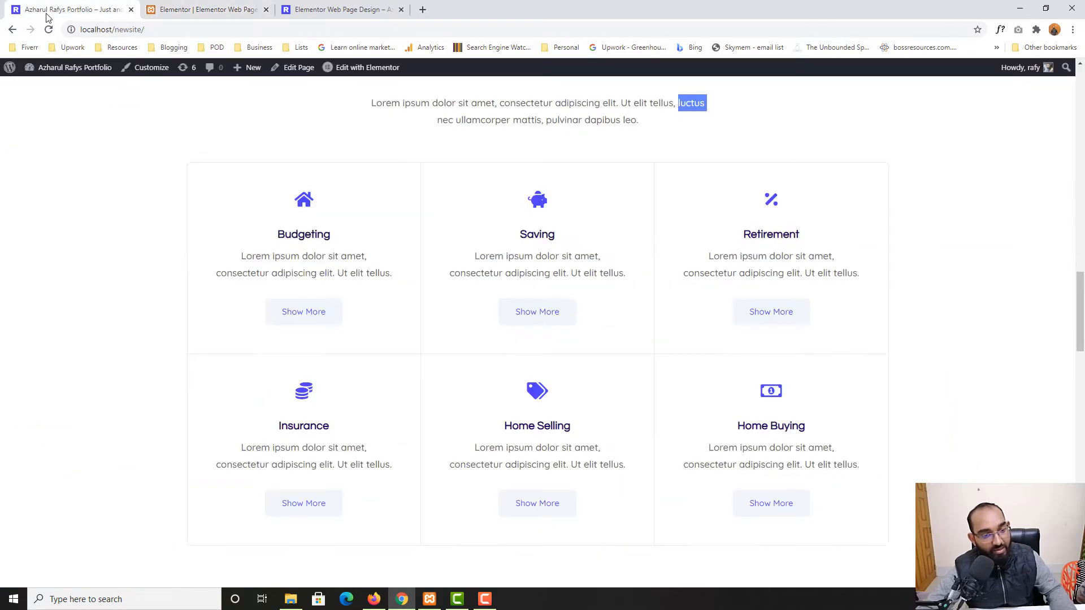
left_click(199, 9)
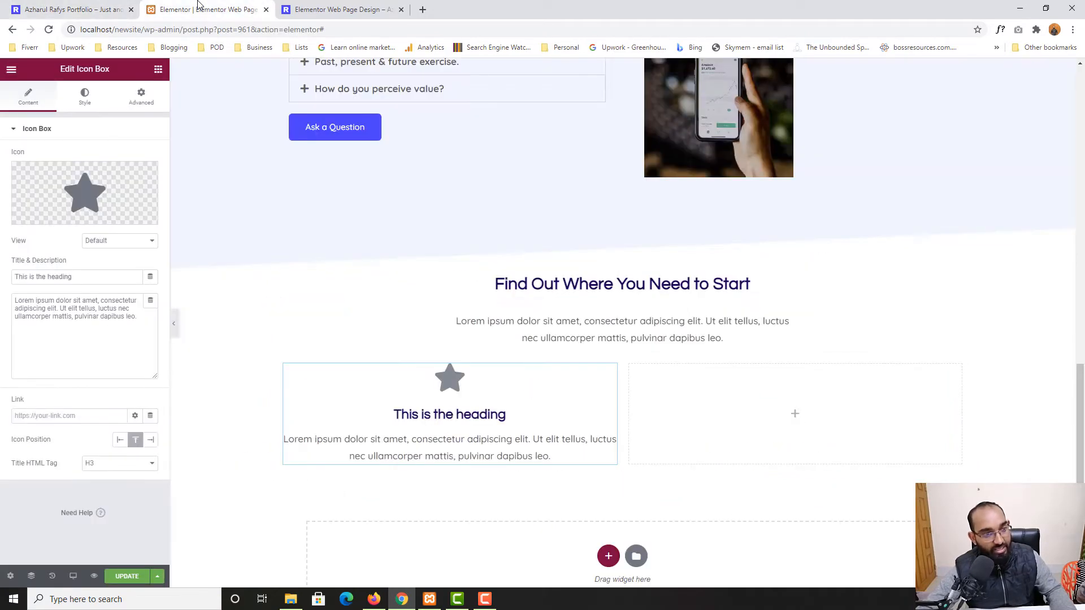
left_click(158, 70)
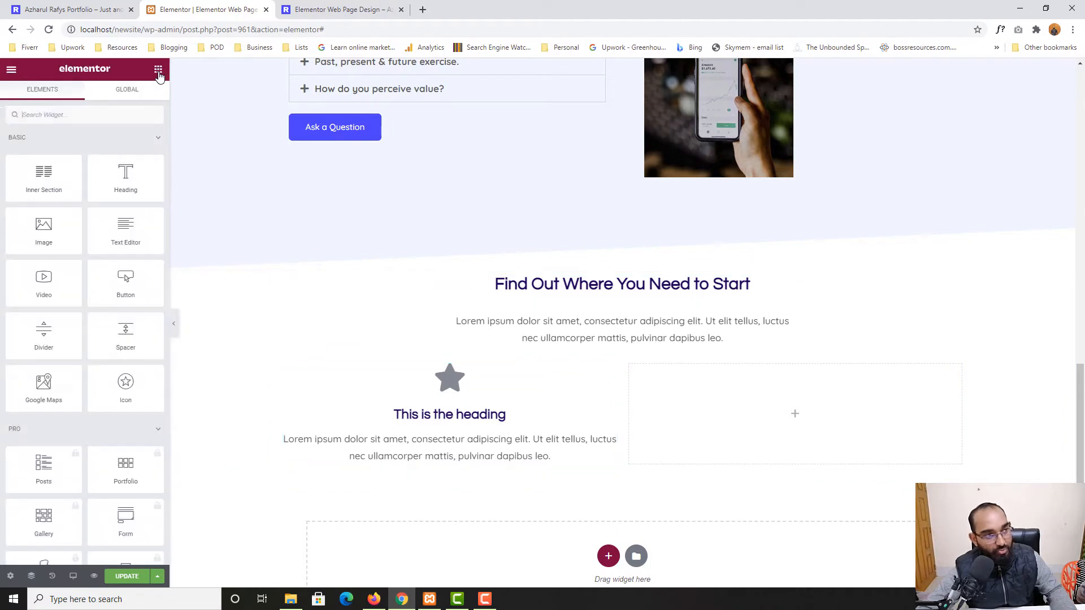
left_click(133, 110)
type("bl")
key("BackSpace")
key("BackSpace")
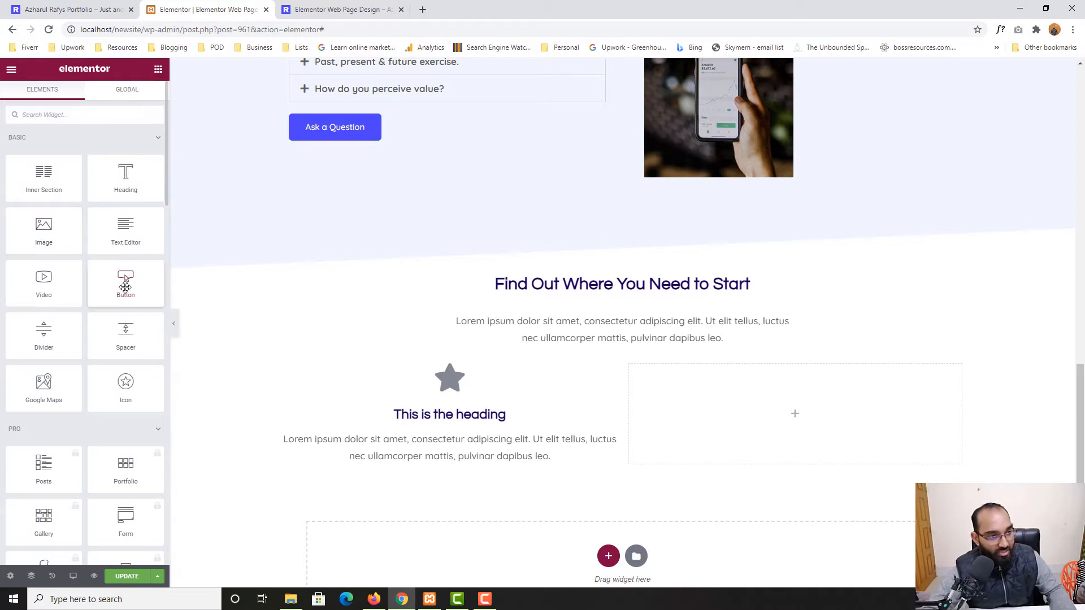
left_click_drag(126, 276, 510, 498)
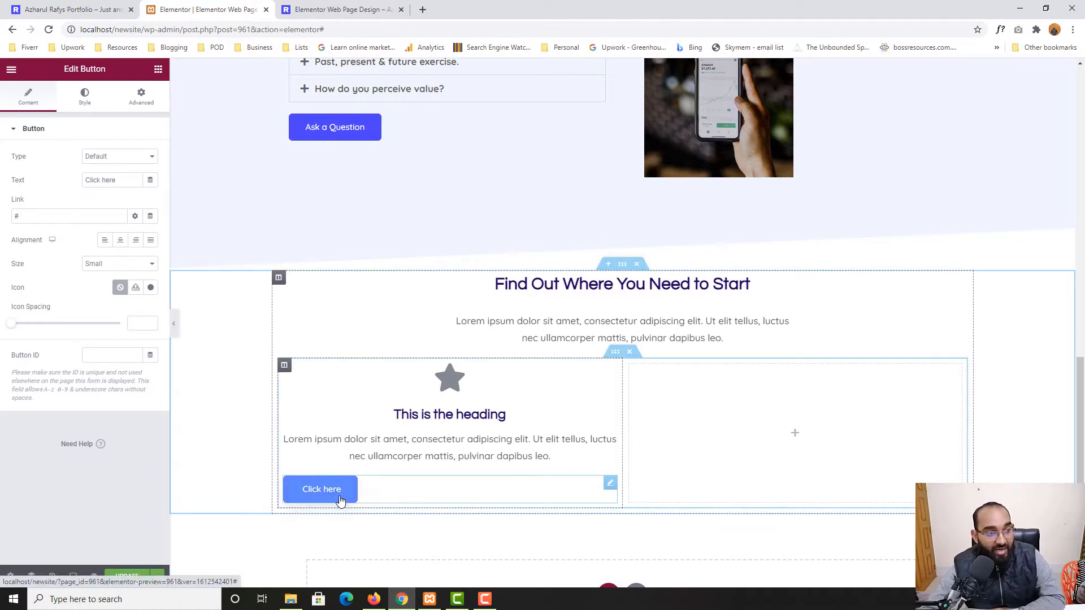
left_click(119, 245)
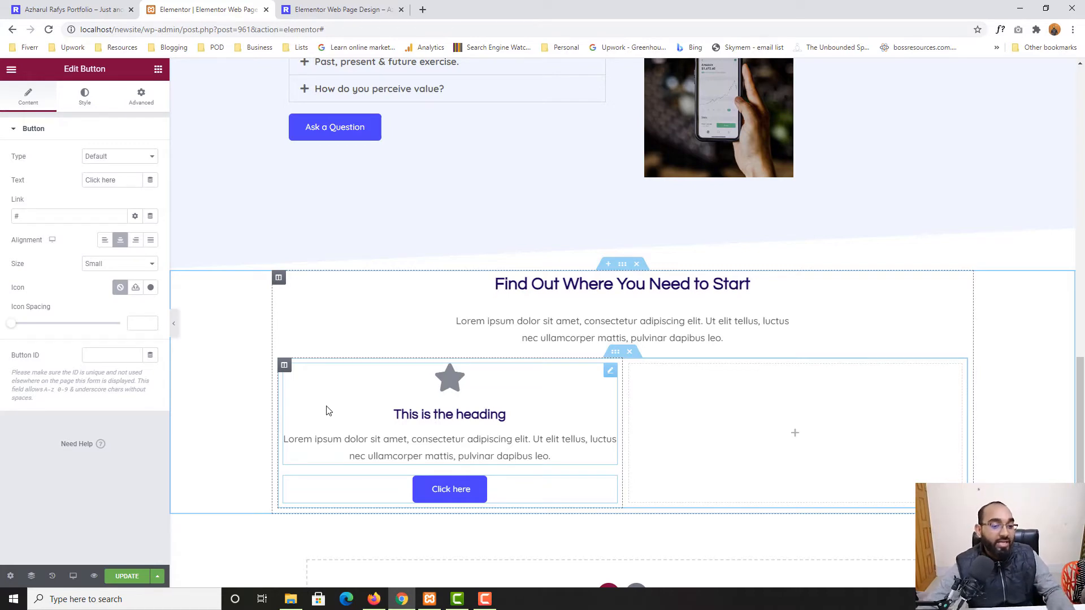
Close the page preview and check the Budgeting card's icon on the home page
left_click(307, 7)
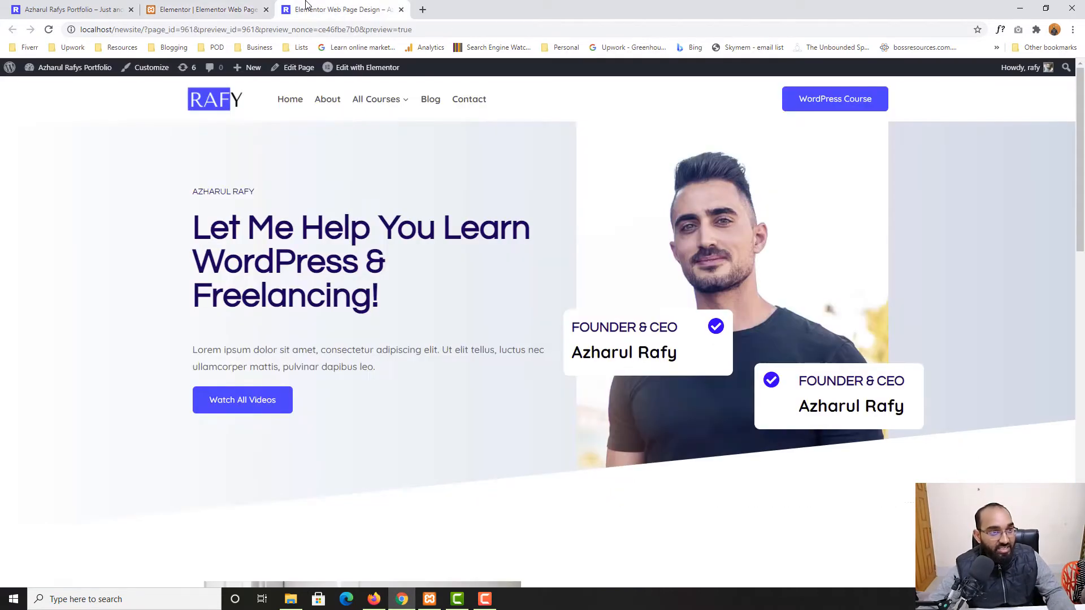
left_click(63, 10)
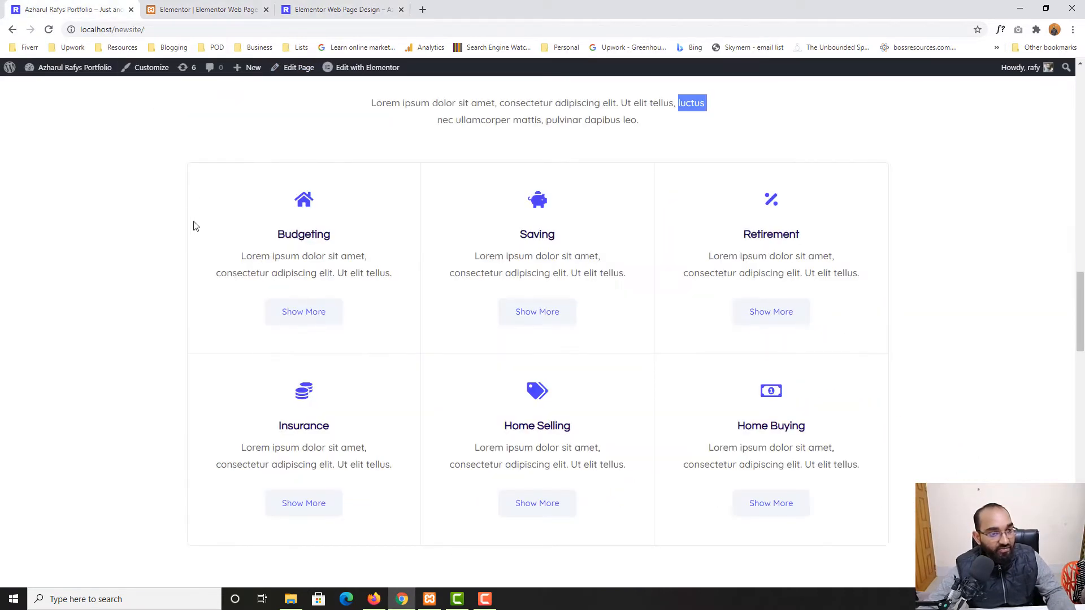
left_click(401, 10)
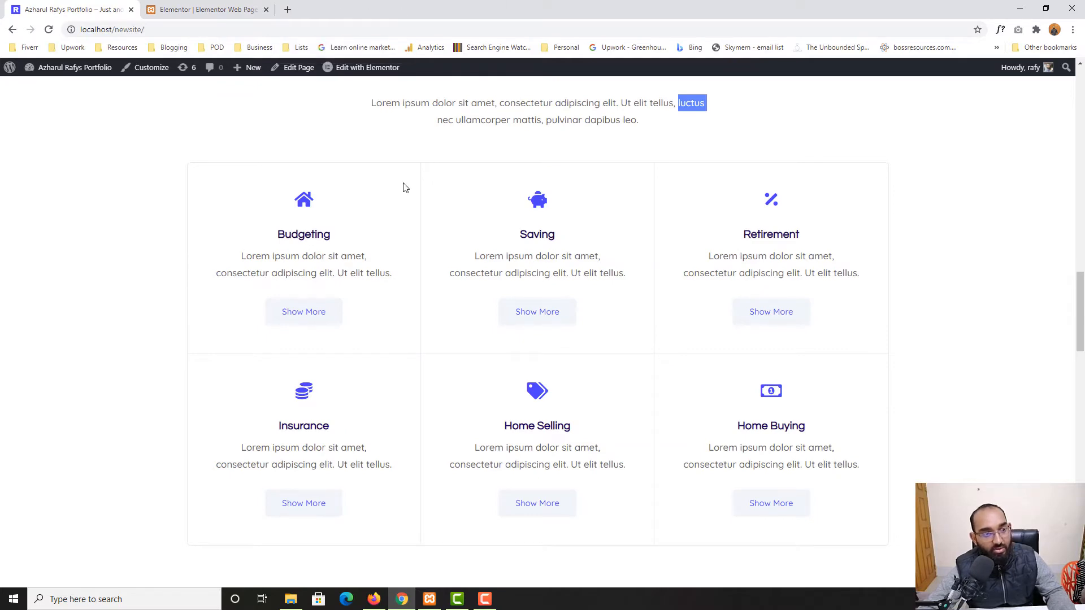
left_click(303, 203)
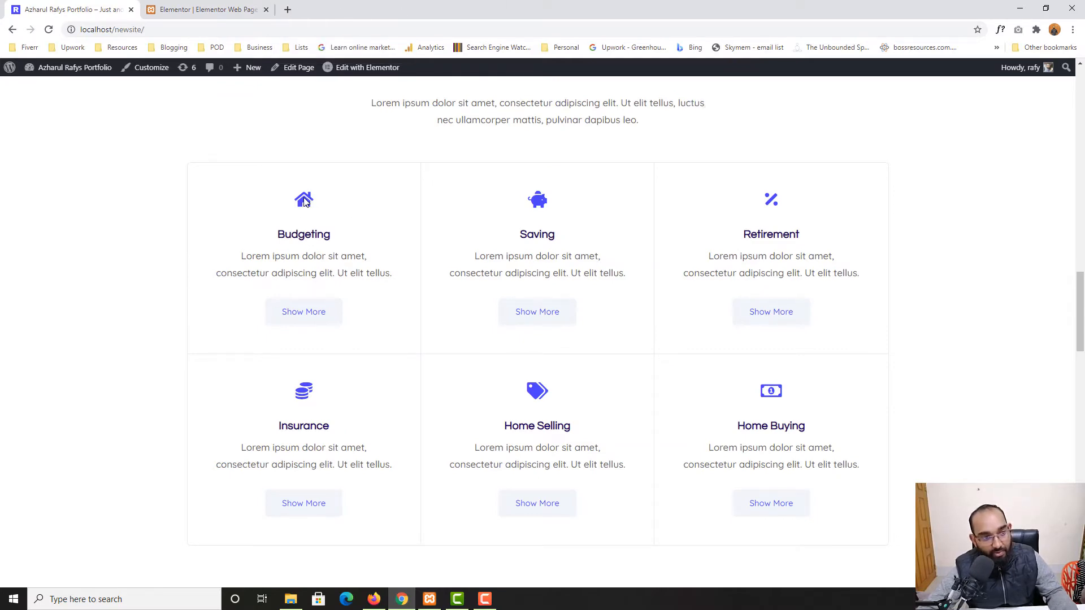
left_click(203, 9)
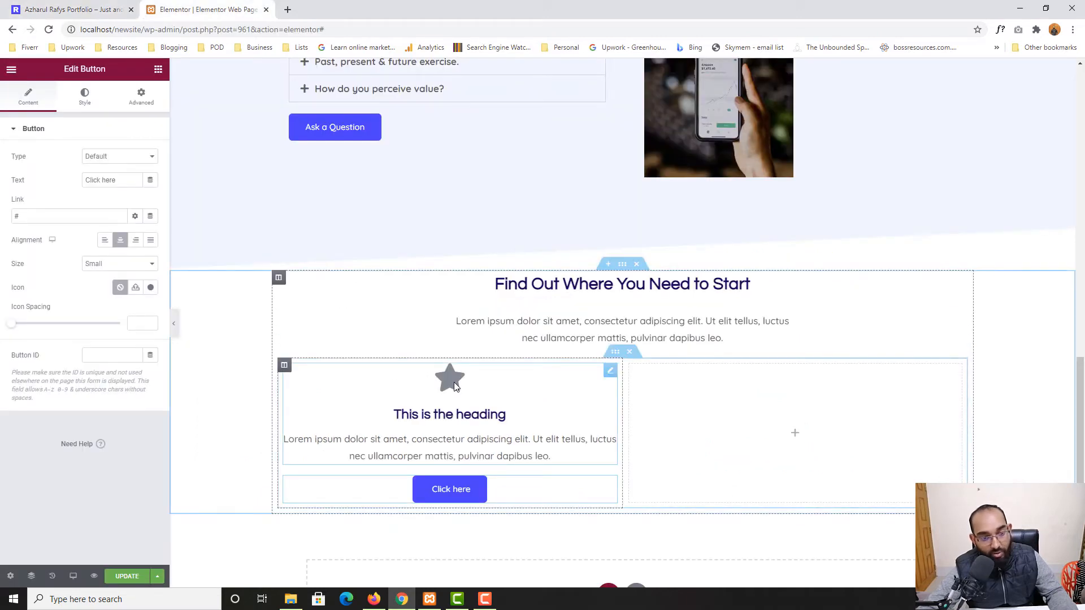
Replace the icon box's star with the Home icon from the icon library
left_click(455, 375)
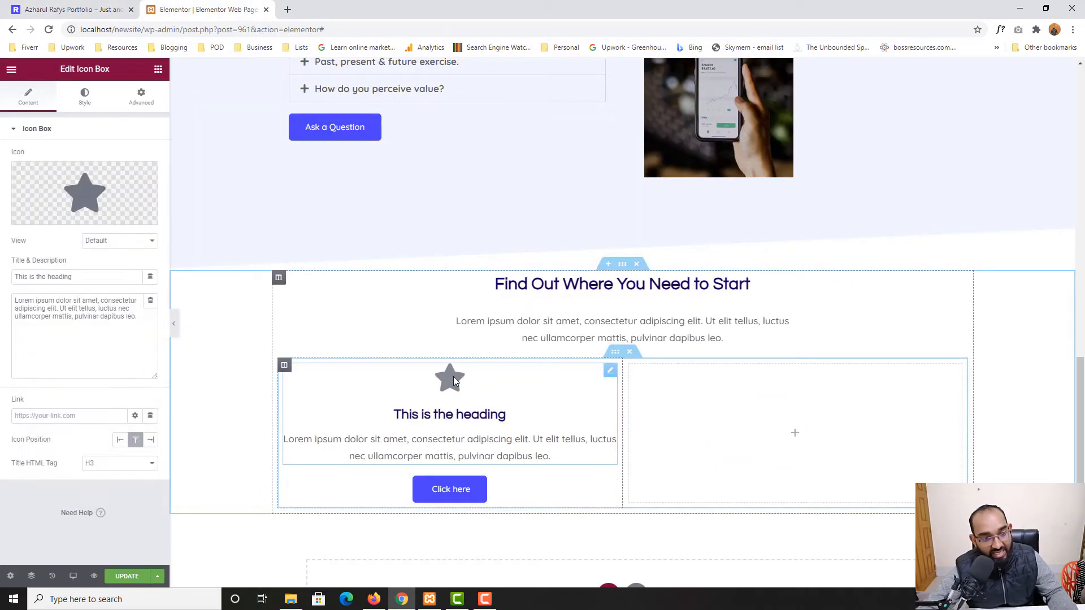
left_click(82, 192)
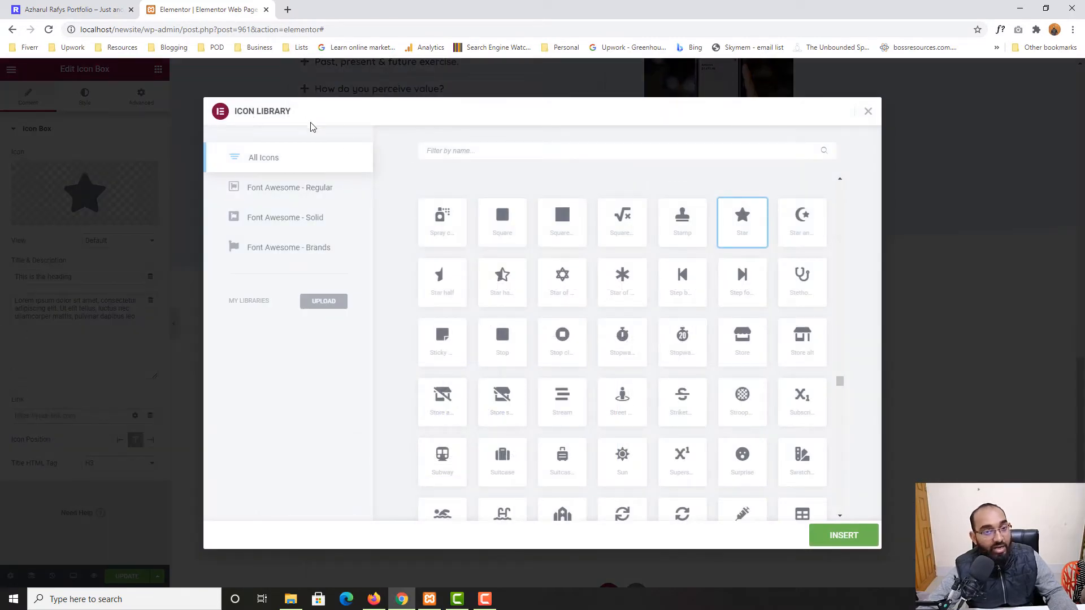
left_click(503, 151)
type("home")
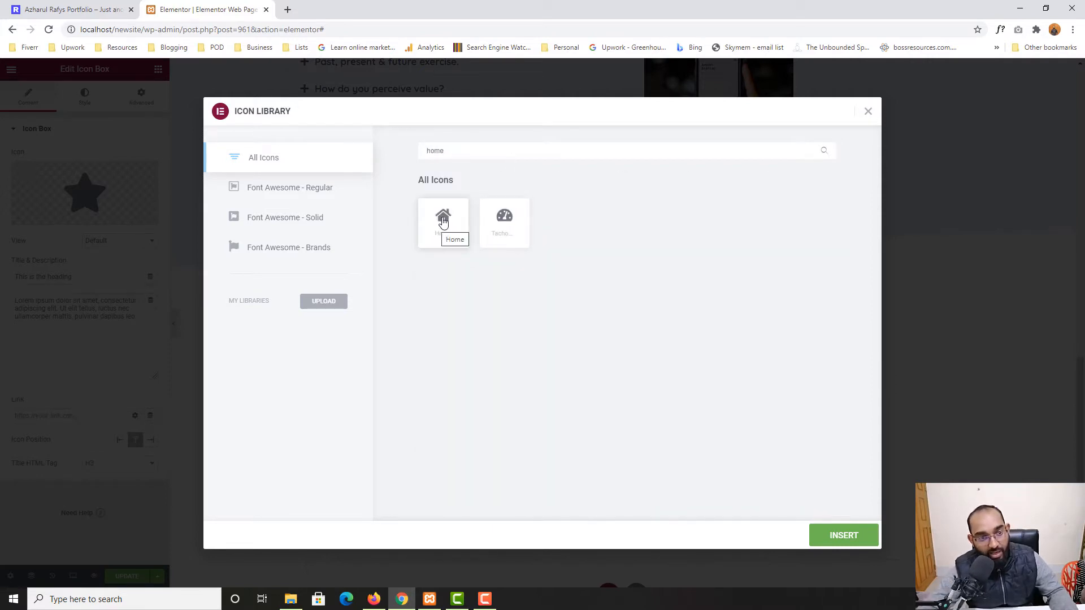
left_click(443, 222)
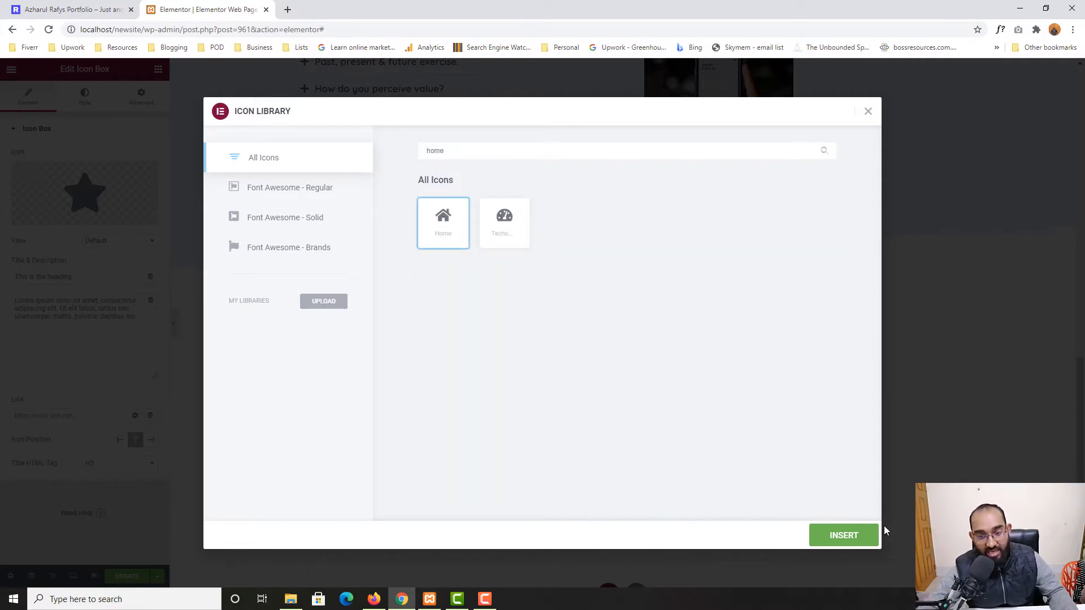
left_click(844, 535)
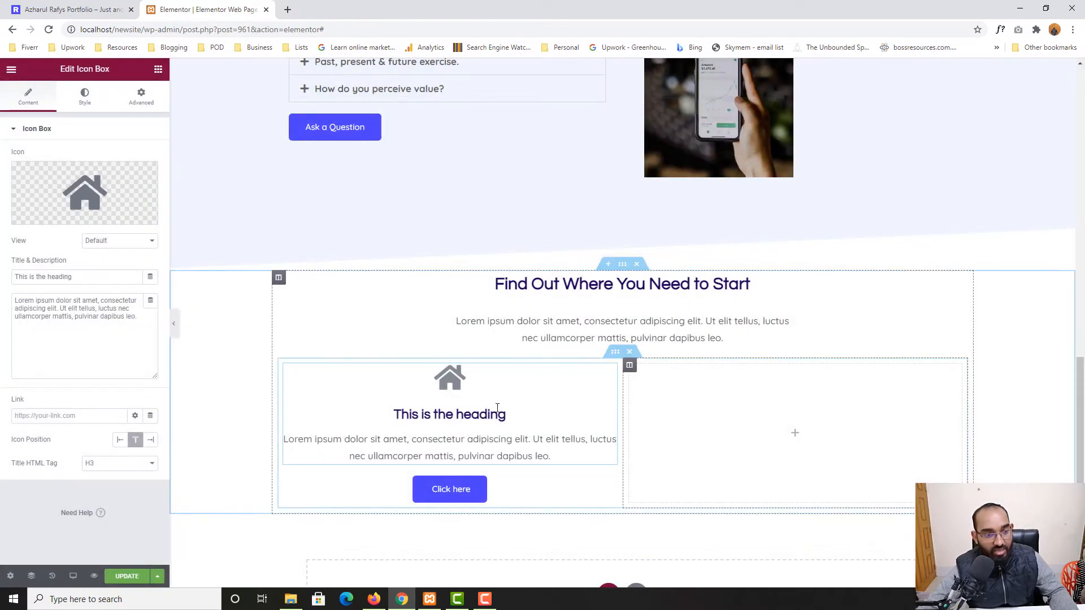
Compare with the home page's Budgeting card and set the house icon's primary color to a vivid blue
left_click(102, 4)
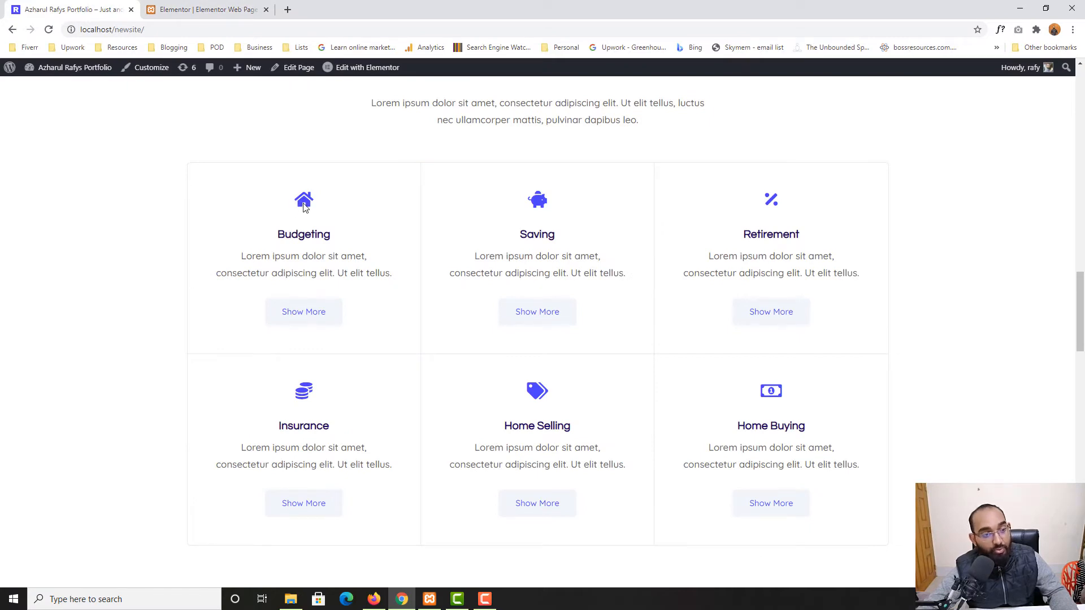
left_click(217, 8)
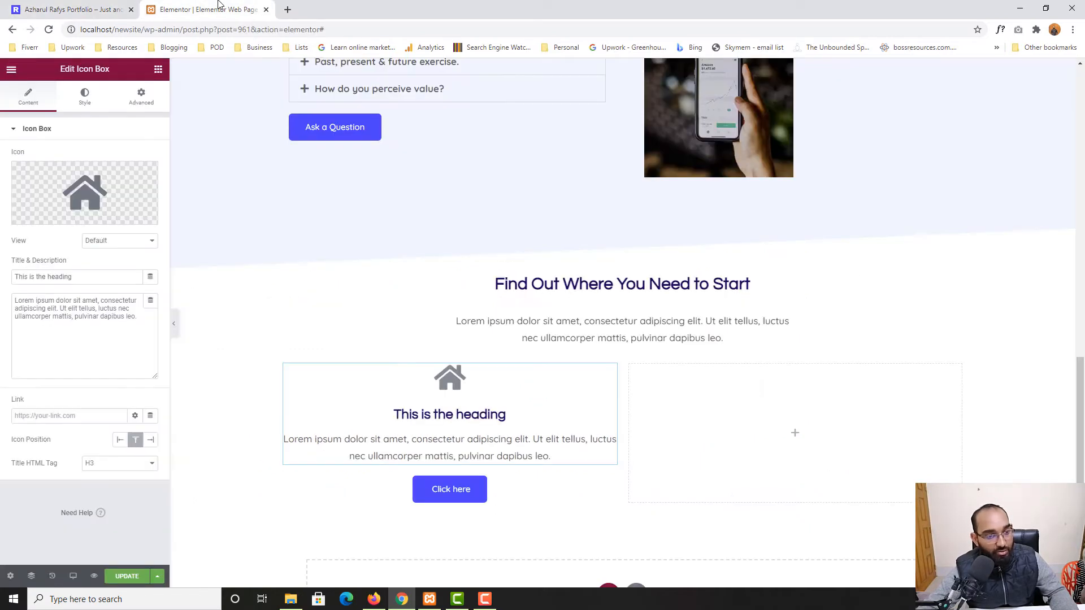
left_click(90, 105)
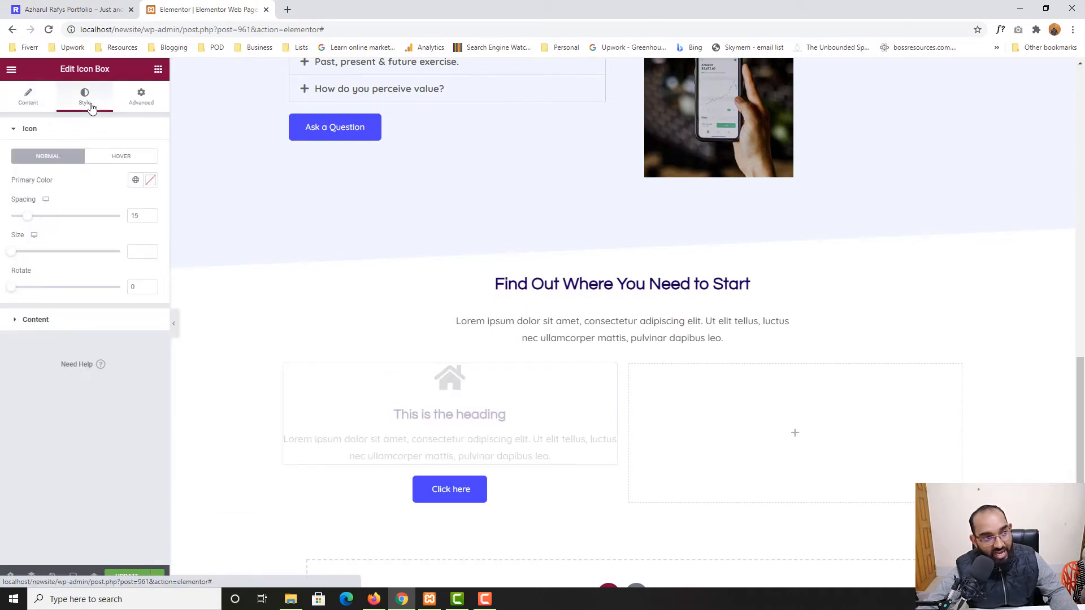
left_click(18, 132)
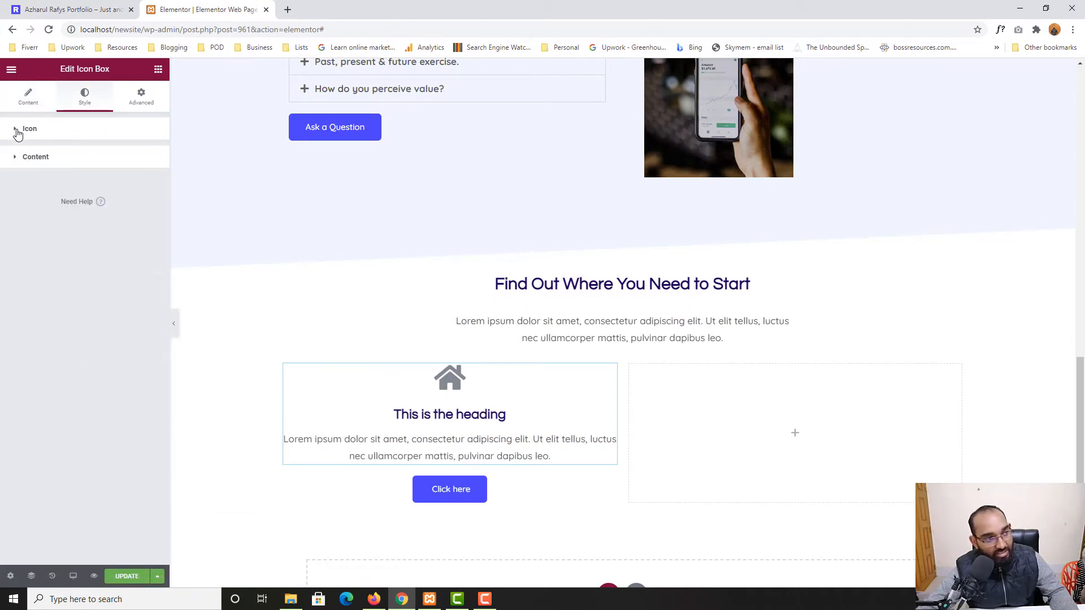
left_click(16, 132)
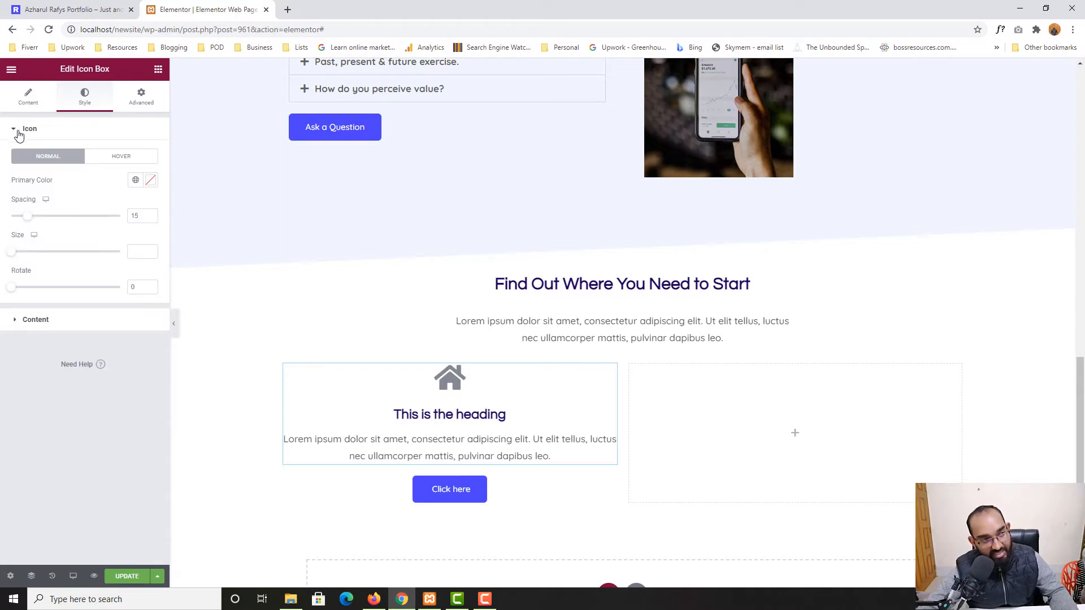
left_click(150, 182)
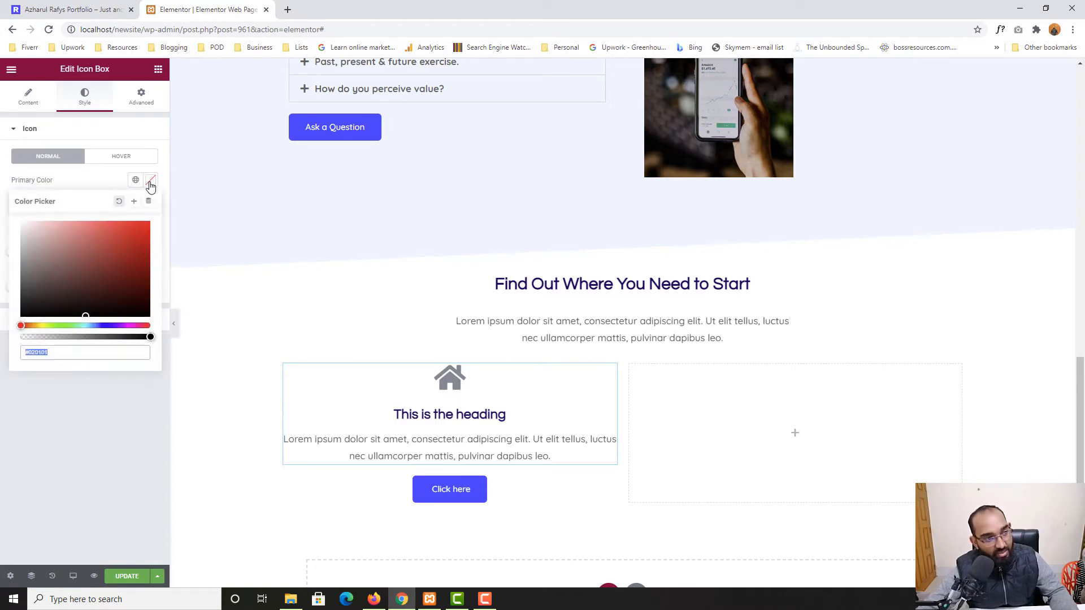
left_click(106, 326)
left_click(150, 221)
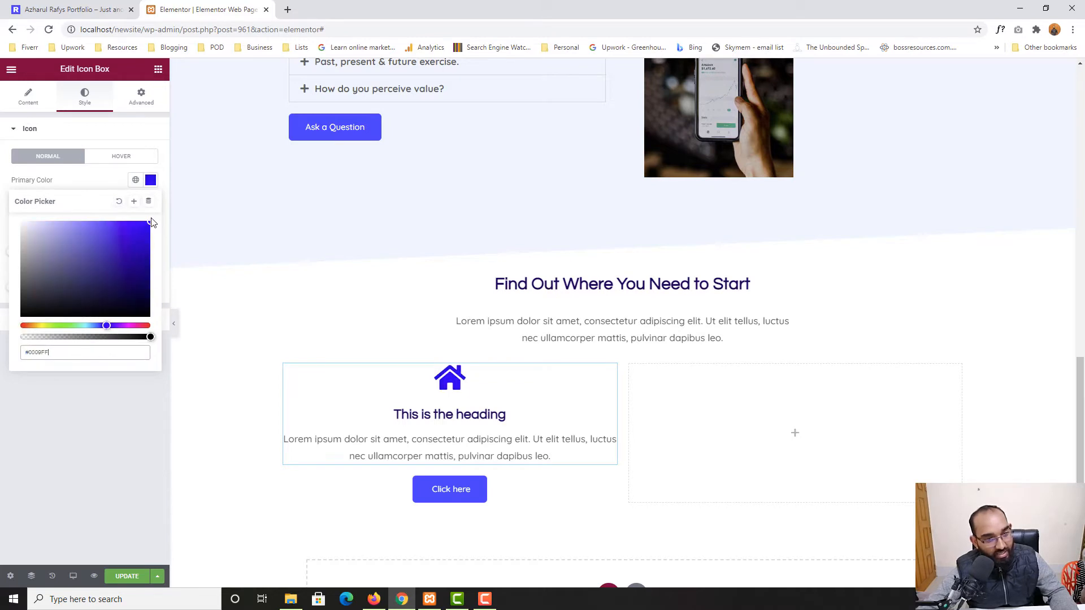
left_click(85, 181)
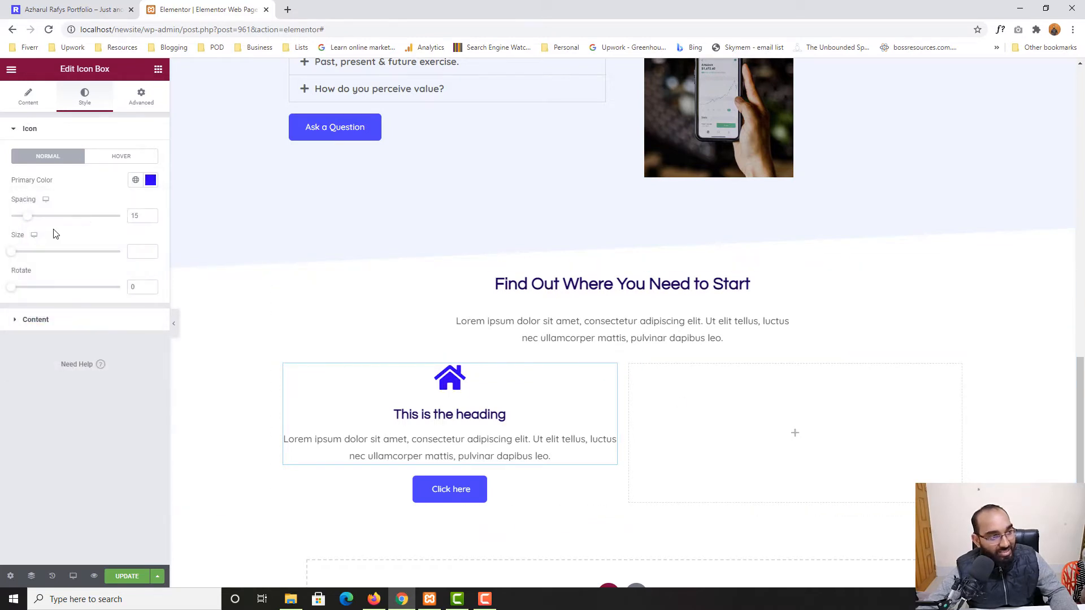
Set the house icon's size to 35
left_click(14, 255)
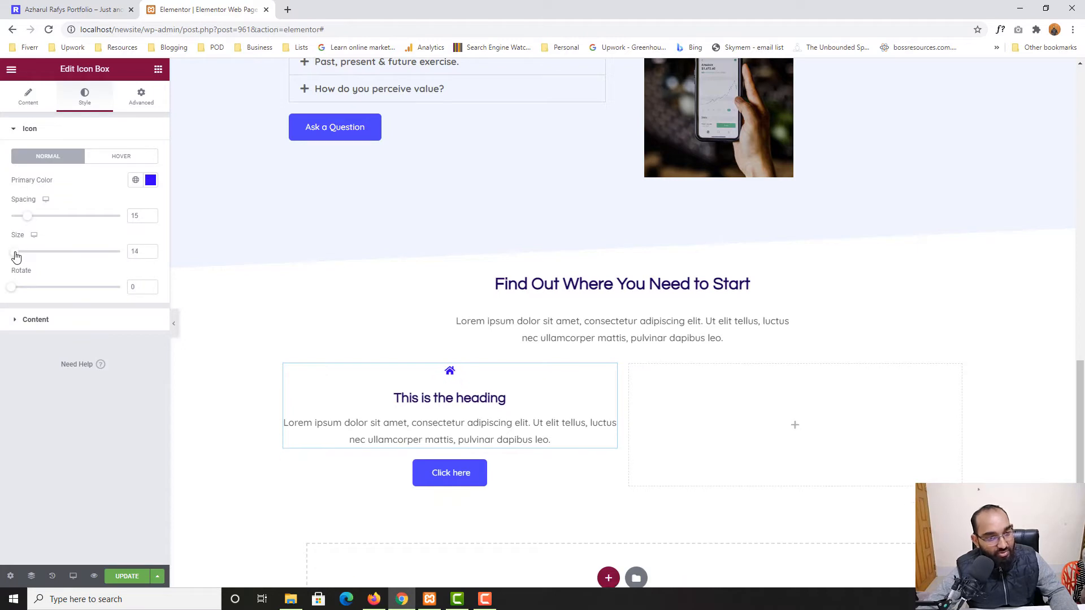
left_click_drag(17, 257, 25, 254)
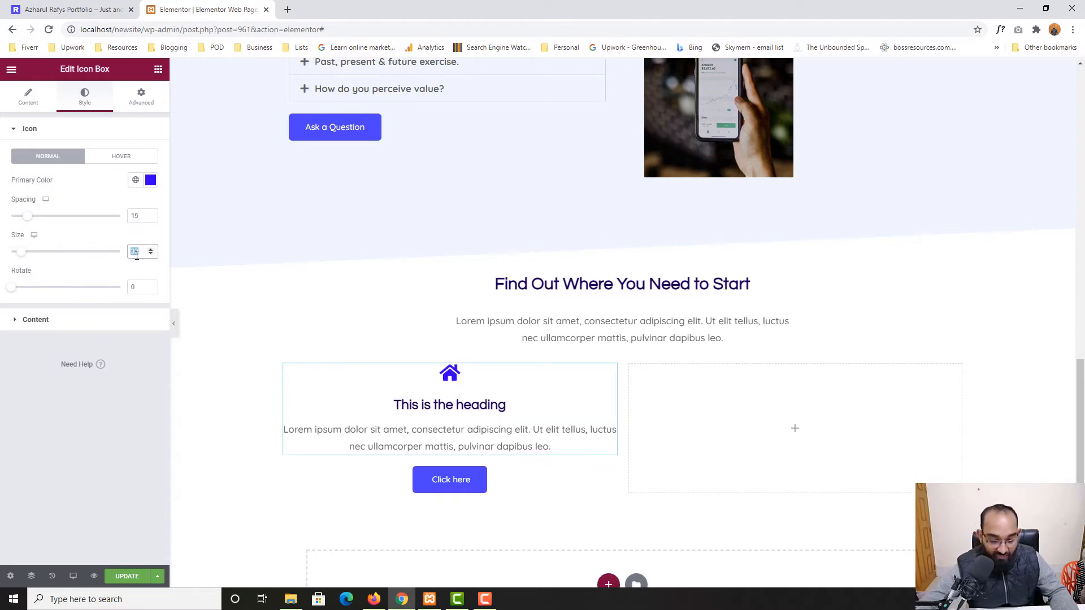
type("35")
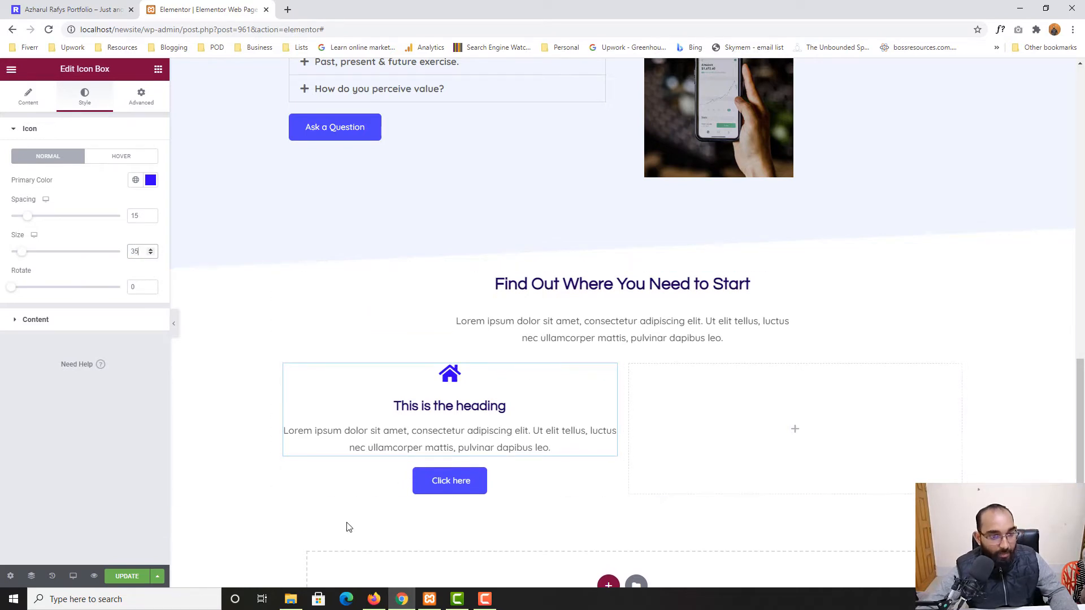
Copy the home page's Budgeting card title and replace the icon box's heading with "Budgeting"
left_click(73, 10)
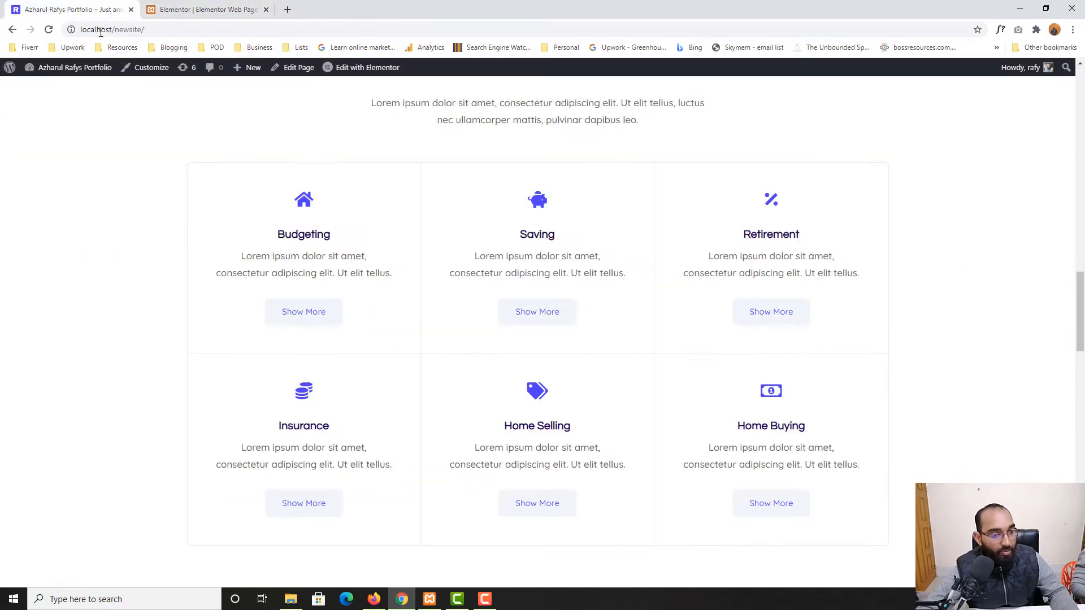
double_click(296, 235)
right_click(315, 240)
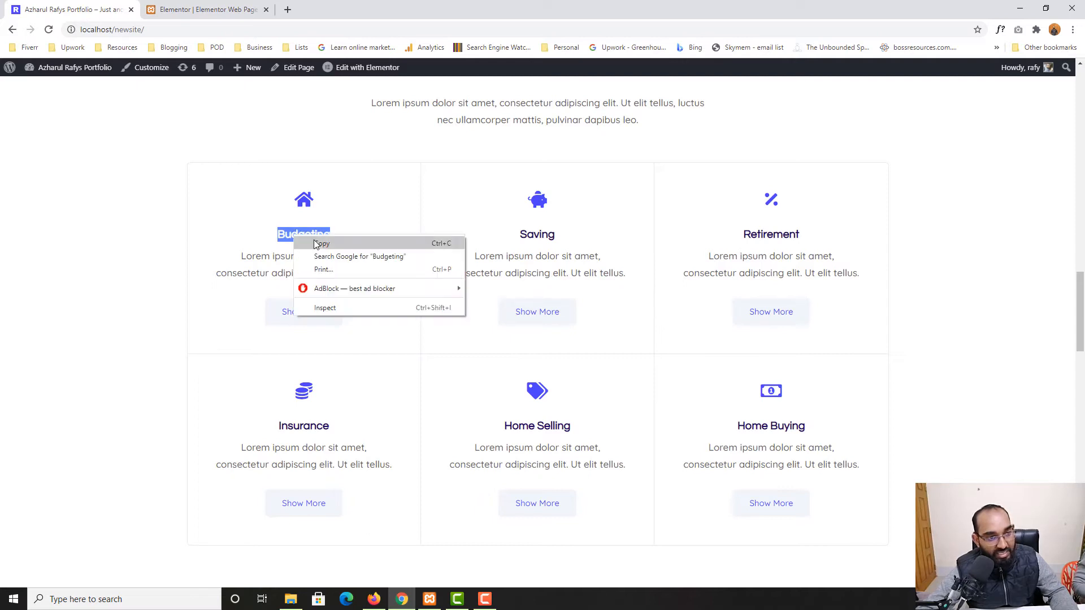
left_click(322, 245)
left_click(209, 10)
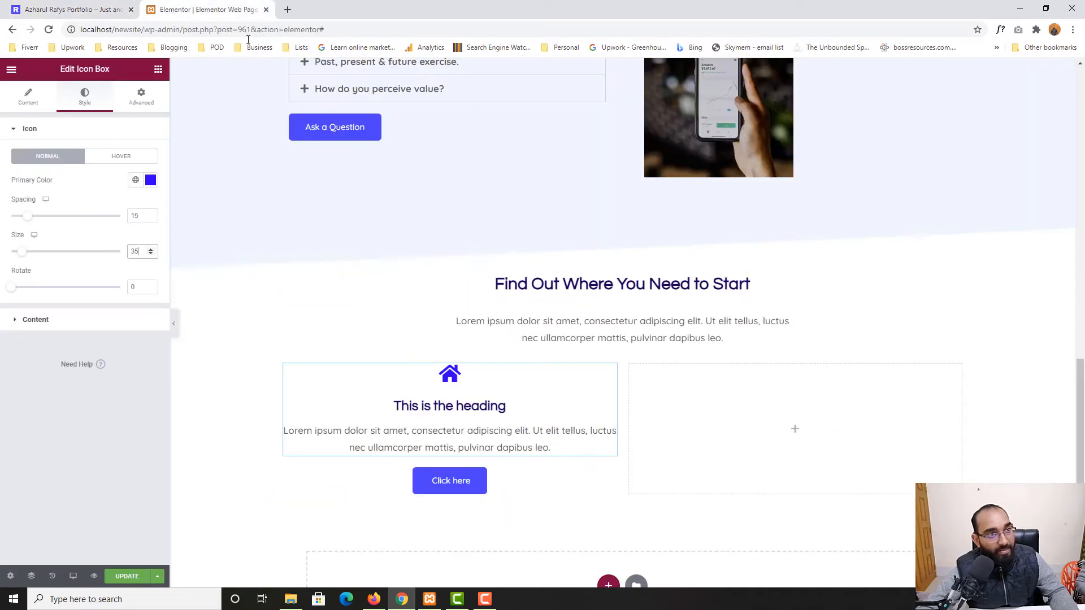
left_click(448, 405)
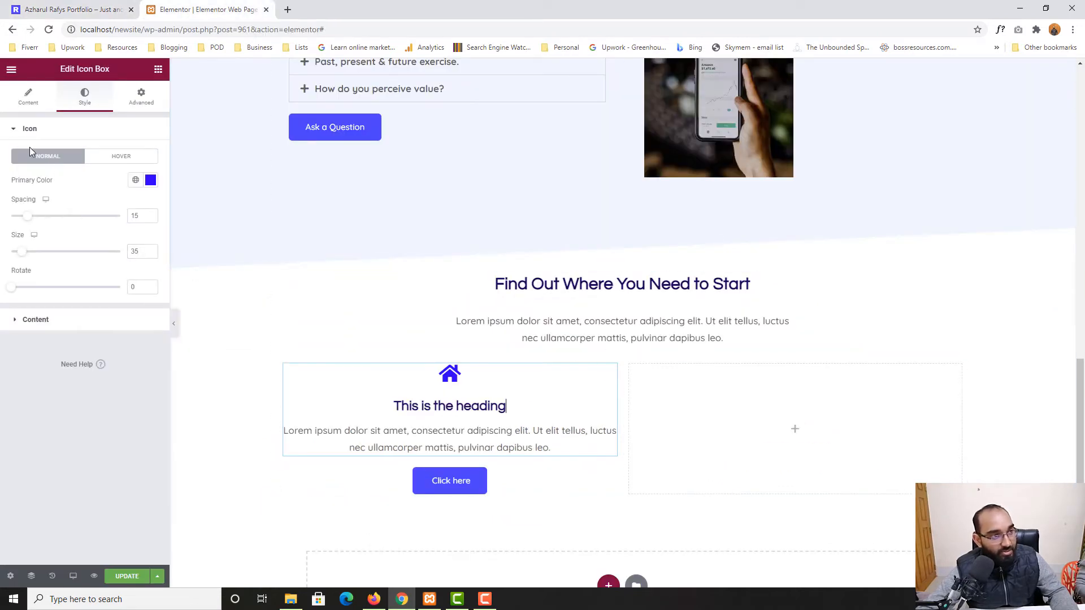
left_click(21, 106)
left_click(62, 277)
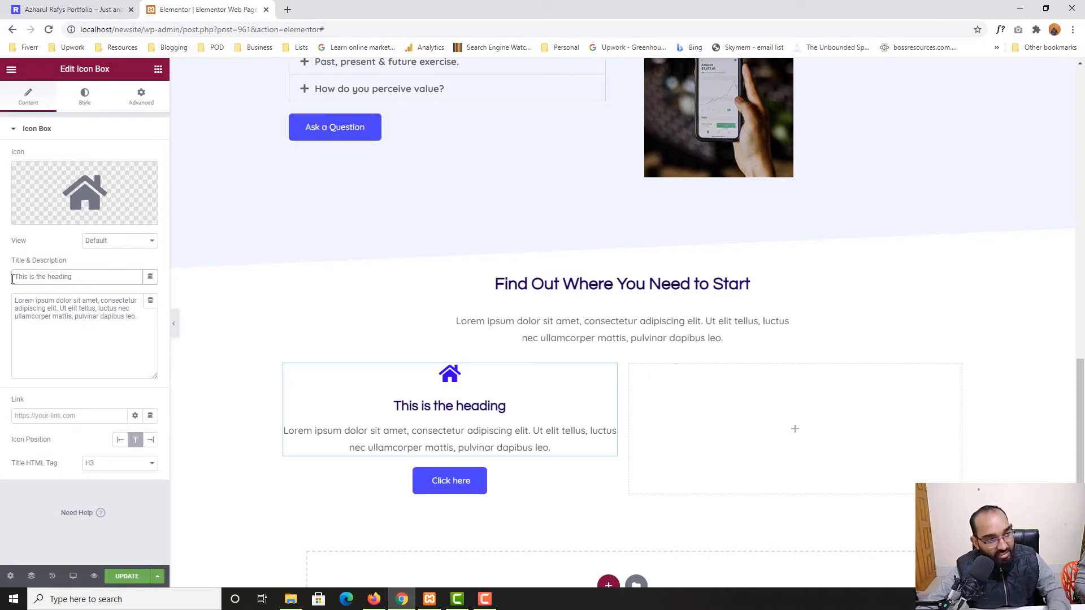
triple_click(41, 276)
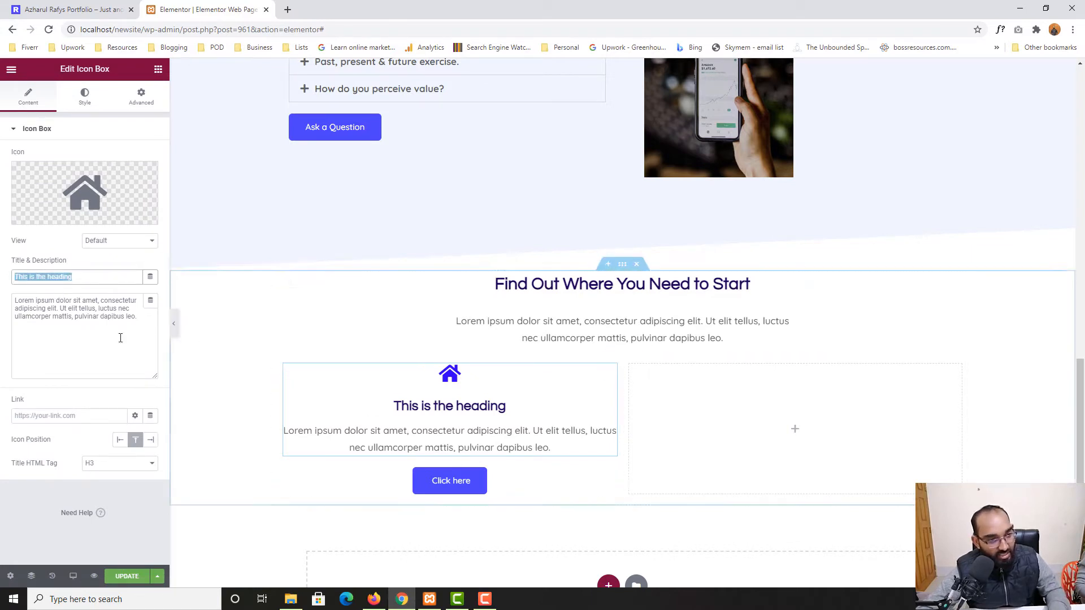
left_click_drag(398, 406, 506, 405)
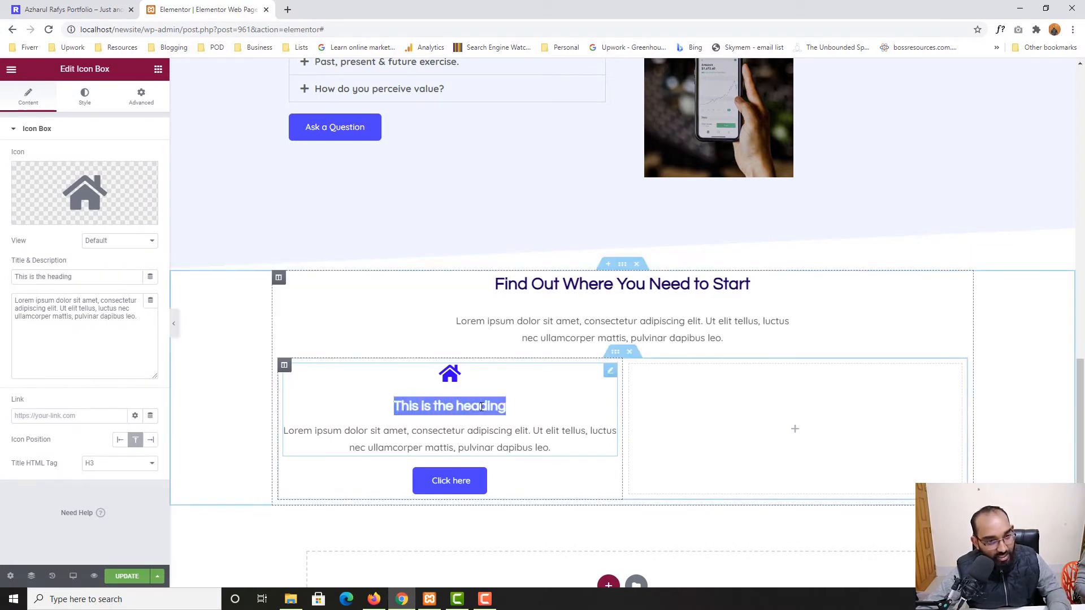
triple_click(24, 276)
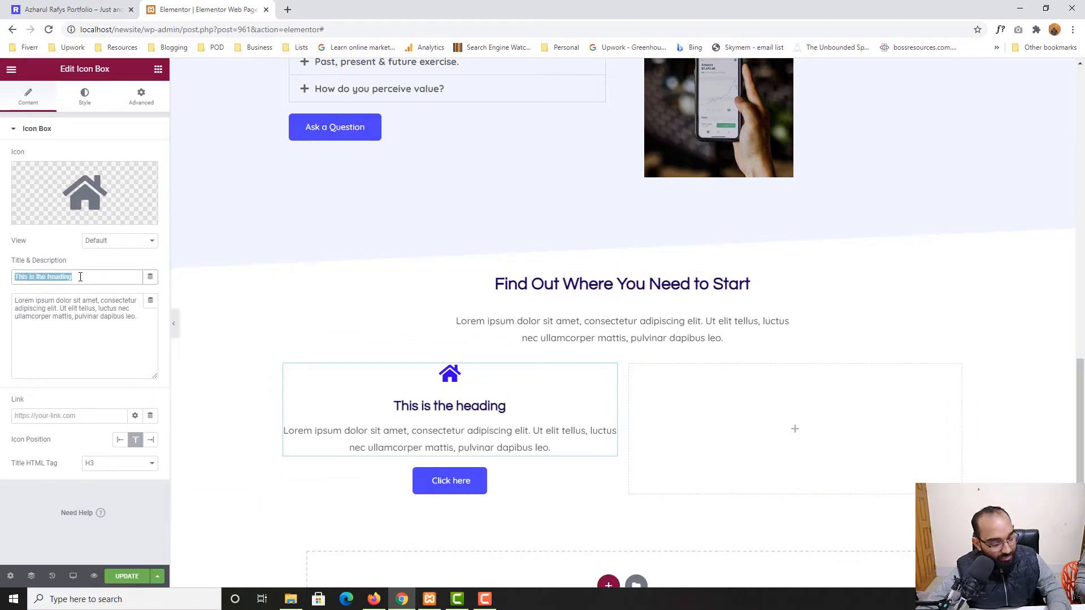
type("Budgeting")
Replace the icon box's description with the home page's Budgeting text "Lorem ipsum dolor sit amet, consectetur adipiscing elit. Ut elit tellus."
double_click(328, 430)
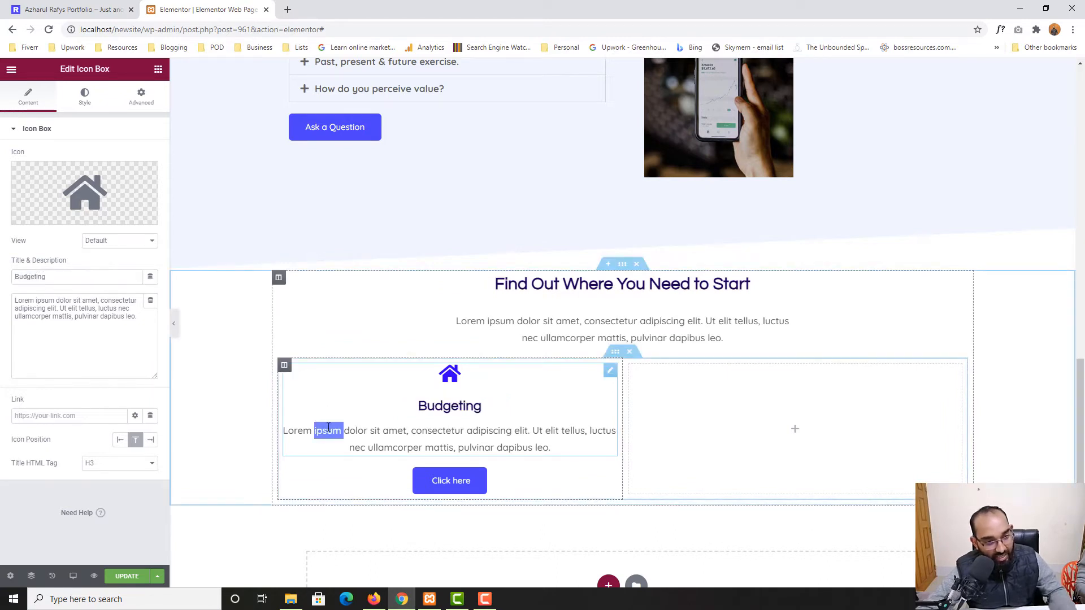
left_click_drag(328, 428, 472, 444)
left_click(102, 9)
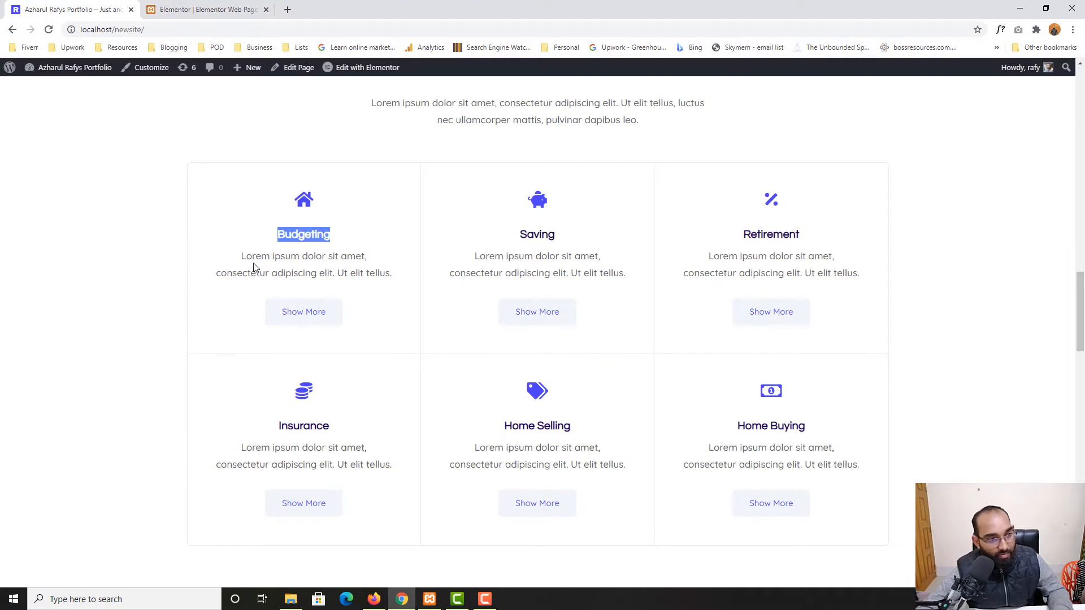
left_click_drag(242, 255, 387, 271)
right_click(392, 273)
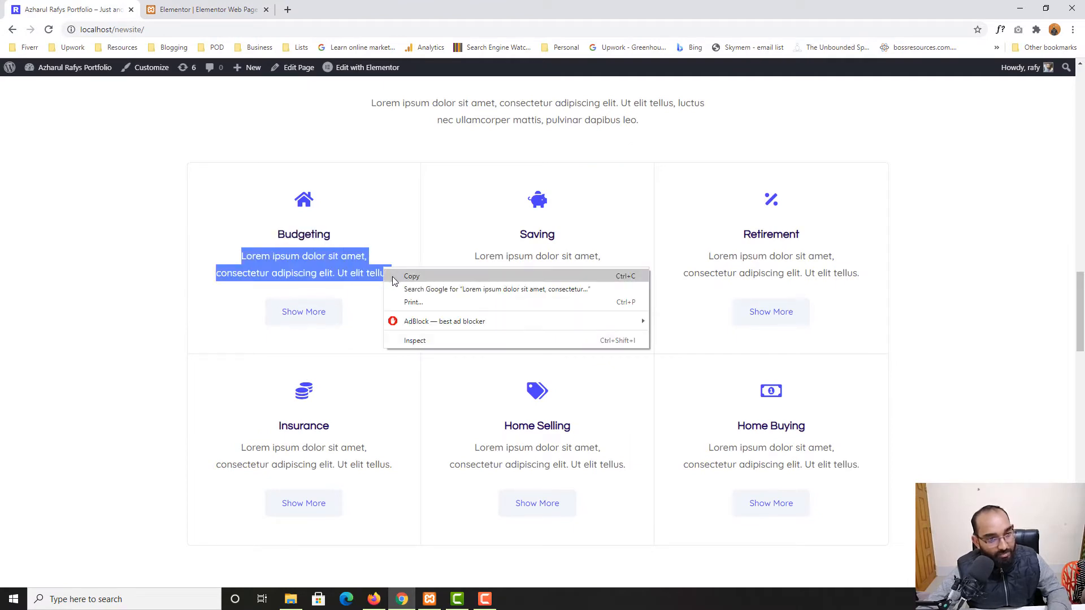
left_click(410, 279)
left_click(206, 9)
left_click(98, 327)
key("ctrl+a")
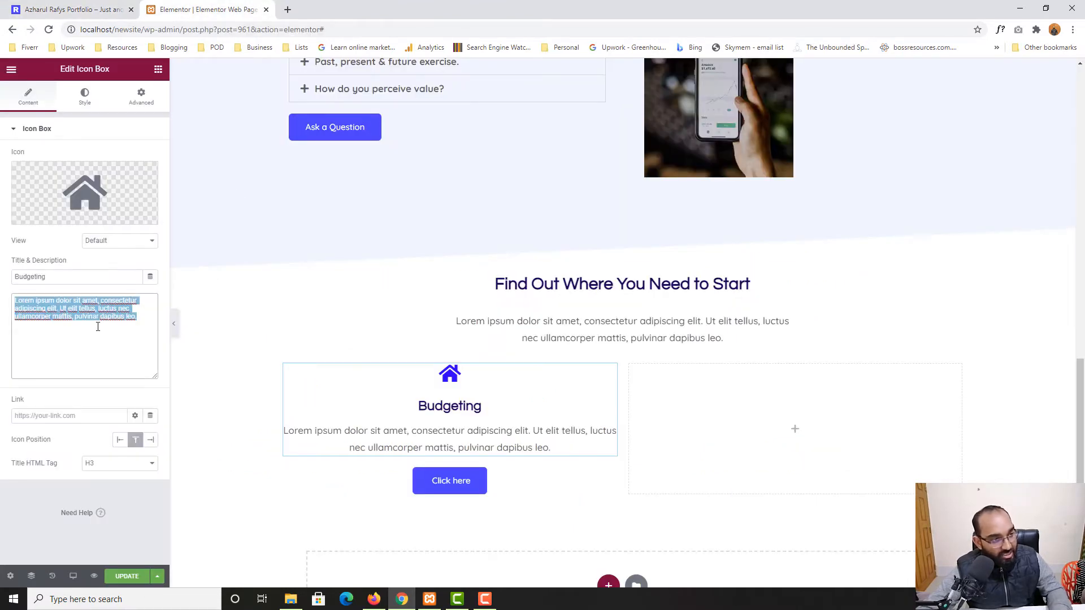
key("ctrl+v")
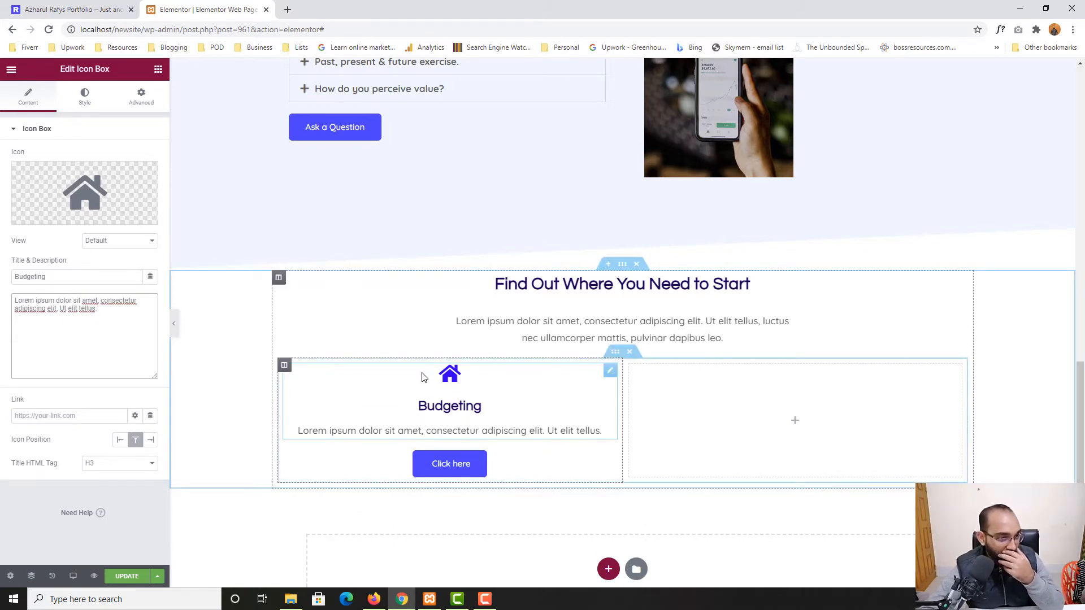
Compare with the home page's Budgeting card and change the text of the button below the icon box to "Show More"
left_click(39, 4)
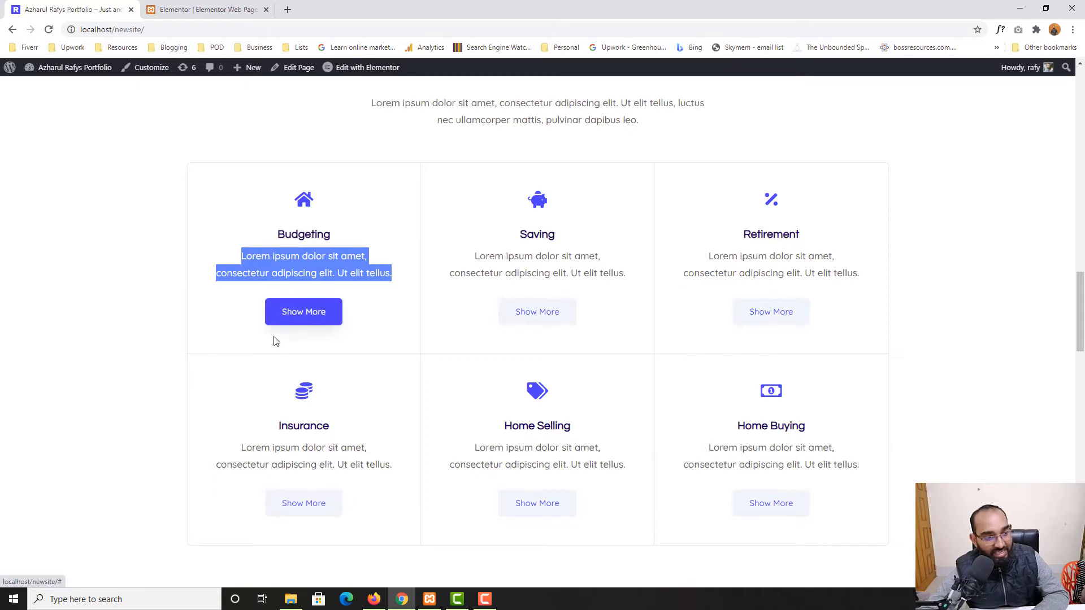
left_click(182, 11)
left_click(446, 462)
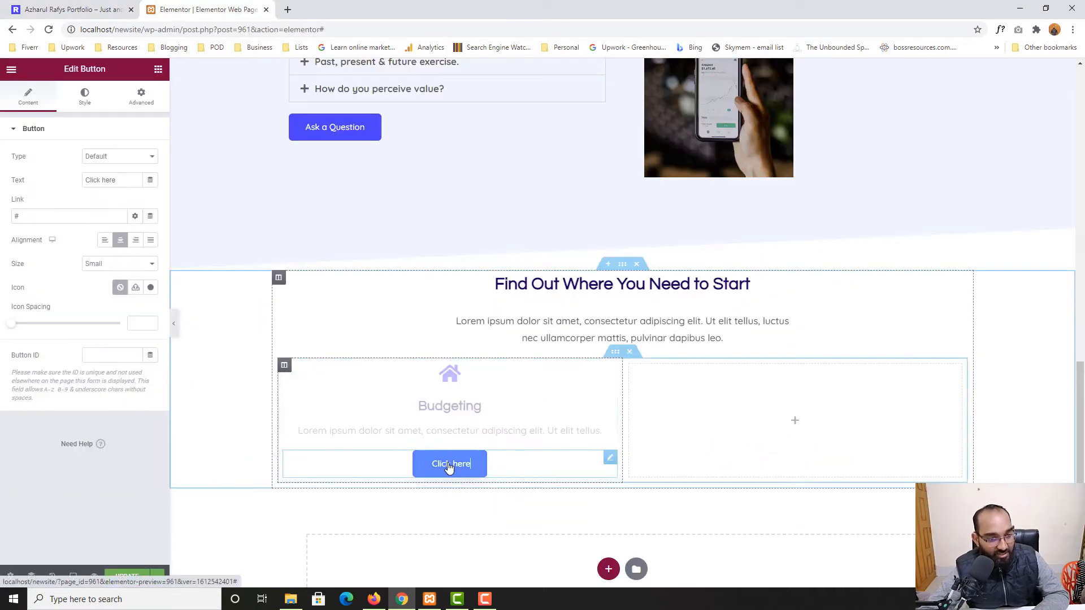
left_click(113, 9)
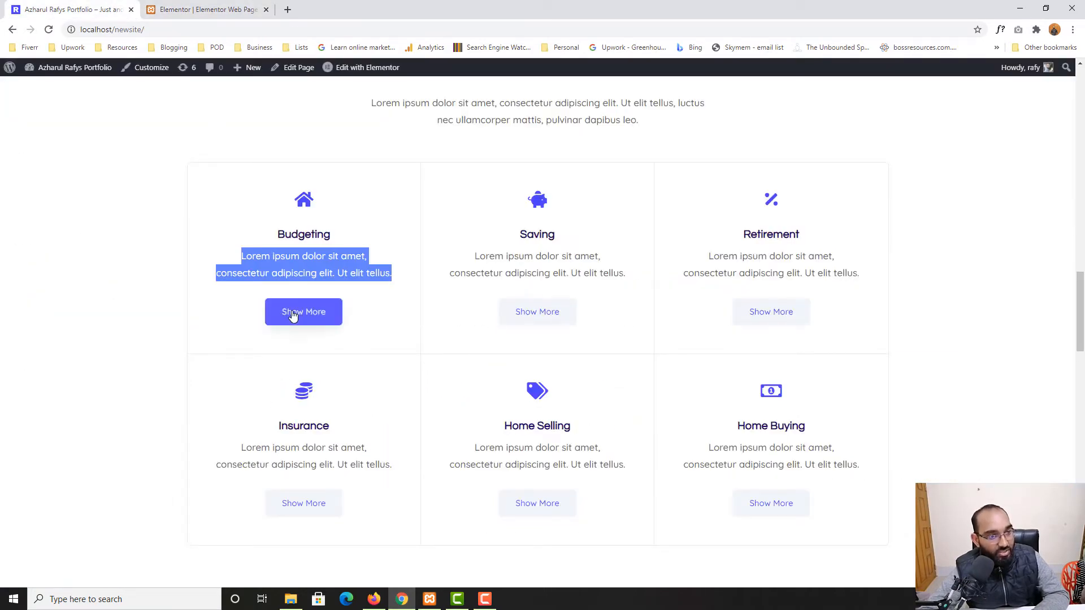
left_click(212, 4)
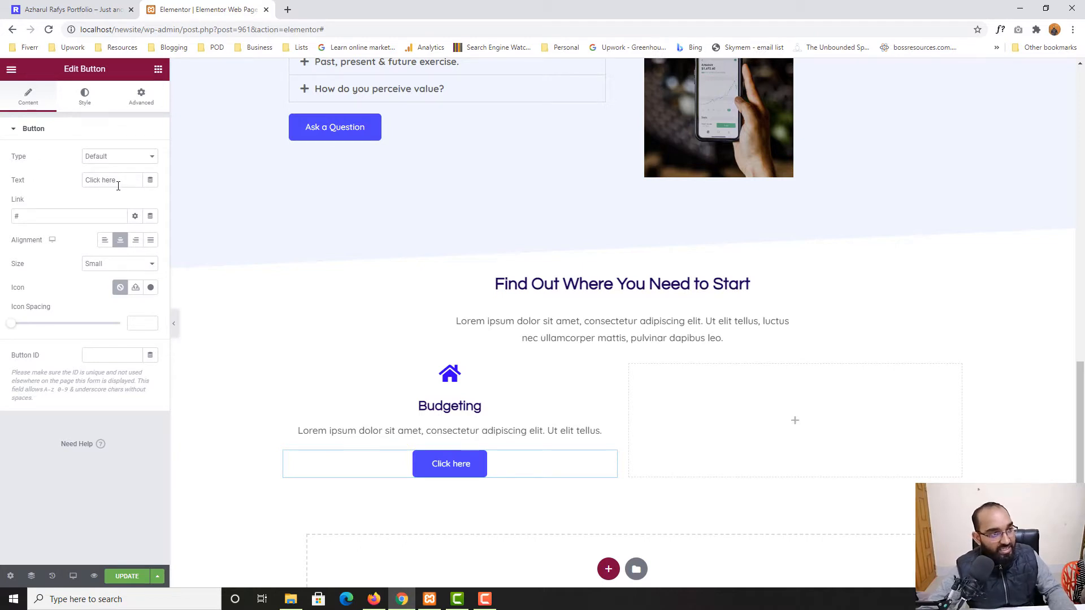
left_click_drag(118, 185, 65, 189)
type("Show M")
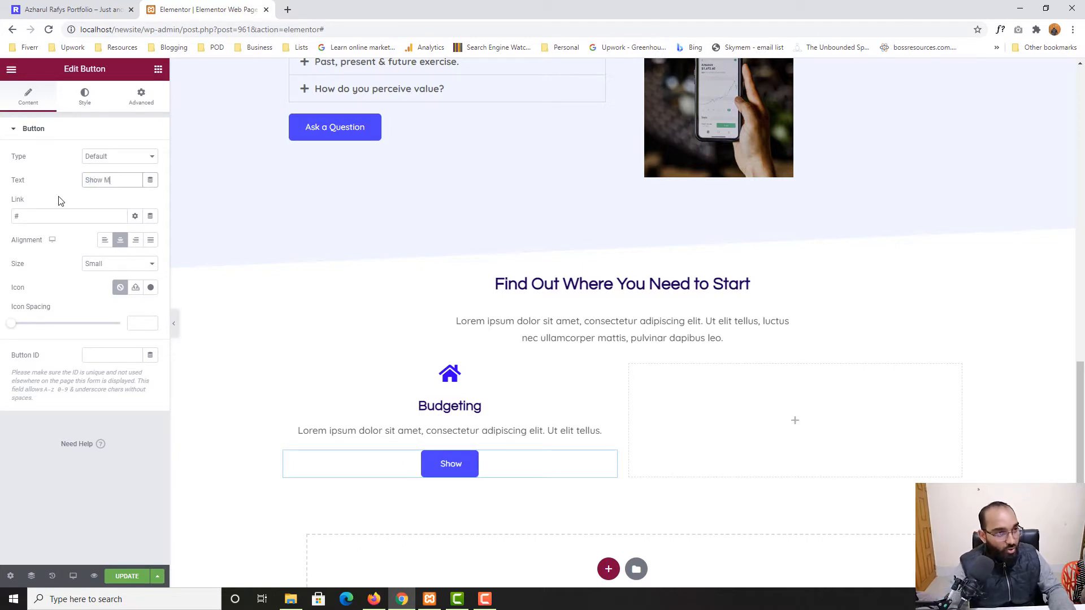
type("ore")
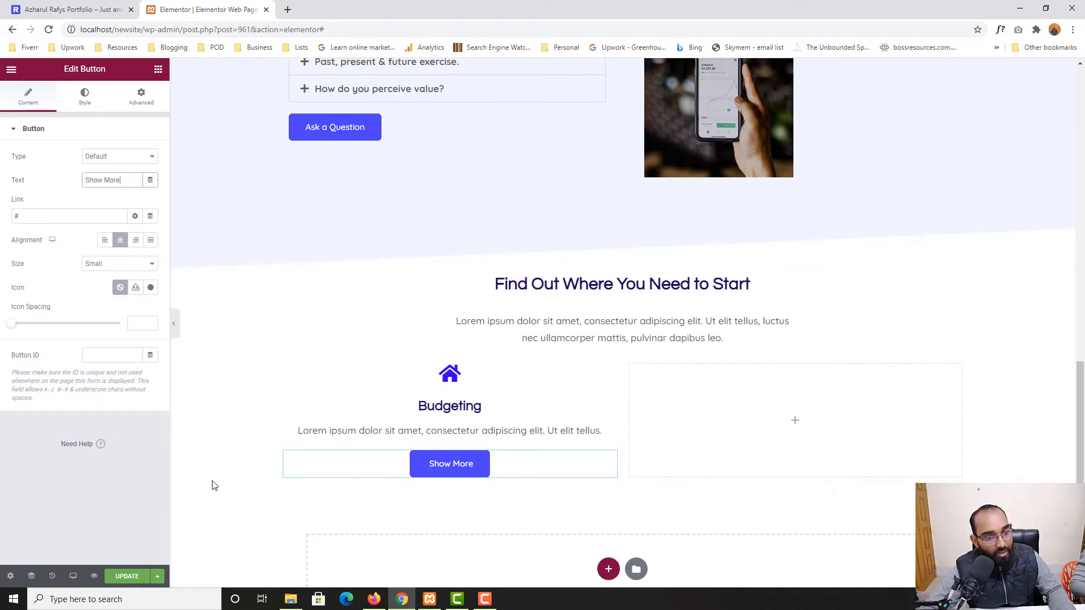
Set the Show More button's normal text color to a light violet-blue
left_click(85, 105)
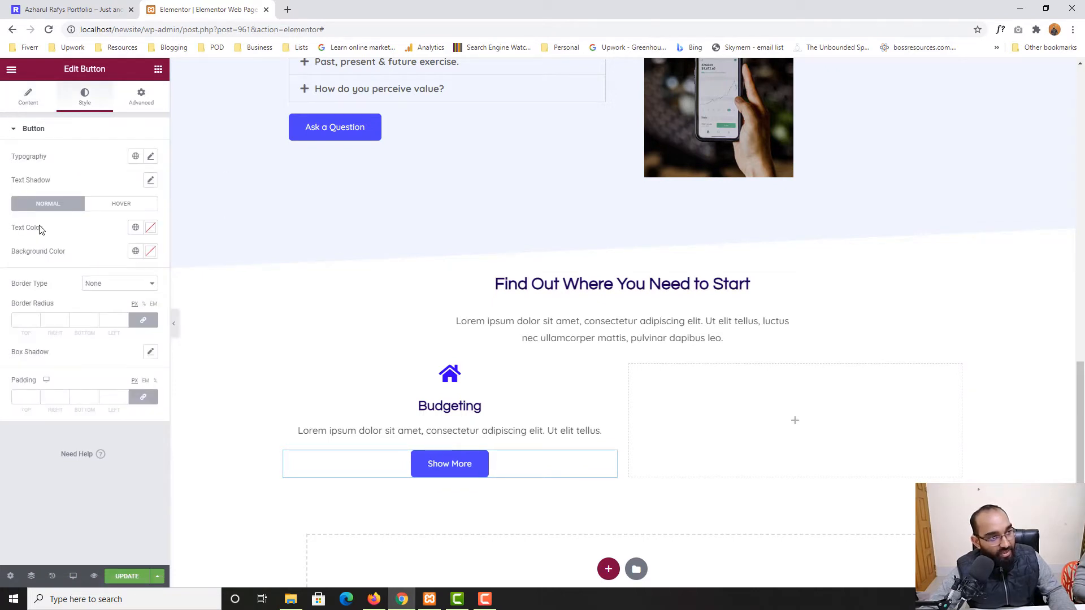
left_click(151, 228)
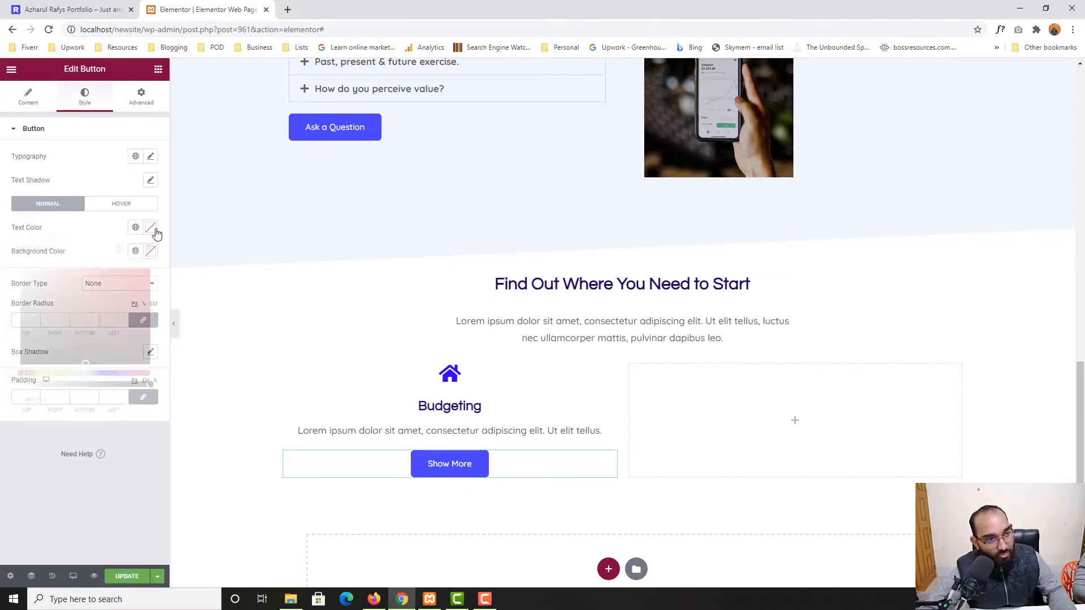
left_click_drag(108, 374, 105, 373)
left_click(149, 270)
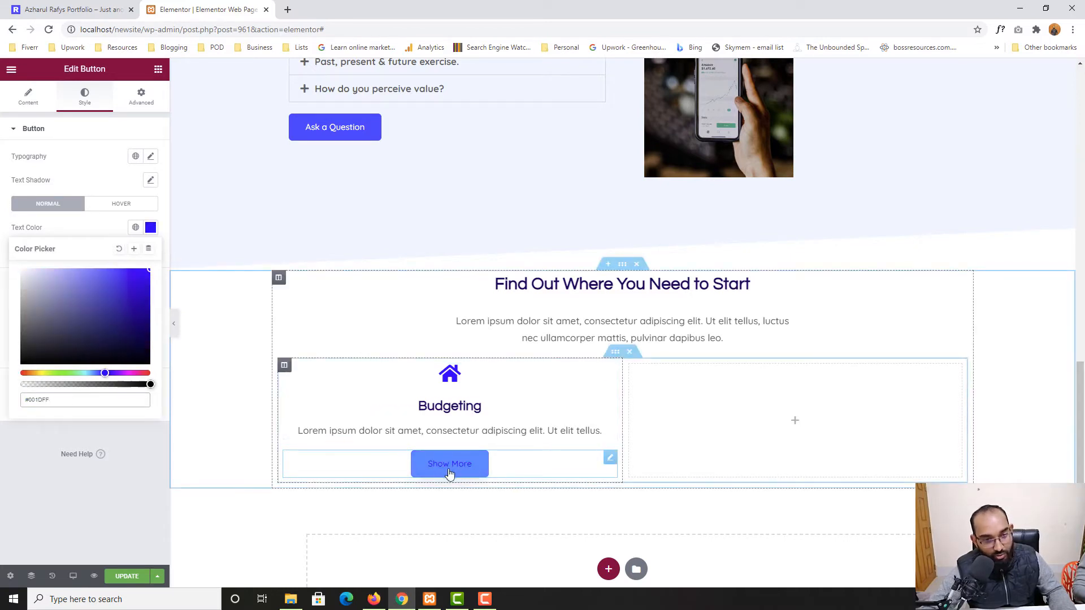
left_click(94, 269)
left_click(95, 230)
Compare with the home page's button and set the Show More button's normal background color to light gray #E7E7E7
left_click(70, 9)
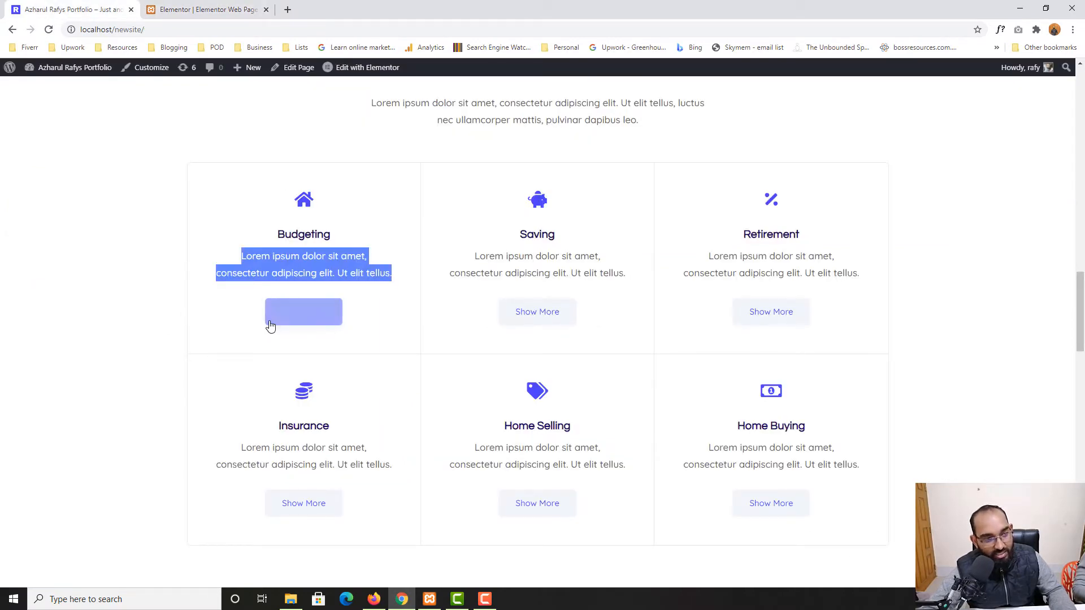
left_click(195, 9)
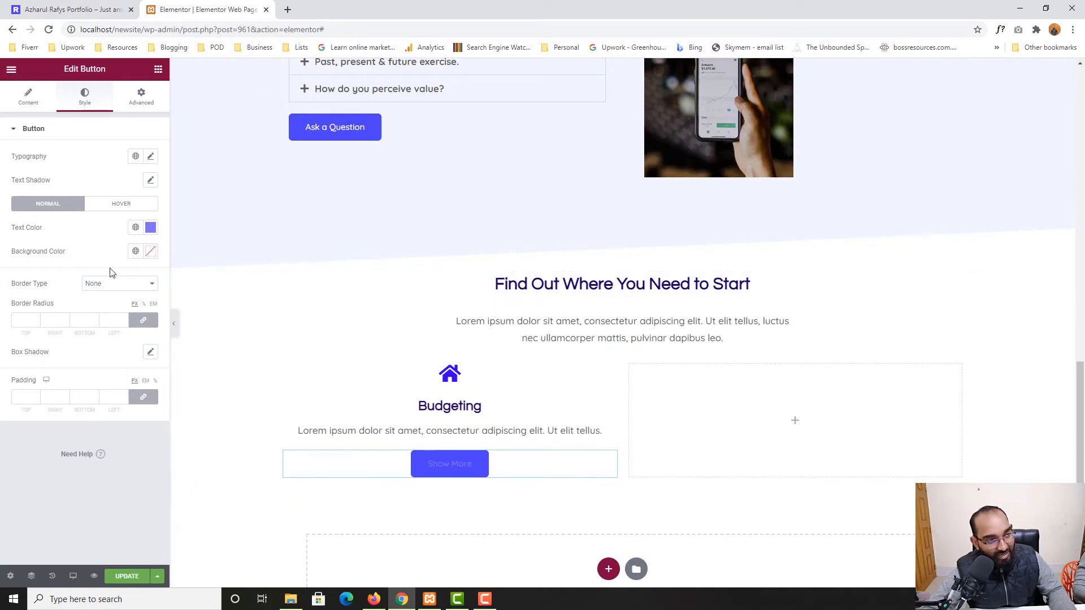
left_click(151, 251)
left_click_drag(44, 320, 17, 300)
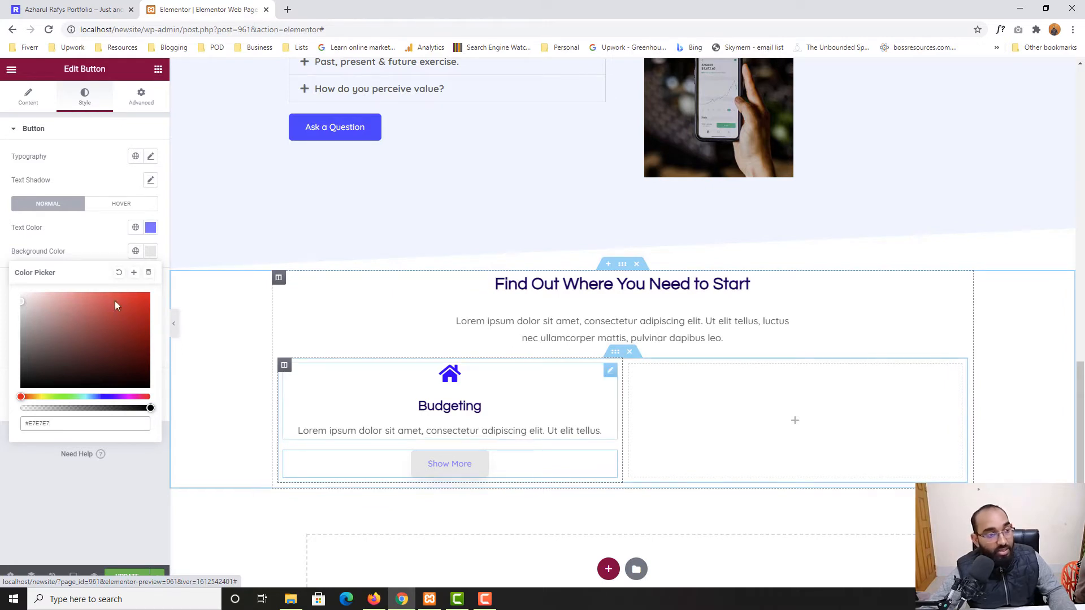
left_click(1, 306)
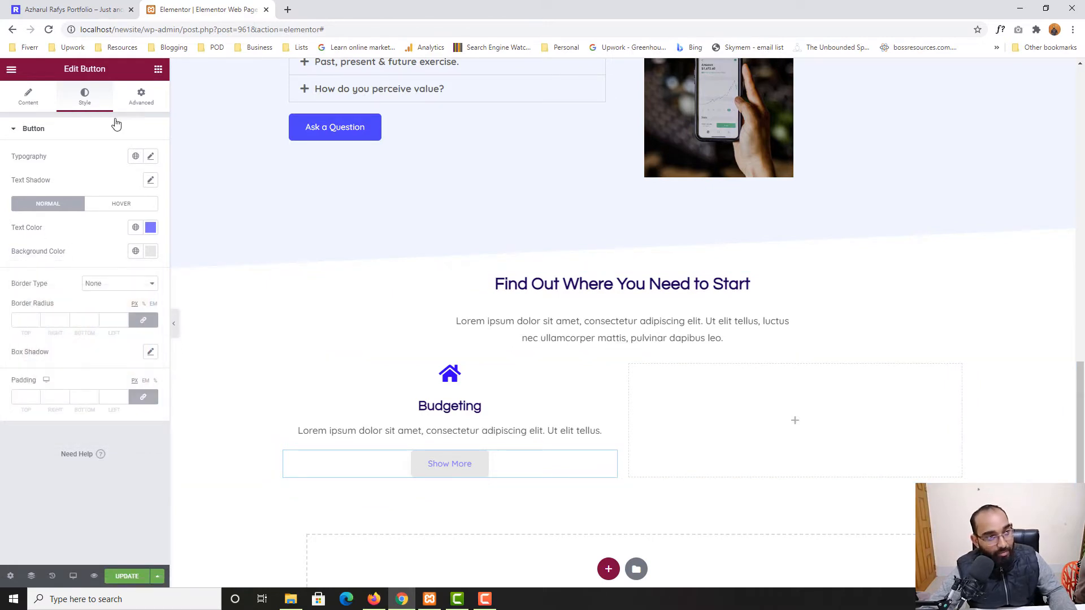
Check the home page's button and set the Show More button's hover text color to white #FFFFFF
left_click(110, 10)
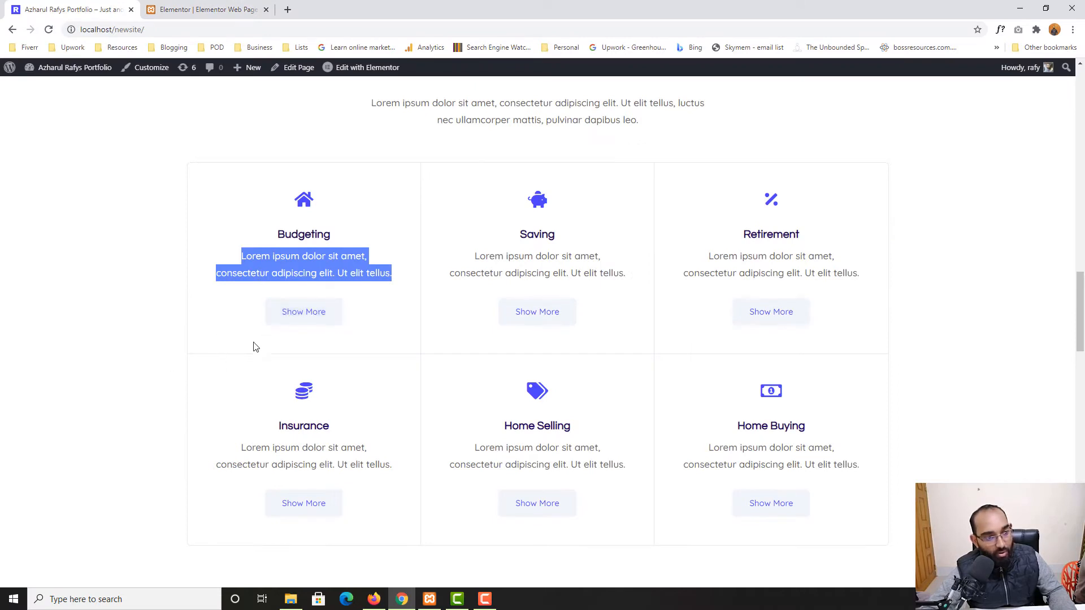
left_click(170, 8)
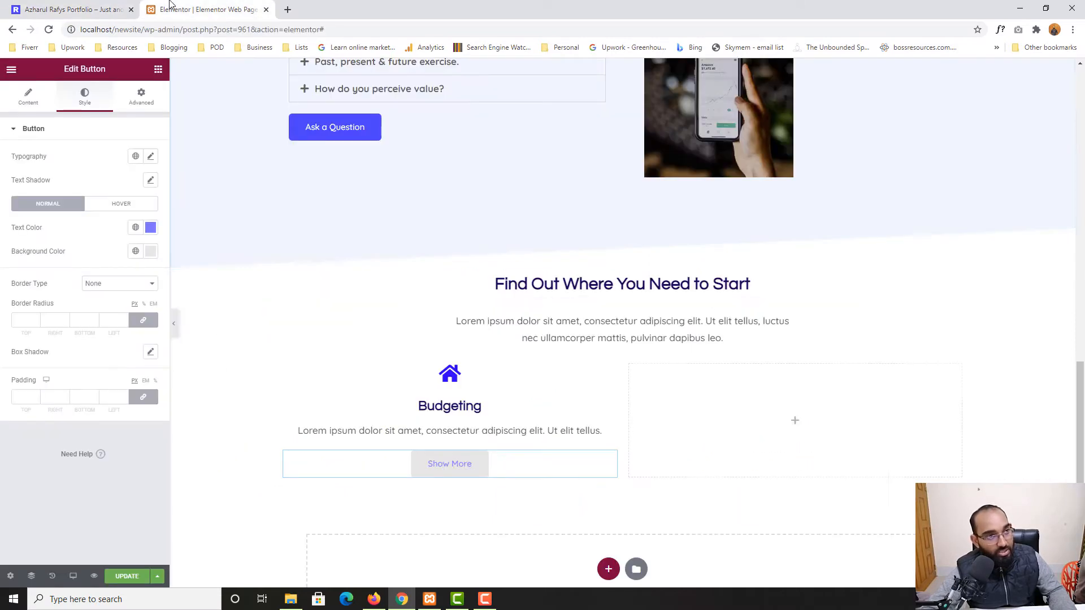
left_click(133, 209)
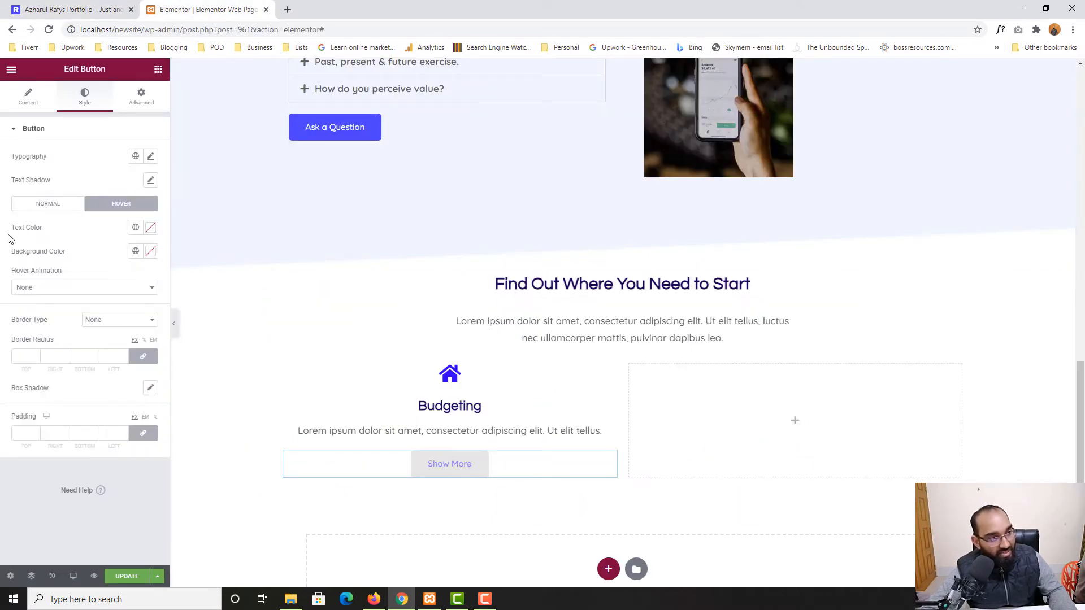
left_click(150, 229)
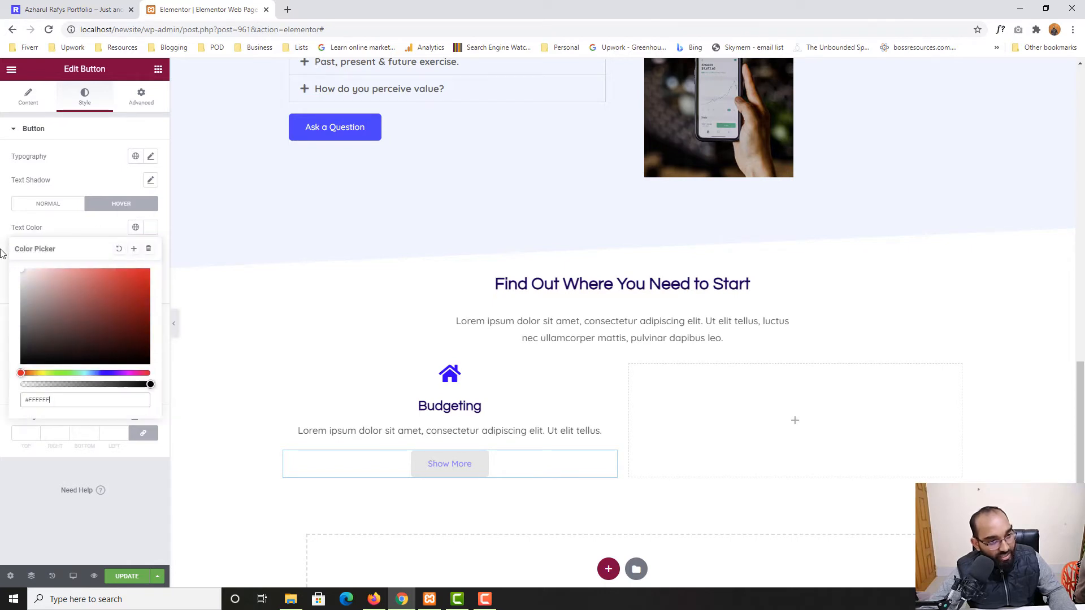
Check the home page button's hover look and set the Show More button's hover background color to vivid blue #002AFF
left_click(111, 9)
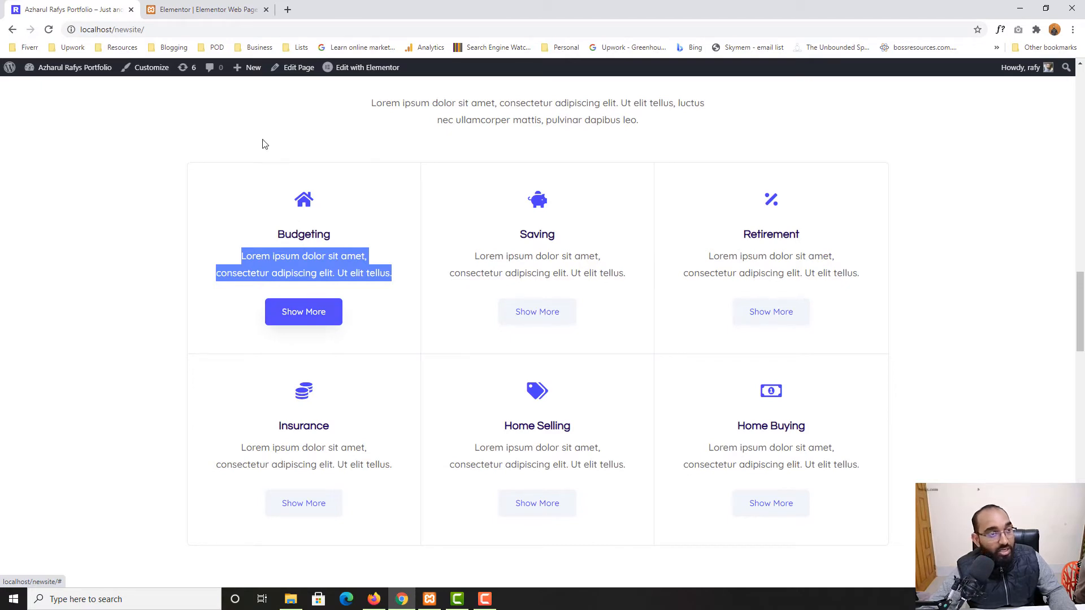
left_click(194, 7)
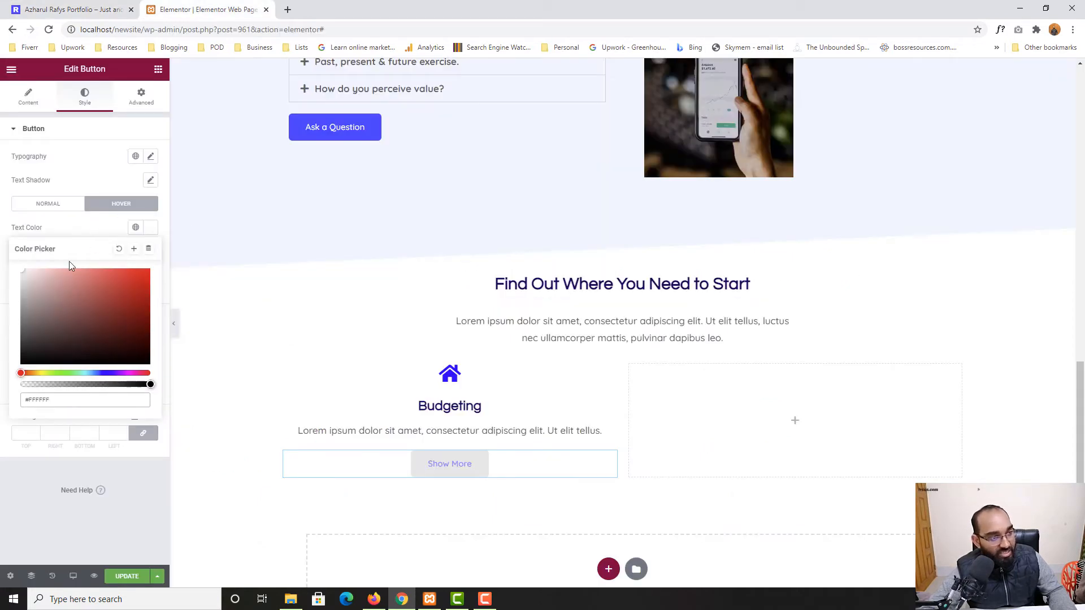
left_click(83, 232)
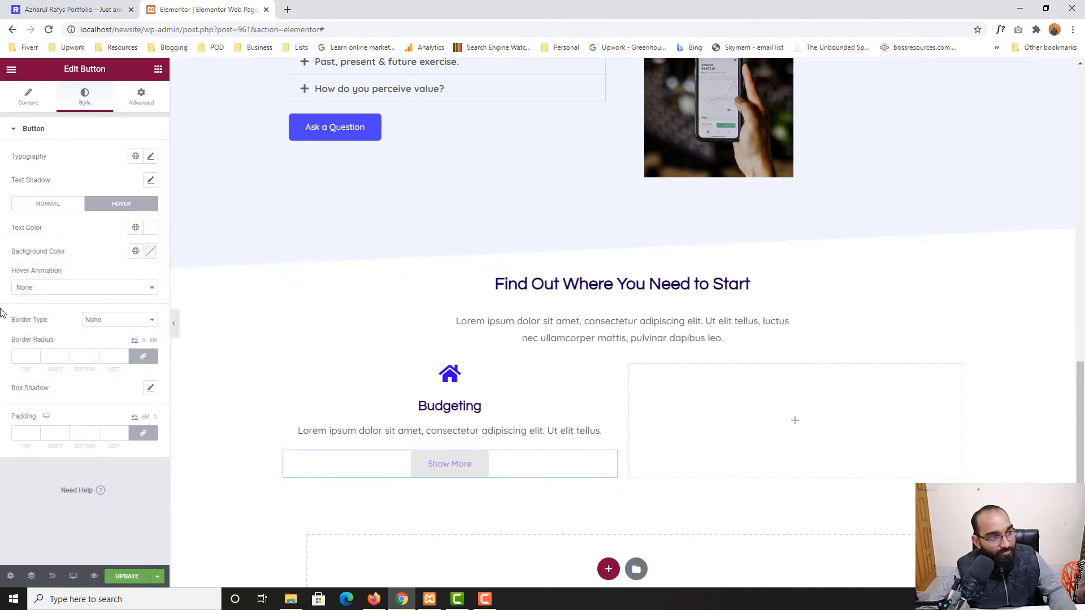
left_click(148, 255)
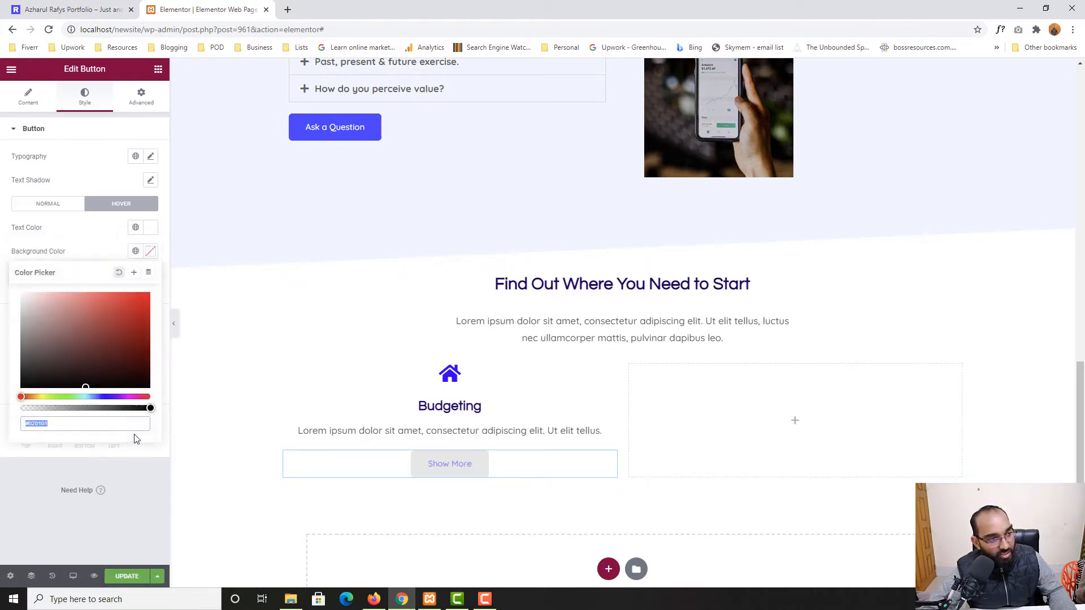
left_click(103, 397)
left_click_drag(121, 351, 155, 279)
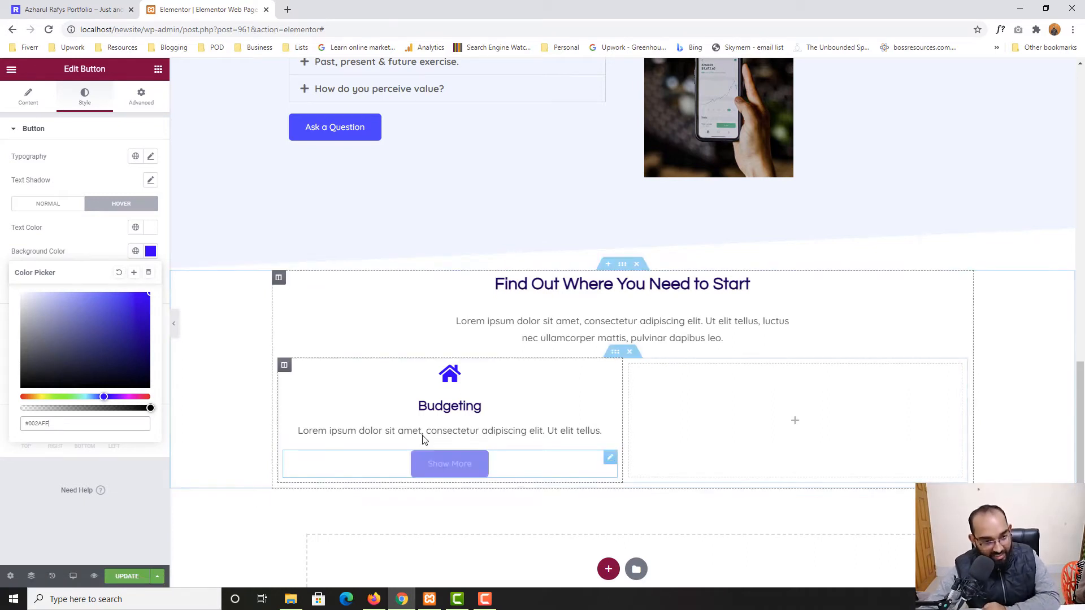
Check the home page's icon-box cards and set the Budgeting column's padding to 40 px on all sides
left_click(73, 10)
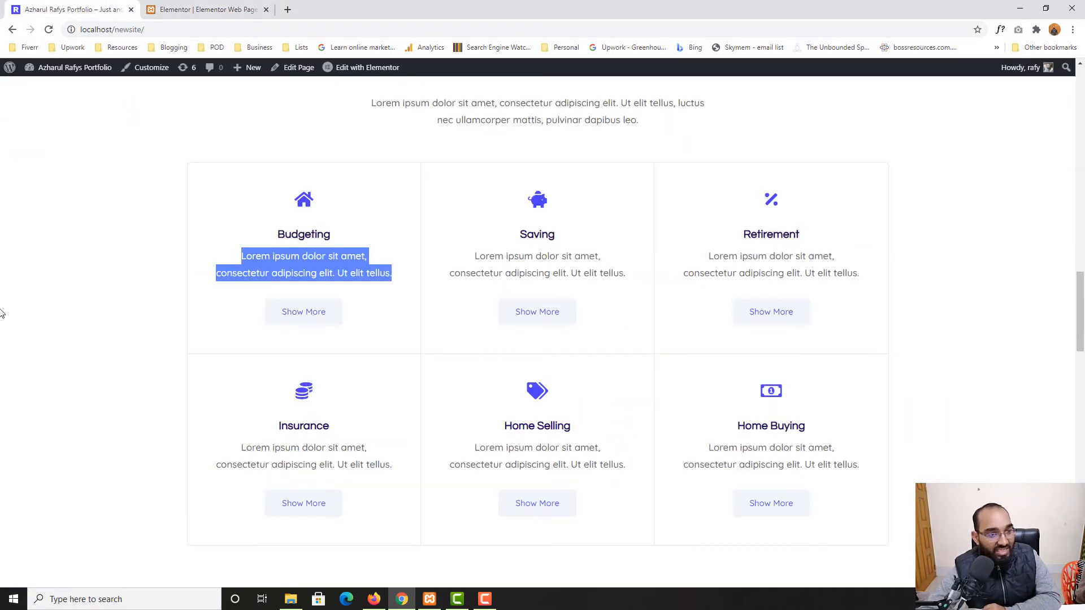
left_click(29, 312)
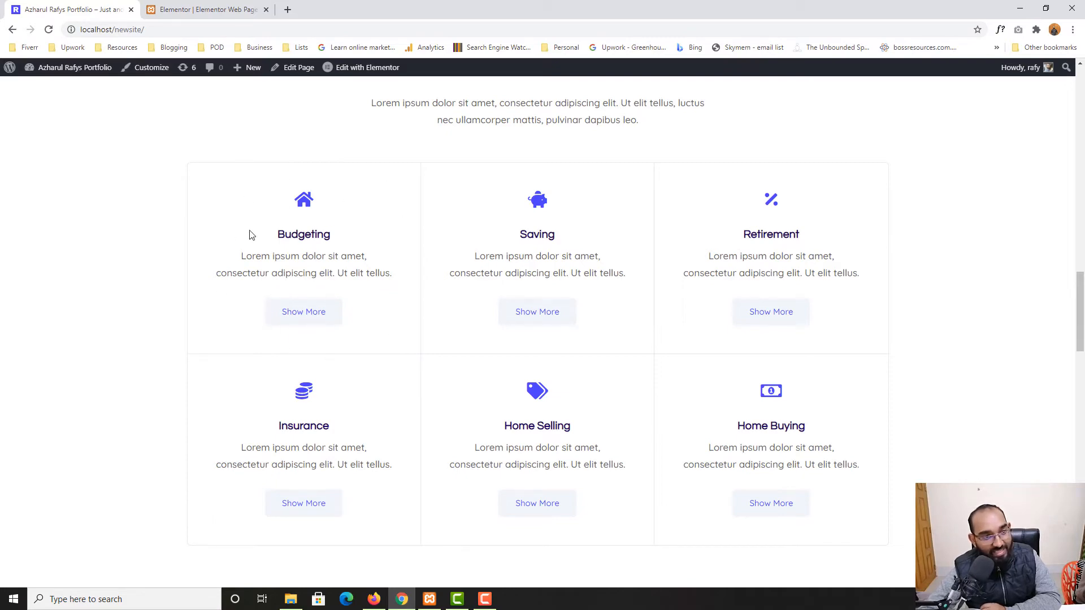
scroll(561, 324, "up", 4)
left_click_drag(370, 329, 647, 348)
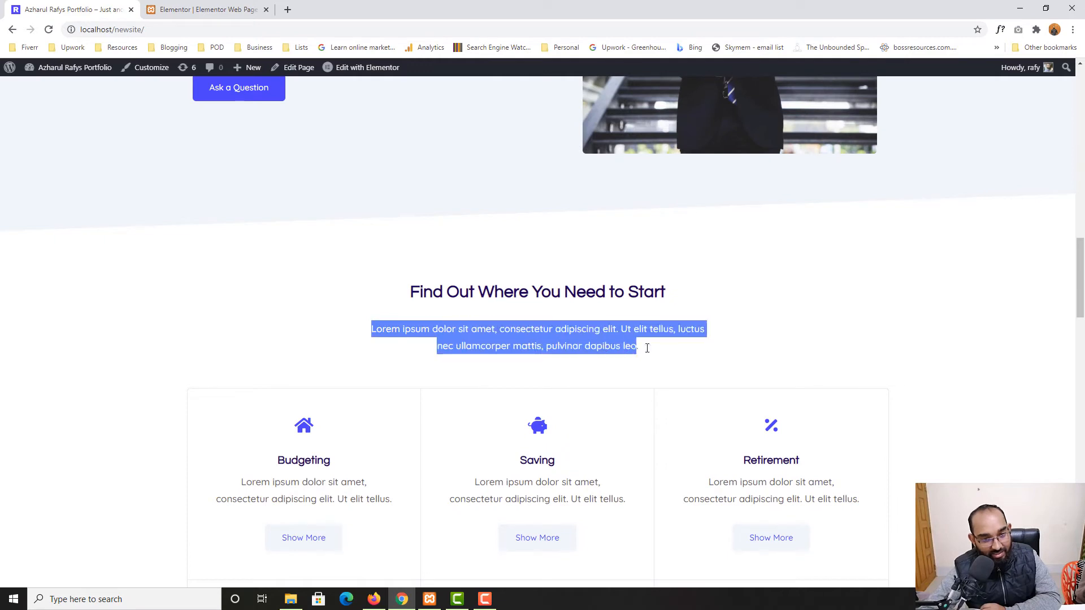
scroll(577, 349, "down", 3)
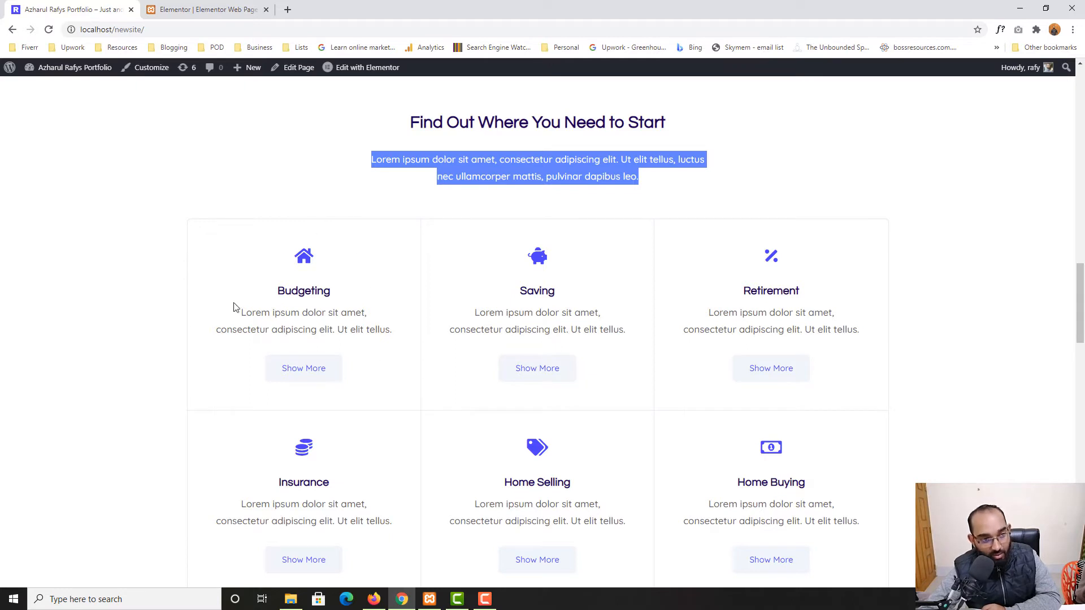
left_click(187, 6)
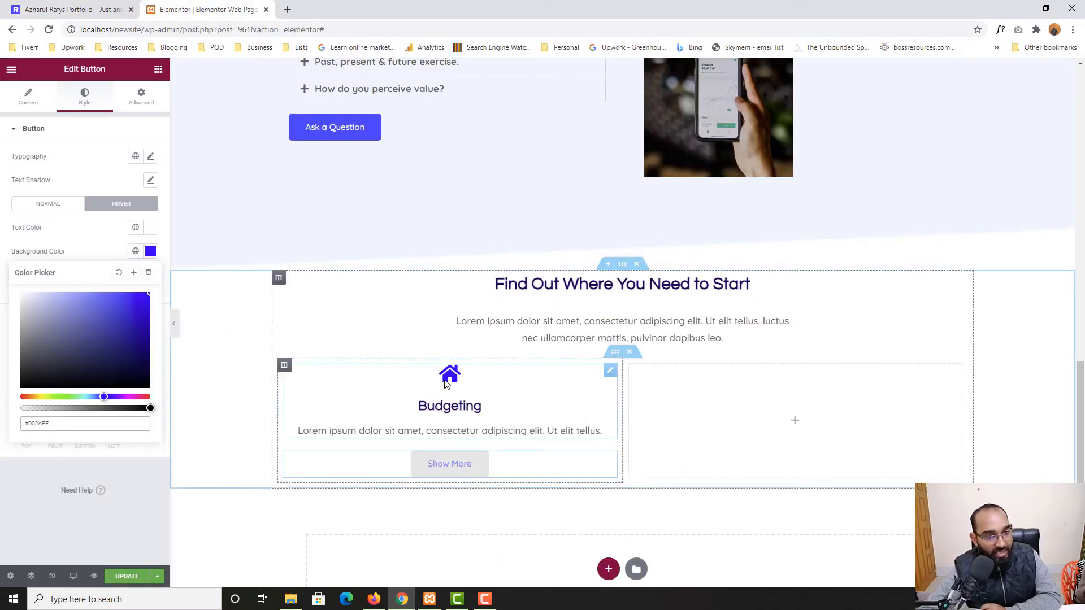
left_click(284, 366)
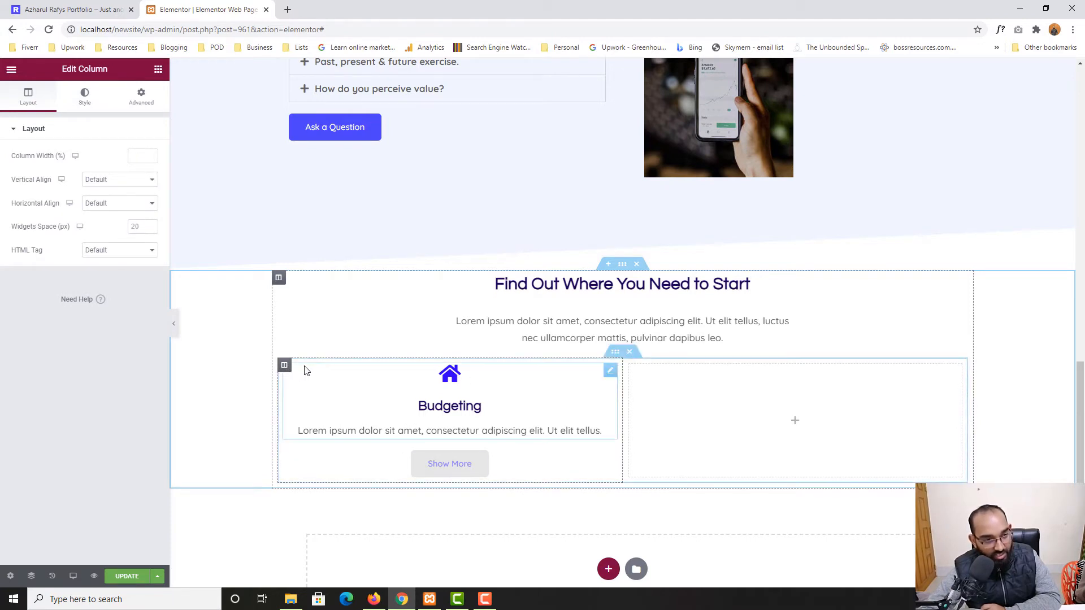
left_click(149, 109)
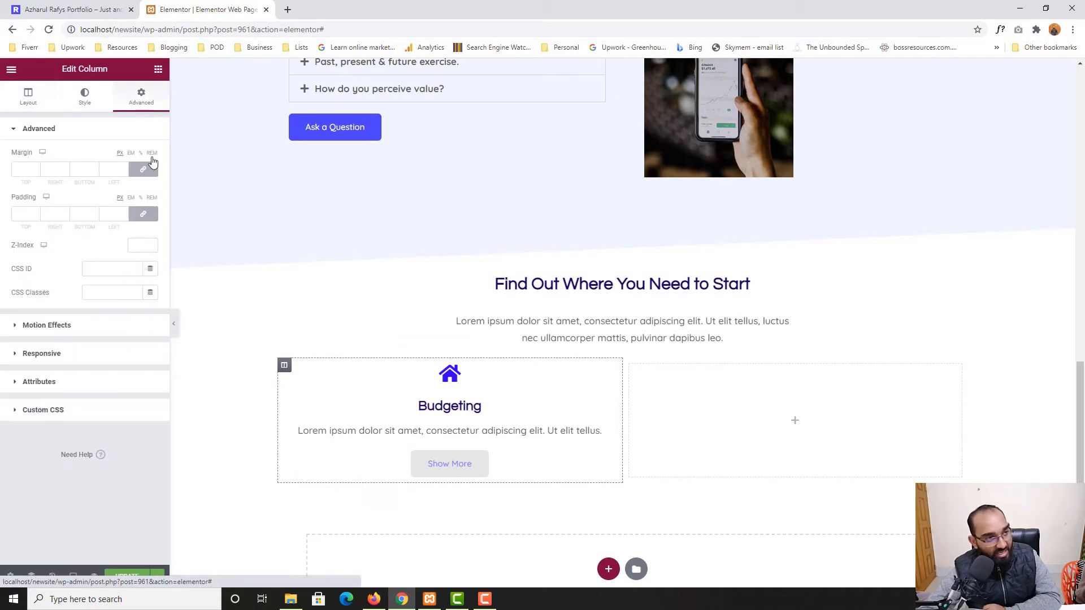
left_click(34, 212)
type("40")
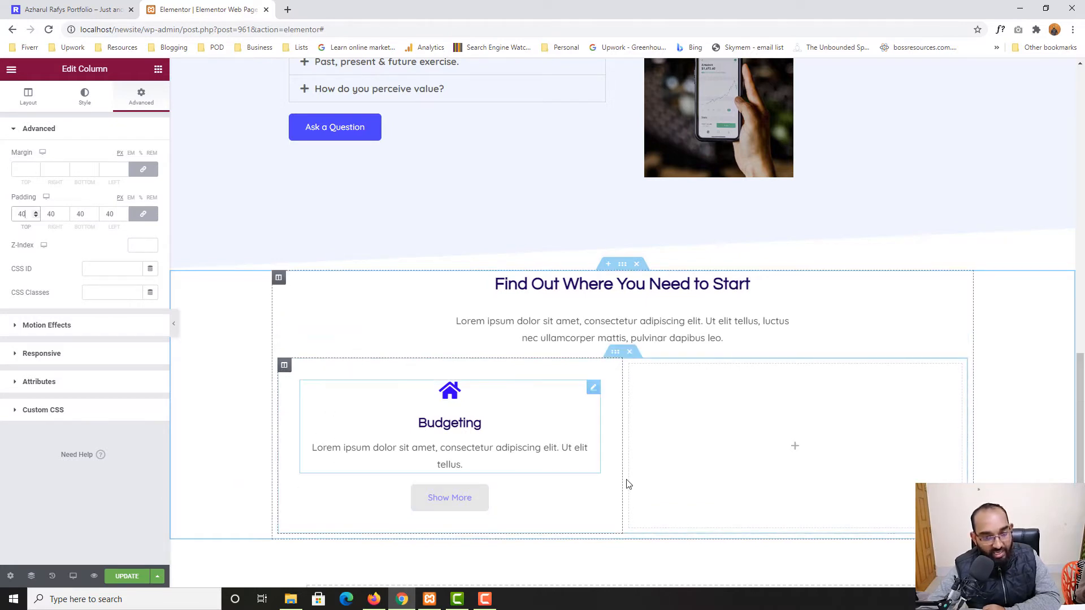
Duplicate the Budgeting column twice so the inner section holds three identical cards
right_click(284, 366)
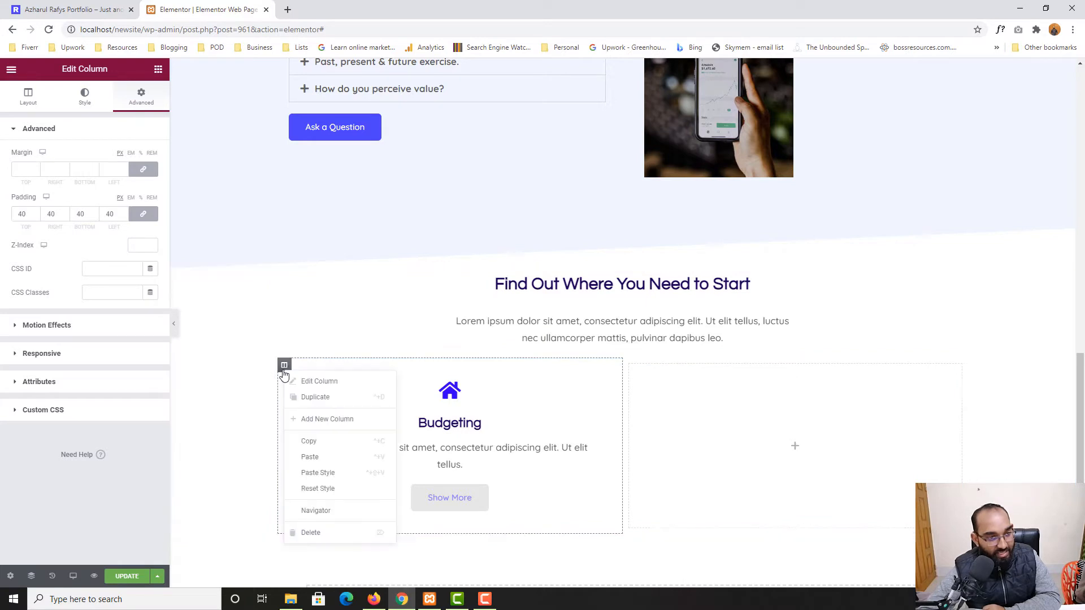
right_click(283, 369)
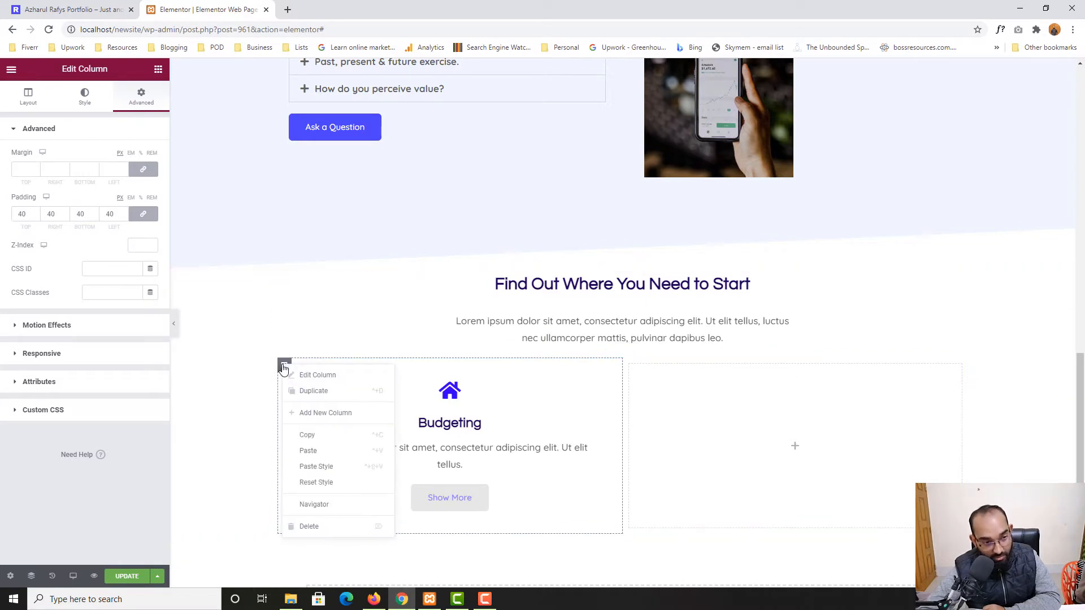
left_click(305, 391)
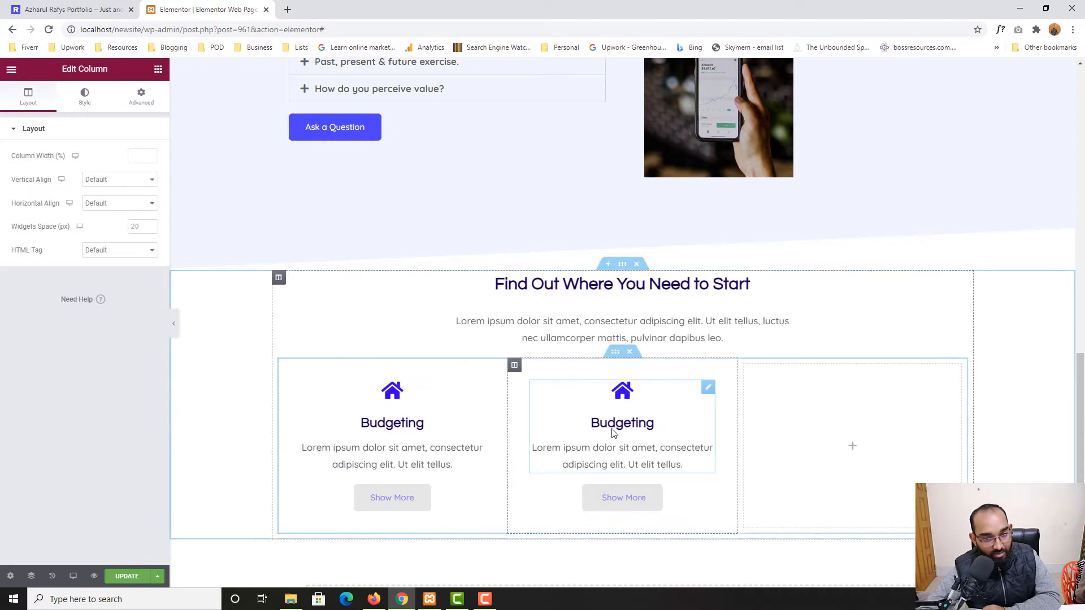
right_click(512, 375)
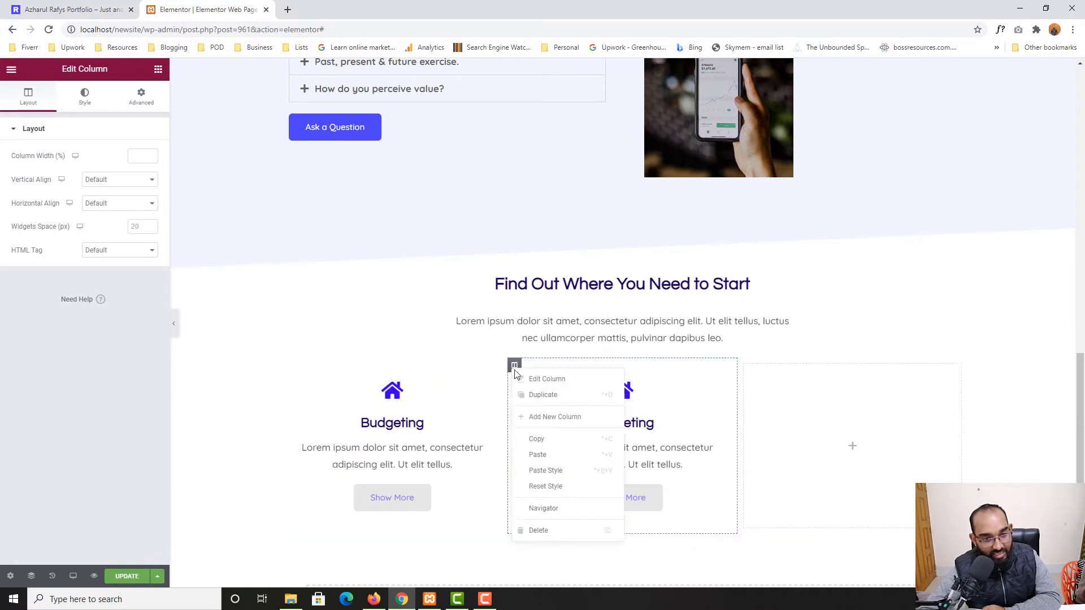
left_click(543, 396)
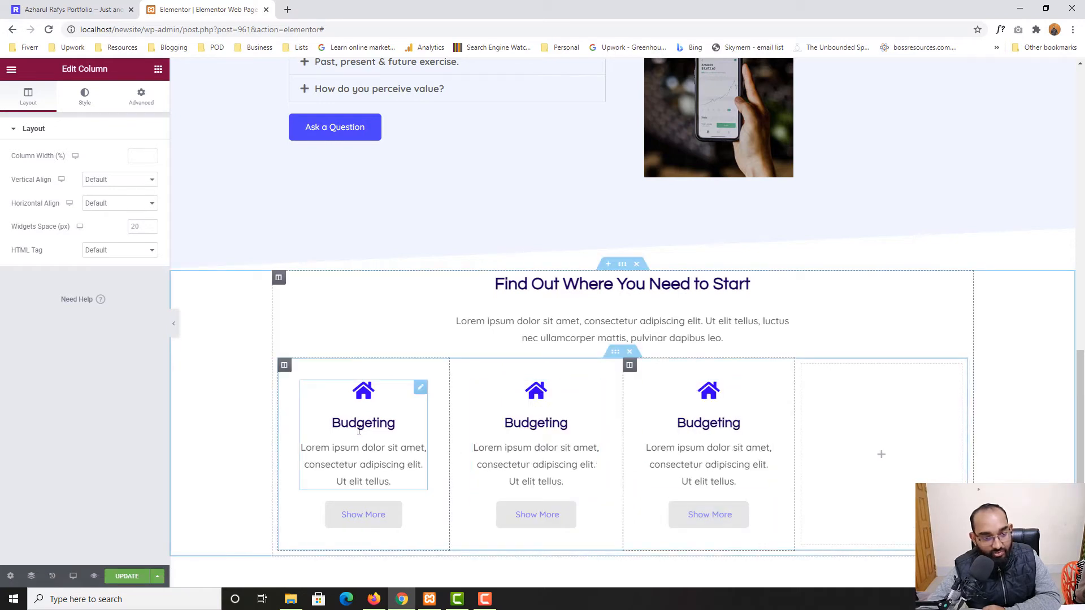
Delete the empty column after the three Budgeting cards
right_click(894, 408)
left_click(899, 568)
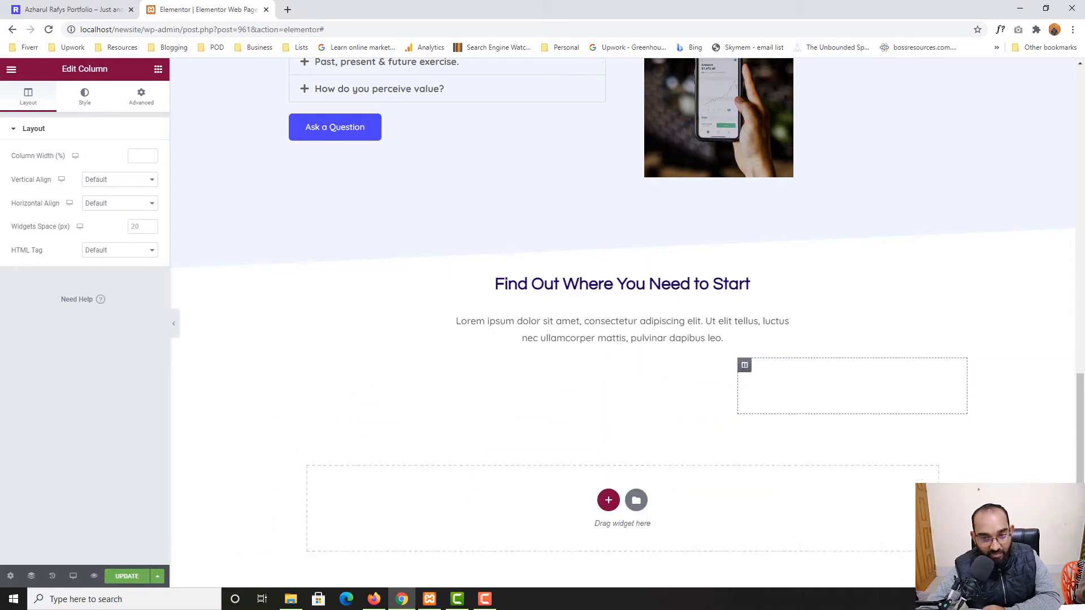
scroll(341, 392, "down", 1)
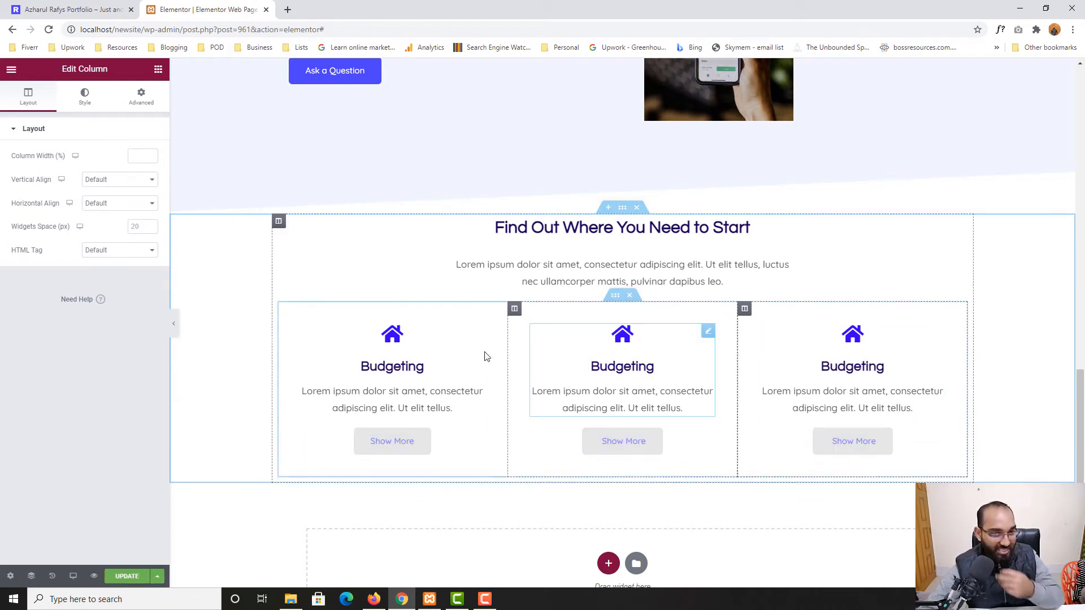
Check the home page's card frame and give the inner section a solid border with a width of 1 on all sides
key("ctrl+shift+Tab")
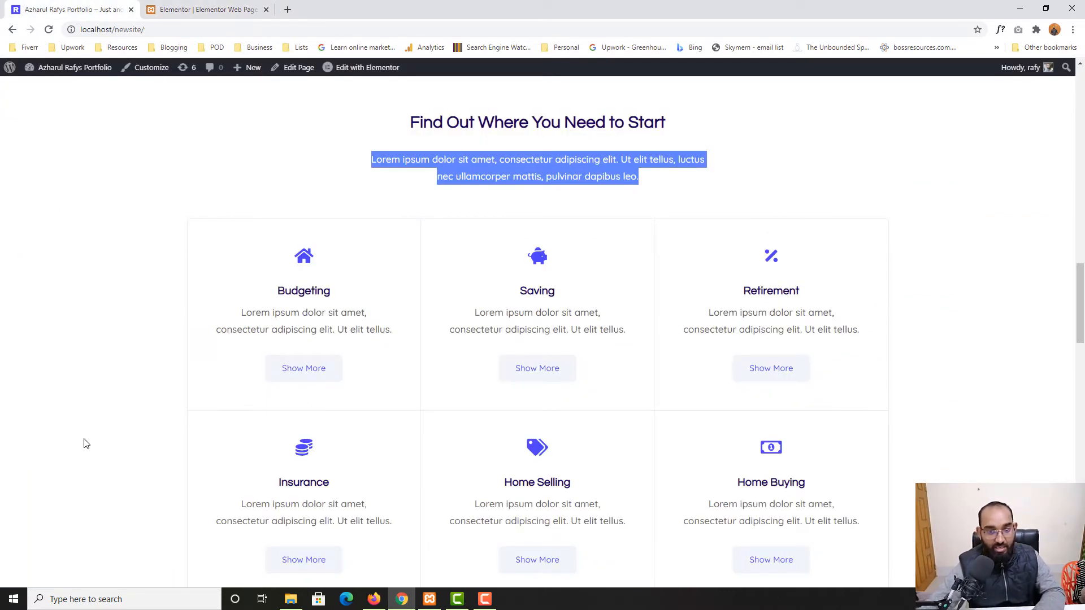
left_click(224, 5)
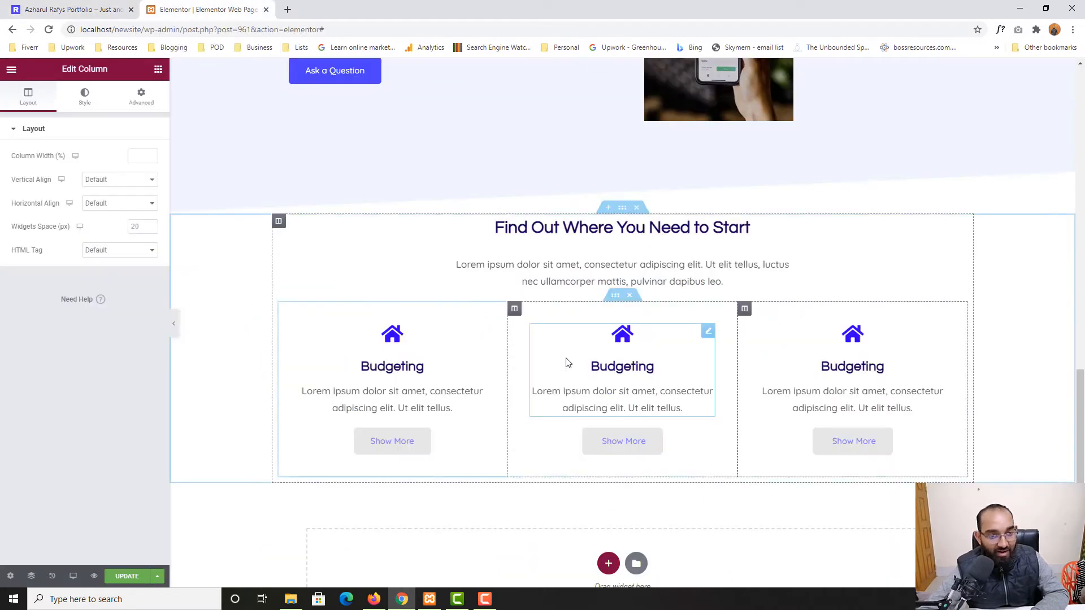
left_click(616, 299)
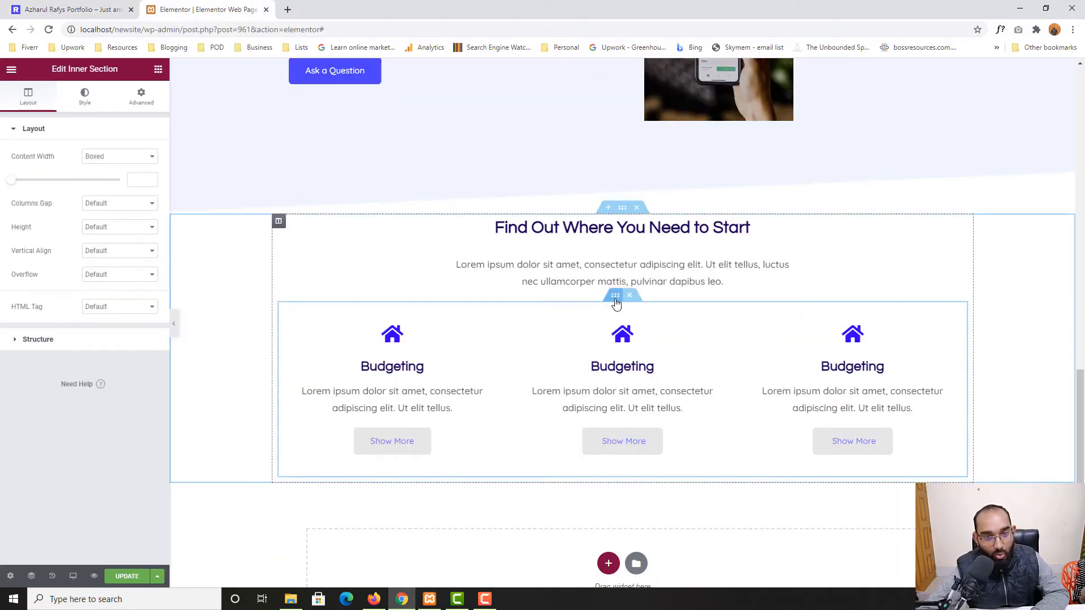
left_click(83, 104)
left_click(27, 243)
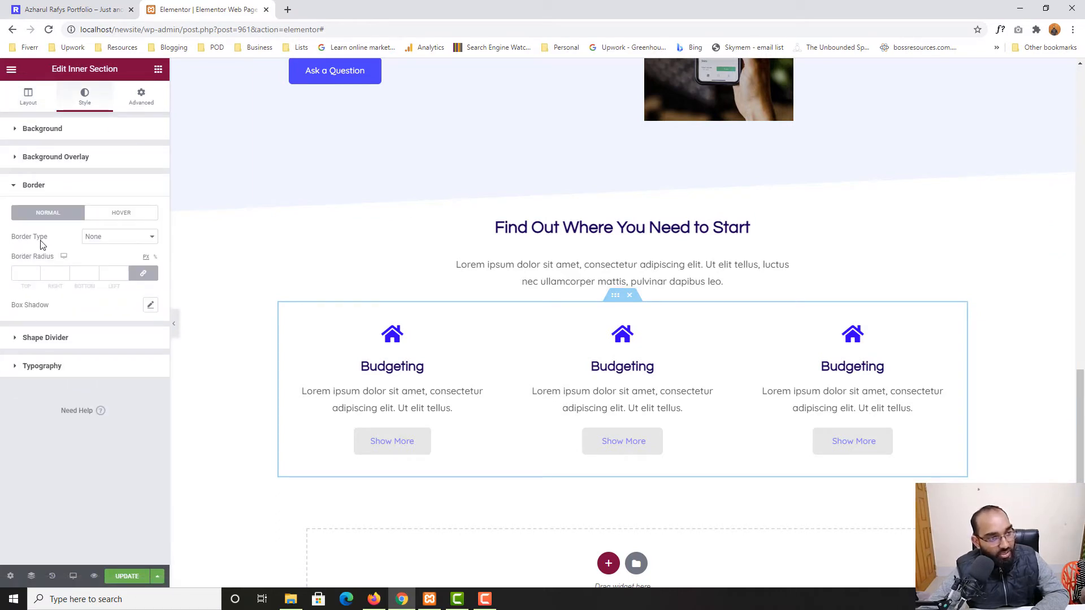
left_click(115, 244)
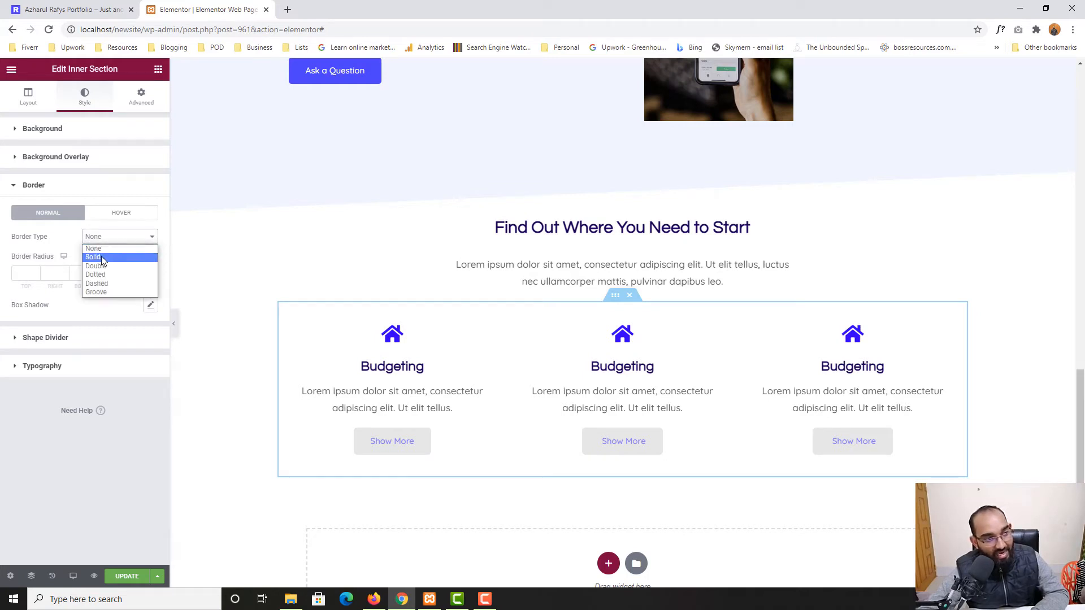
left_click(100, 260)
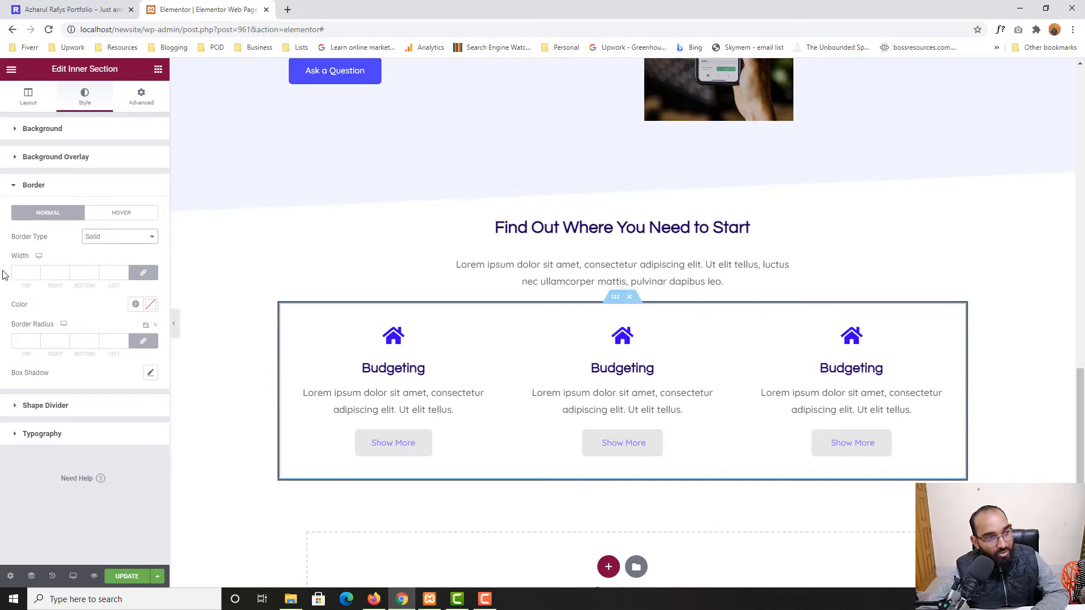
left_click(21, 272)
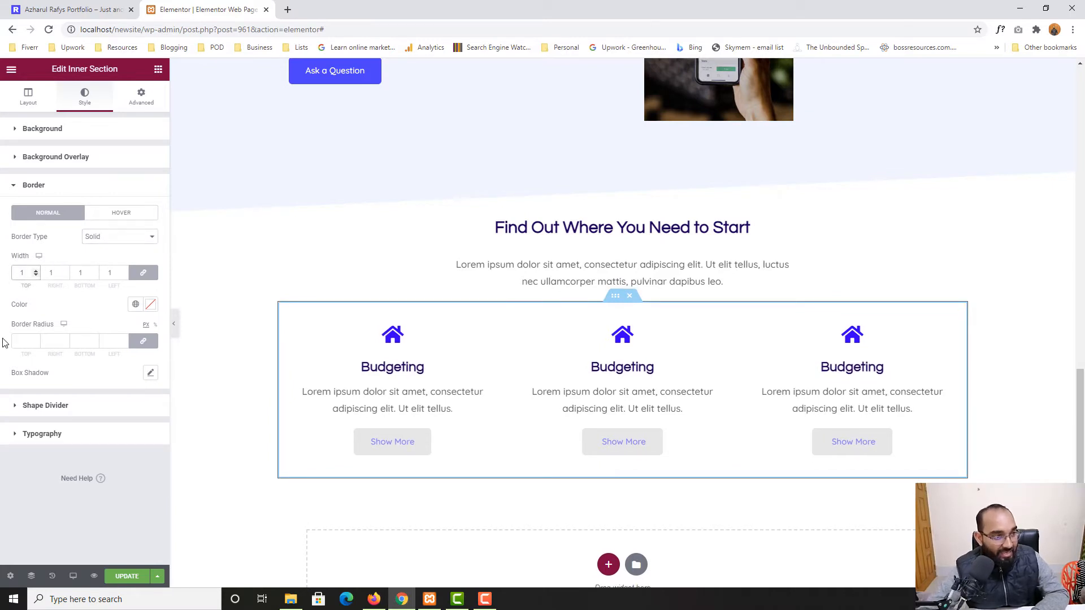
Set the inner section's border color to light gray #D8D8D8 and update the page
left_click(150, 305)
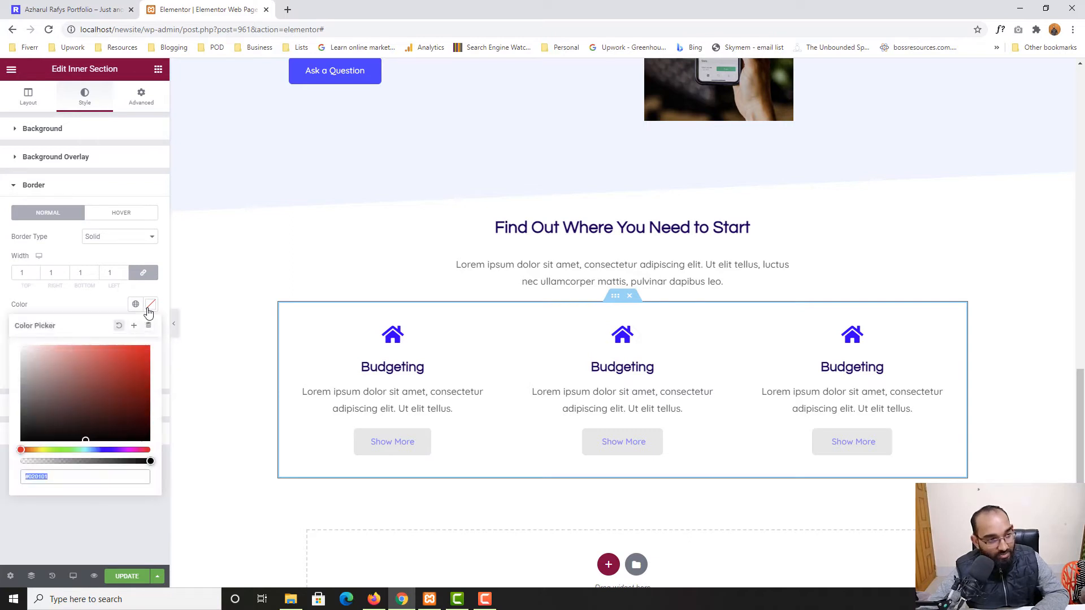
left_click(26, 360)
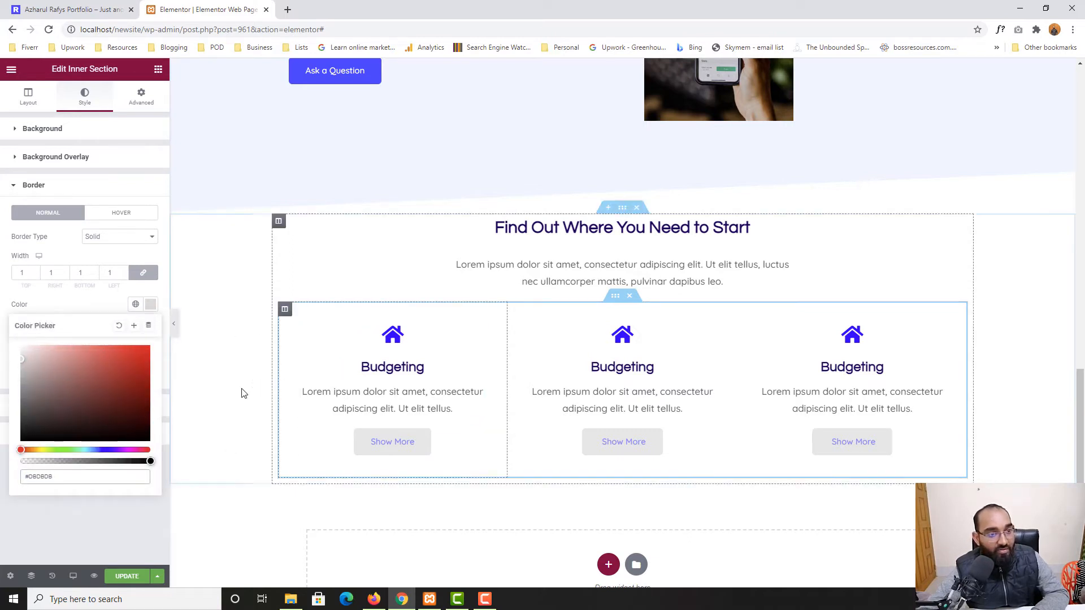
left_click(120, 577)
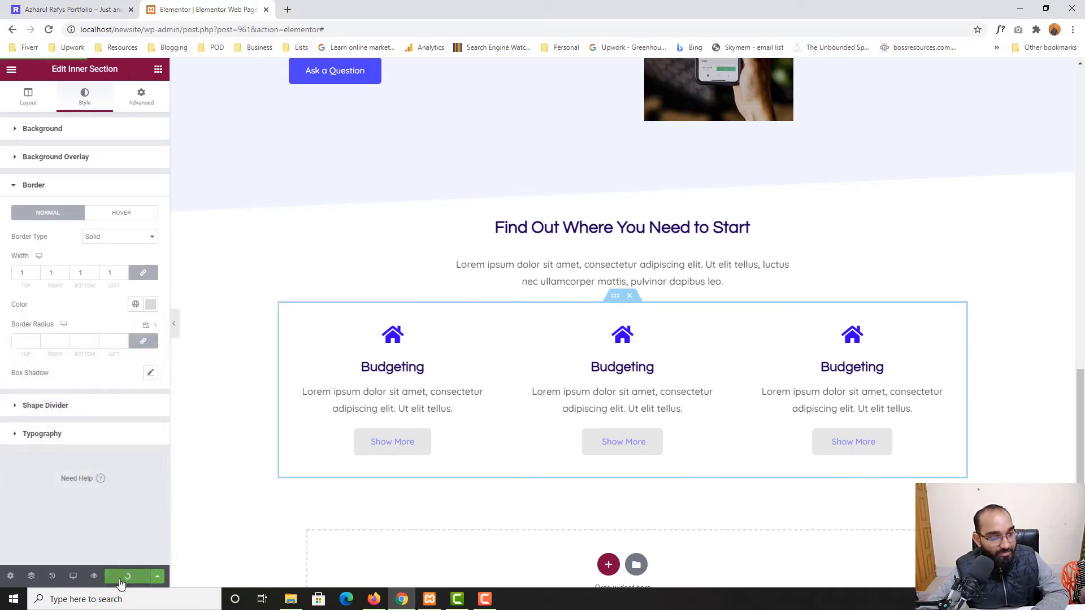
Check the home page's card dividers and give the first Budgeting column a solid border with a width of 1 on the right side only
left_click(175, 326)
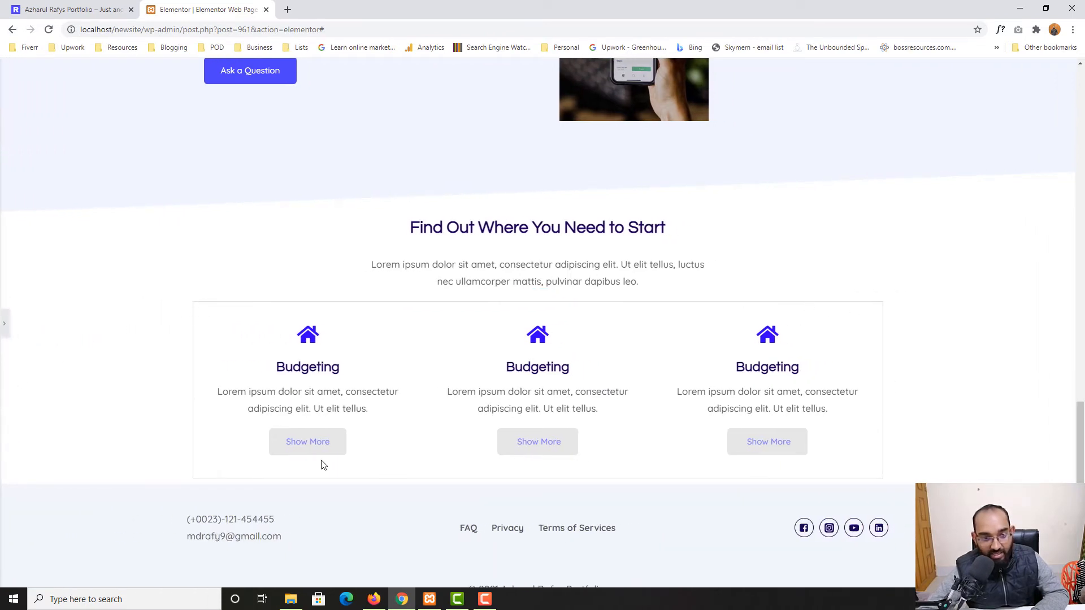
left_click(38, 4)
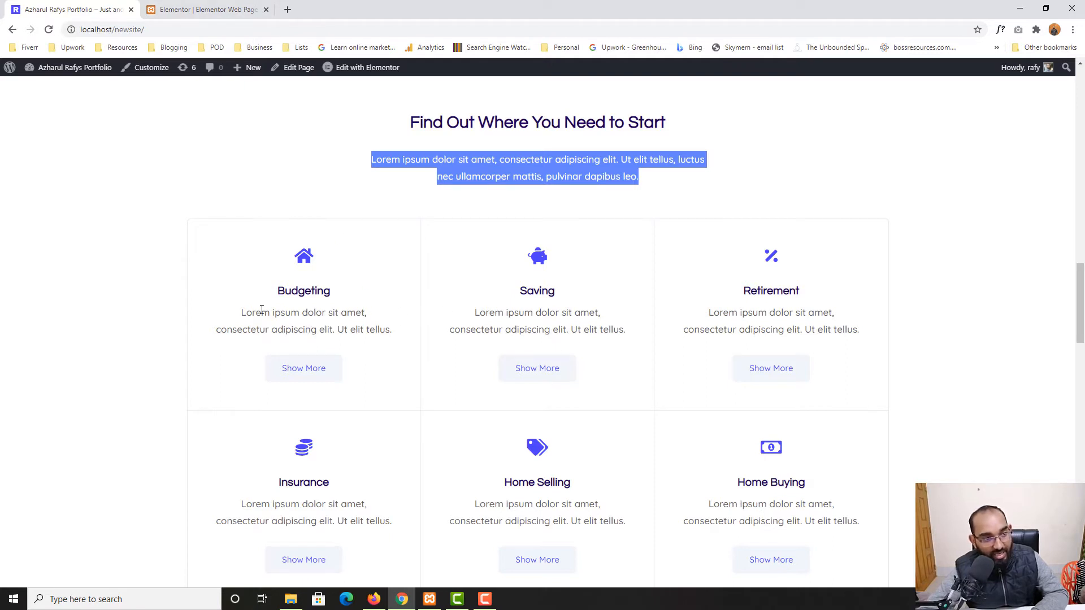
left_click(215, 10)
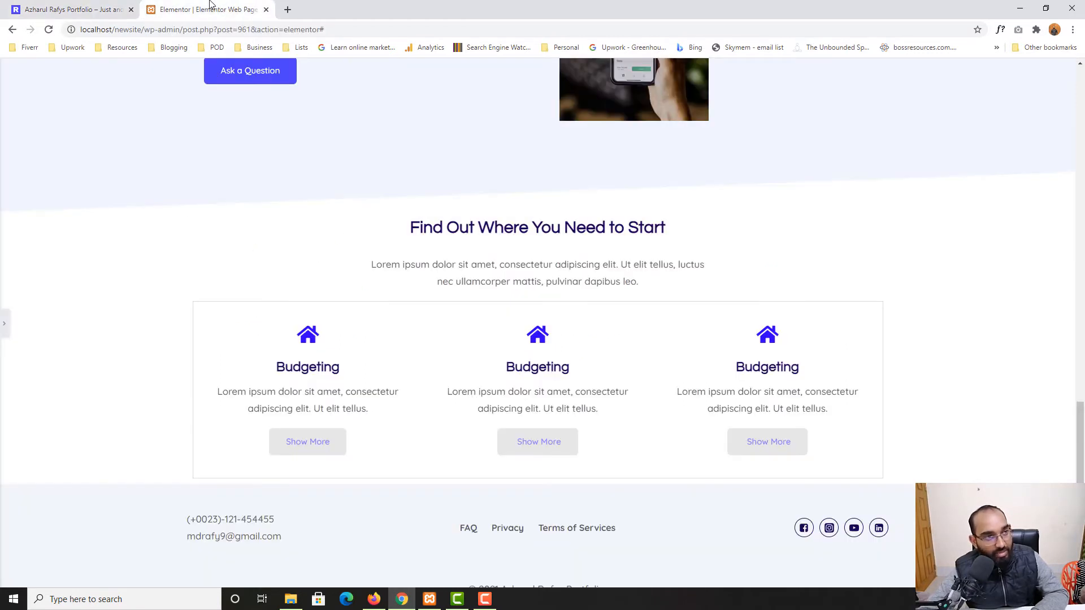
left_click(4, 323)
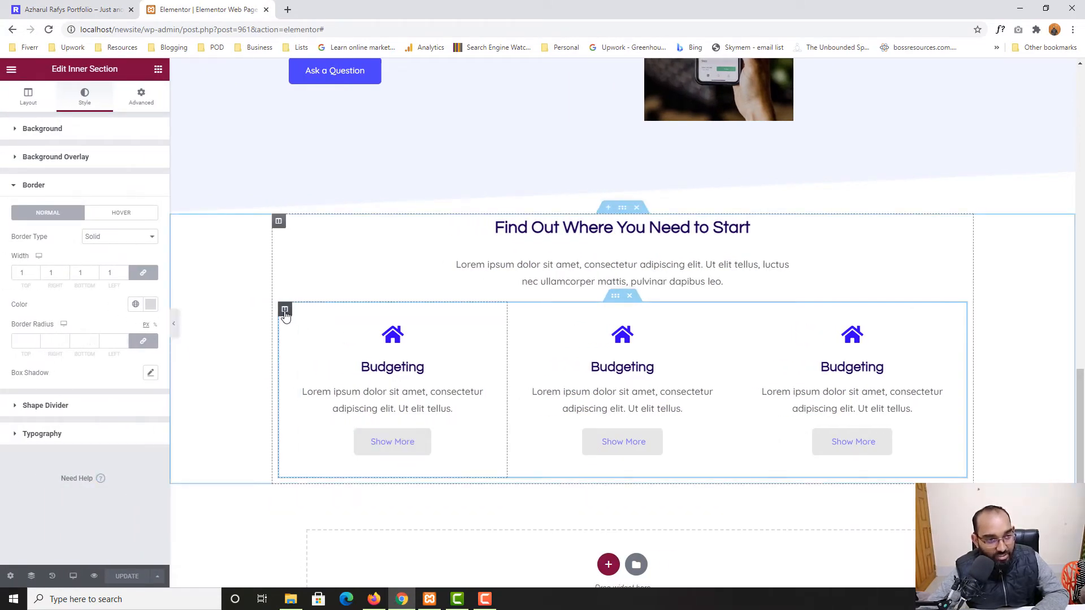
left_click(285, 311)
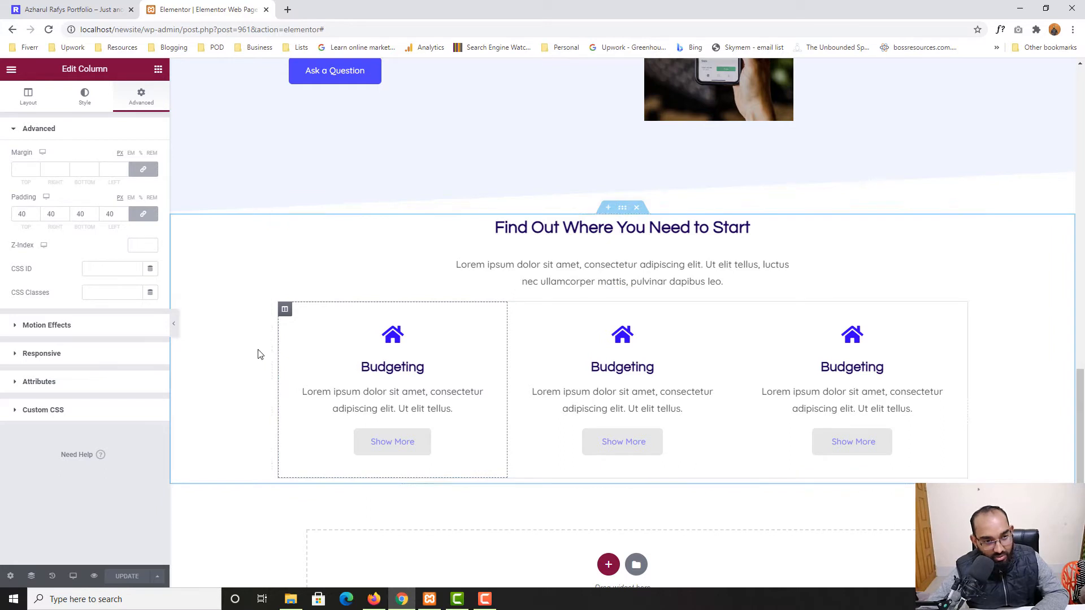
left_click(85, 107)
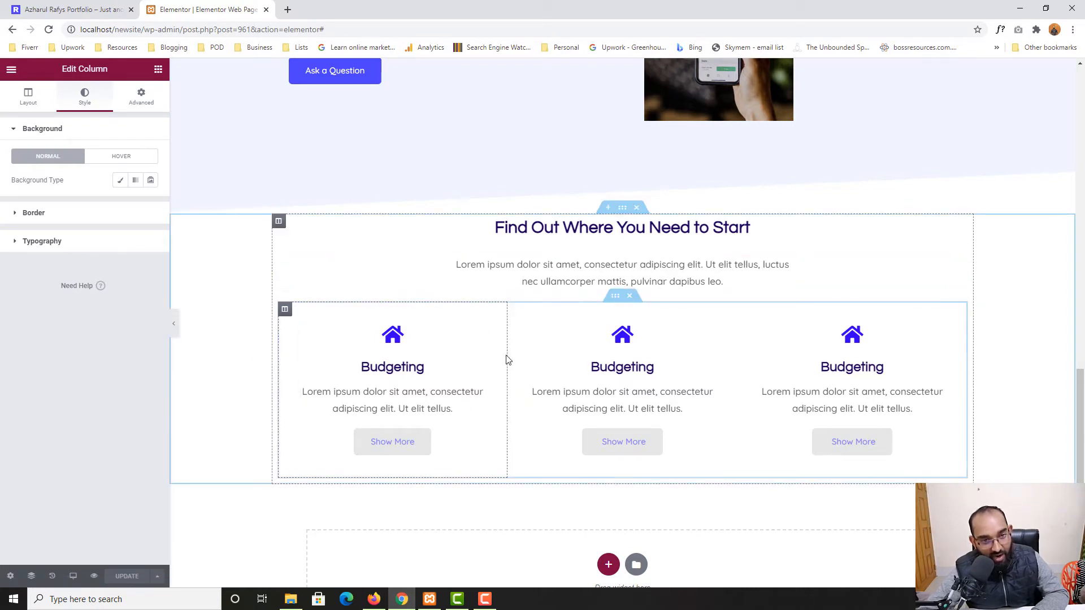
left_click(26, 213)
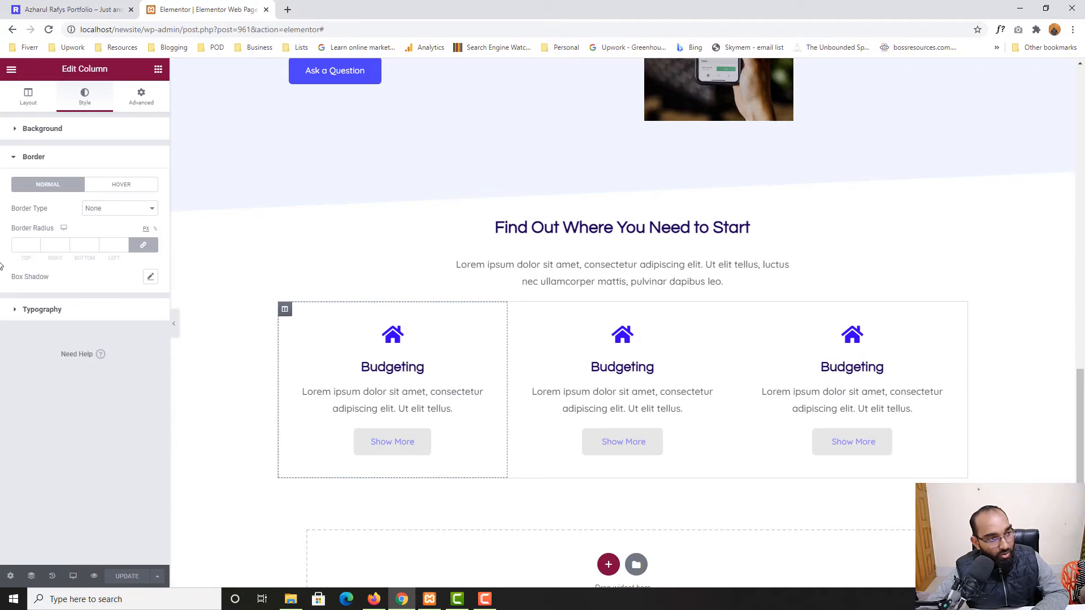
left_click(113, 211)
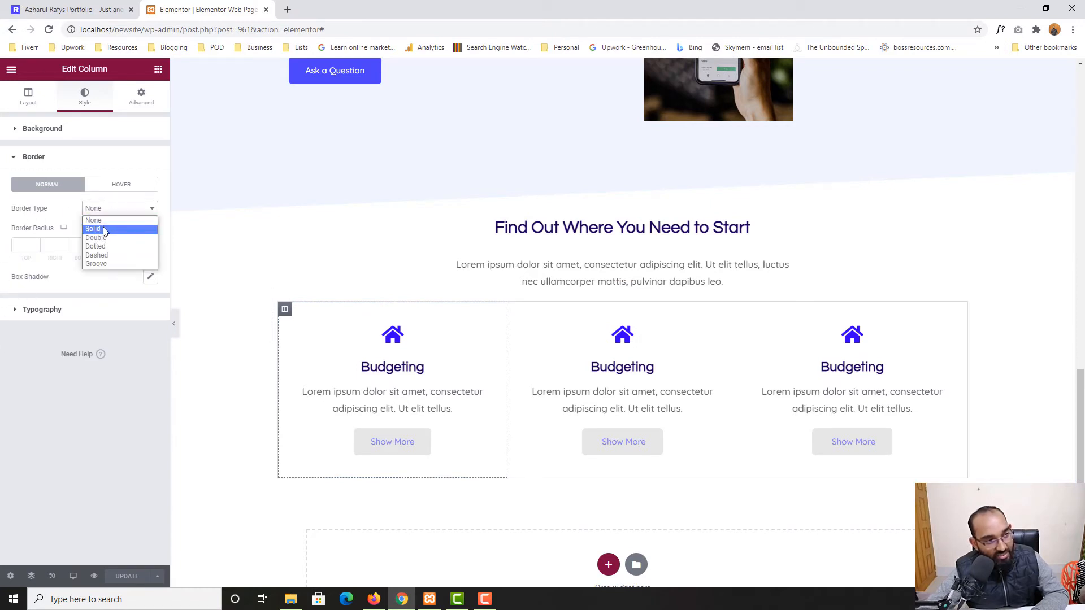
left_click(108, 228)
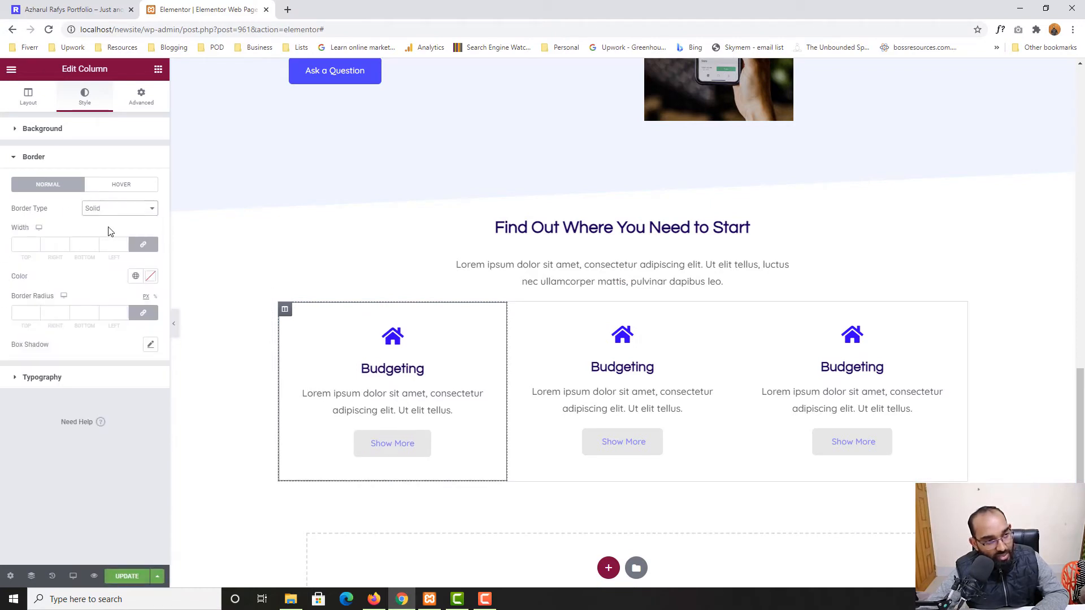
left_click(144, 246)
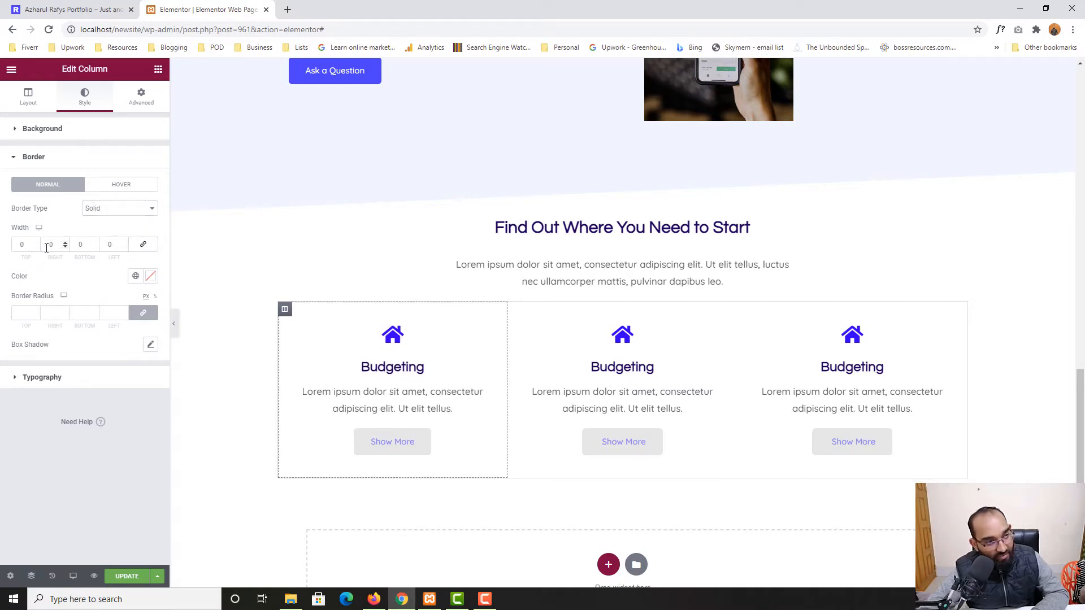
left_click(59, 247)
type("1")
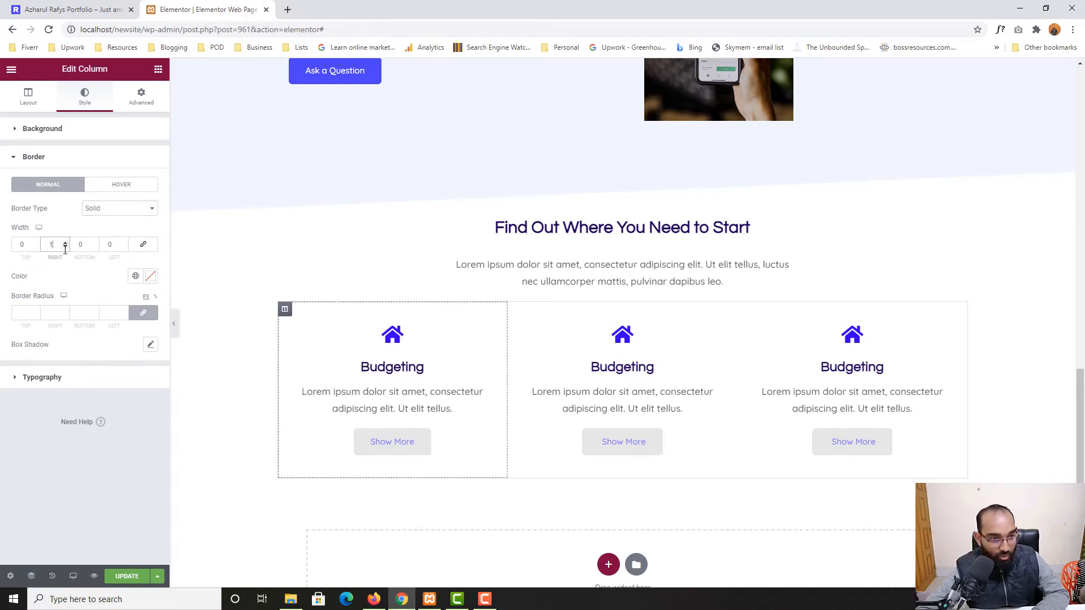
Set the first column's border color to light gray #E8E8E8 and compare the divider with the home page's cards
left_click(150, 275)
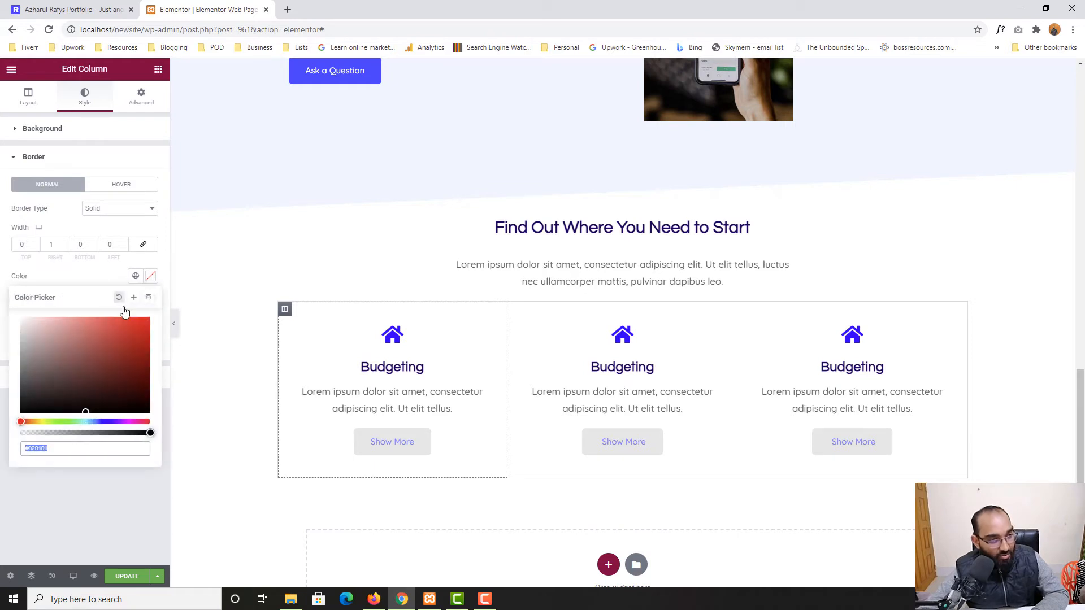
left_click(33, 335)
left_click_drag(19, 334, 14, 328)
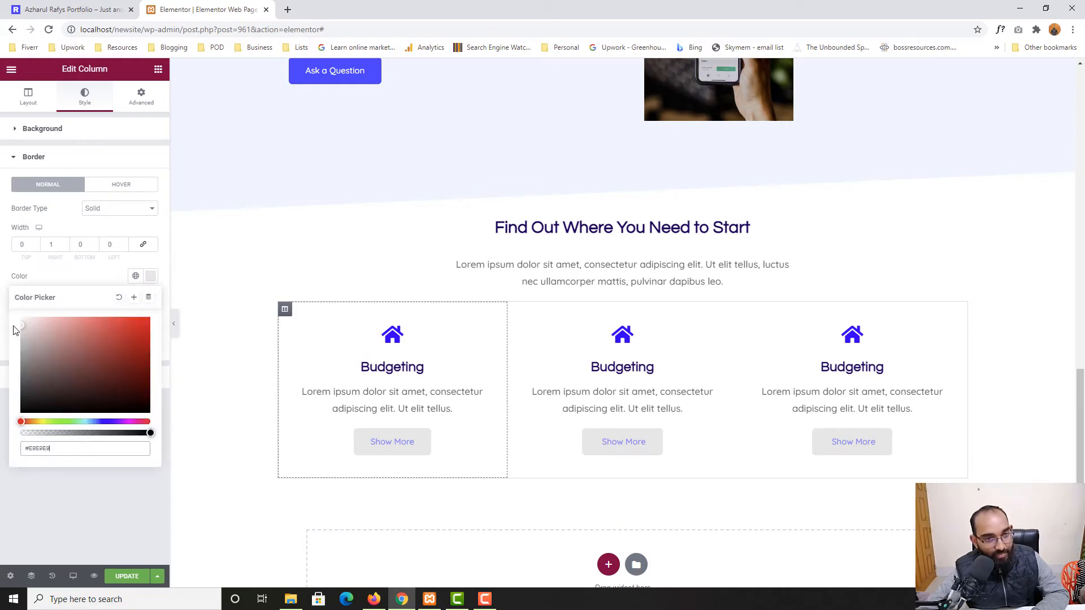
left_click(174, 324)
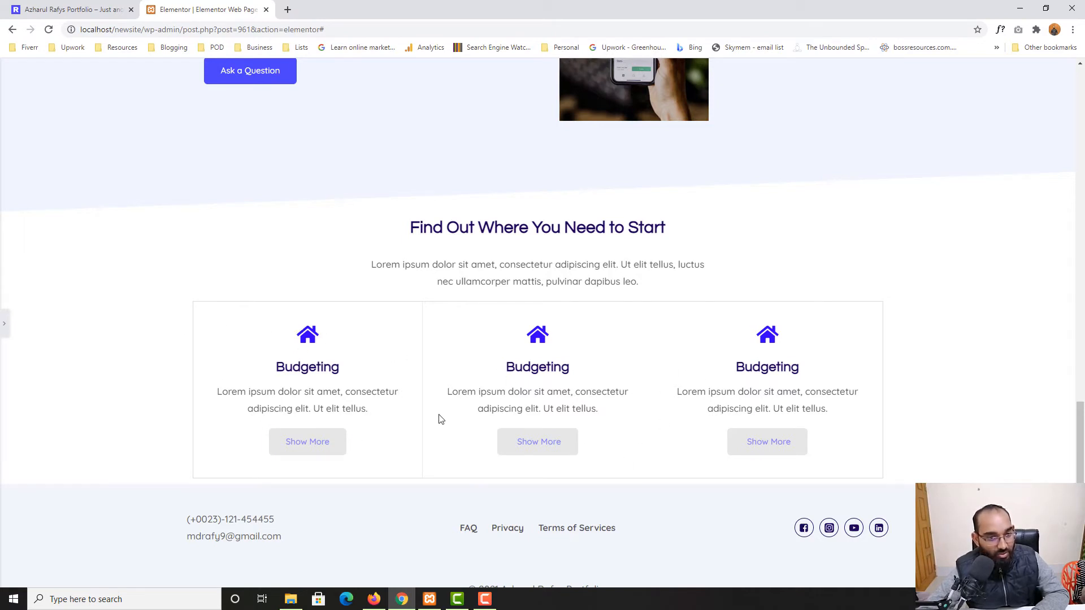
left_click(116, 9)
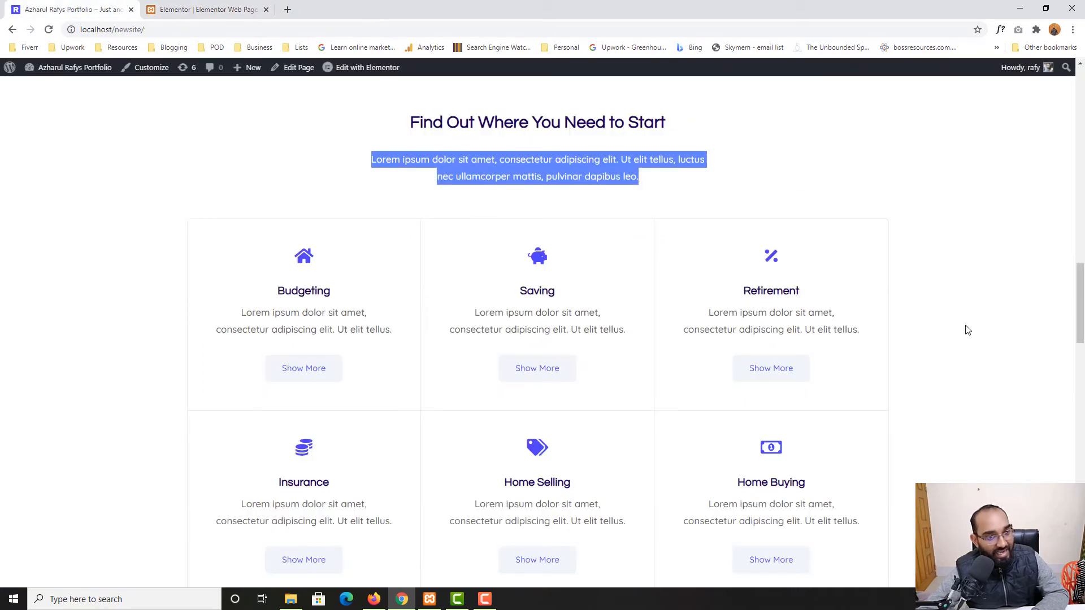
left_click(191, 7)
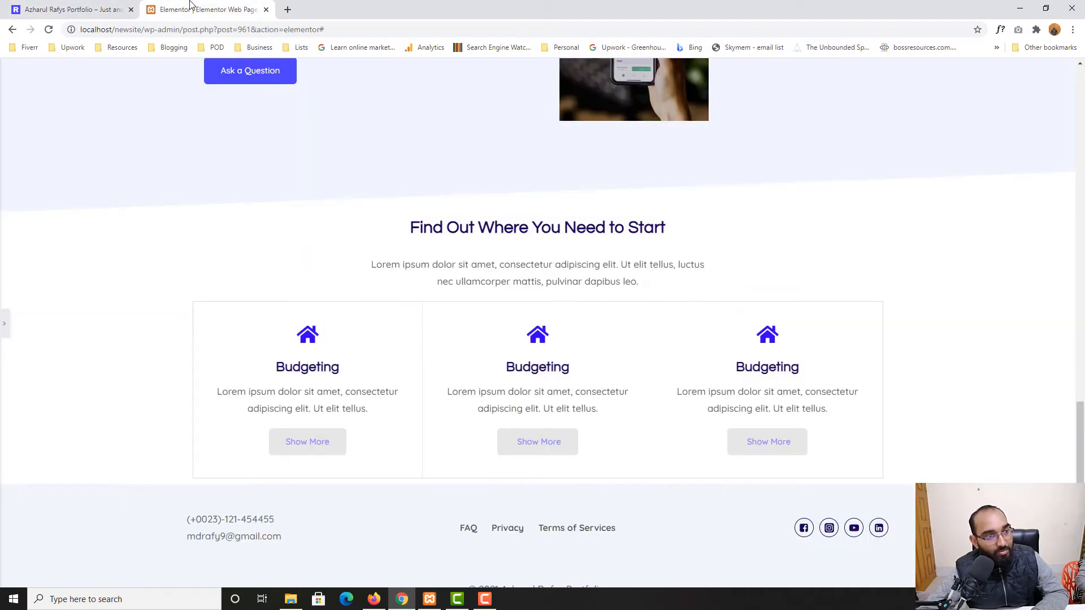
left_click(3, 333)
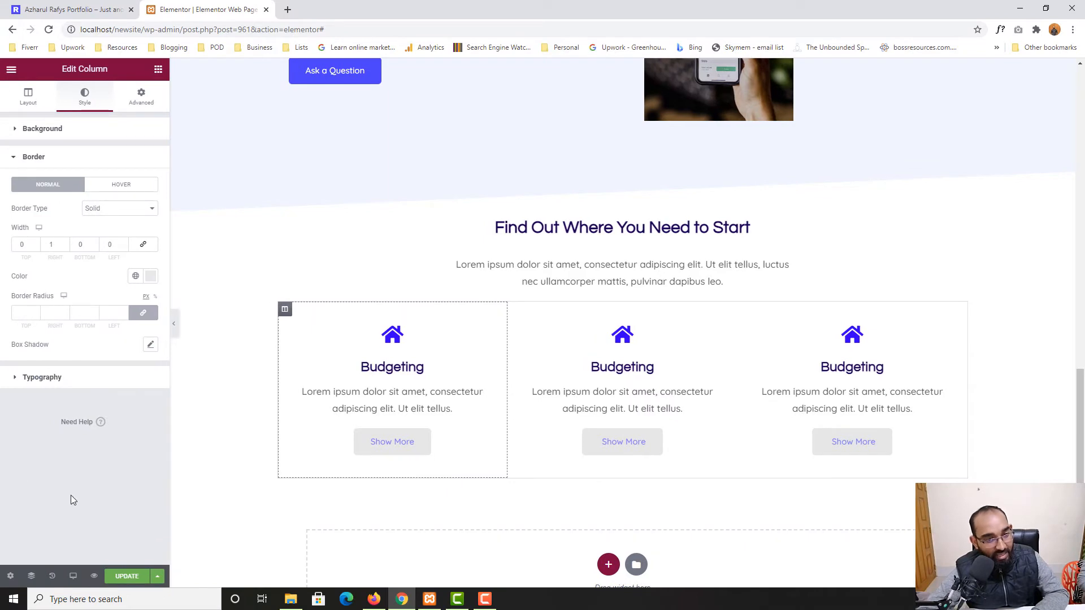
Copy the first column, paste its style onto the second column, and preview the dividers between the three cards
right_click(284, 312)
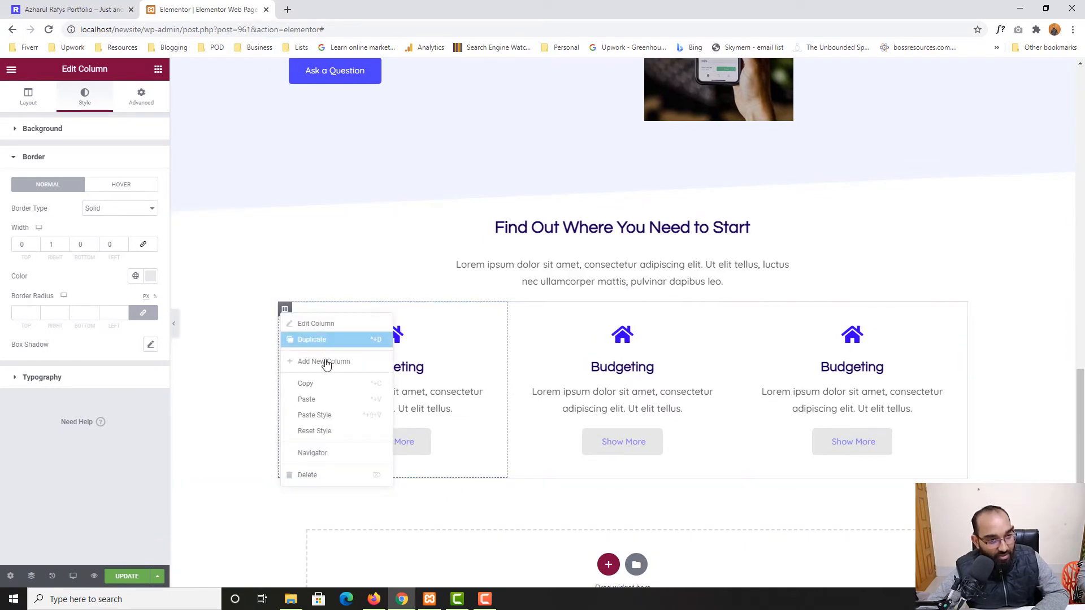
left_click(320, 386)
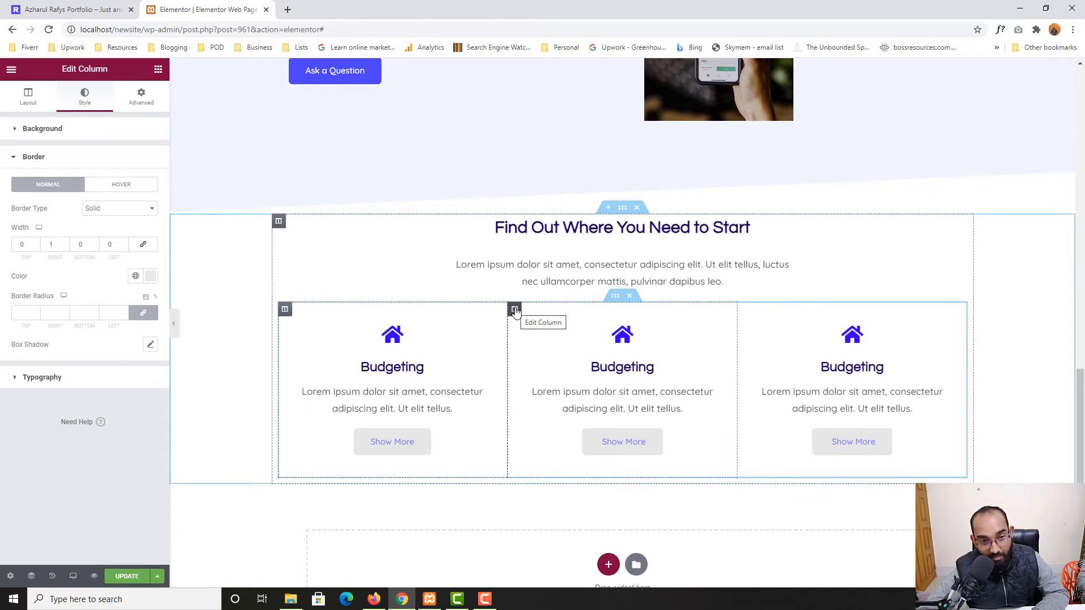
right_click(516, 312)
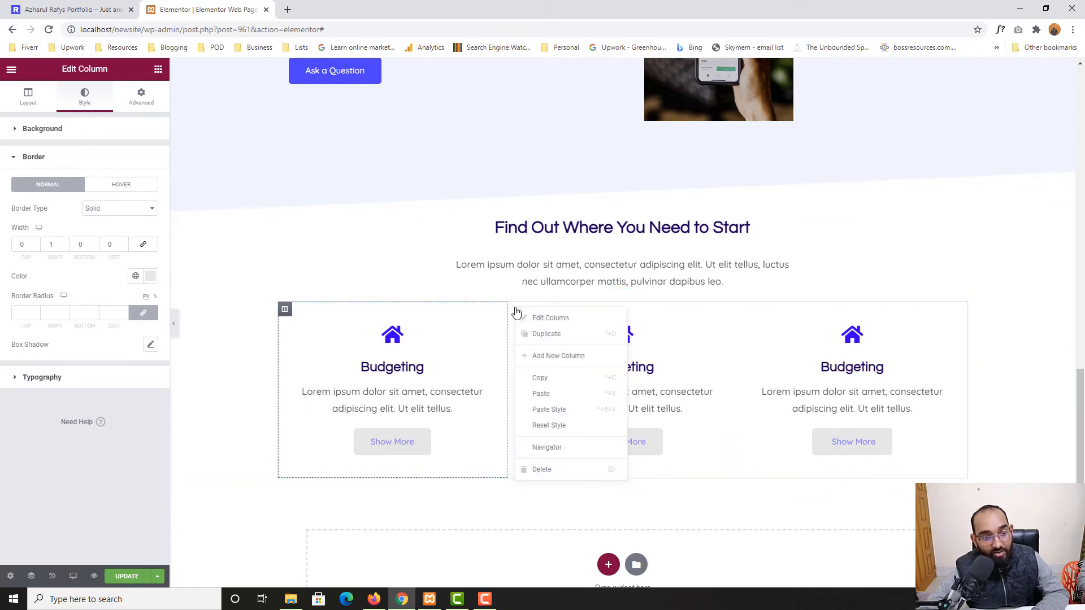
left_click(549, 417)
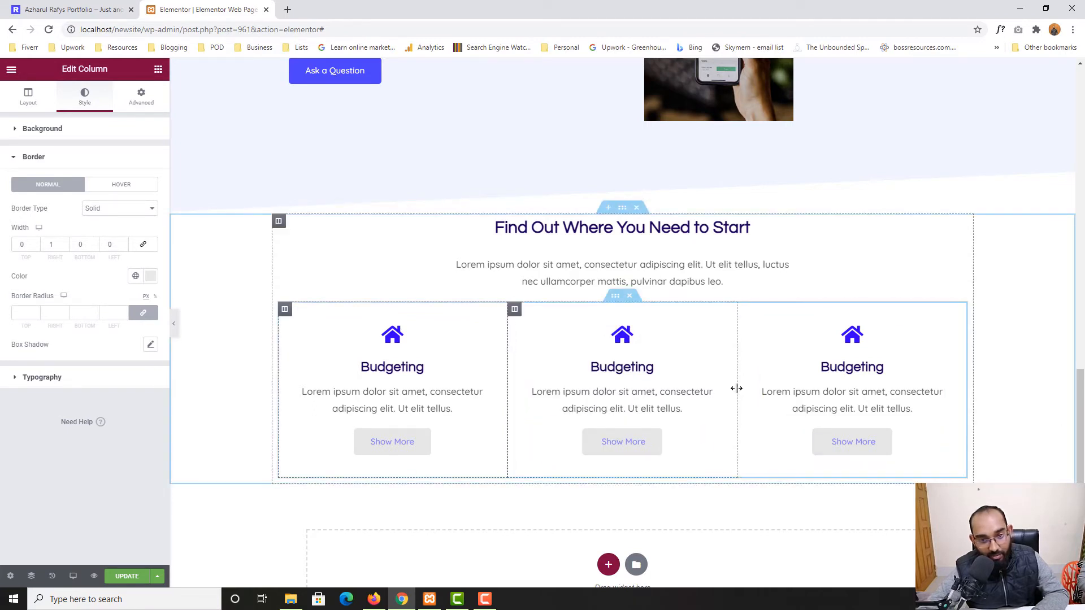
left_click(173, 327)
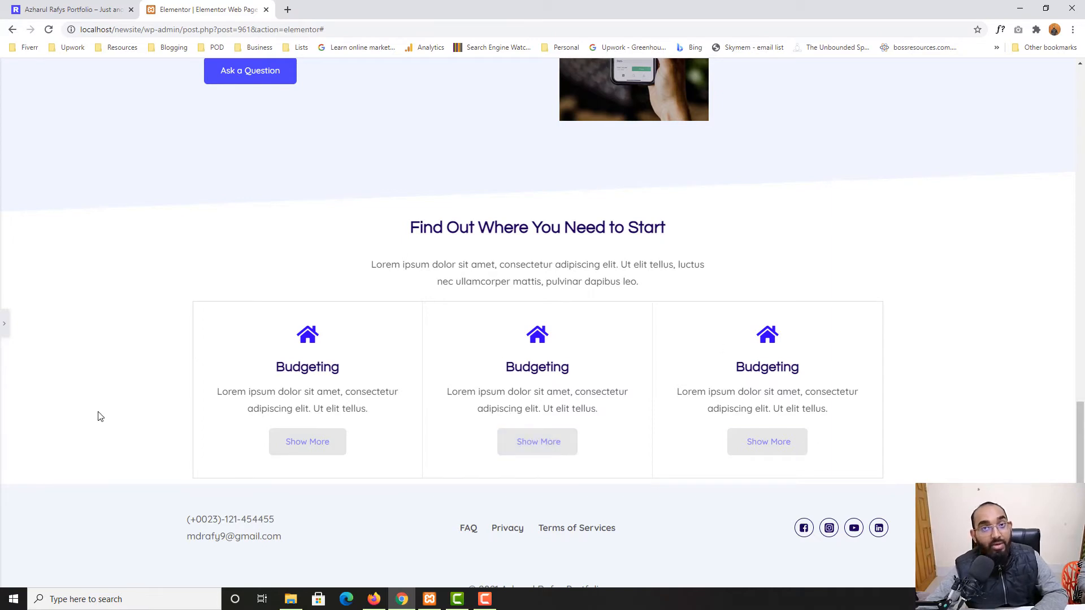
left_click(4, 333)
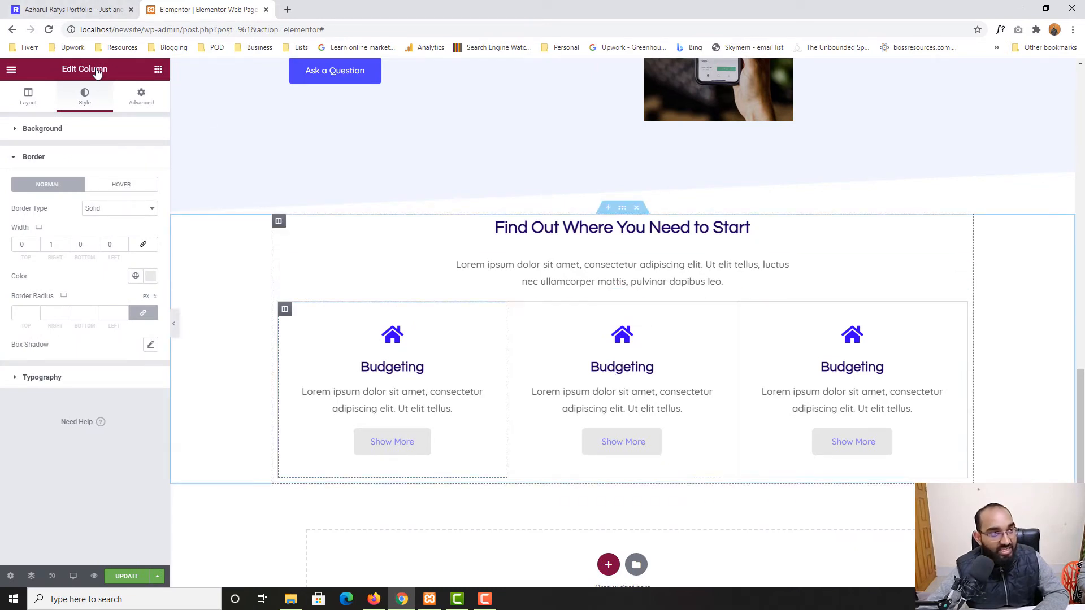
Open the icon library for the second card's icon box and check the Saving card's icon on the home page
left_click(70, 9)
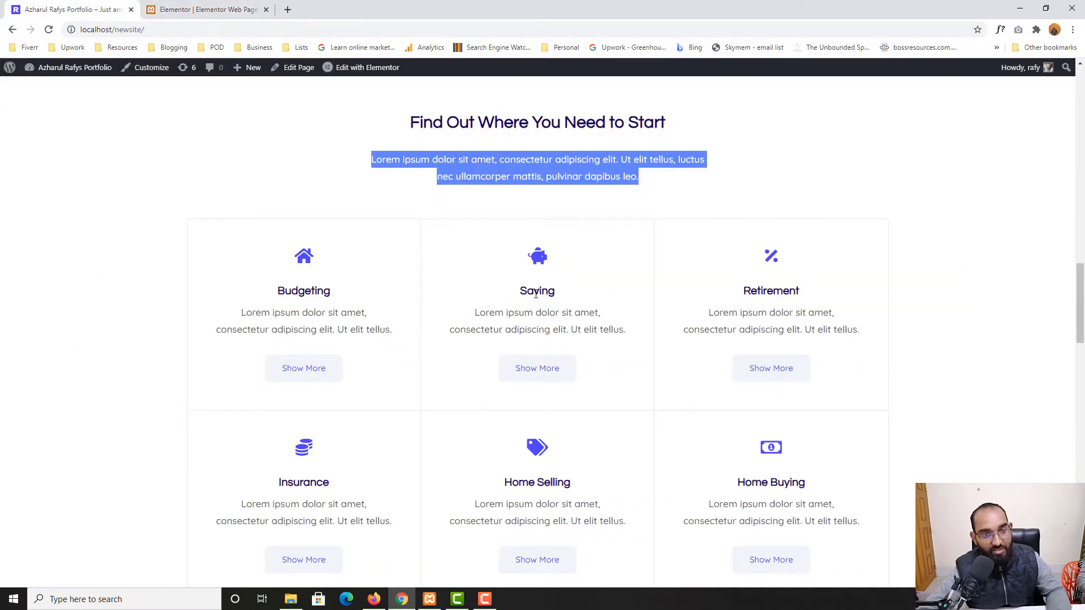
left_click(244, 8)
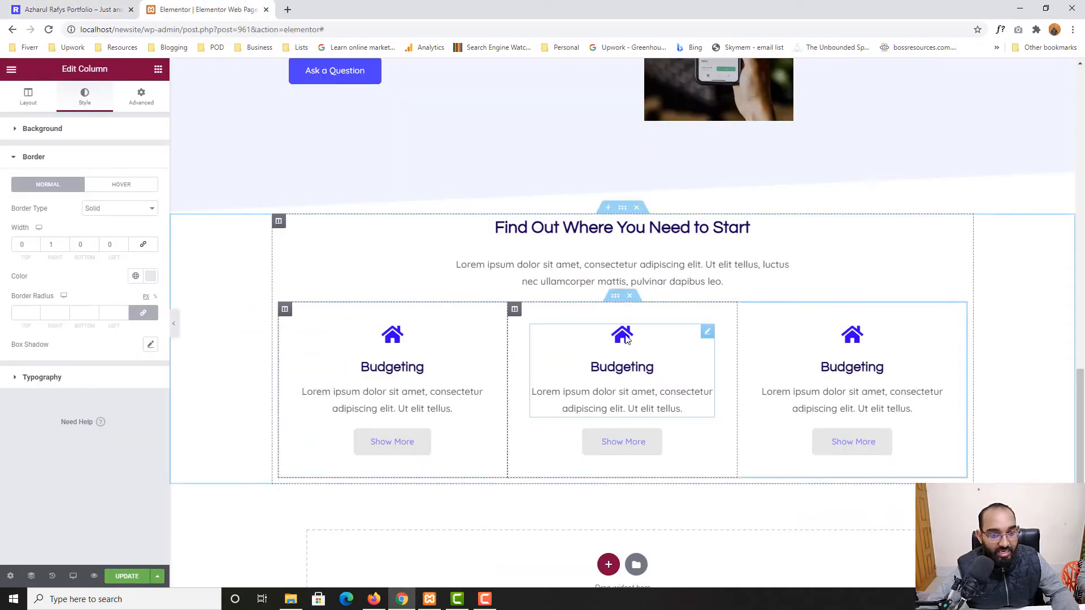
left_click(627, 339)
left_click(59, 217)
left_click(30, 9)
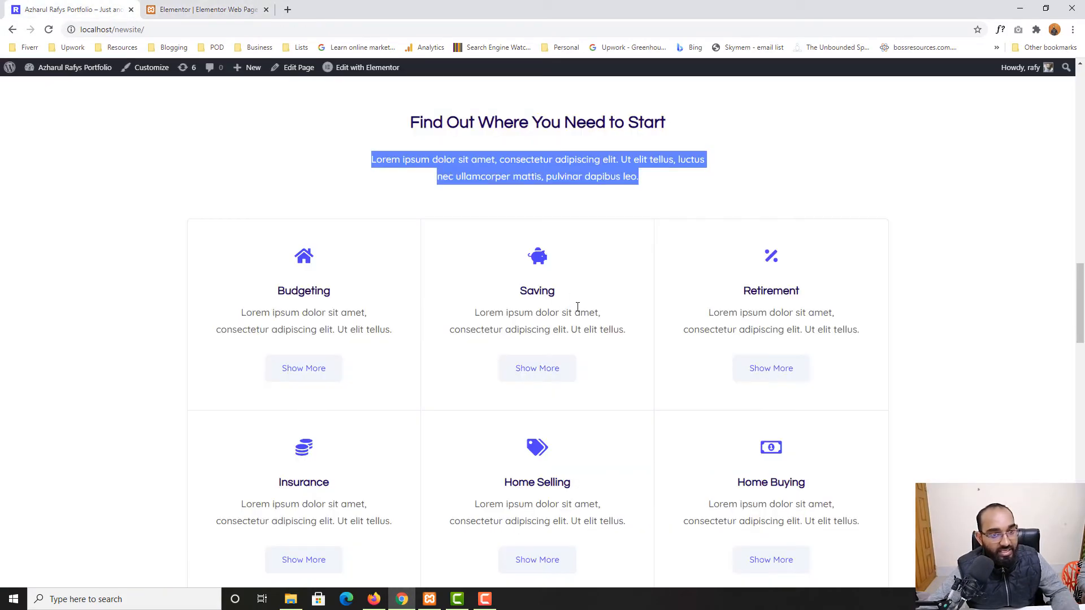
left_click(264, 6)
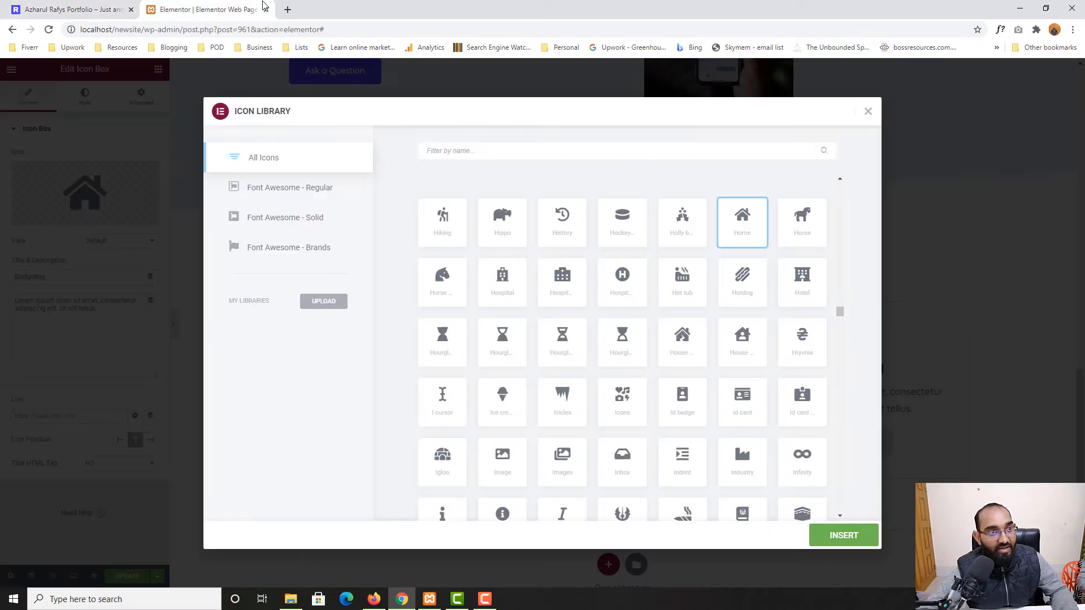
Search the icon library for "save"
left_click(564, 150)
type("sve")
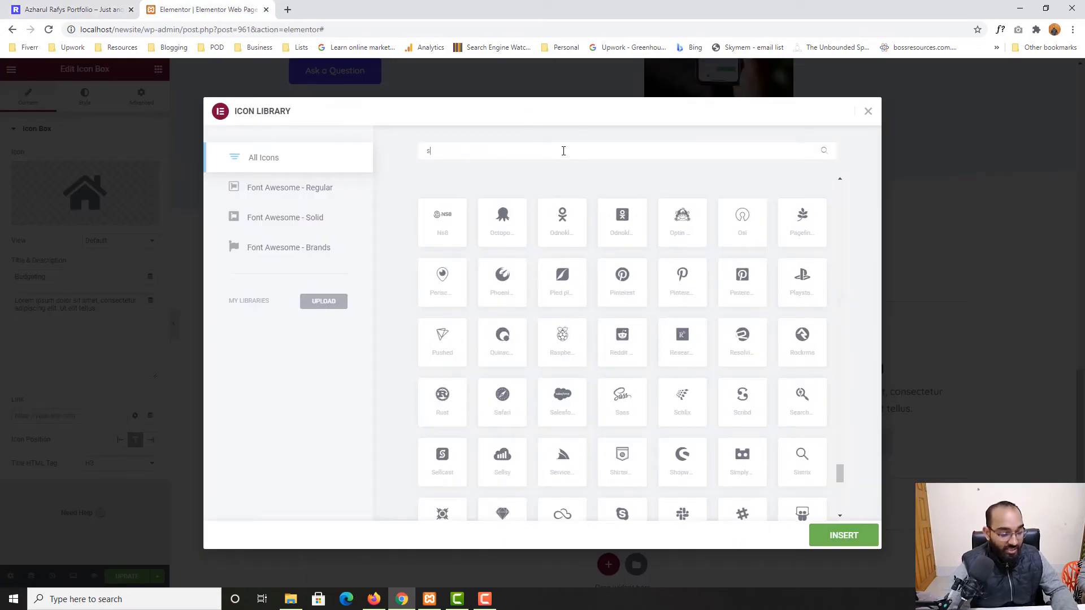
key("BackSpace")
key("BackSpace")
type("a")
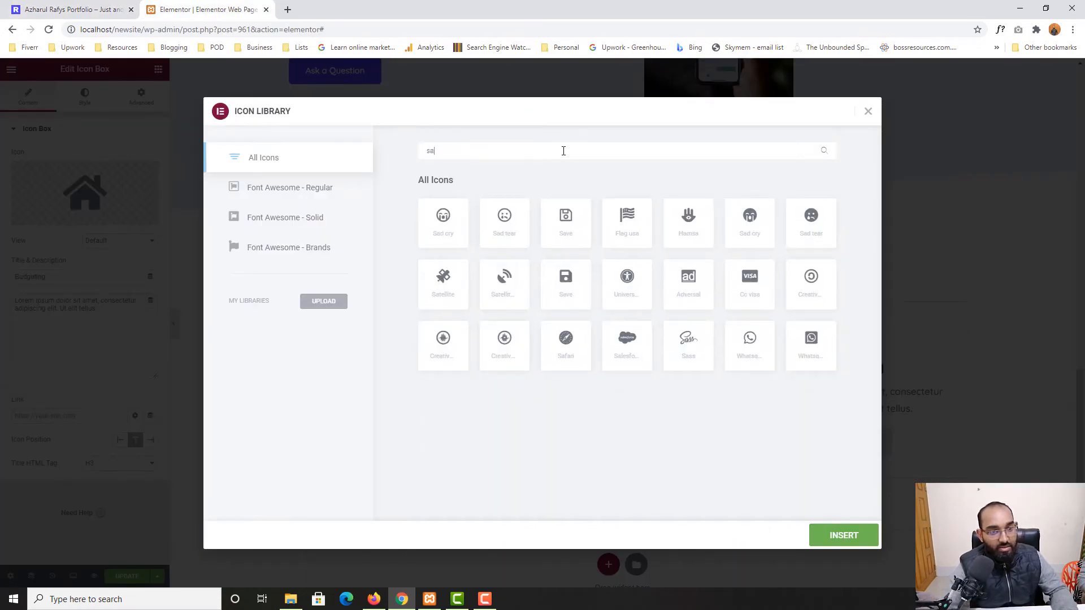
type("ve")
key("BackSpace")
key("BackSpace")
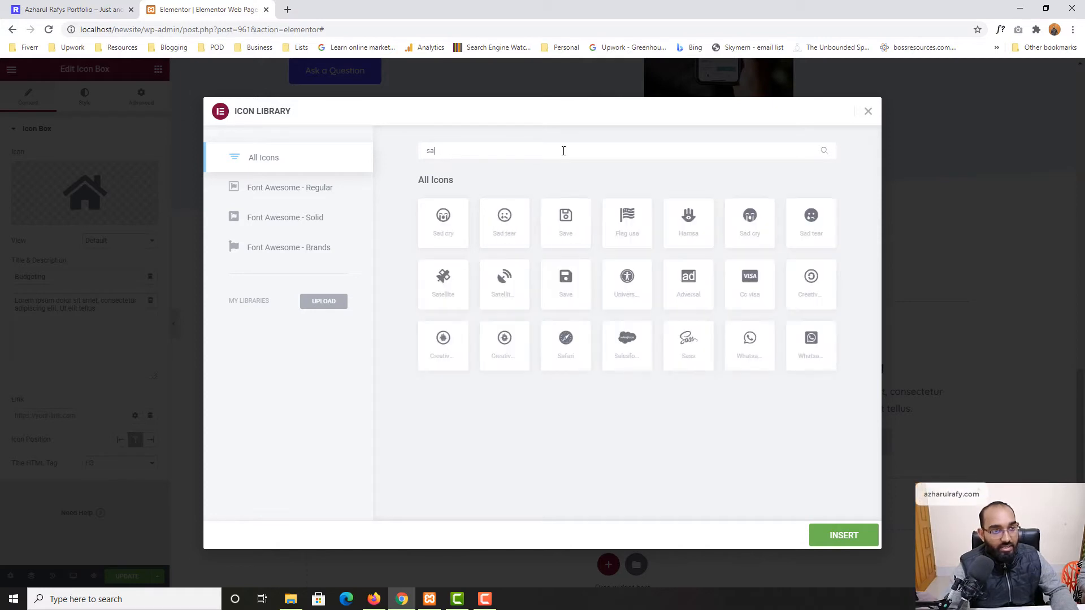
type("ve")
key("BackSpace")
key("BackSpace")
key("BackSpace")
key("BackSpace")
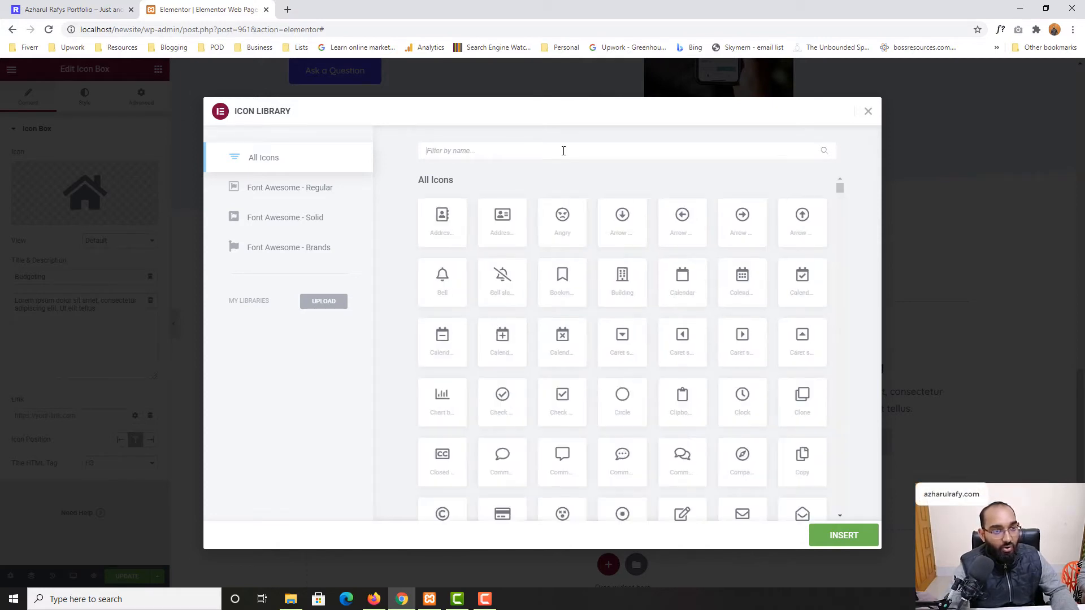
Search the icon library for "bank" and insert the piggy bank icon into the second card's icon box
type("bangk")
key("BackSpace")
key("BackSpace")
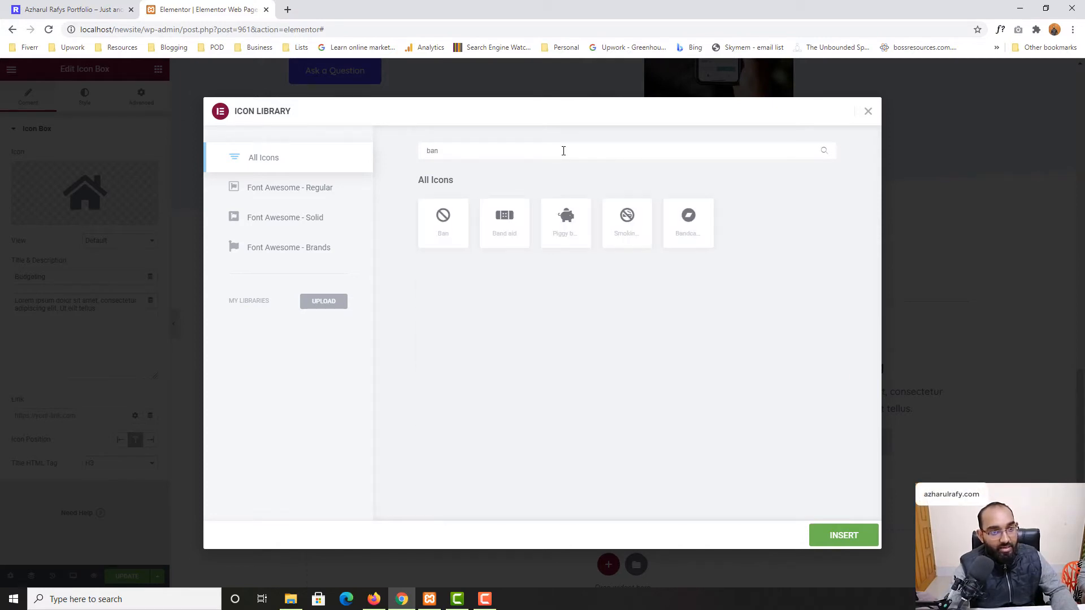
type("k")
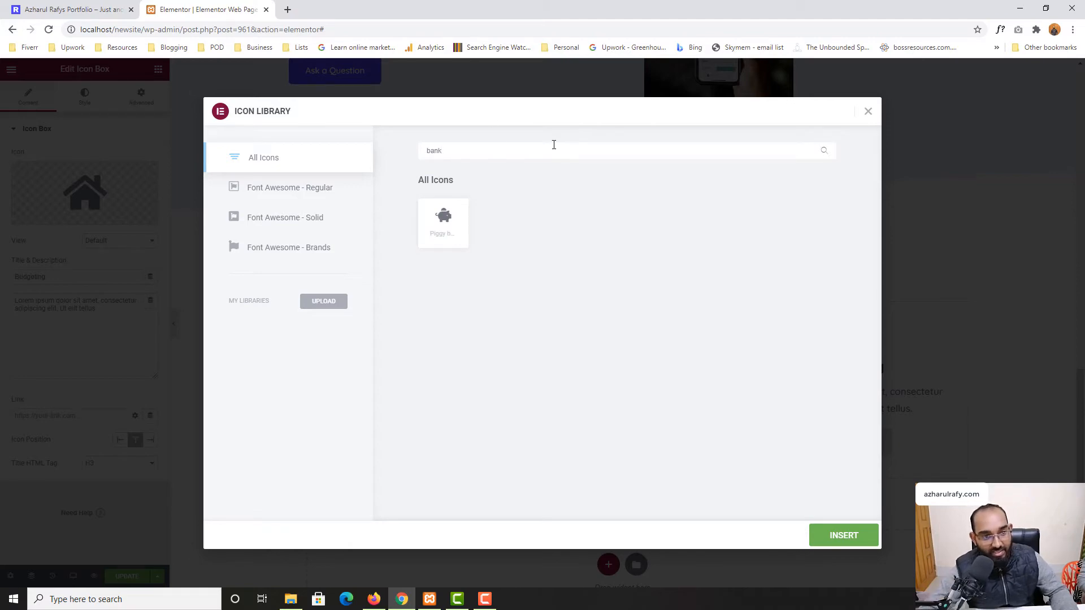
left_click(444, 222)
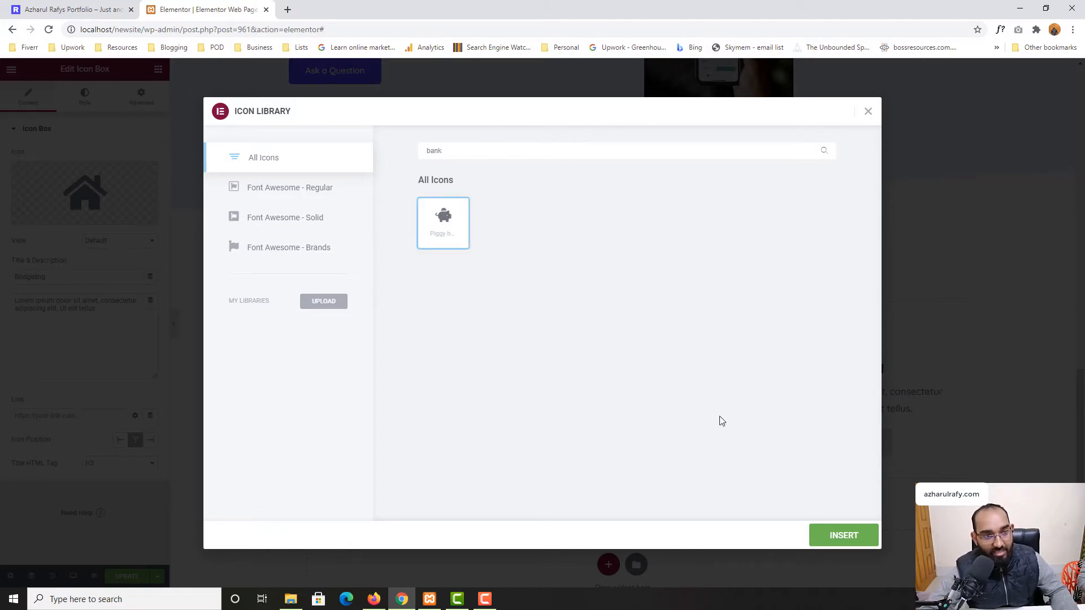
left_click(863, 540)
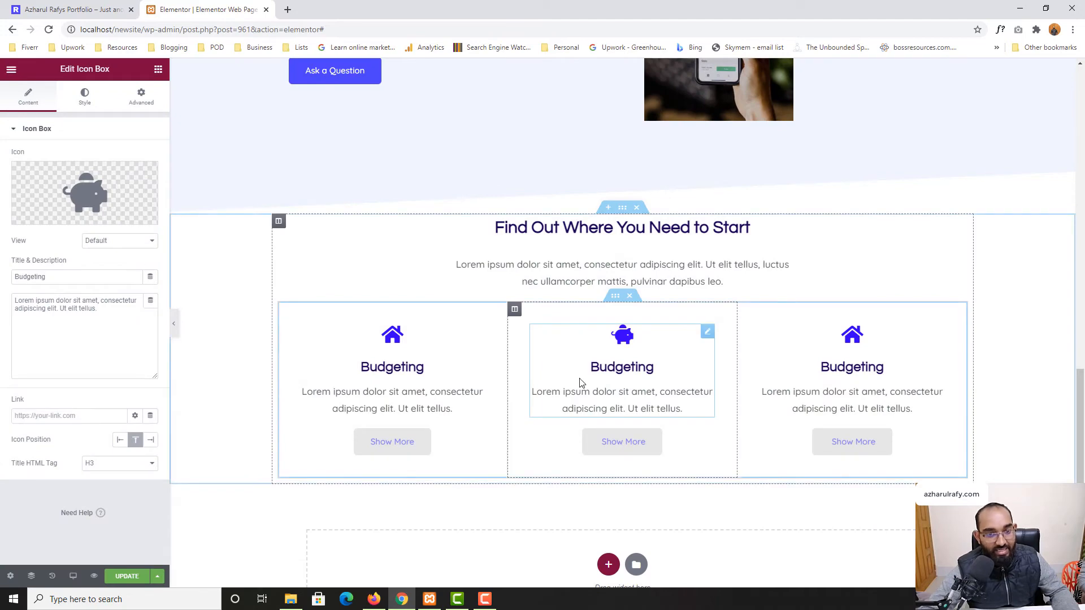
Retitle the second card's icon box "Saving" and compare its title and description with the home page's Saving card
left_click(50, 4)
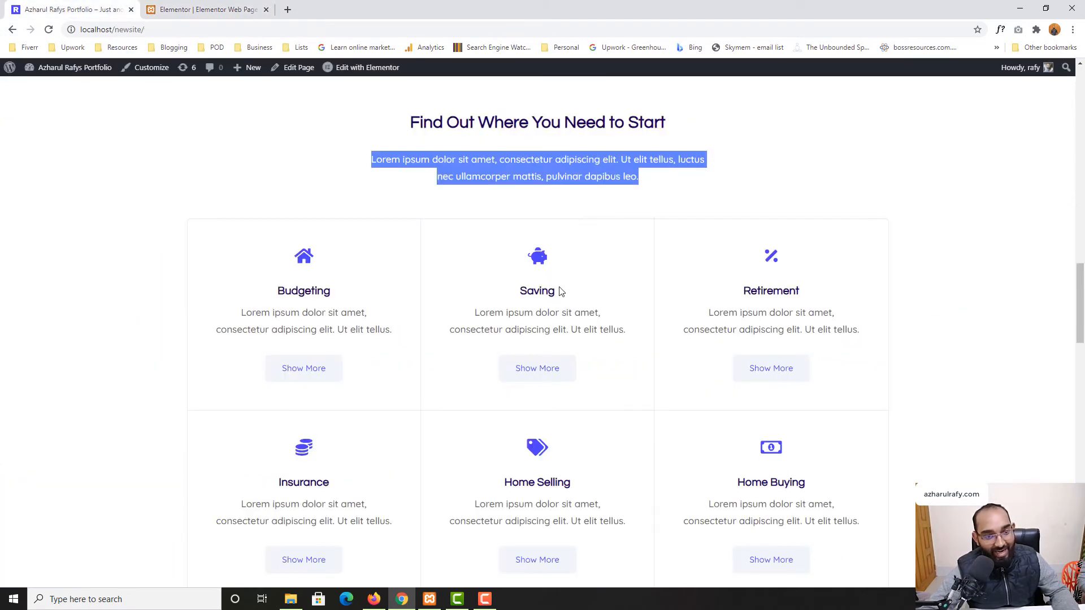
left_click(212, 4)
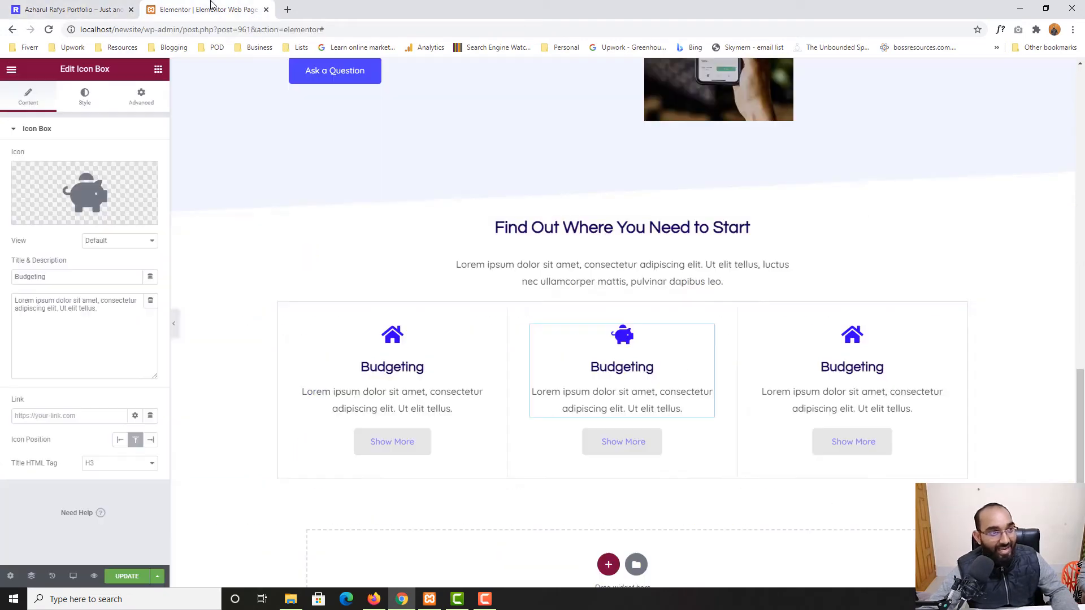
triple_click(84, 281)
type("Saving")
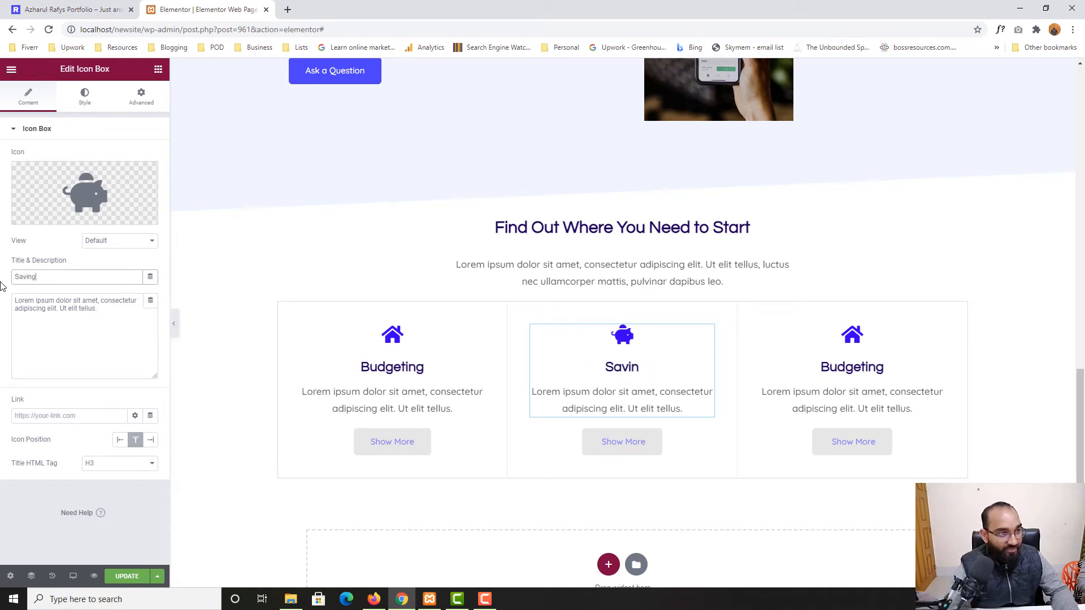
left_click(68, 9)
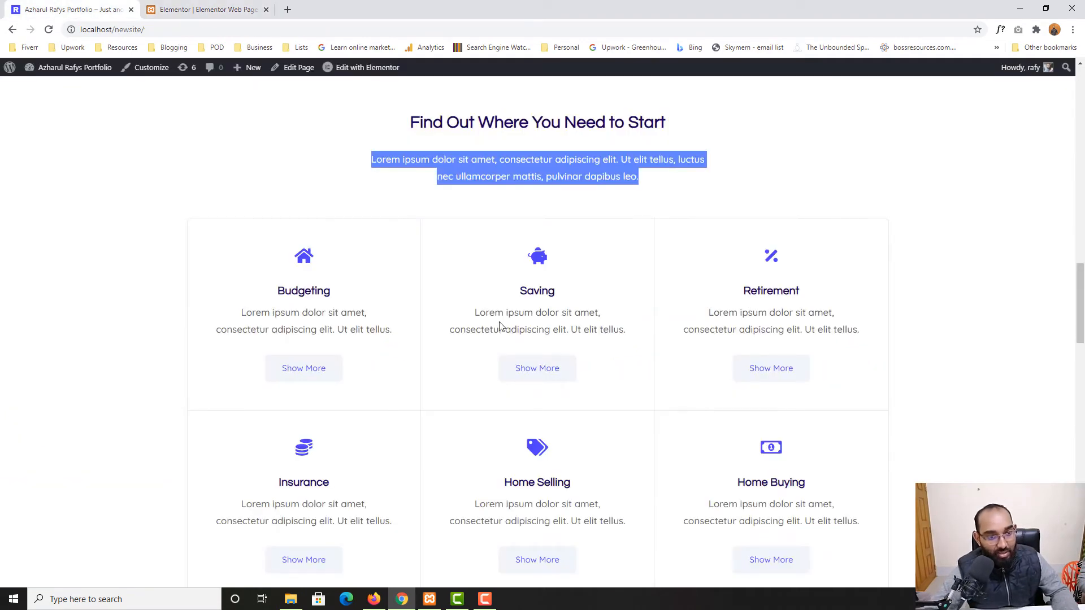
left_click_drag(474, 312, 624, 331)
left_click(206, 9)
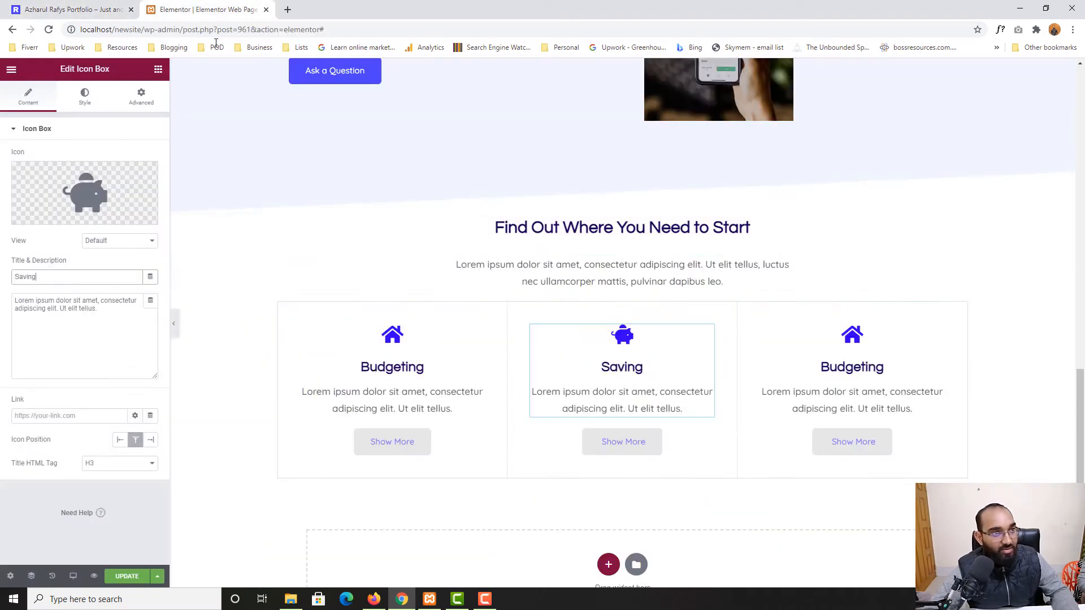
Copy the title "Retirement" from the third card on the home page
left_click(69, 10)
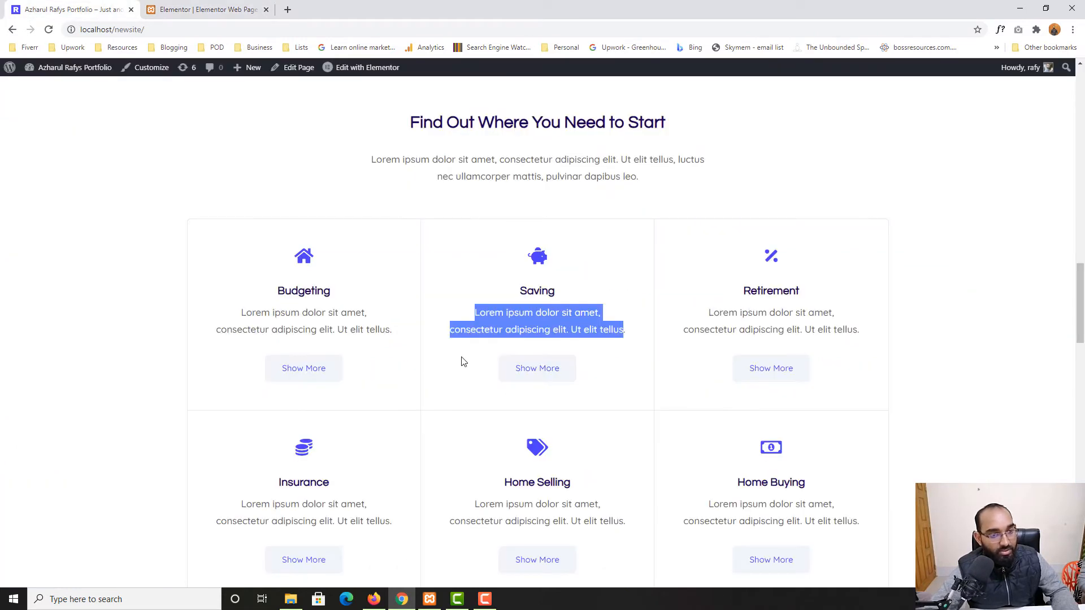
double_click(764, 287)
key("ctrl+c")
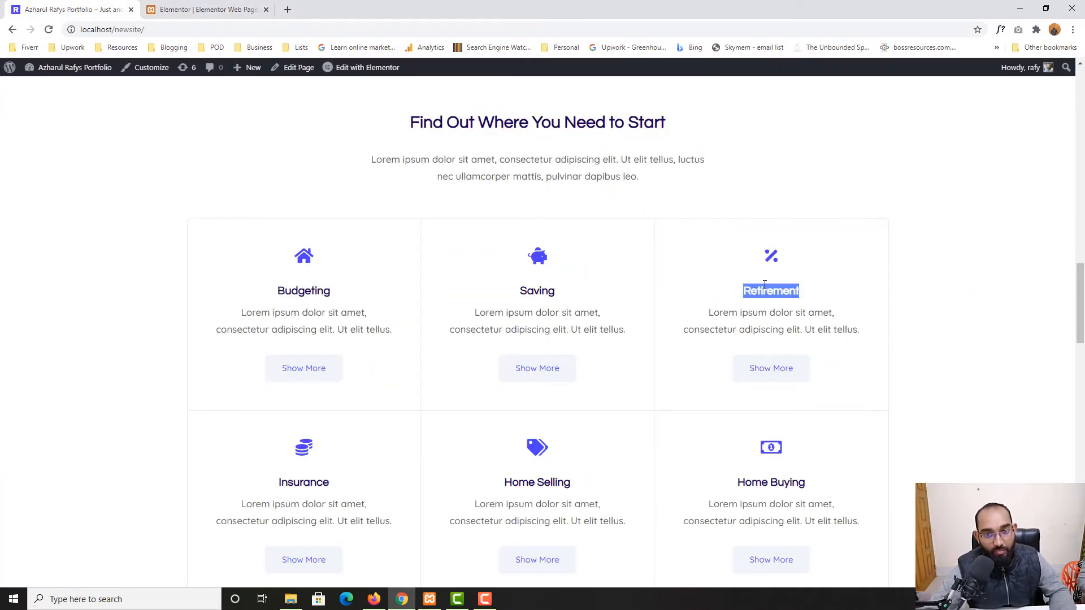
Search the icon library for "per" and insert the slanted percentage icon into the third card's icon box
left_click(190, 8)
left_click(856, 341)
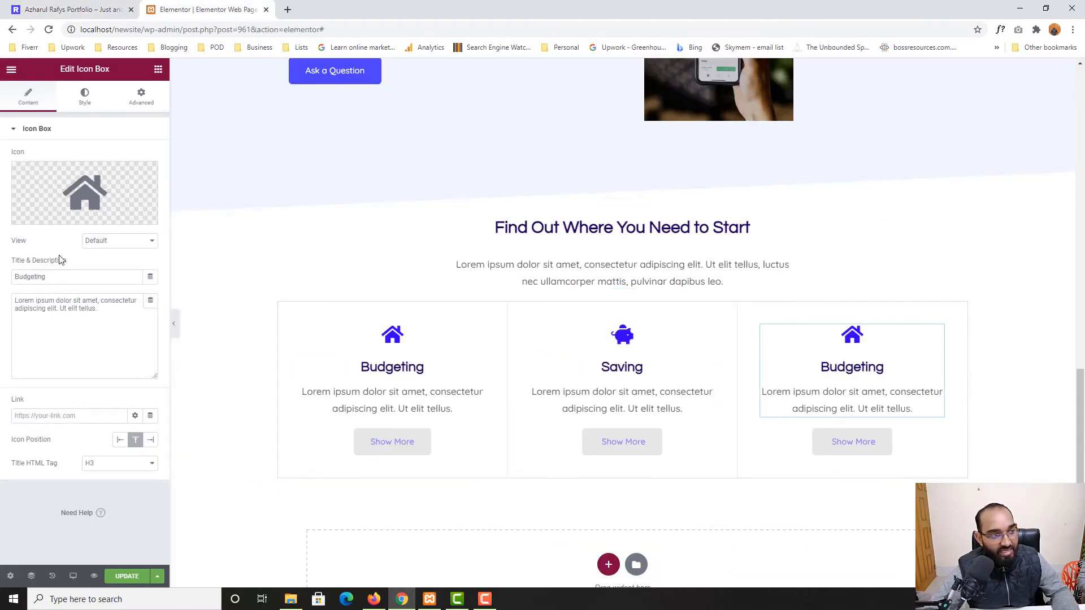
left_click(70, 195)
left_click(485, 149)
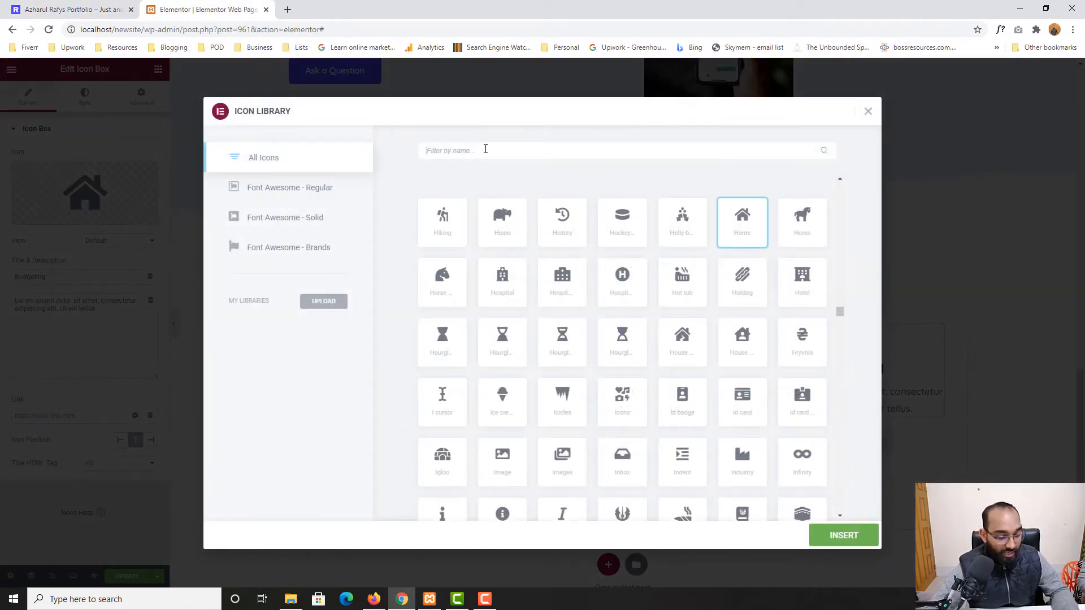
type("per")
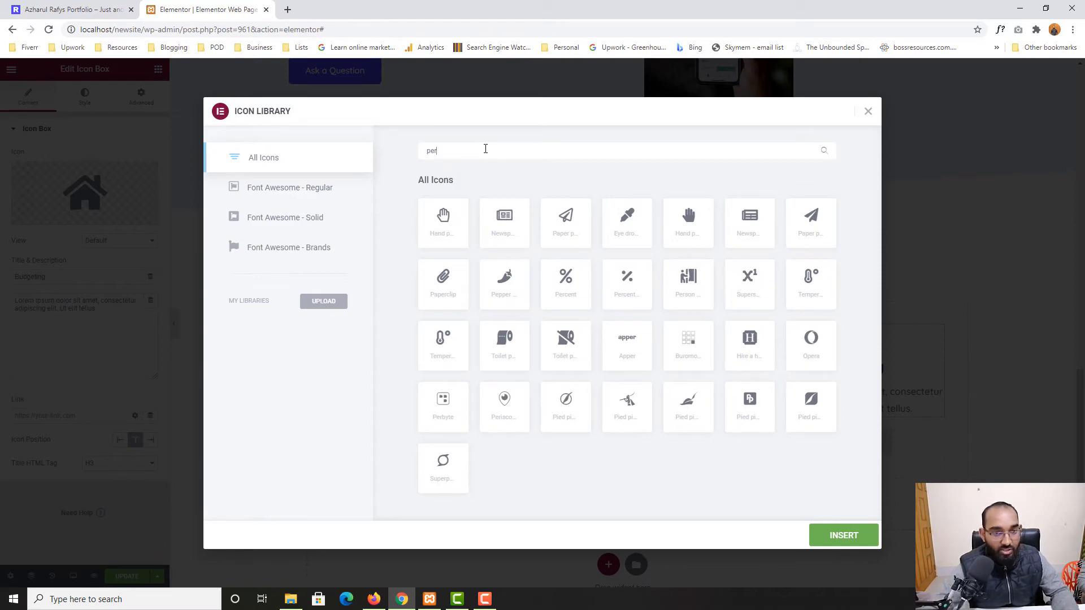
left_click(99, 5)
left_click(226, 9)
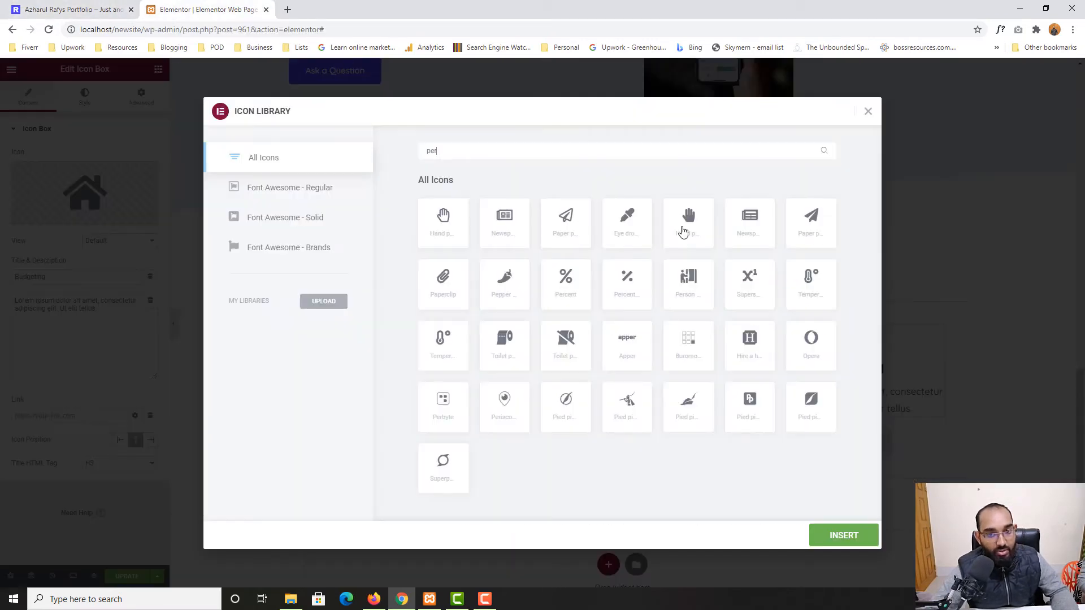
left_click(641, 289)
left_click(857, 536)
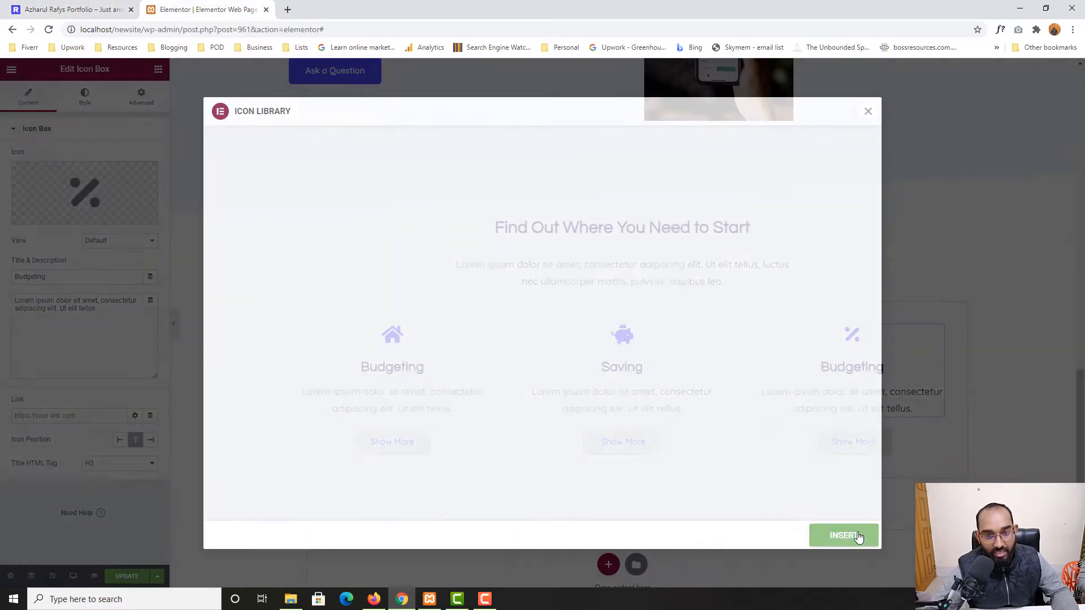
Replace the third card's icon box title with the copied "Retirement", after checking the card on the home page
left_click(102, 8)
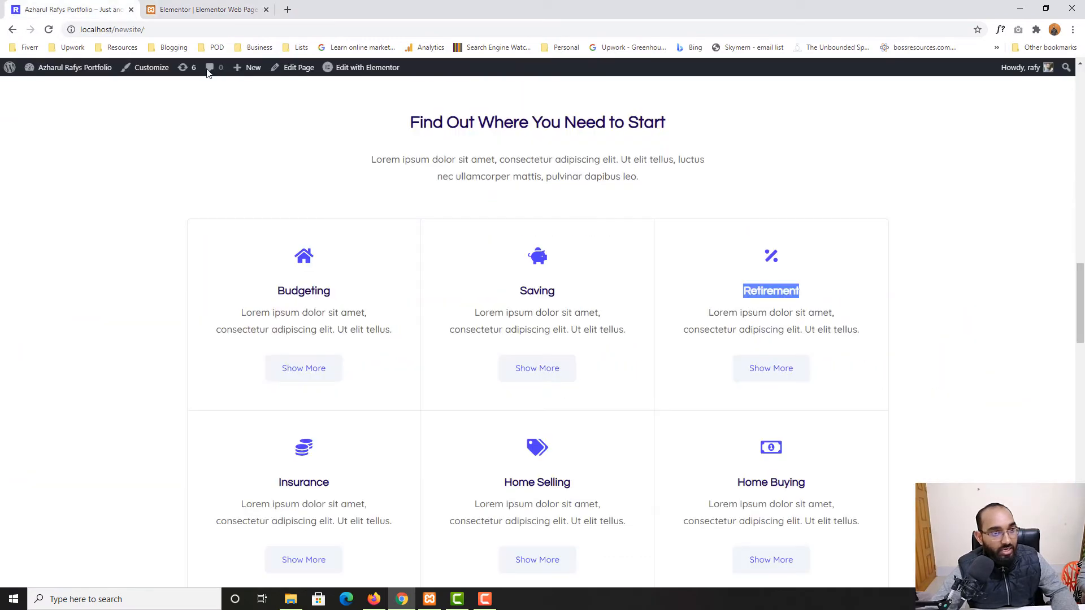
left_click(149, 6)
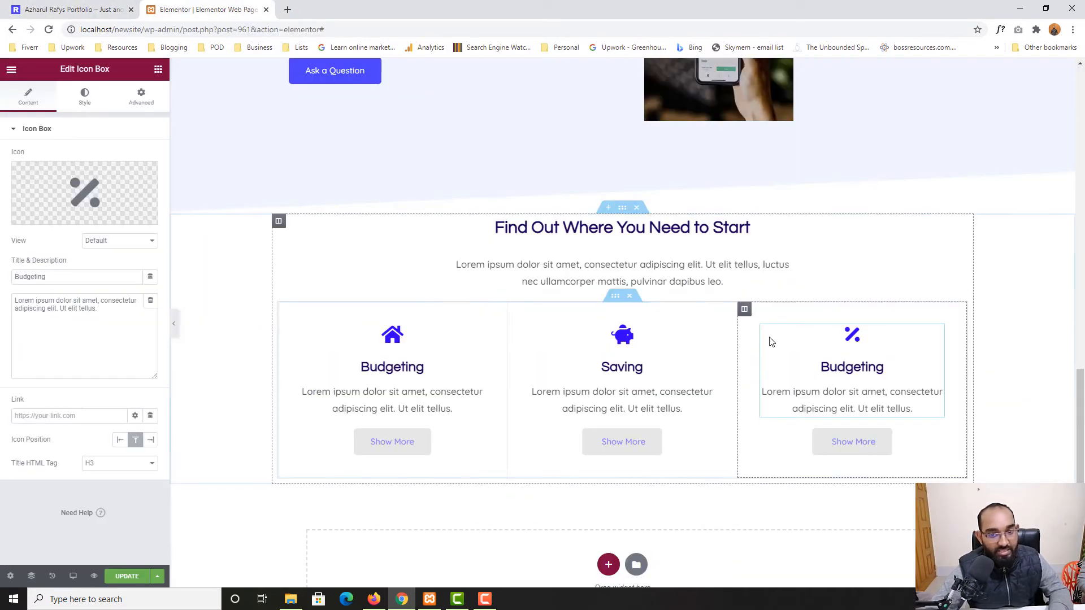
left_click(50, 276)
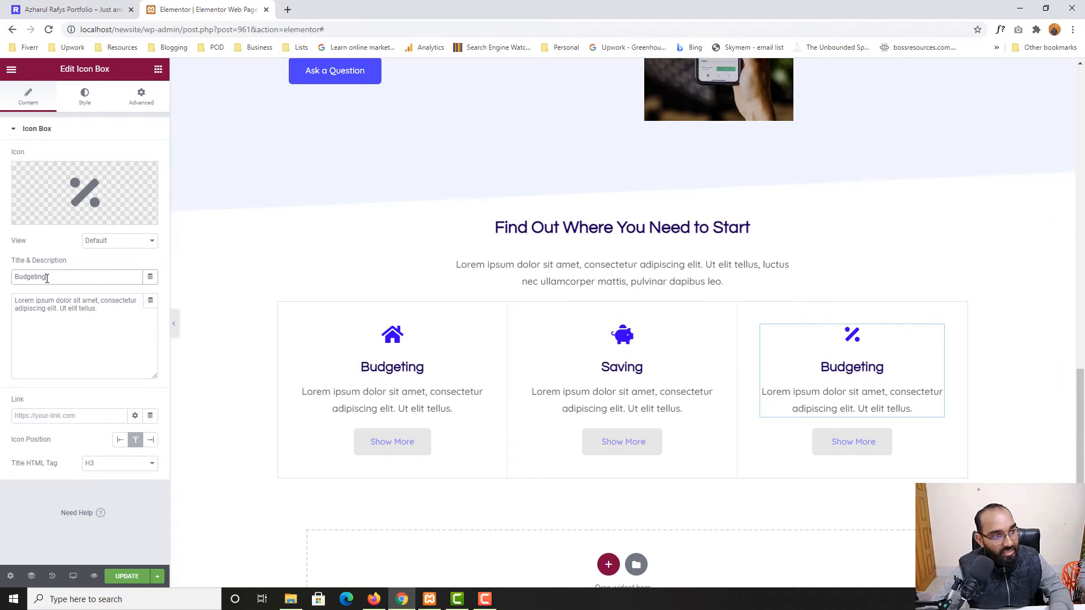
key("ctrl+a")
key("ctrl+v")
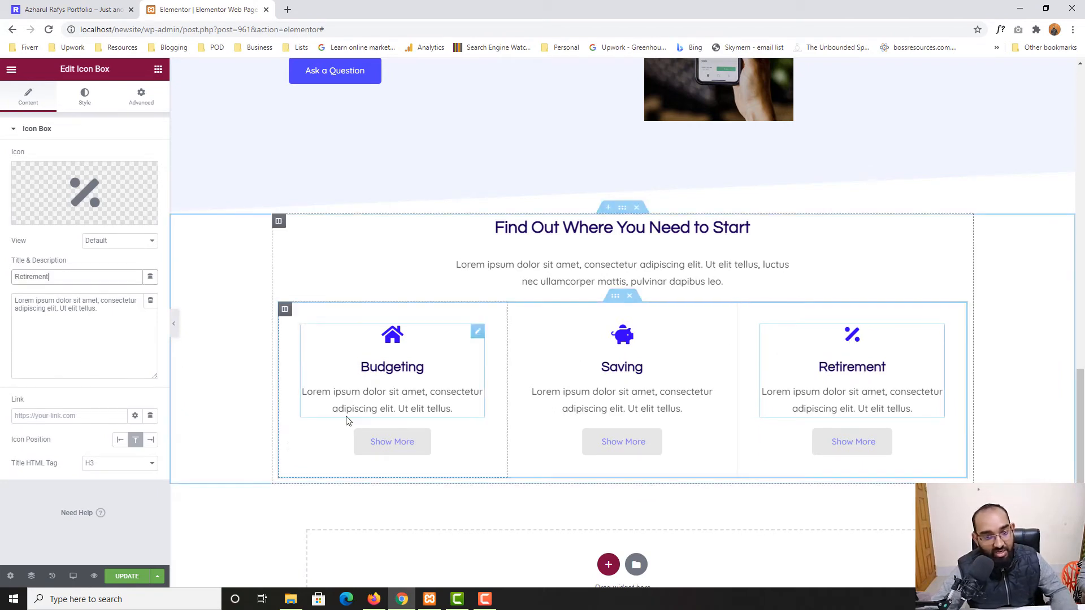
Examine the link setting of the first card's "Show More" button
left_click(400, 447)
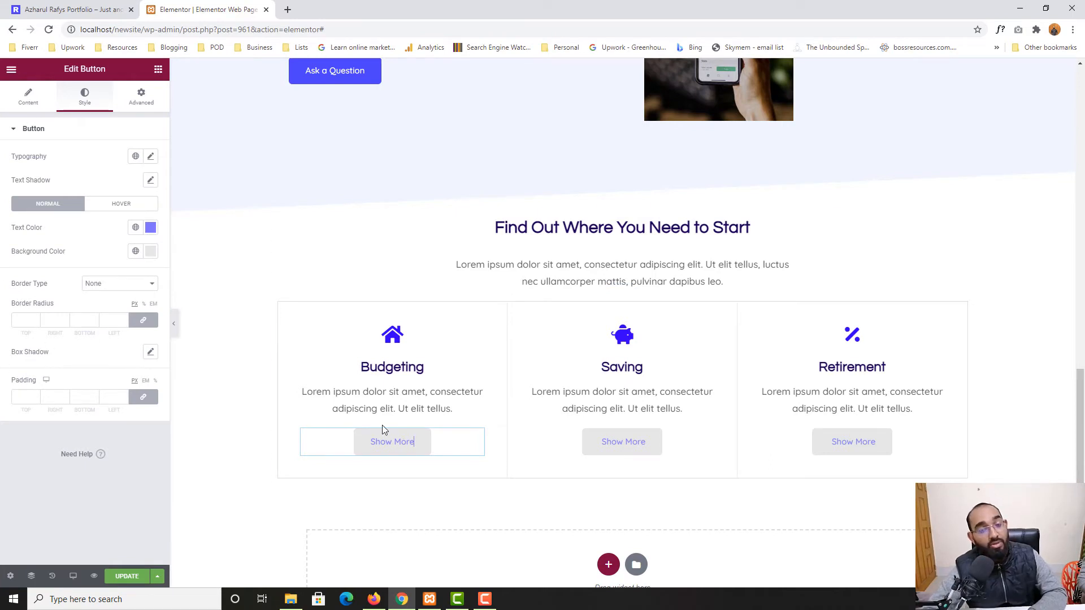
scroll(392, 451, "down", 2)
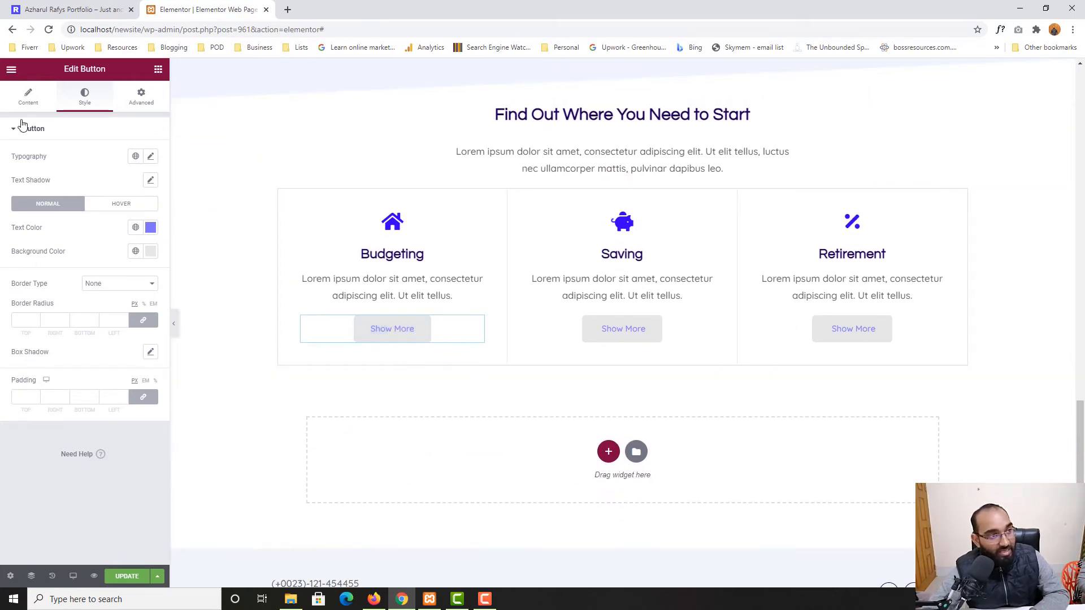
left_click(31, 105)
left_click_drag(40, 219, 2, 224)
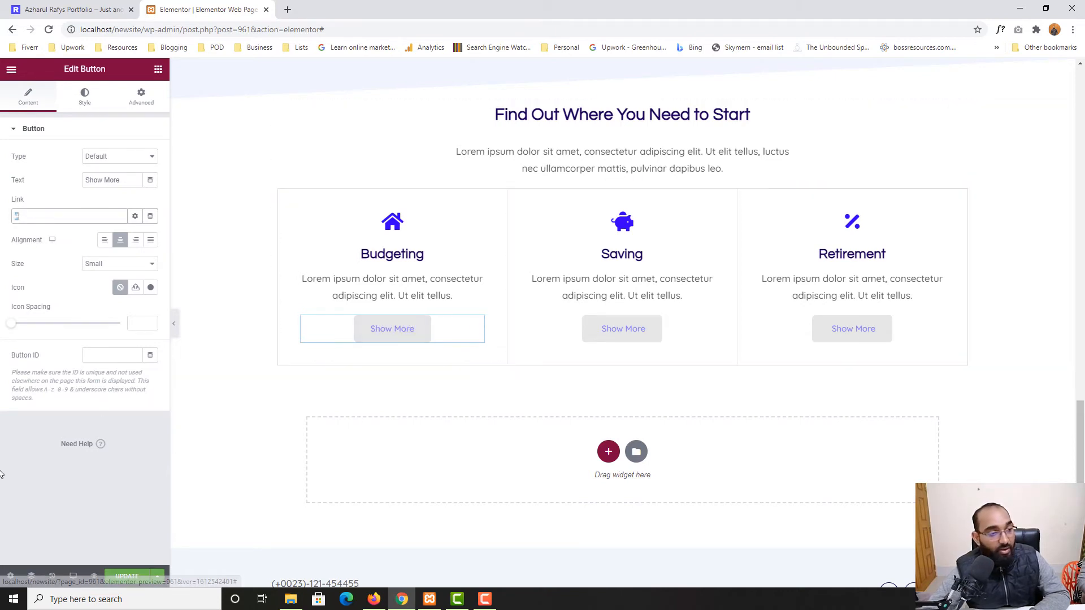
scroll(431, 322, "up", 1)
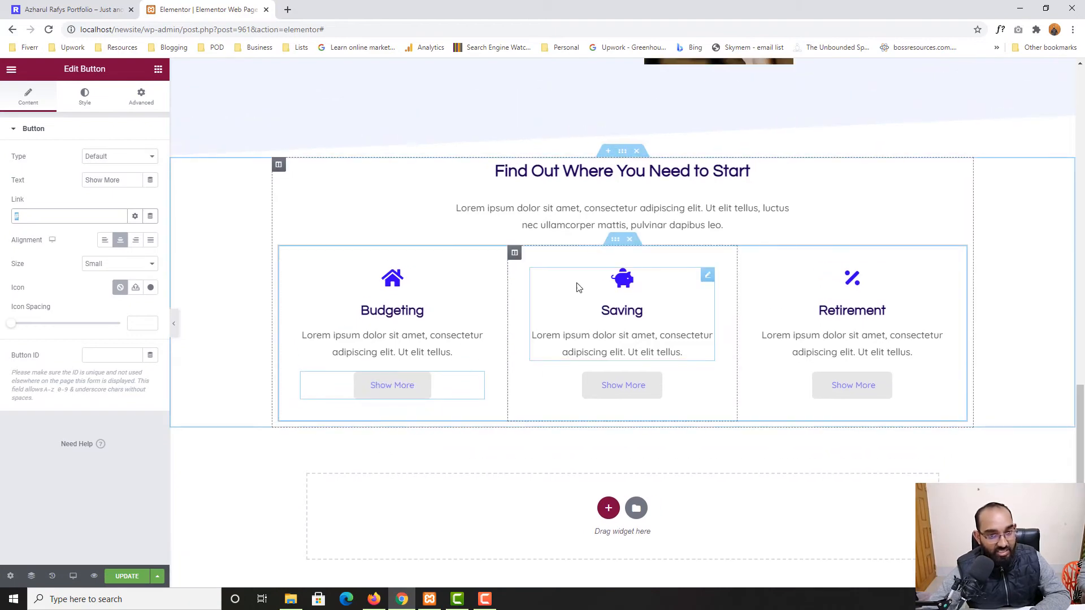
Check the second row of cards on the home page and duplicate the three-card inner section below the first one
left_click(74, 10)
scroll(56, 339, "down", 3)
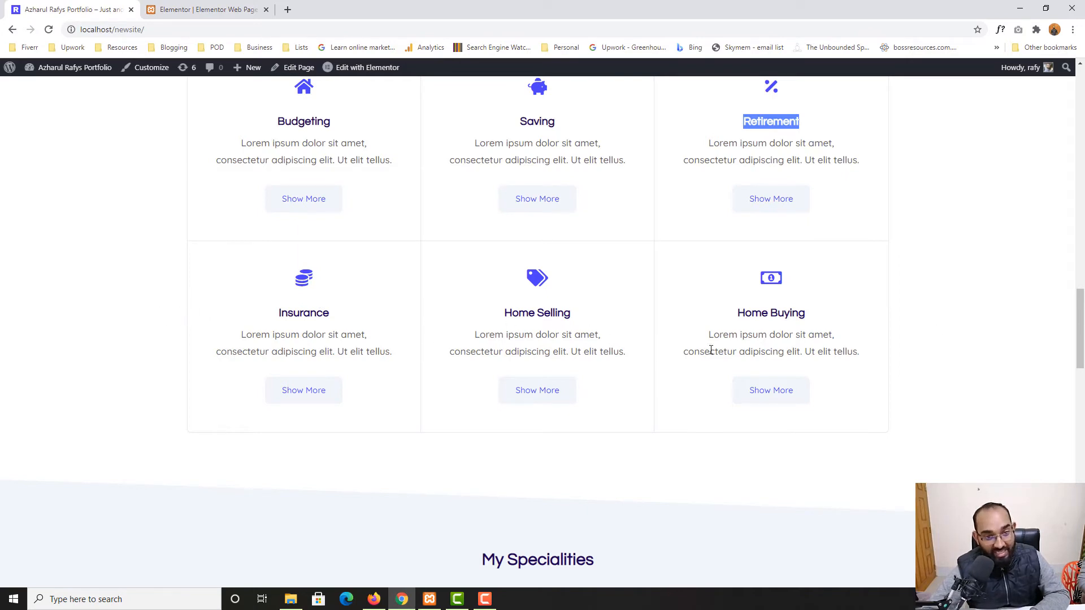
left_click(241, 7)
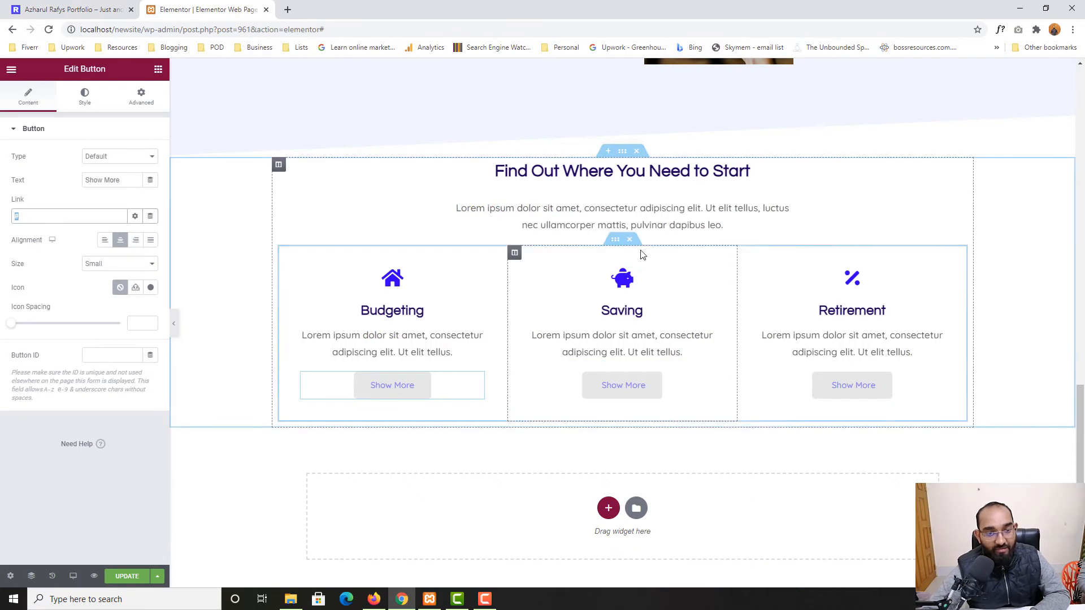
left_click(616, 241)
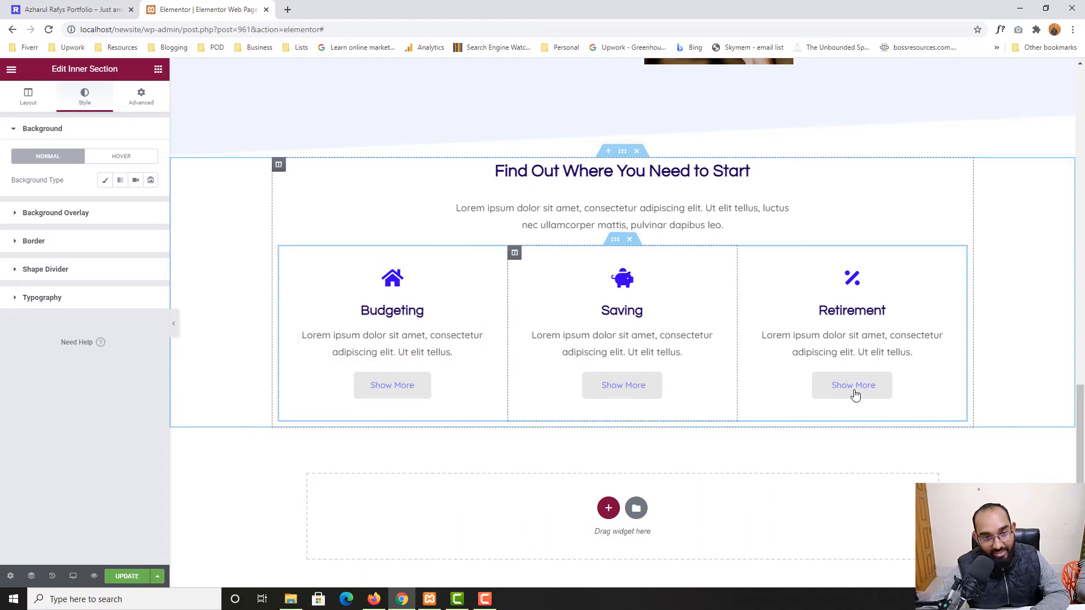
right_click(616, 246)
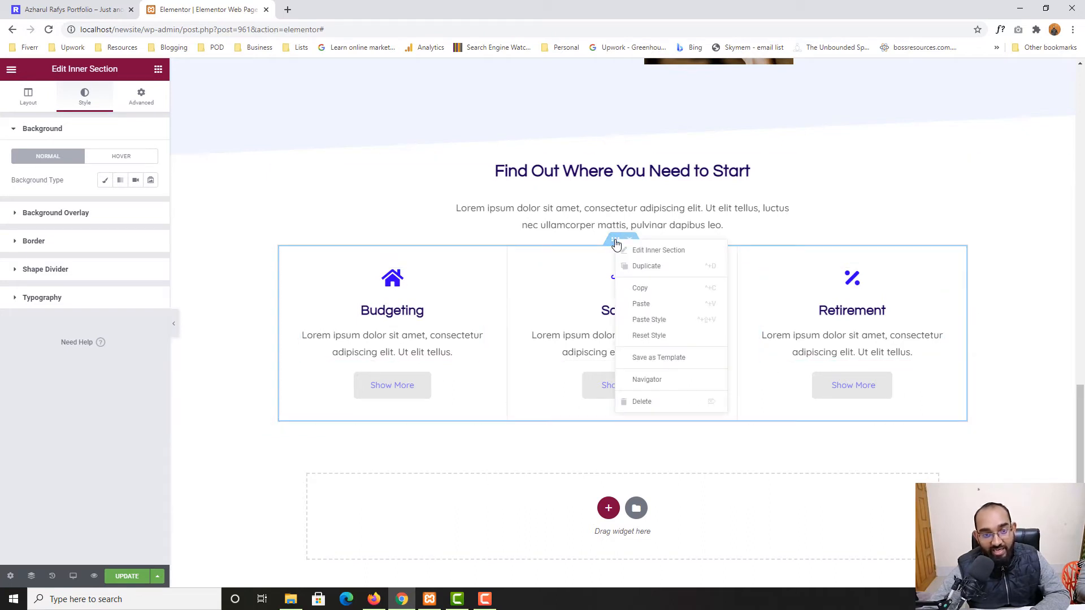
left_click(668, 266)
scroll(715, 435, "down", 3)
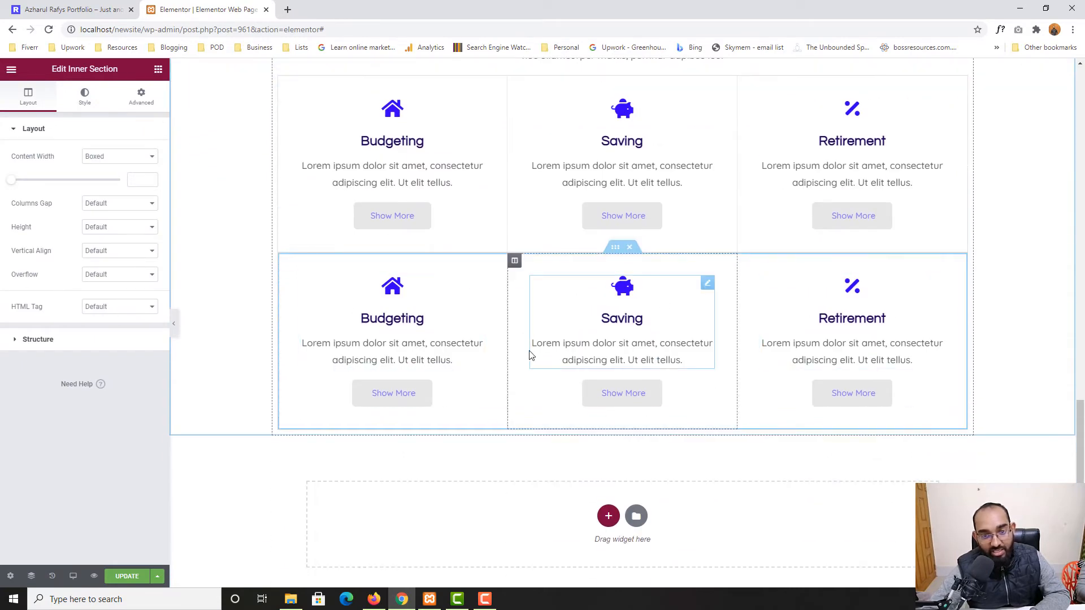
scroll(395, 417, "up", 2)
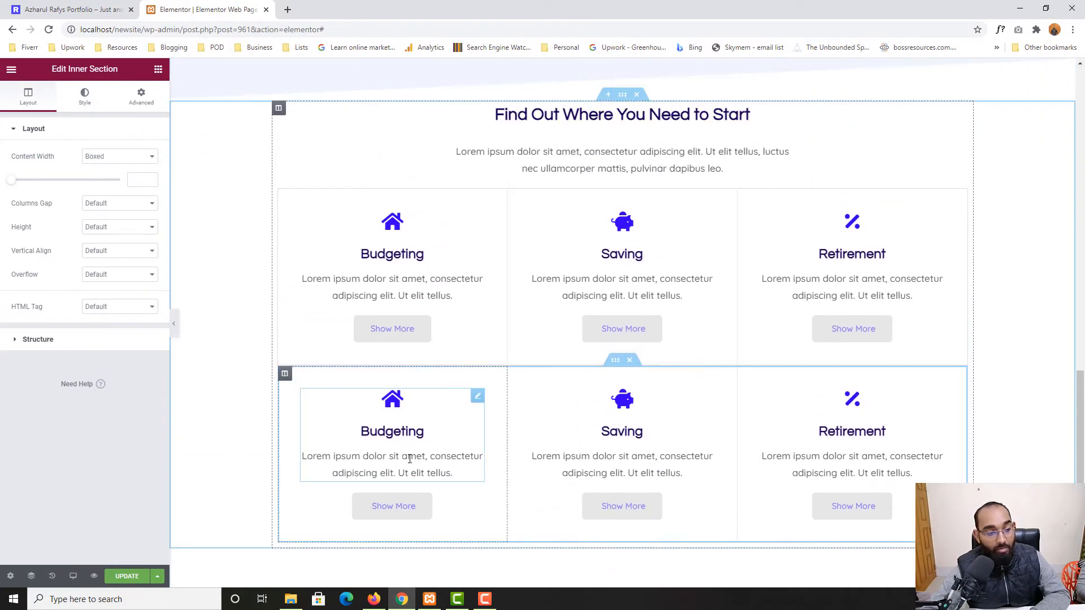
Update the page and preview the two rows of cards in a new tab
left_click(121, 578)
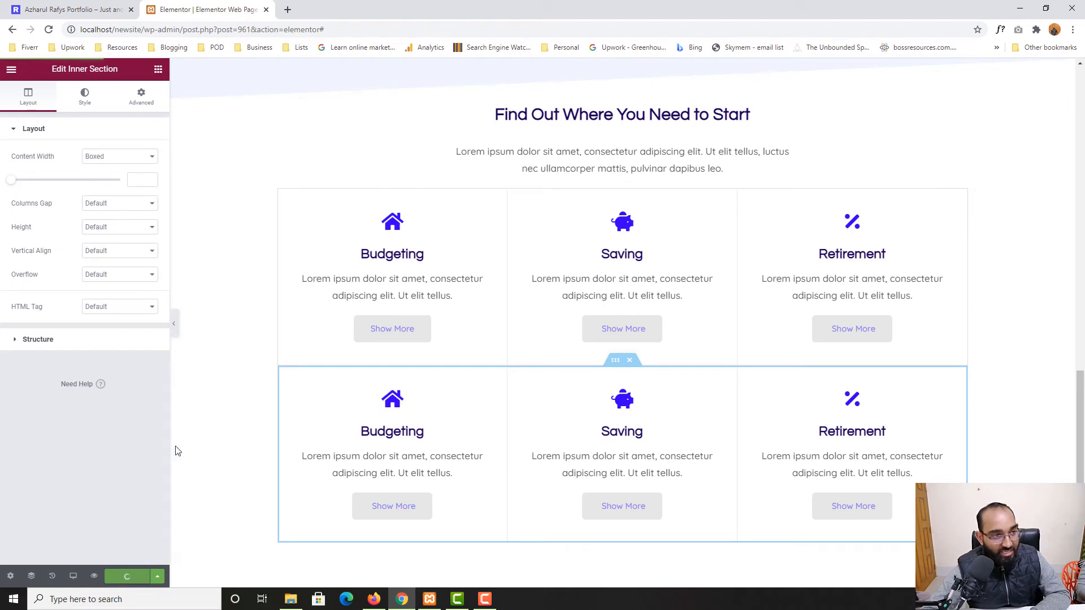
left_click(94, 585)
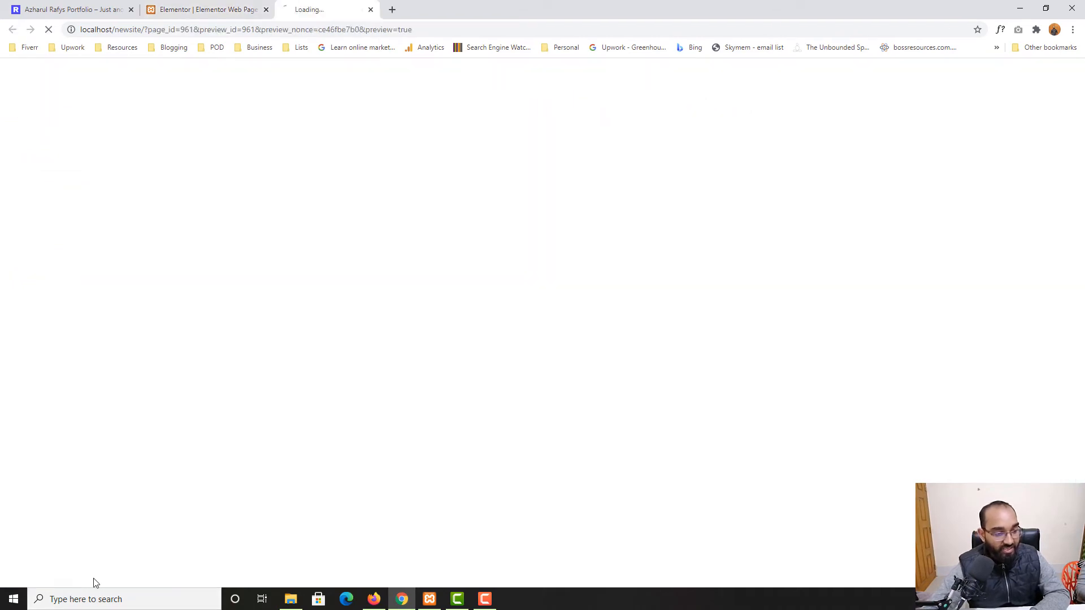
scroll(97, 418, "down", 10)
scroll(97, 418, "down", 14)
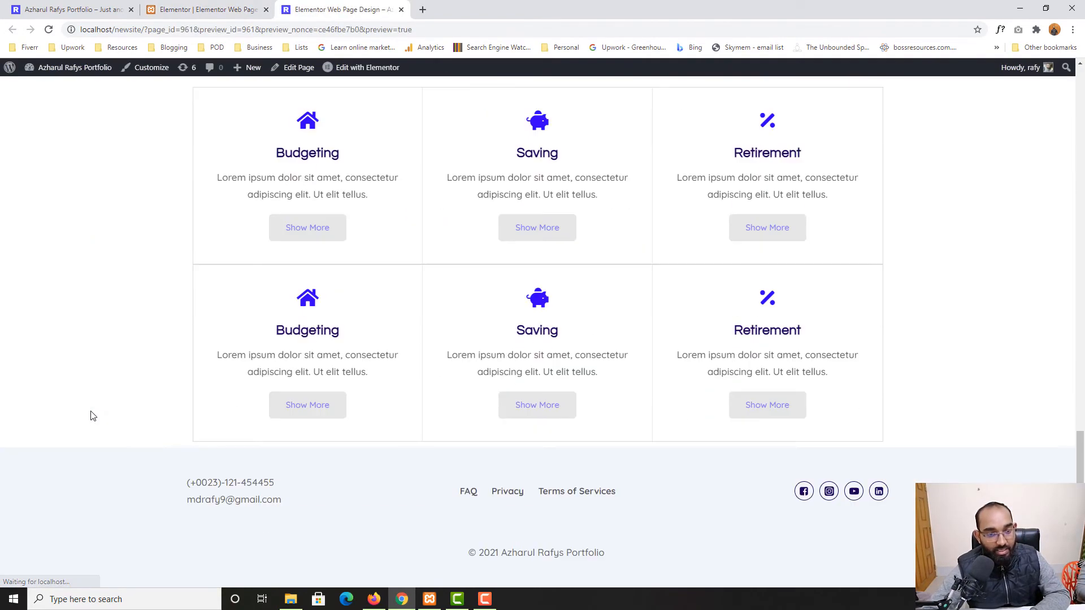
scroll(89, 415, "up", 1)
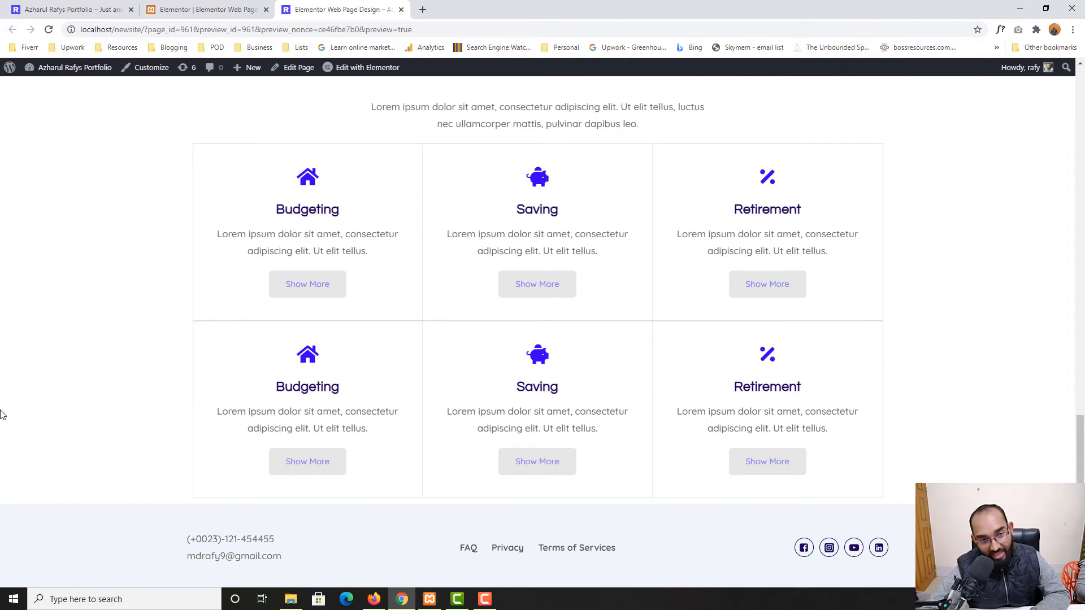
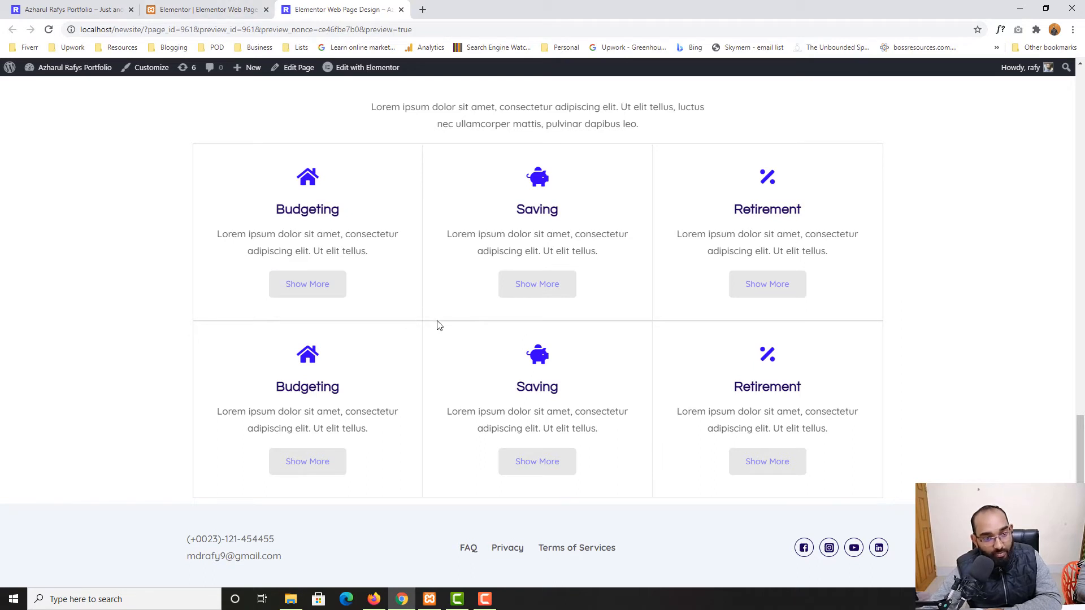
Unlink the border width values of the duplicated inner section and open its top border width for editing
left_click(204, 10)
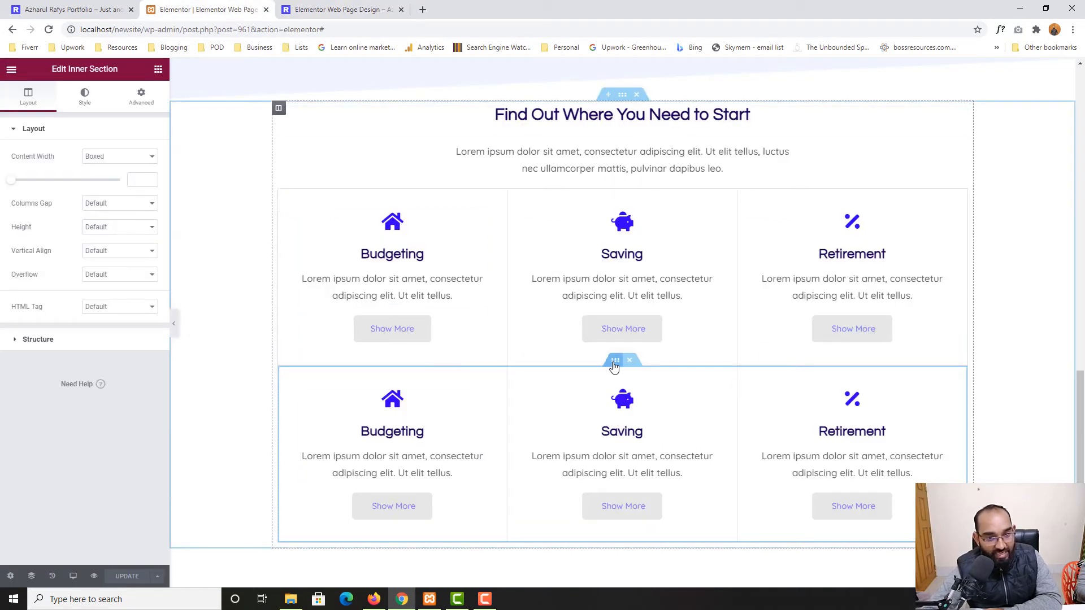
left_click(141, 102)
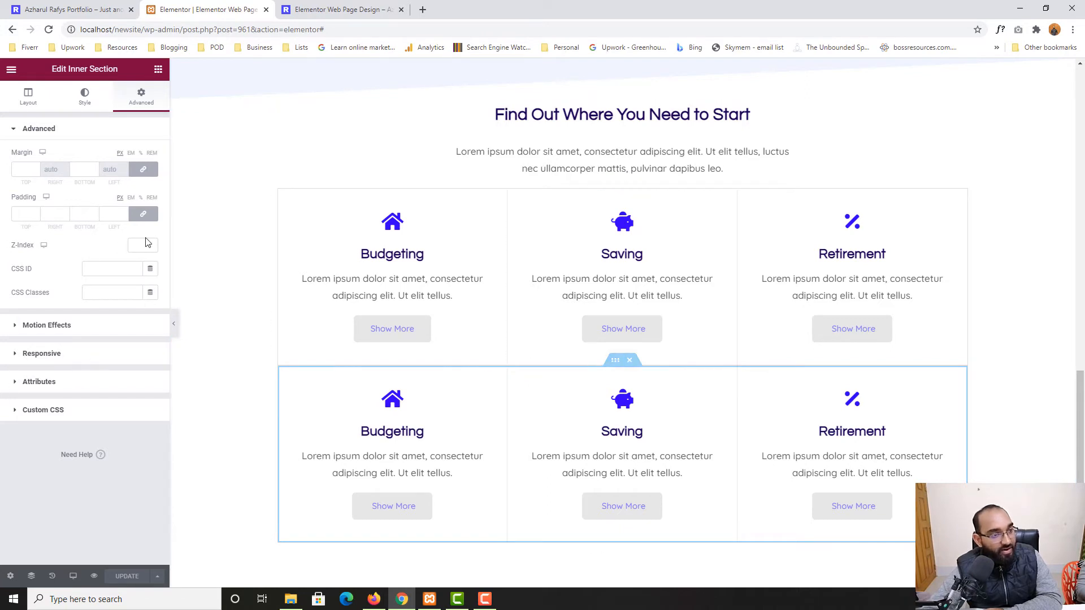
left_click(72, 108)
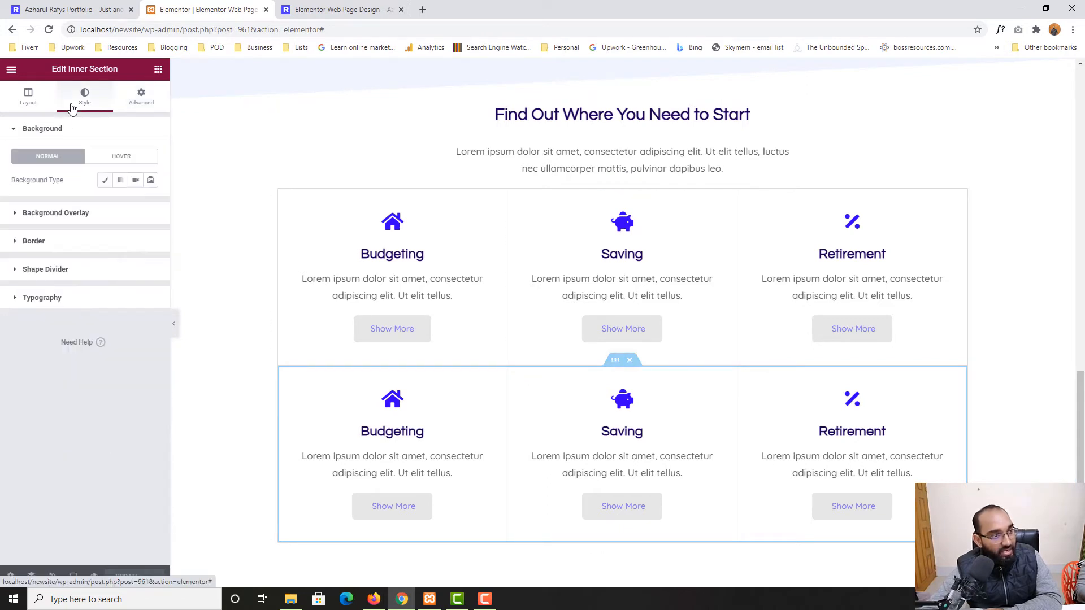
left_click(17, 240)
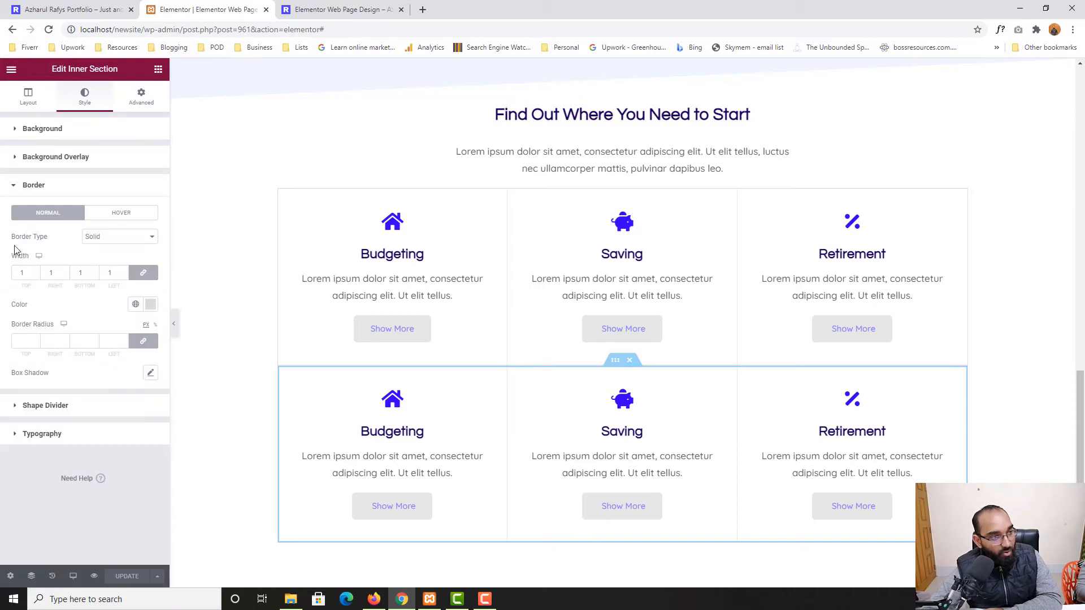
left_click(145, 274)
double_click(22, 273)
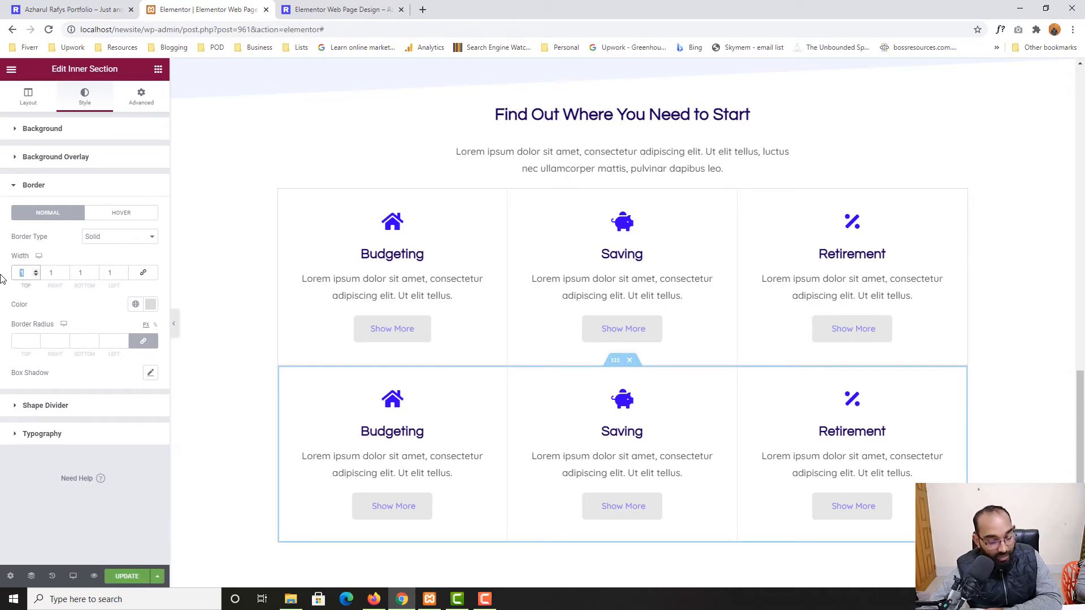
Set the lower card row's top border width to 0 and update the page
type("0")
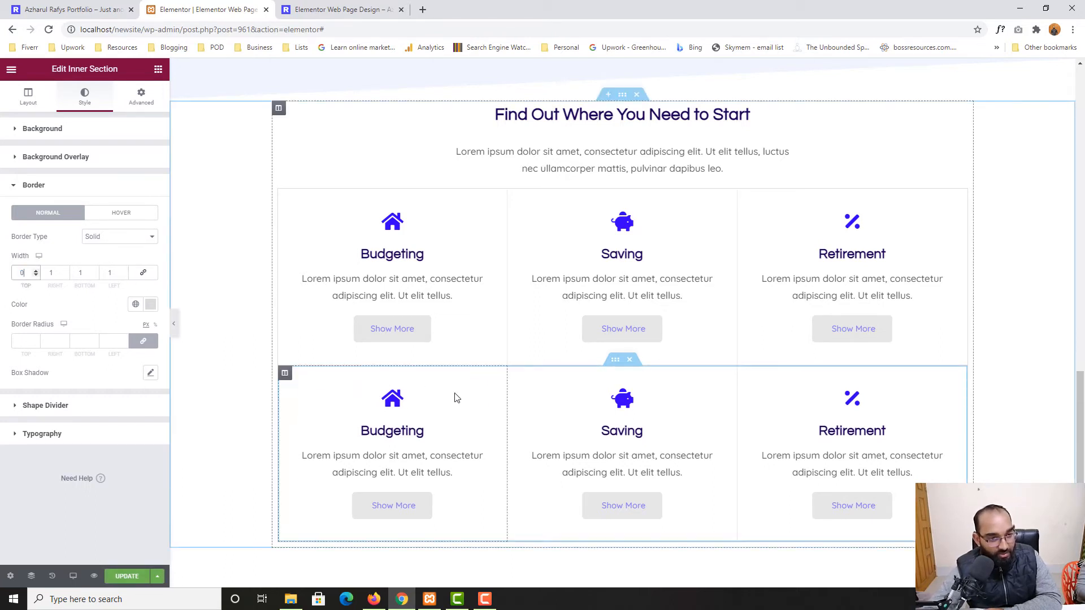
left_click(126, 576)
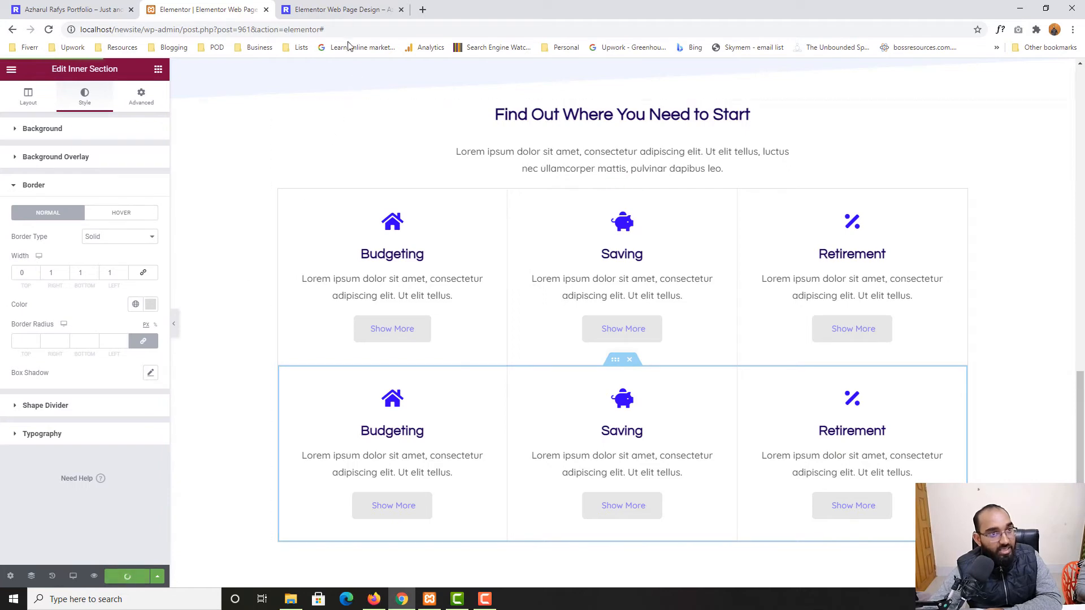
Examine the borders where the two card rows meet in the page preview and in the editor
left_click(347, 5)
scroll(7, 401, "down", 15)
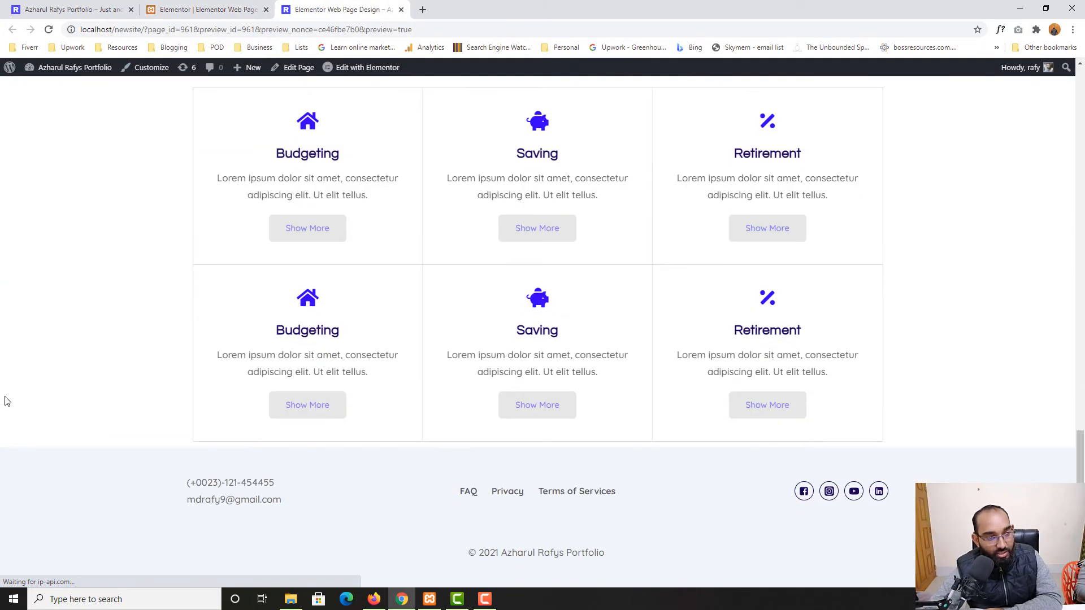
scroll(596, 329, "up", 2)
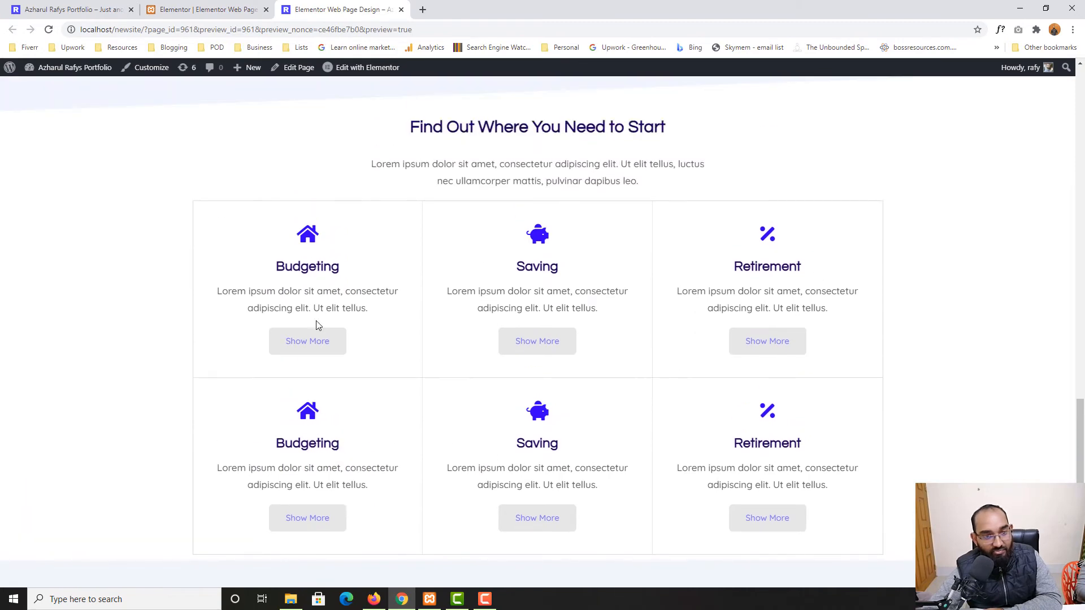
scroll(146, 322, "down", 2)
left_click(206, 10)
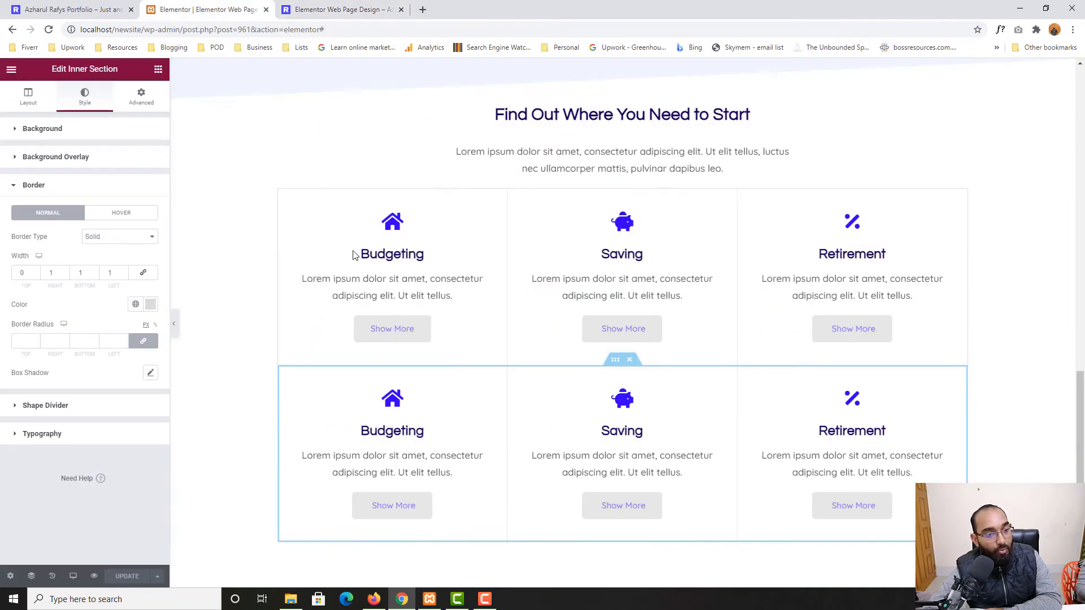
scroll(368, 369, "down", 2)
left_click(109, 5)
left_click(226, 11)
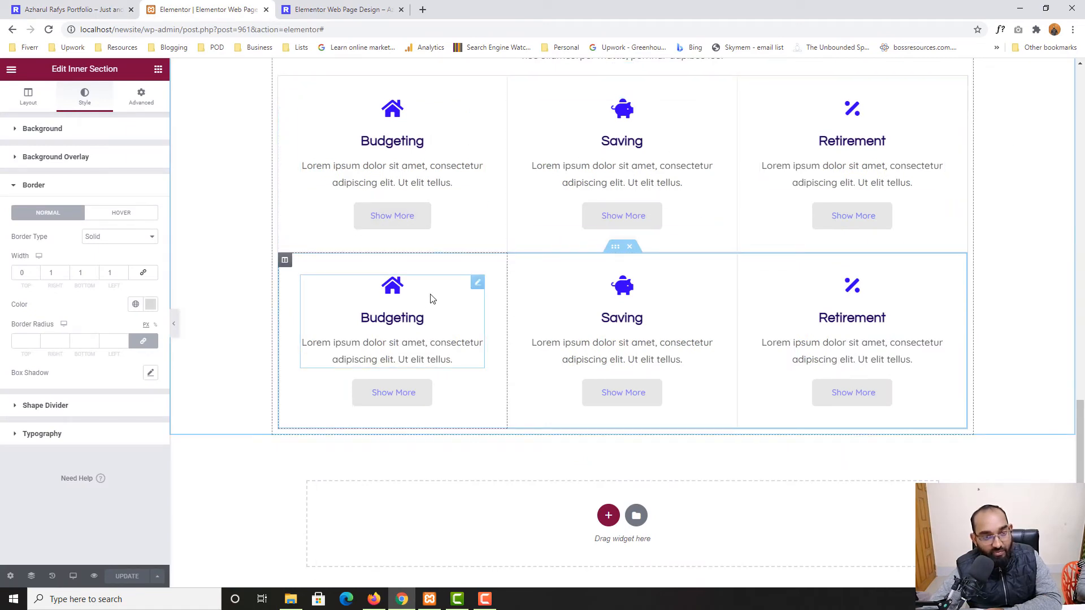
scroll(478, 322, "up", 2)
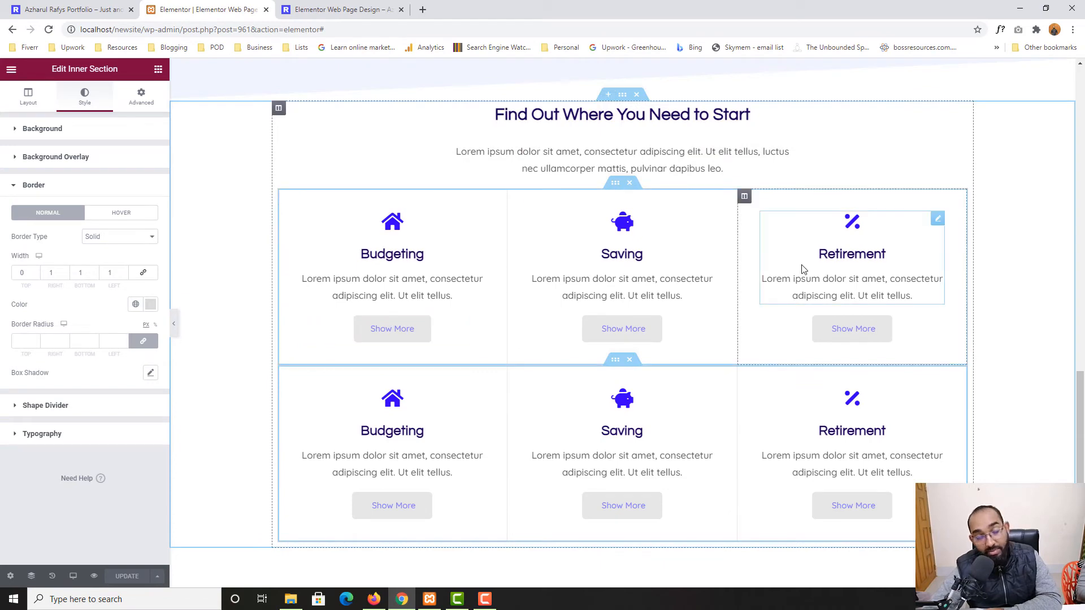
scroll(489, 281, "up", 2)
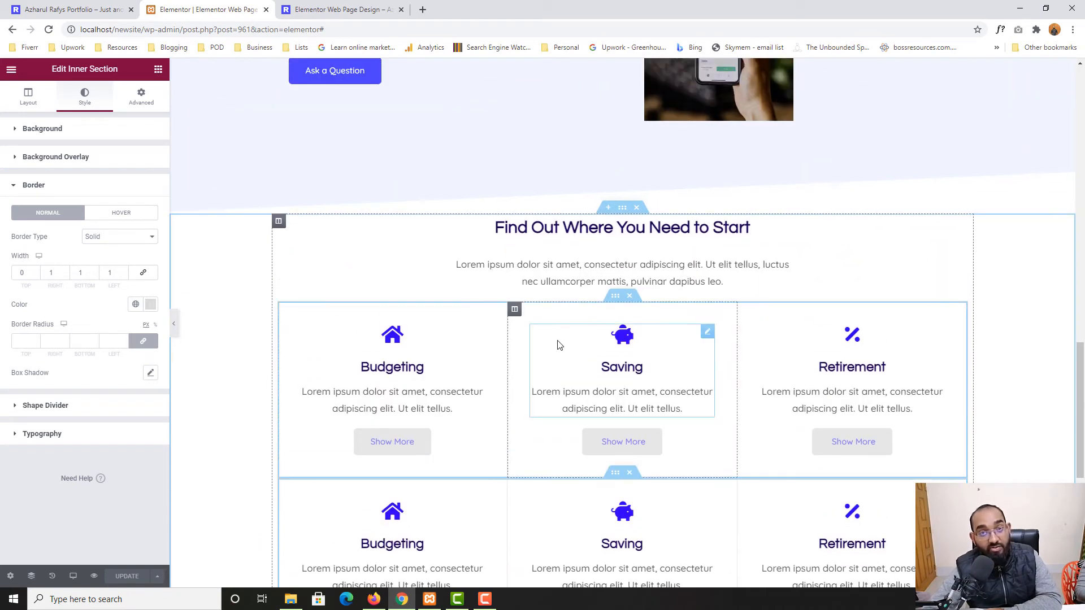
scroll(552, 270, "down", 1)
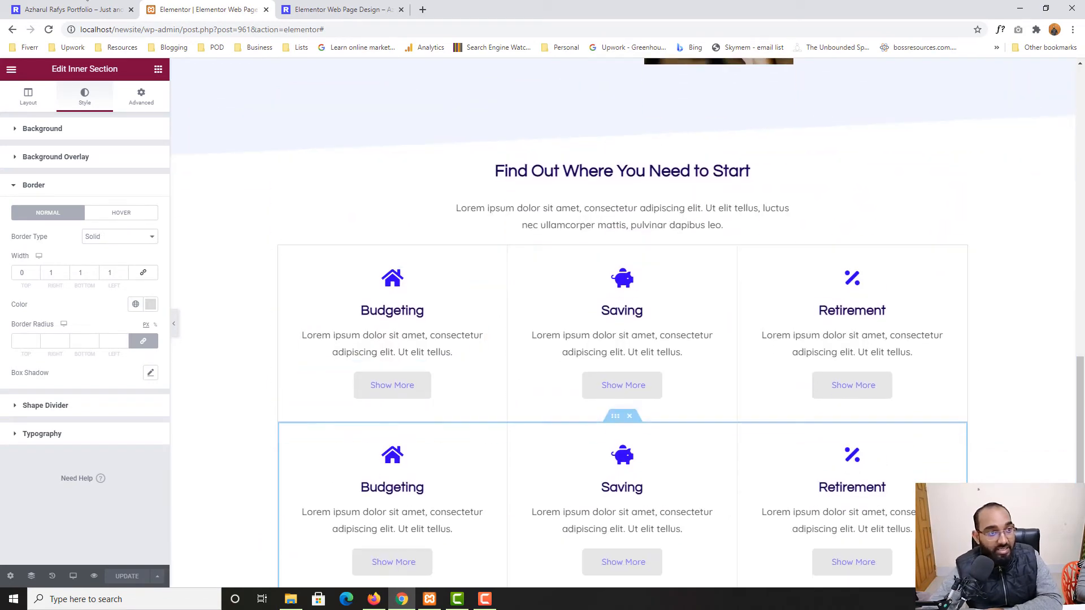
Compare the spacing around the "Find Out Where You Need to Start" section on the reference page with the preview
left_click(75, 10)
scroll(204, 339, "up", 5)
scroll(408, 221, "down", 1)
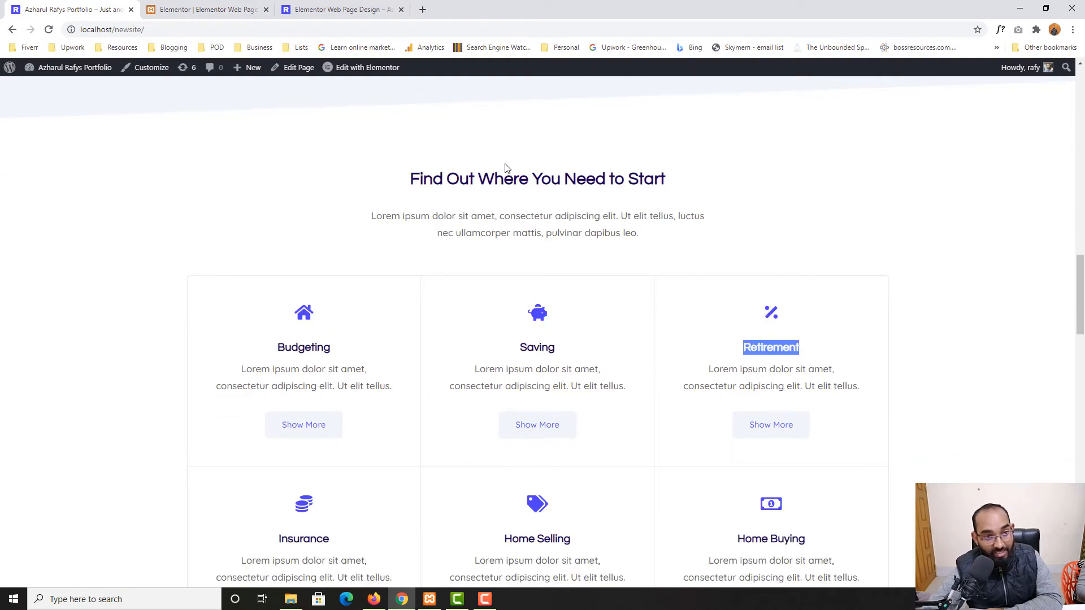
scroll(497, 186, "up", 1)
scroll(473, 212, "down", 7)
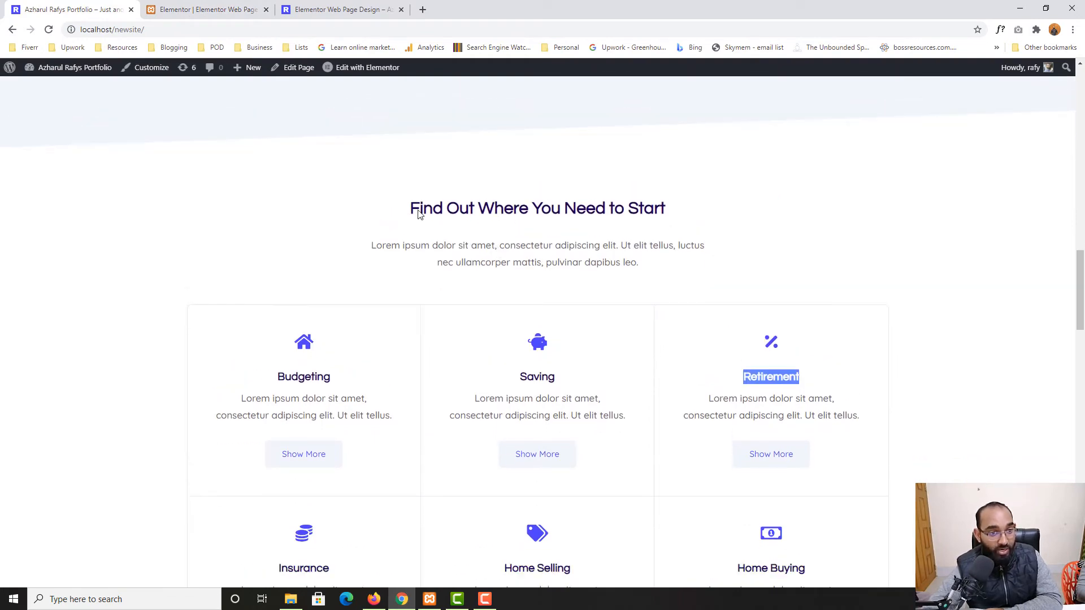
scroll(484, 334, "up", 6)
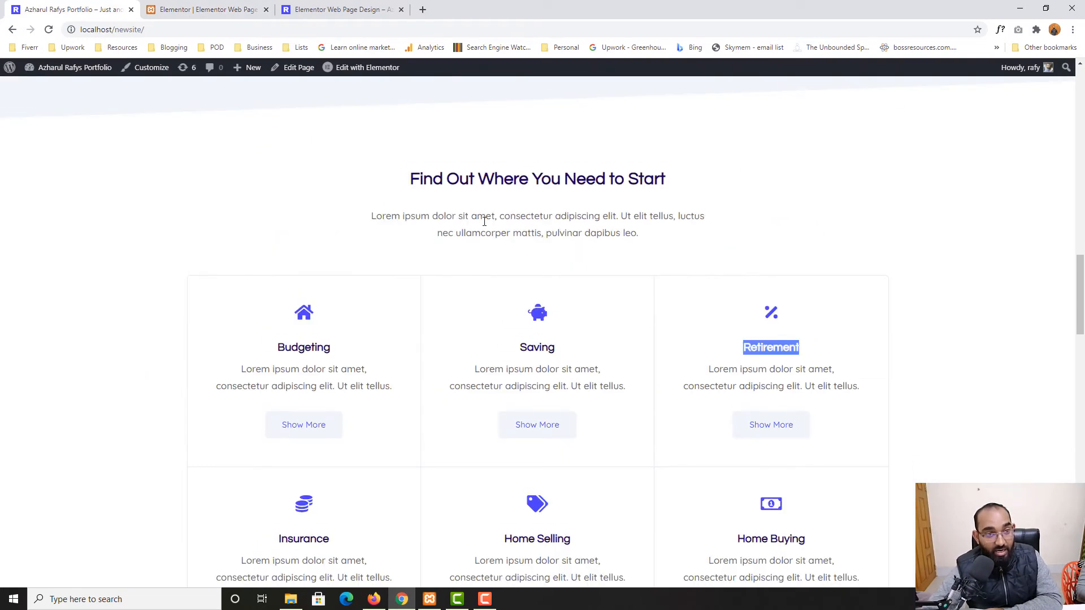
scroll(498, 405, "down", 4)
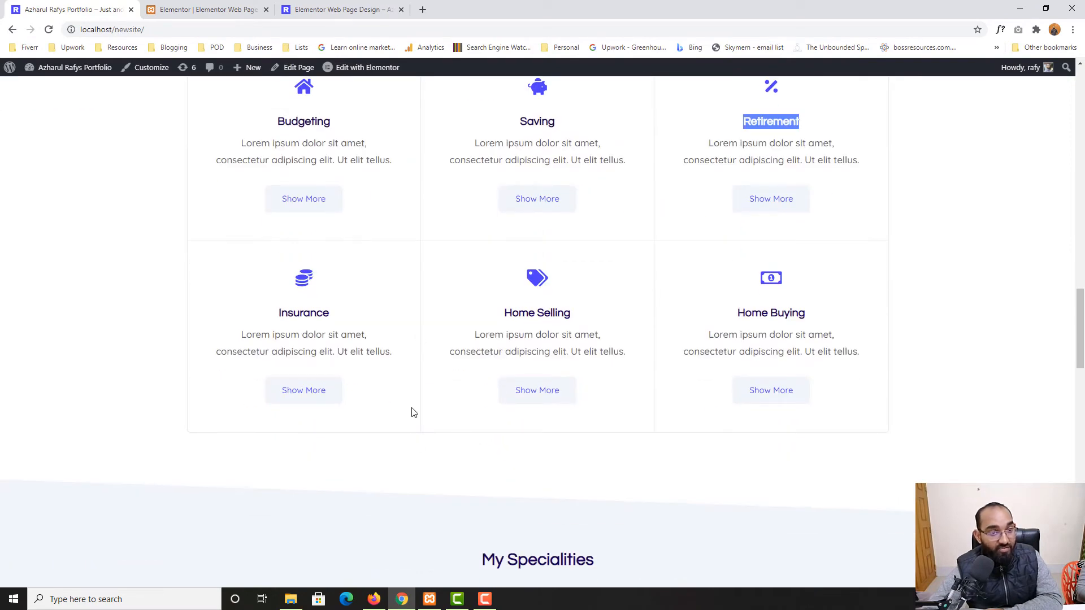
left_click(309, 8)
scroll(194, 317, "up", 4)
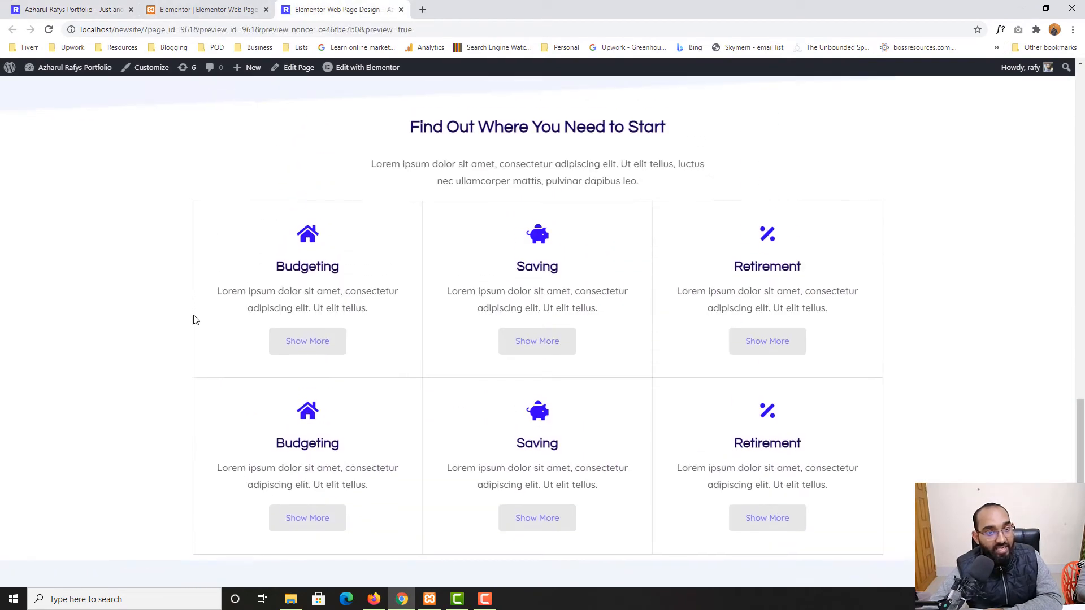
Unlink the padding values of the "Find Out Where You Need to Start" section and set its top padding to 100 px
left_click(203, 9)
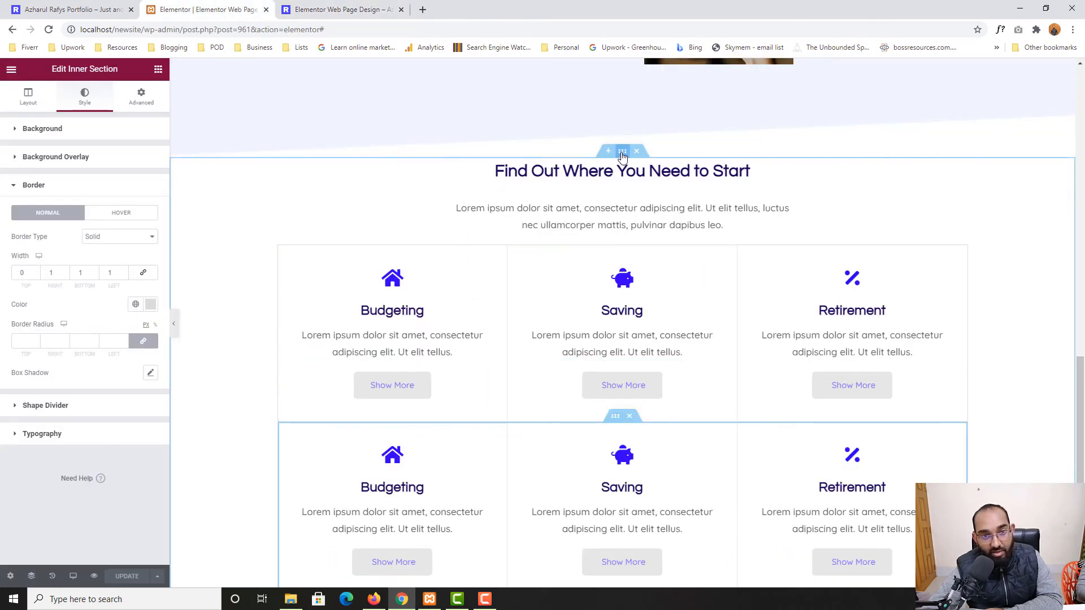
left_click(622, 153)
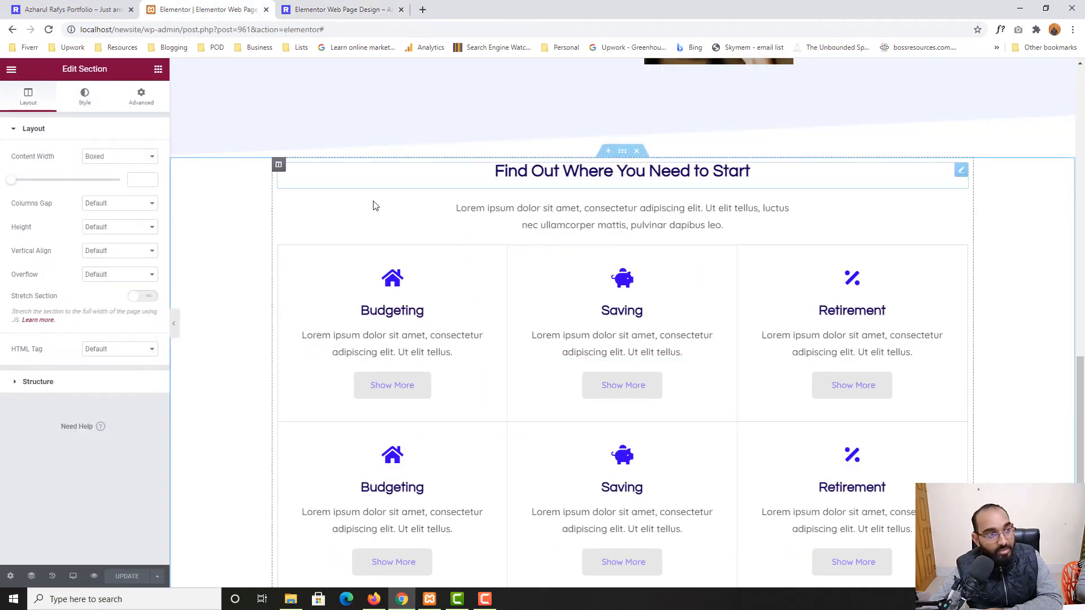
left_click(142, 105)
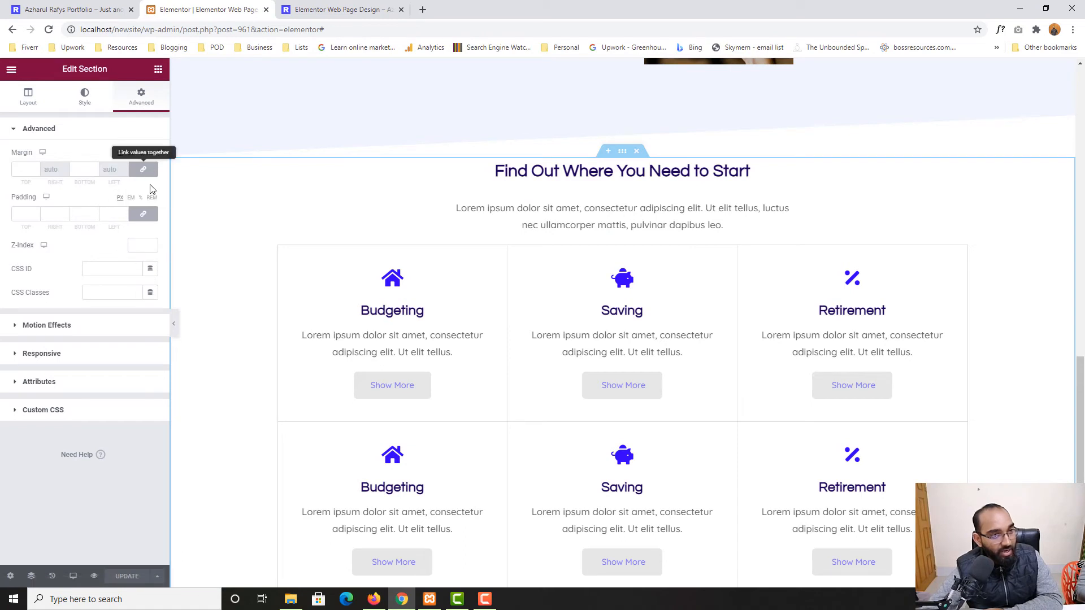
left_click(144, 216)
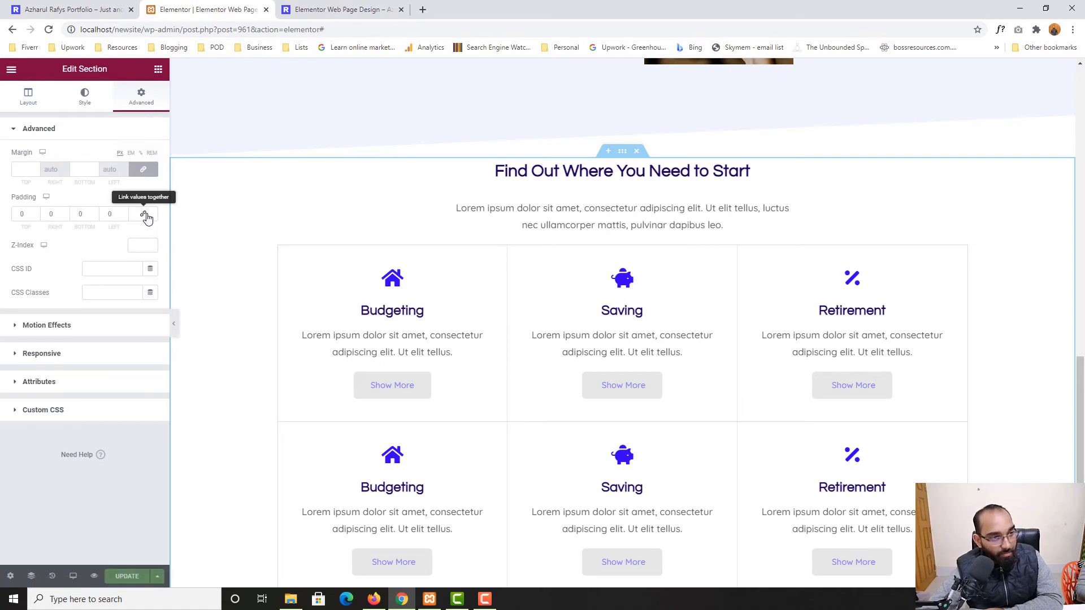
left_click(22, 215)
type("100")
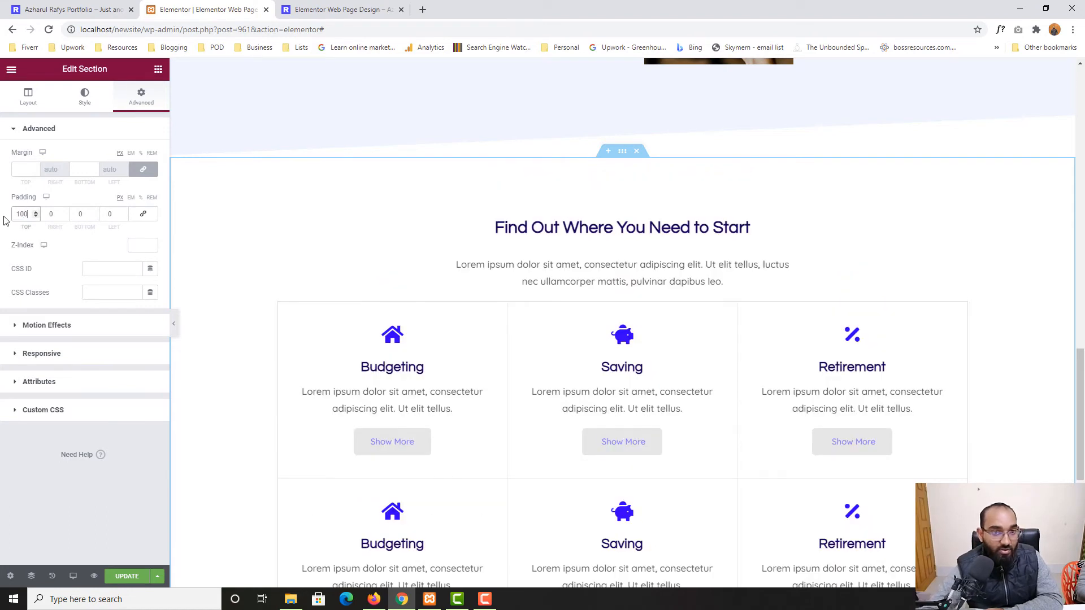
Set the section's bottom padding to 100 px and save the page
left_click(80, 215)
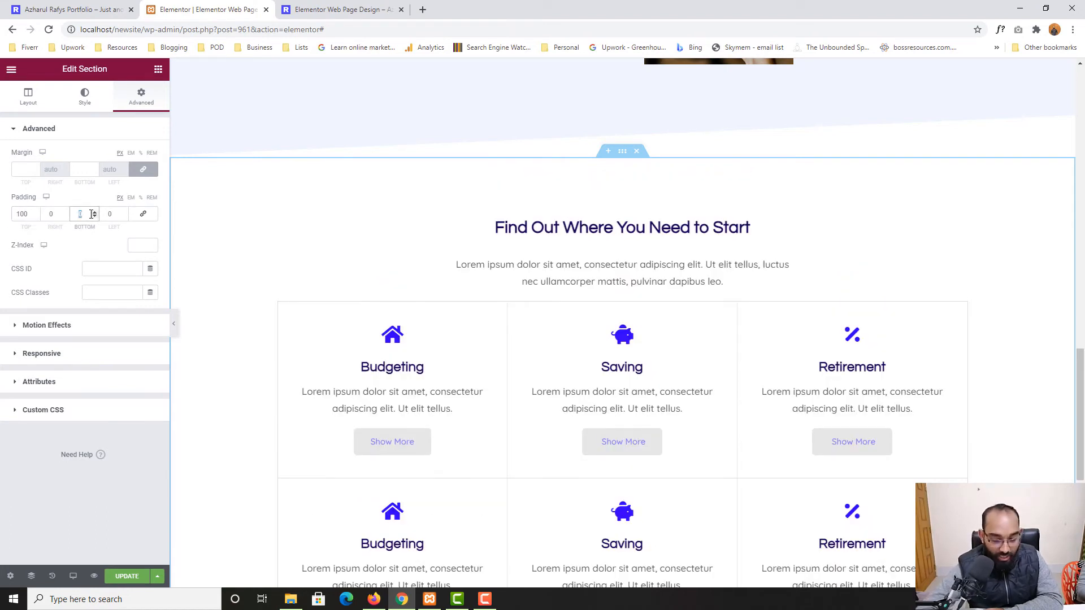
type("100")
scroll(379, 435, "down", 6)
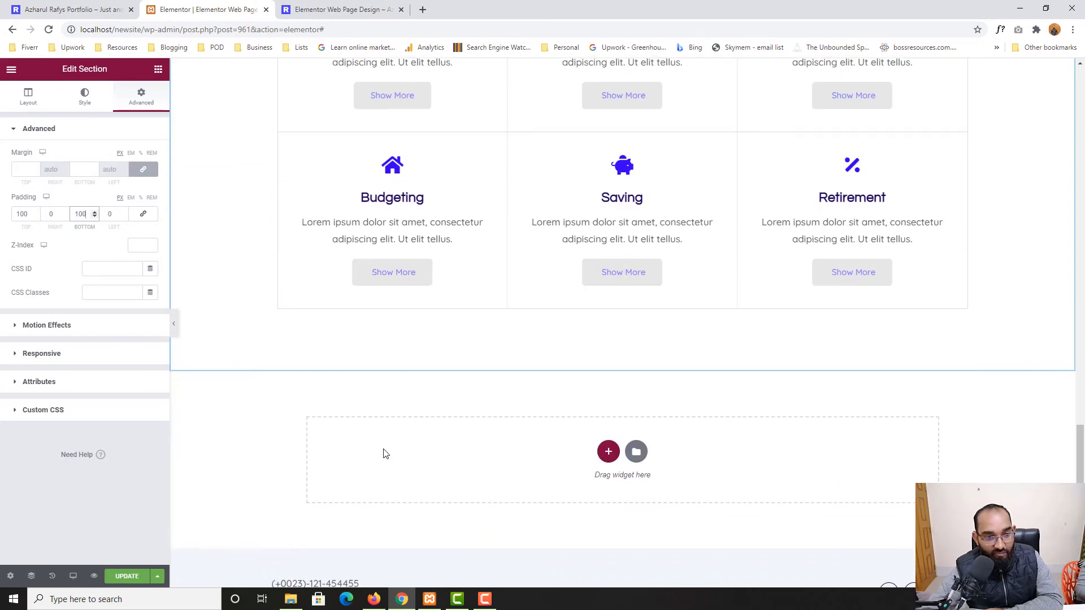
scroll(461, 440, "up", 3)
scroll(586, 252, "up", 5)
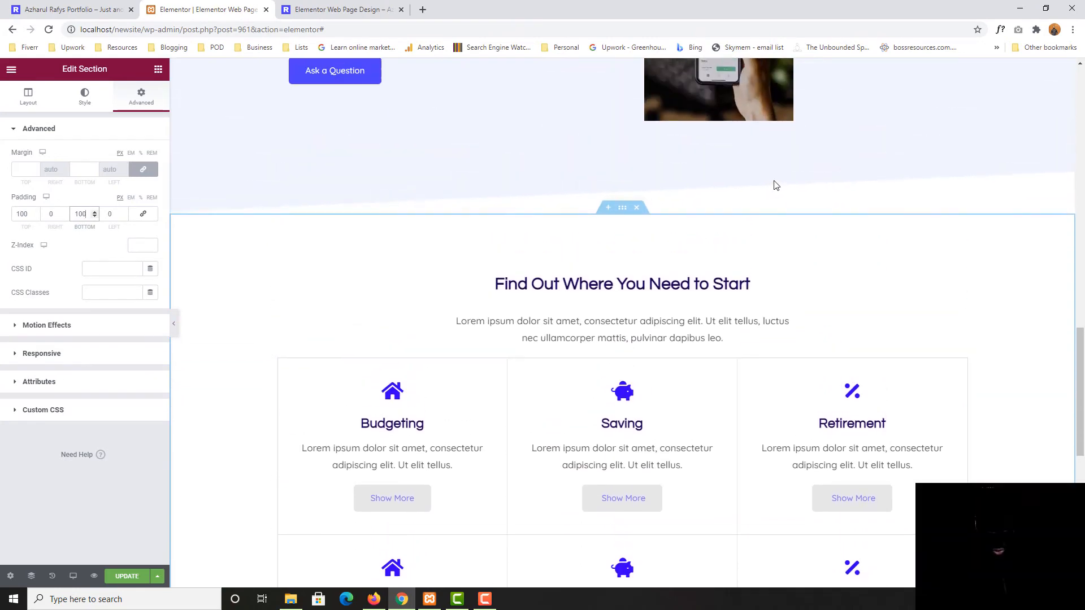
scroll(649, 340, "down", 4)
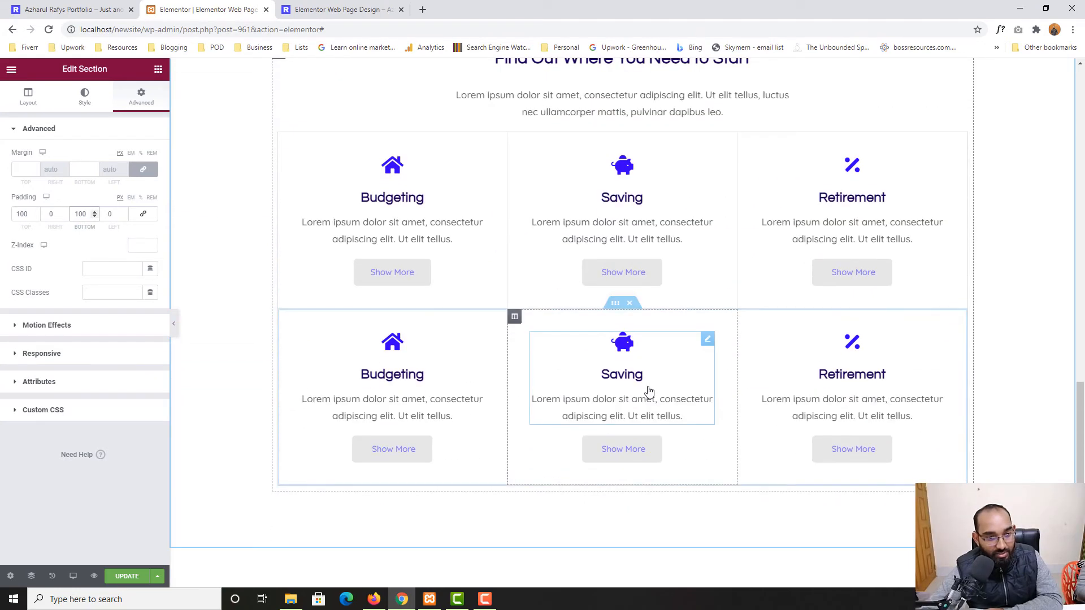
key("ctrl+s")
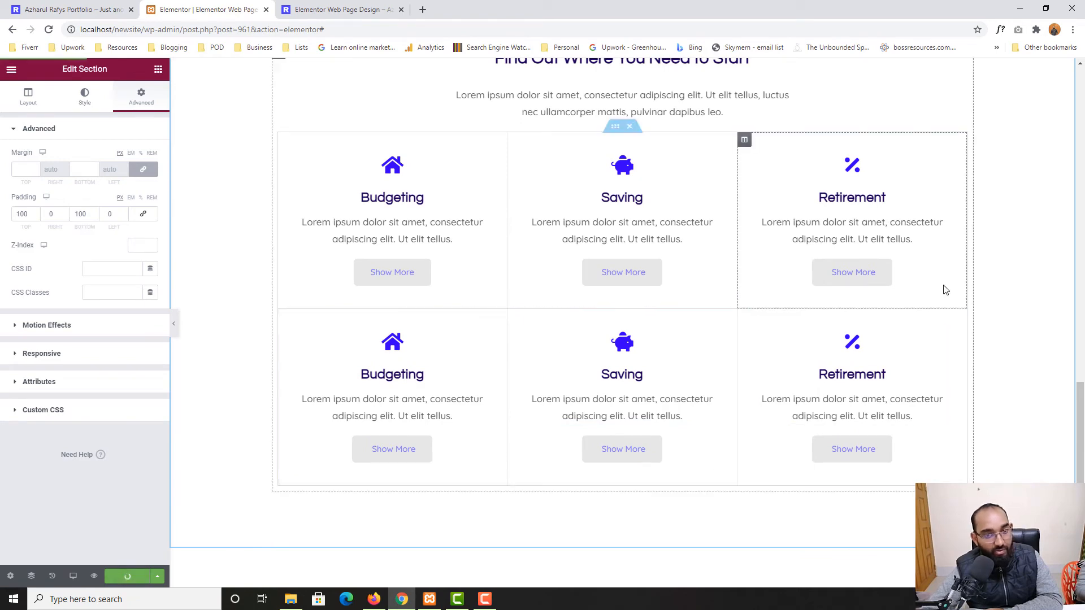
Inspect the outer corners of the card grid's border on the reference page
left_click(64, 9)
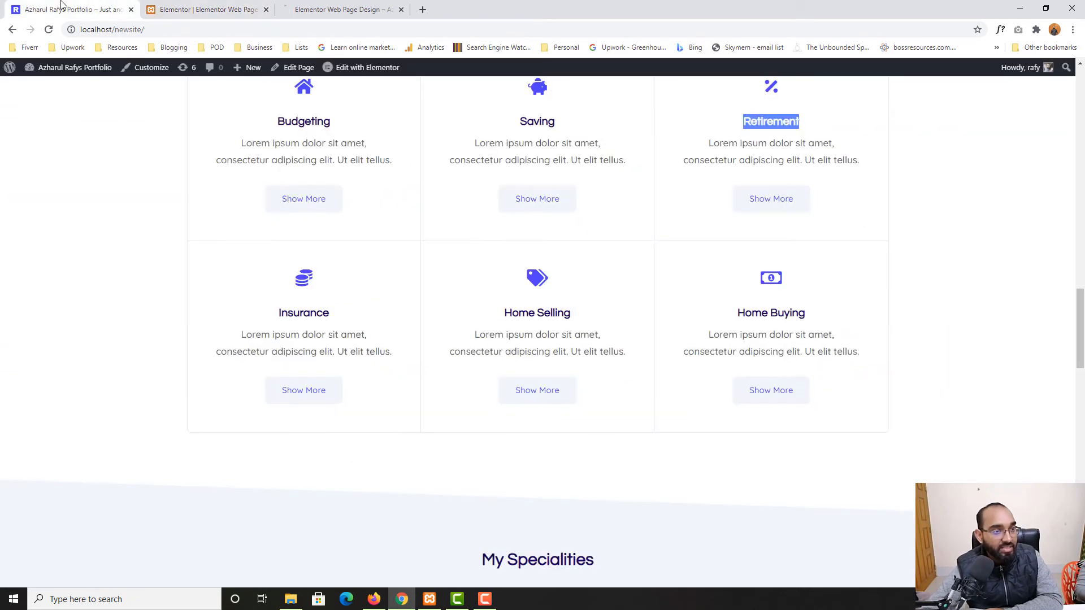
left_click(152, 7)
left_click(69, 7)
scroll(113, 282, "up", 3)
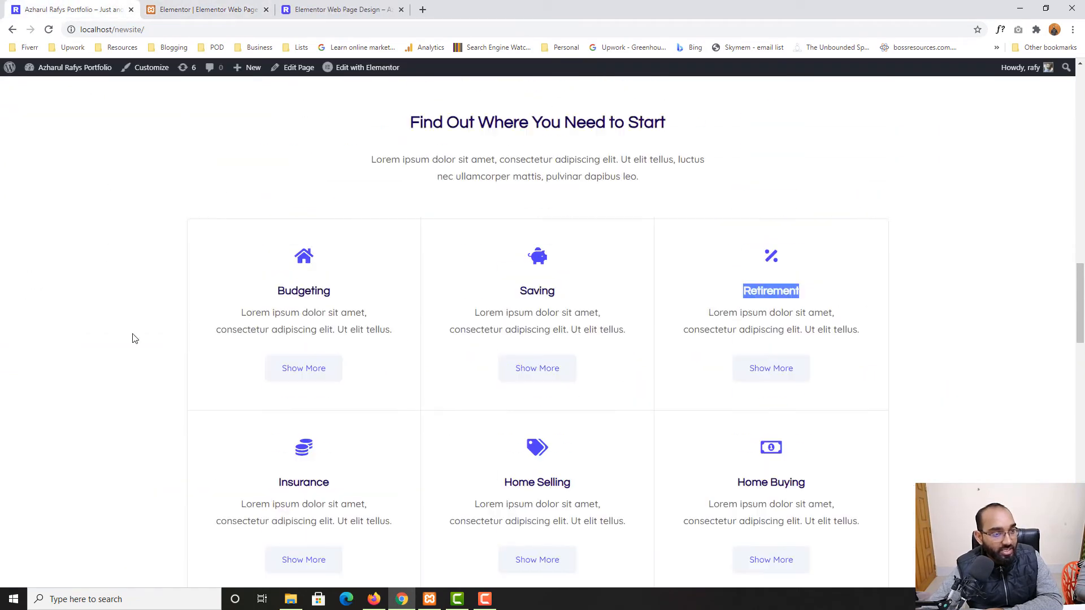
left_click_drag(185, 220, 194, 218)
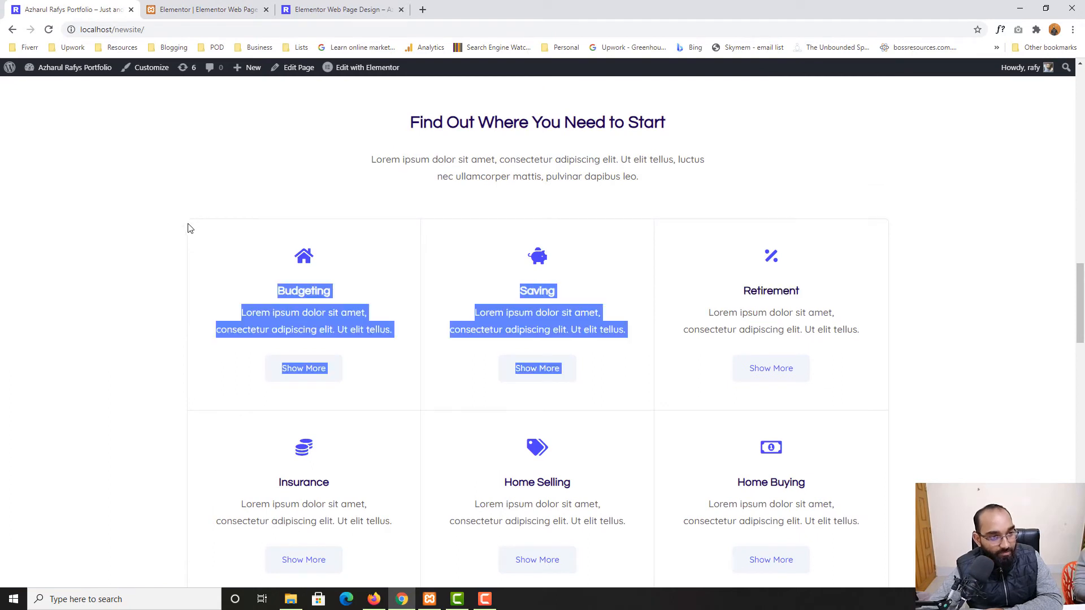
left_click(187, 221)
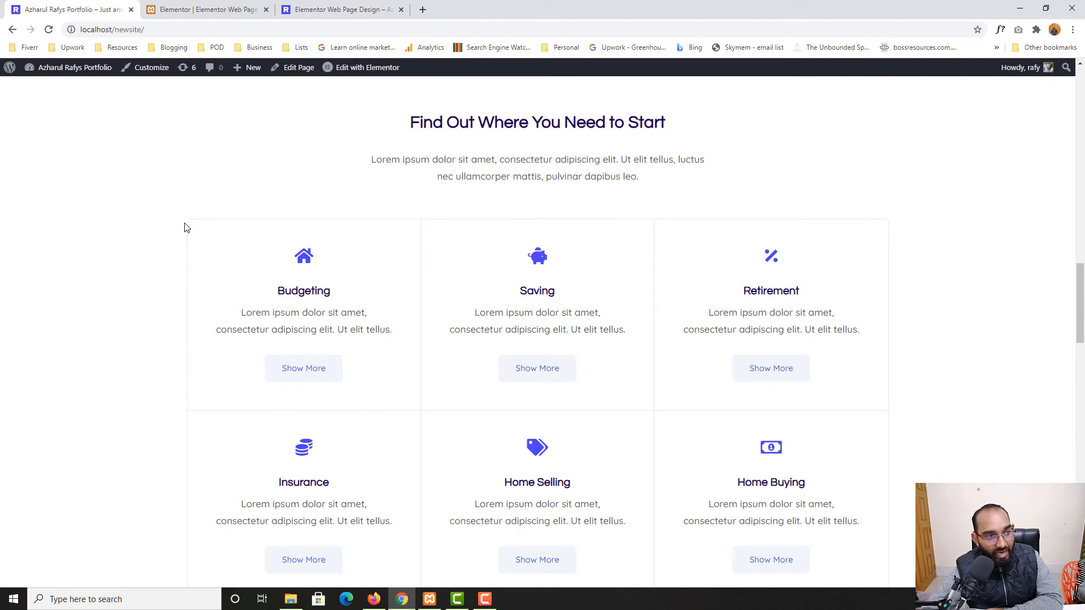
Unlink the upper card row's border radius values and set the top and left radius to 5 px
left_click(175, 5)
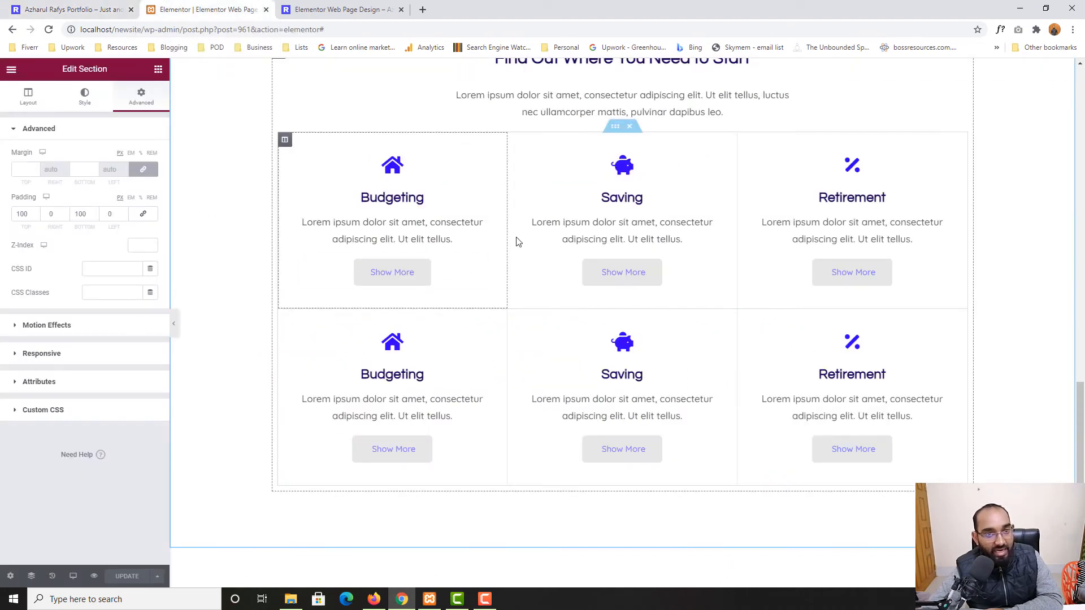
left_click(614, 126)
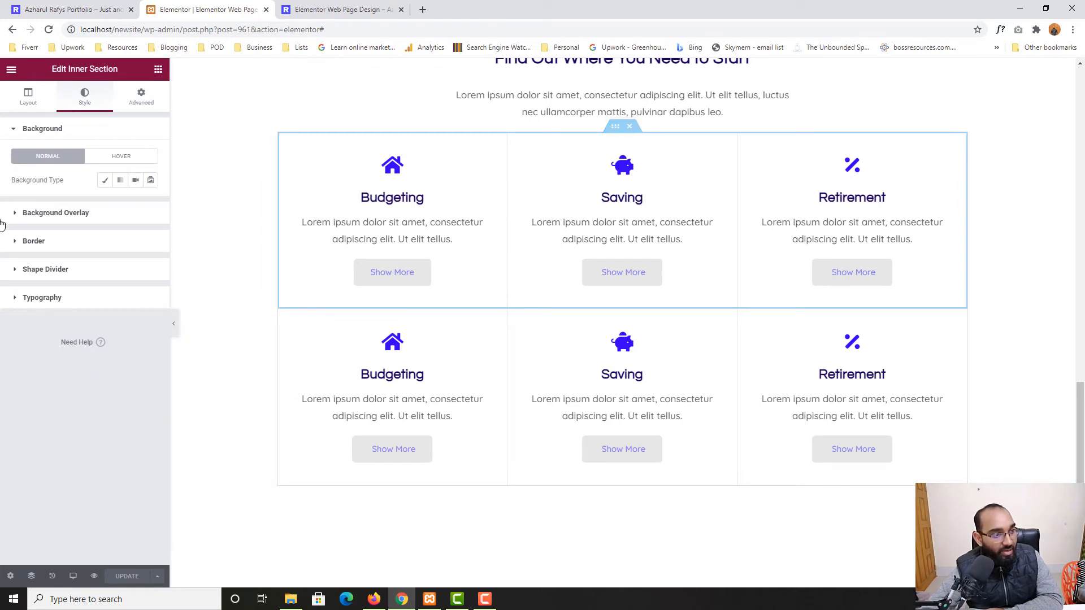
left_click(24, 241)
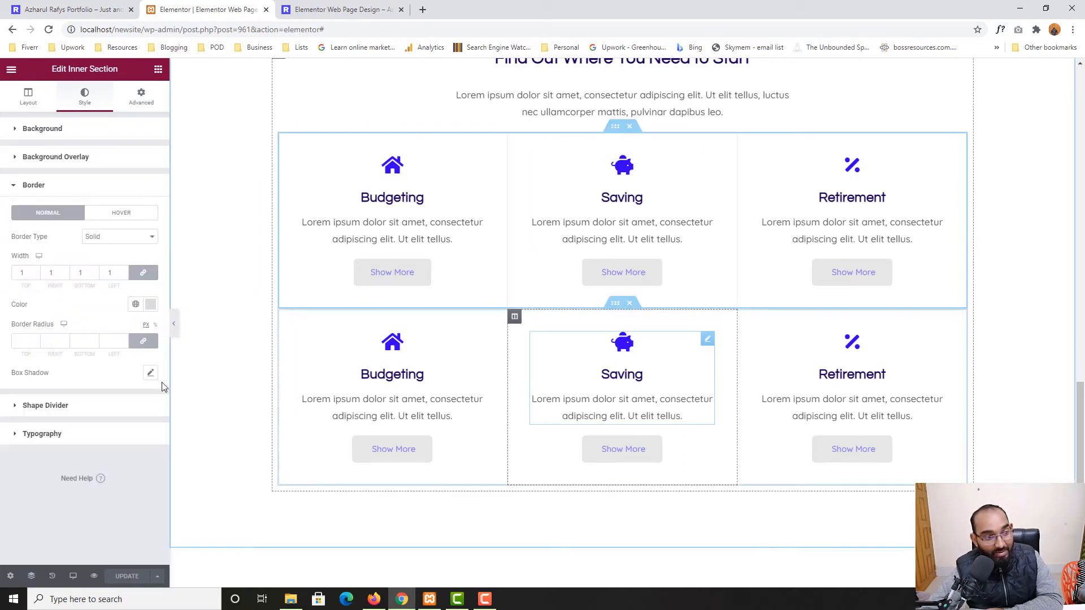
left_click(151, 347)
left_click(23, 342)
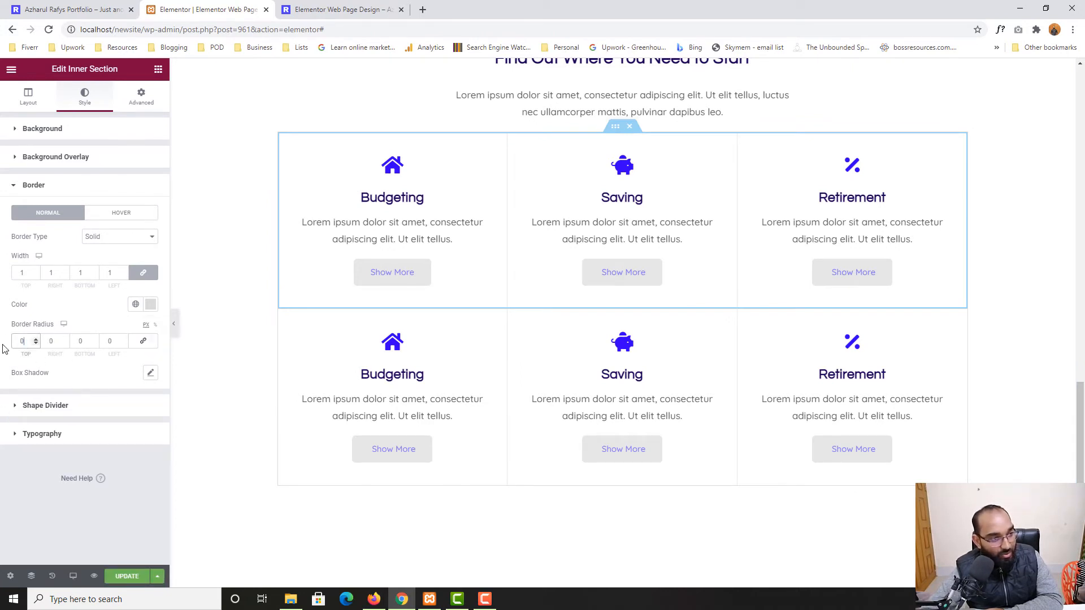
type("5")
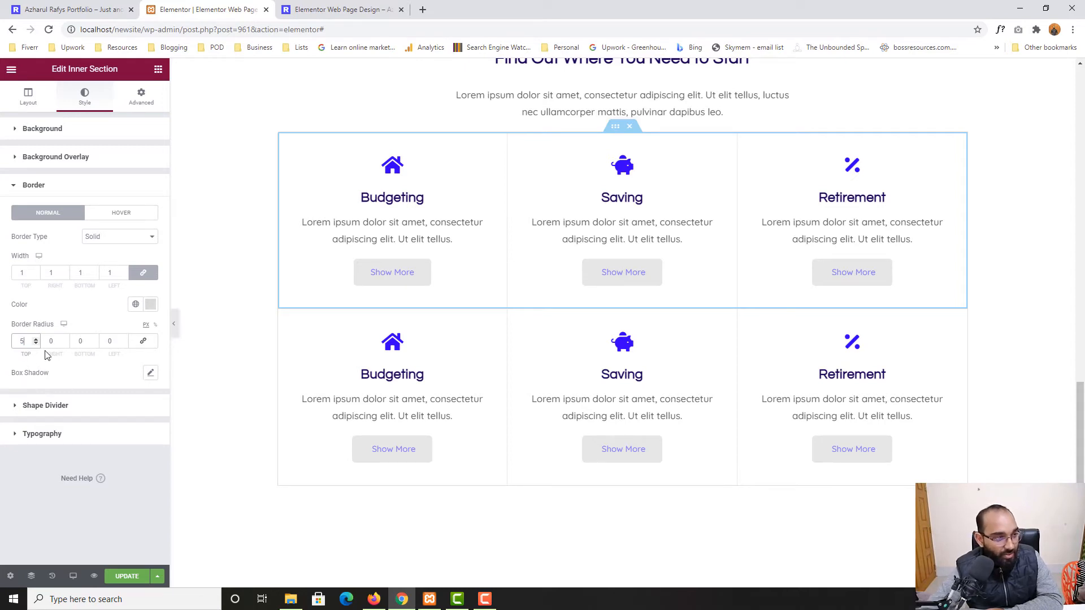
left_click(109, 342)
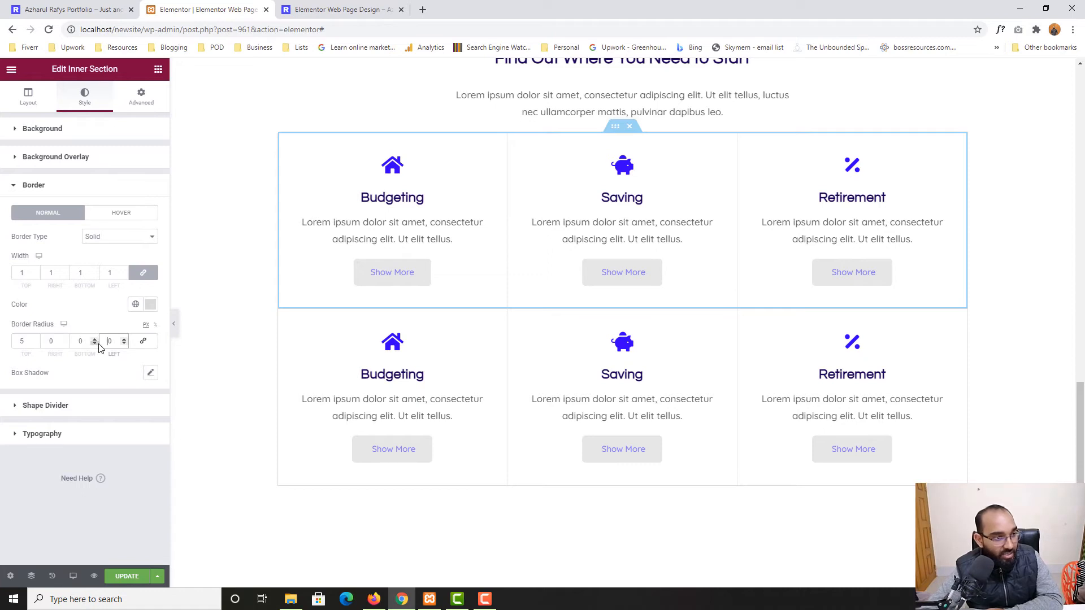
double_click(115, 342)
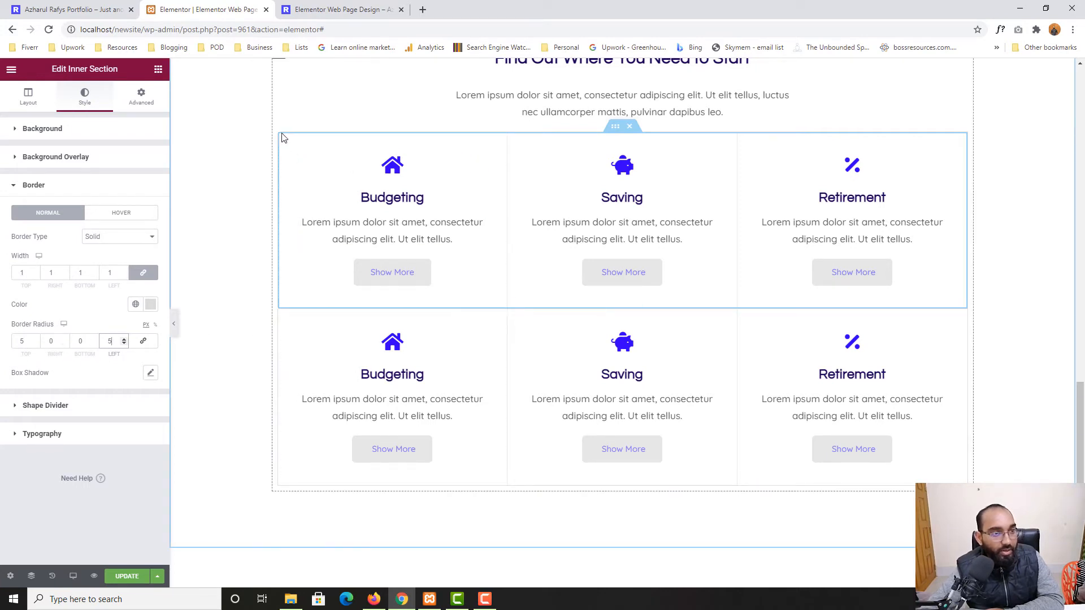
Set the upper card row's left border radius to 0 and its right border radius to 5 px, and save the page
left_click(106, 340)
type("0")
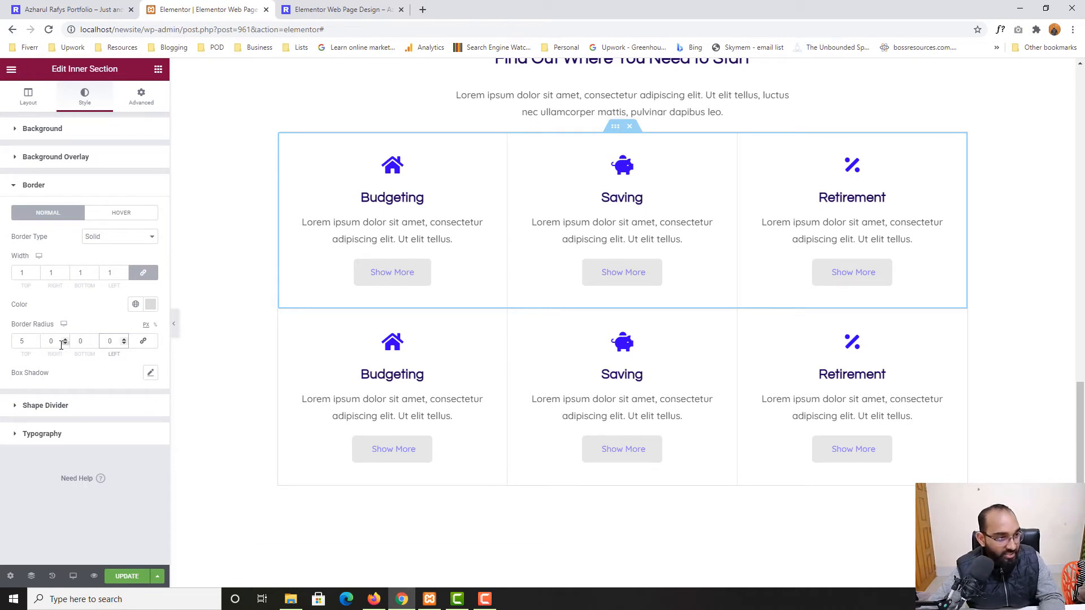
left_click(60, 342)
type("5")
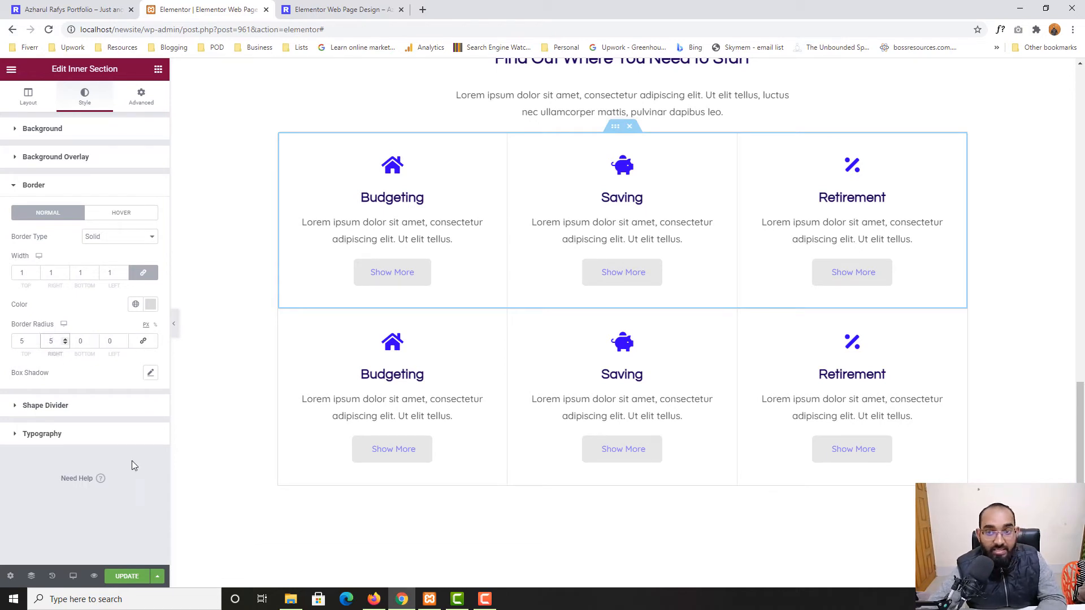
left_click(126, 576)
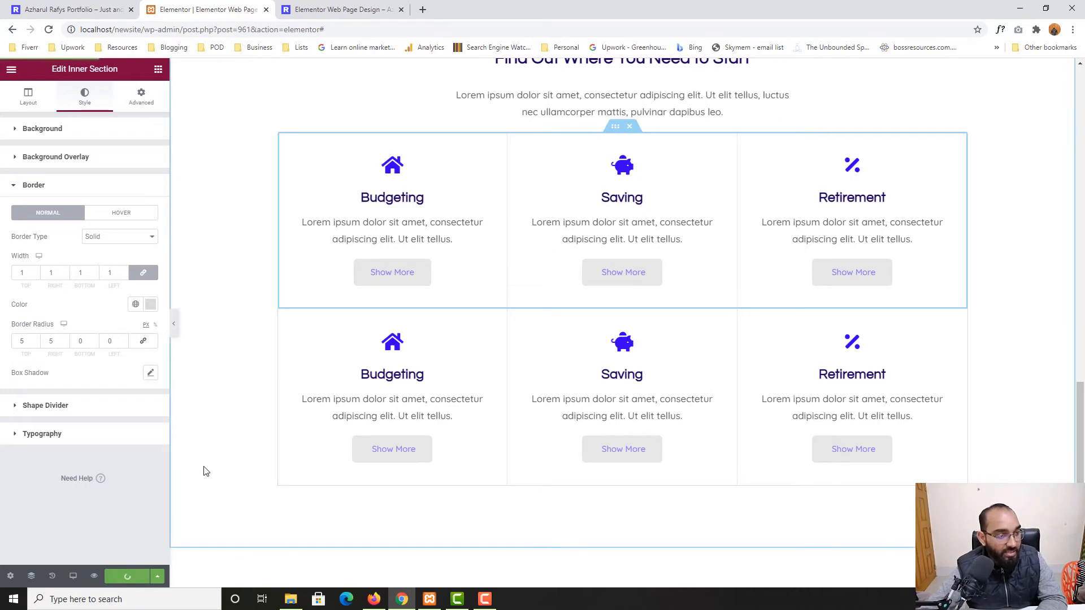
Reload the page preview and compare the card grid's outer corners with those on the reference page
left_click(333, 10)
key("F5")
scroll(113, 362, "down", 20)
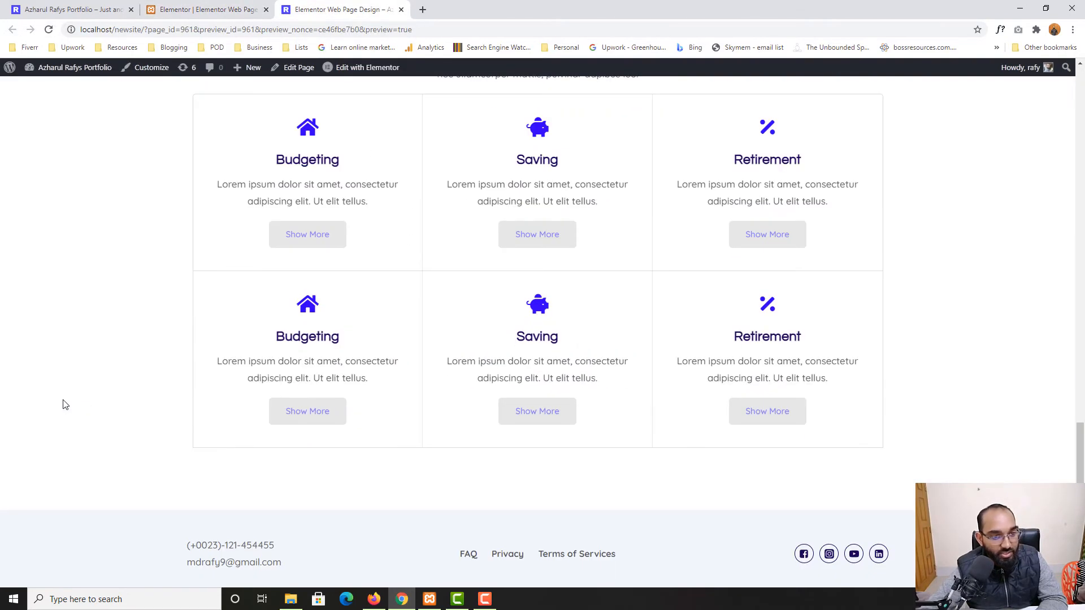
scroll(50, 405, "up", 2)
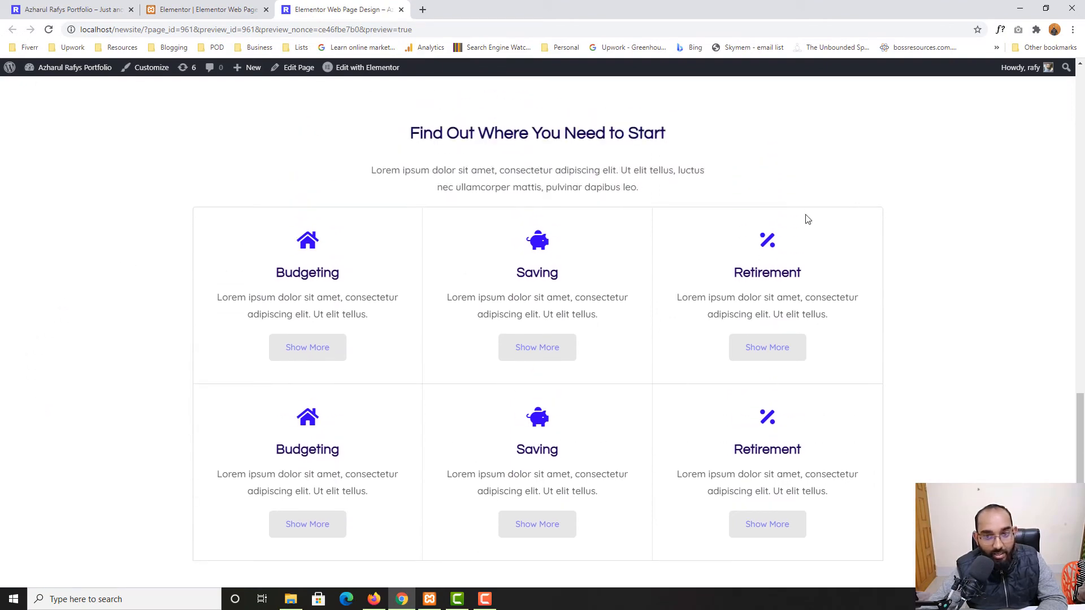
scroll(994, 347, "down", 3)
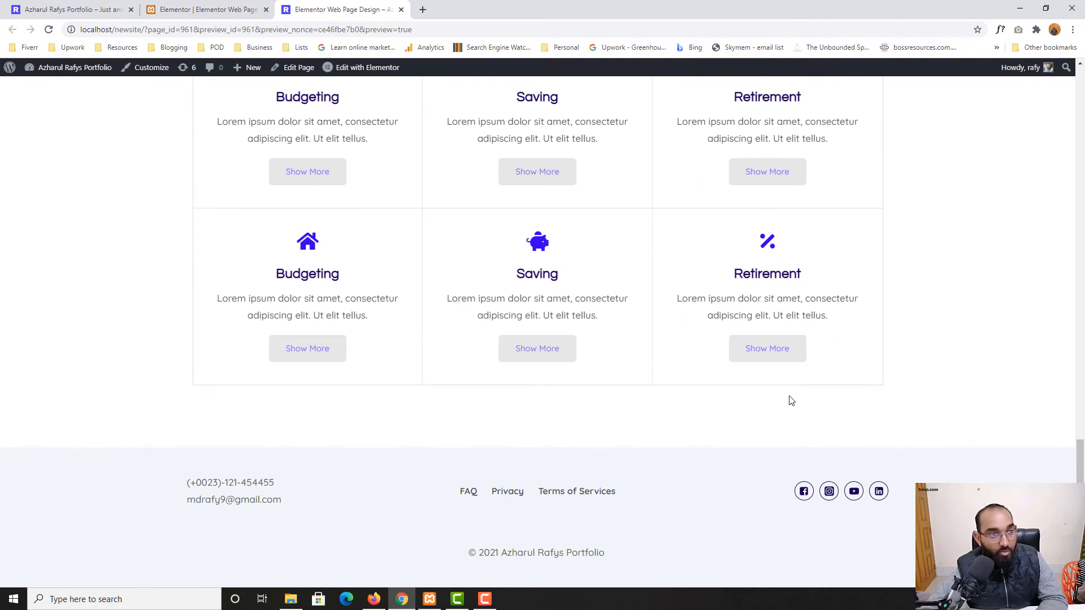
left_click(100, 7)
scroll(193, 274, "down", 7)
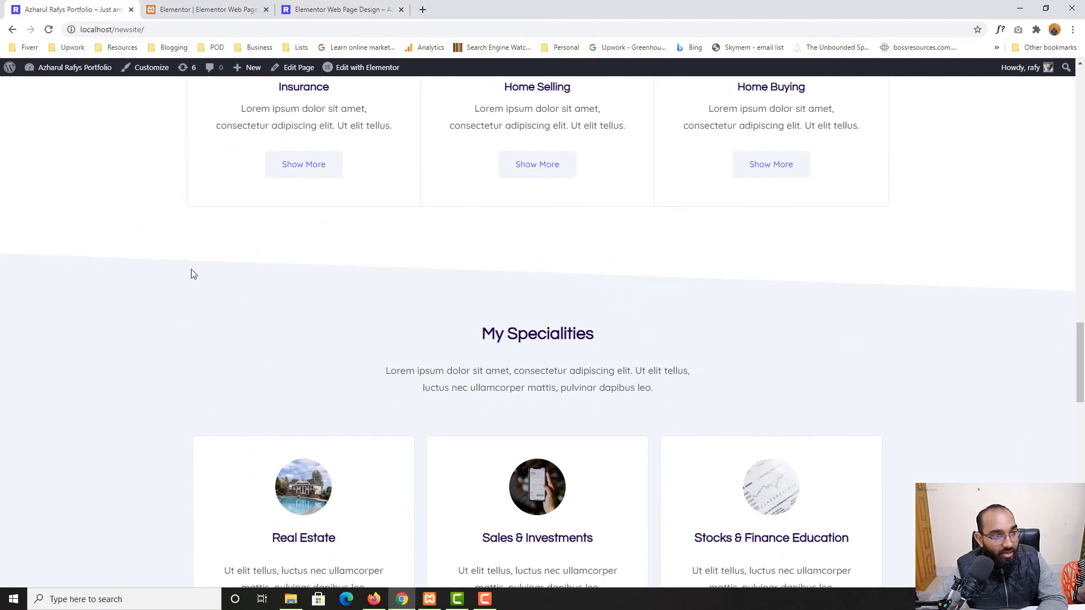
Unlink the lower card row's border radius values, set the bottom and left radius to 5 px, and save the page
left_click(206, 7)
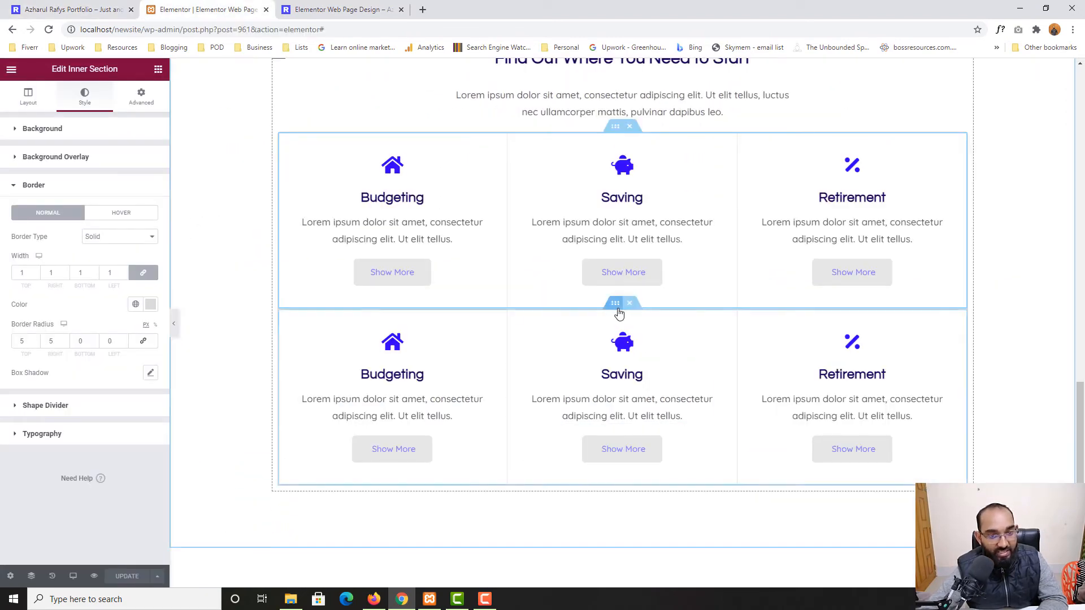
left_click(619, 314)
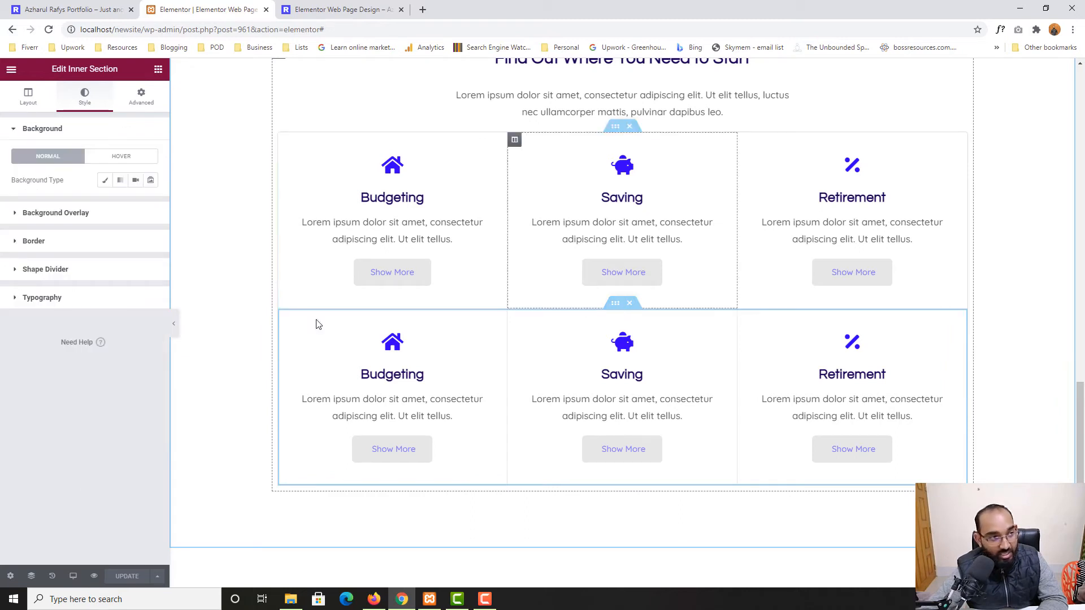
left_click(58, 242)
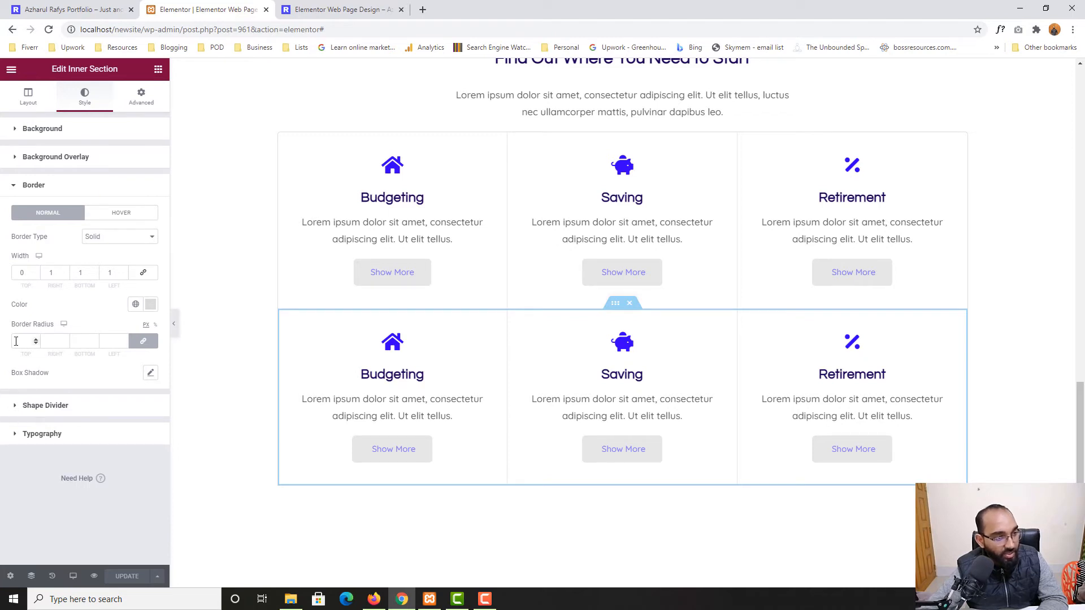
left_click(142, 341)
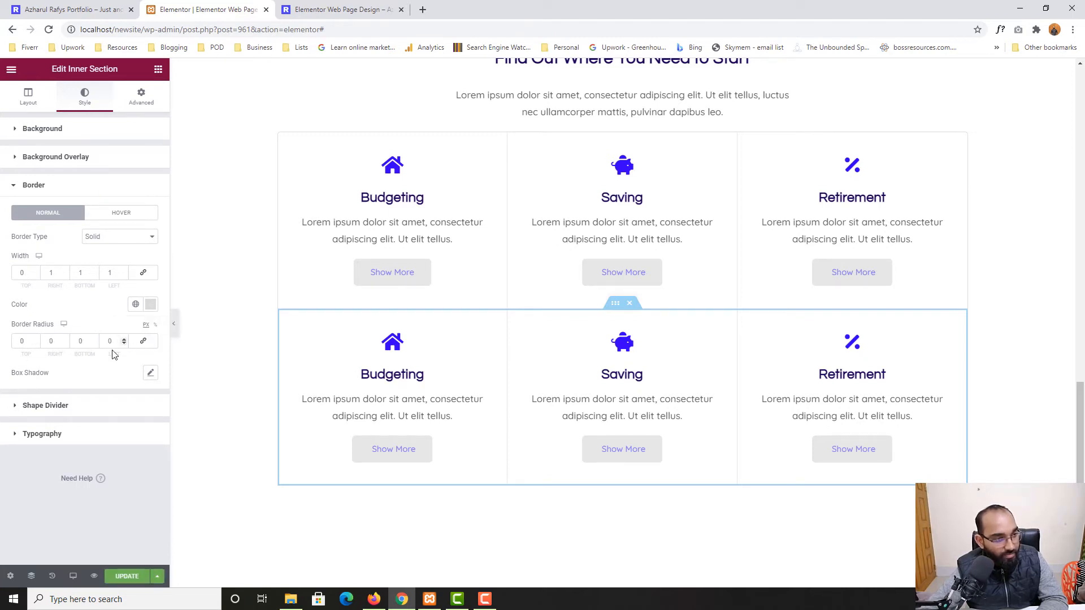
left_click(80, 342)
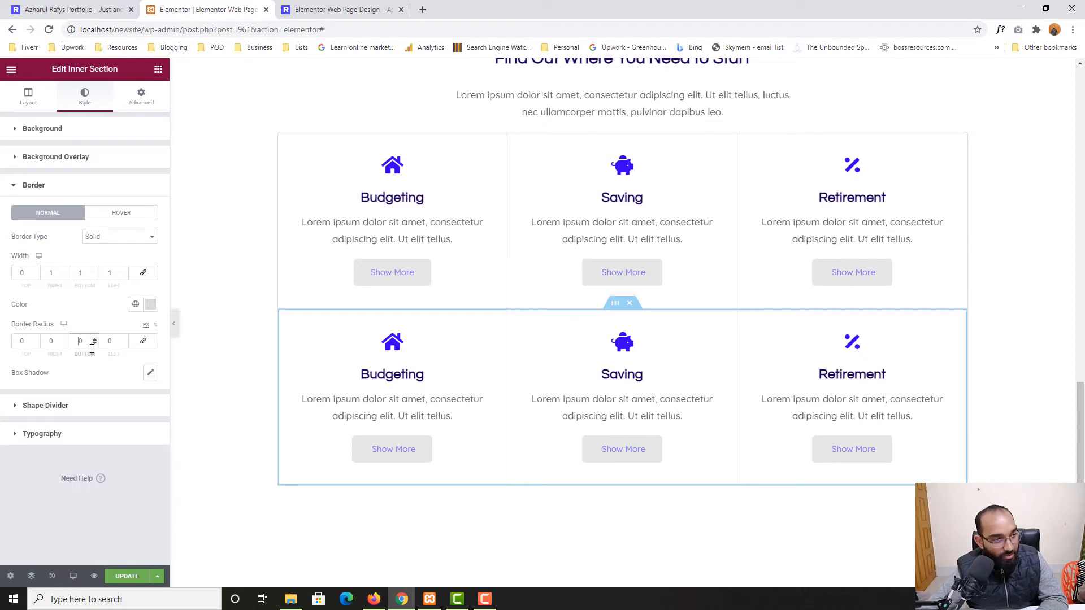
type("5")
left_click(120, 342)
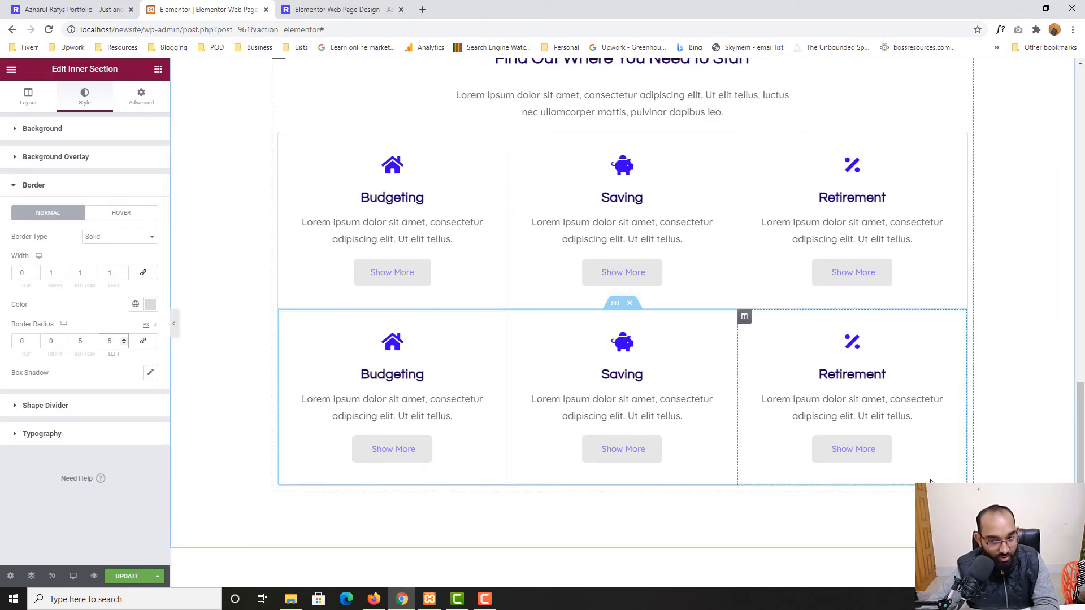
left_click(137, 582)
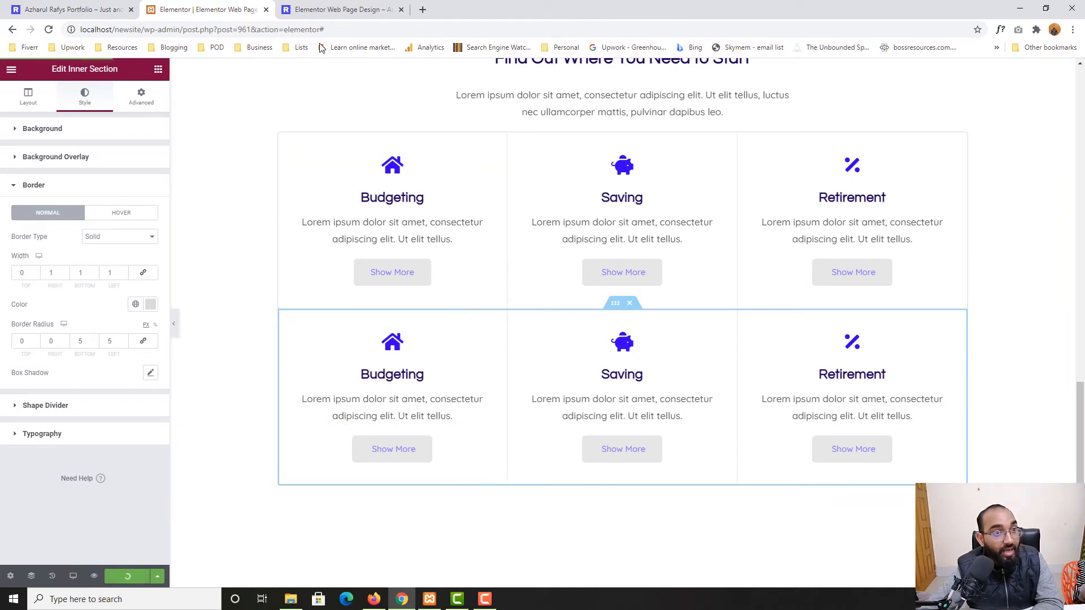
Check all four rounded corners of the card grid in the page preview
left_click(321, 9)
scroll(140, 403, "down", 15)
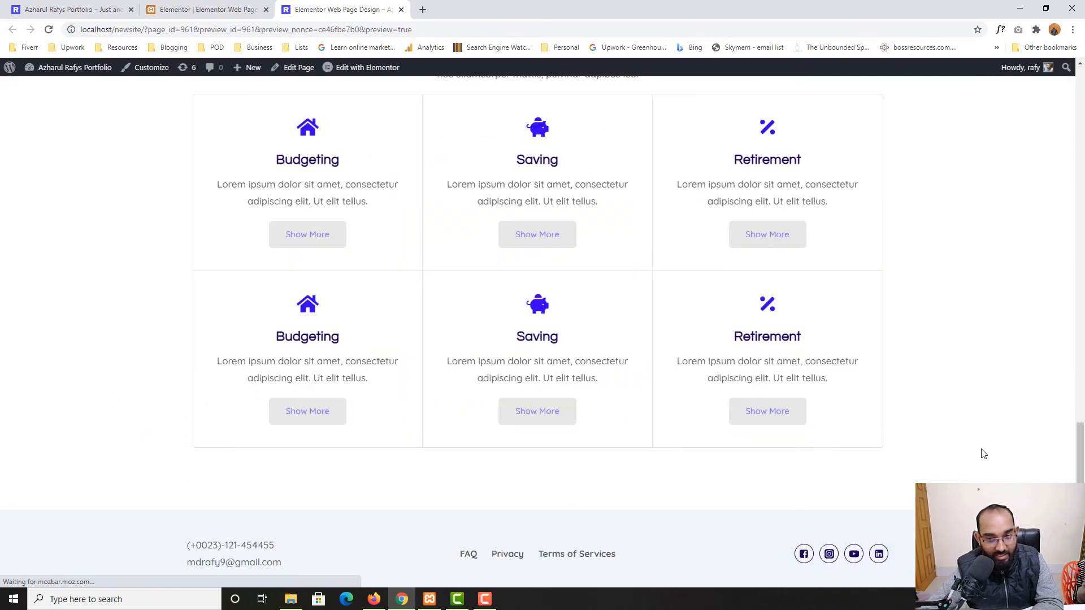
scroll(867, 216, "up", 2)
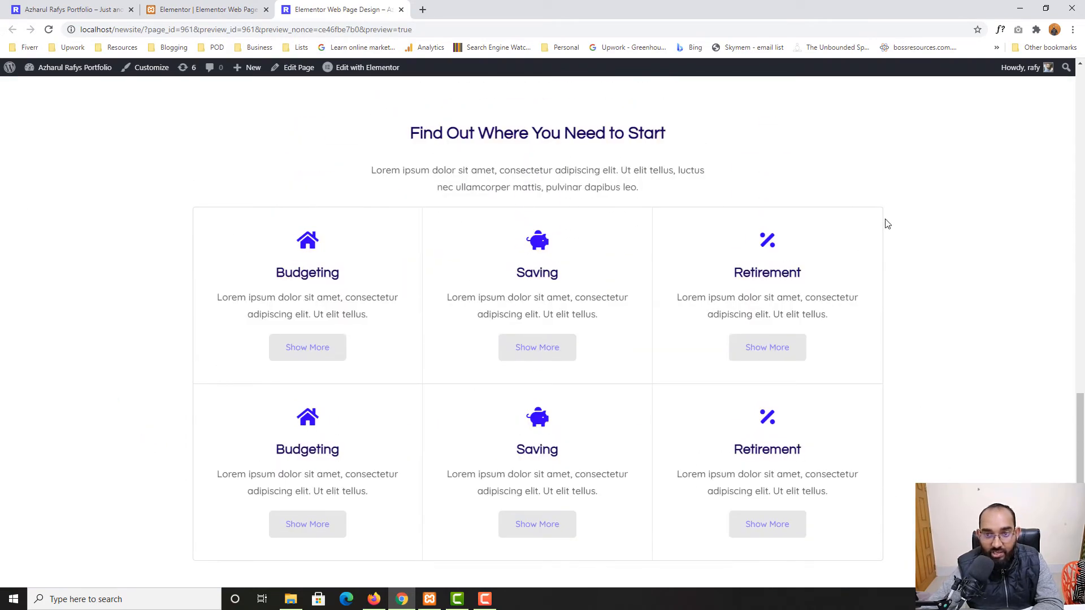
scroll(888, 469, "down", 1)
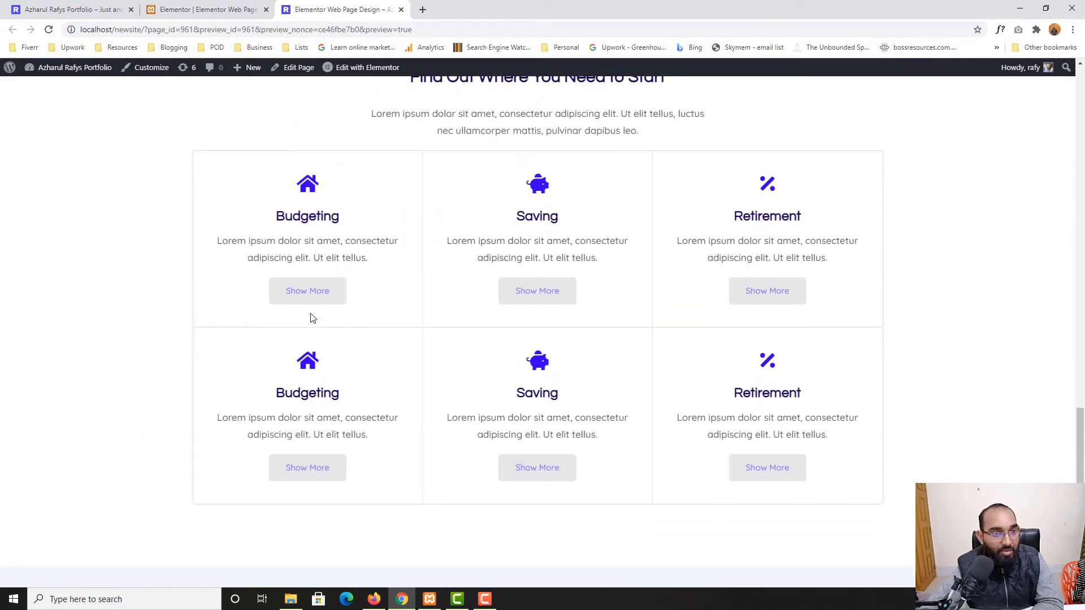
Compare the preview's card section with the reference page, including the slanted transition below the reference cards
left_click(87, 5)
scroll(318, 354, "up", 4)
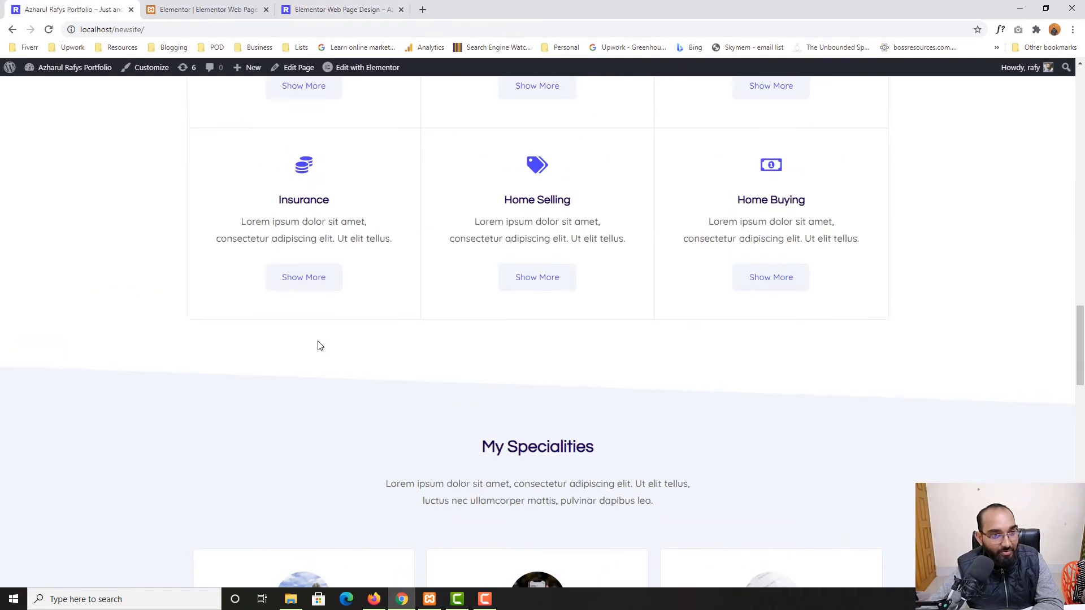
left_click(327, 10)
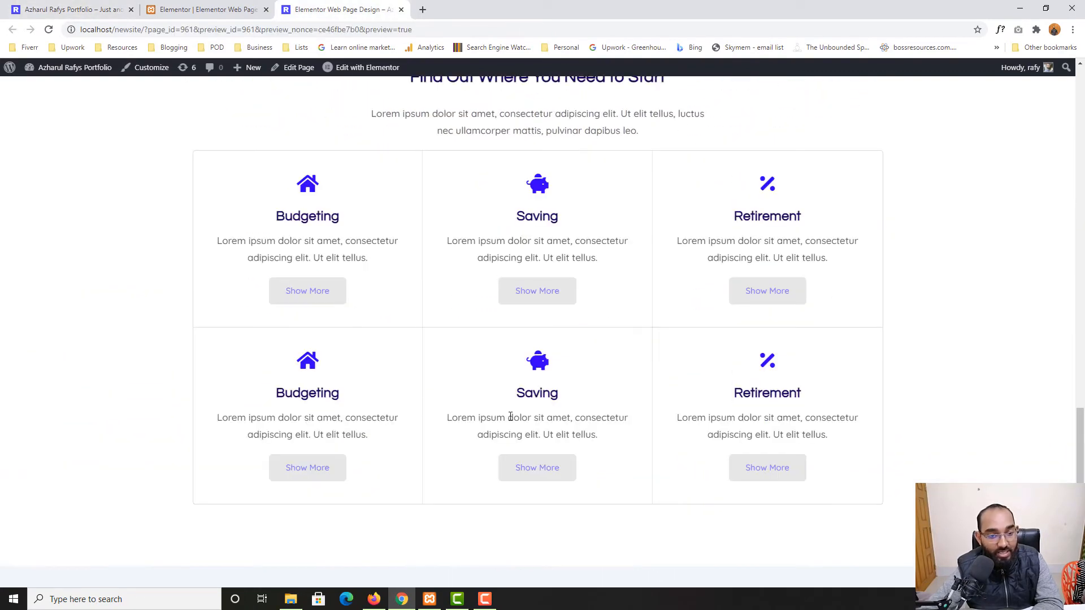
left_click(42, 6)
scroll(23, 418, "down", 4)
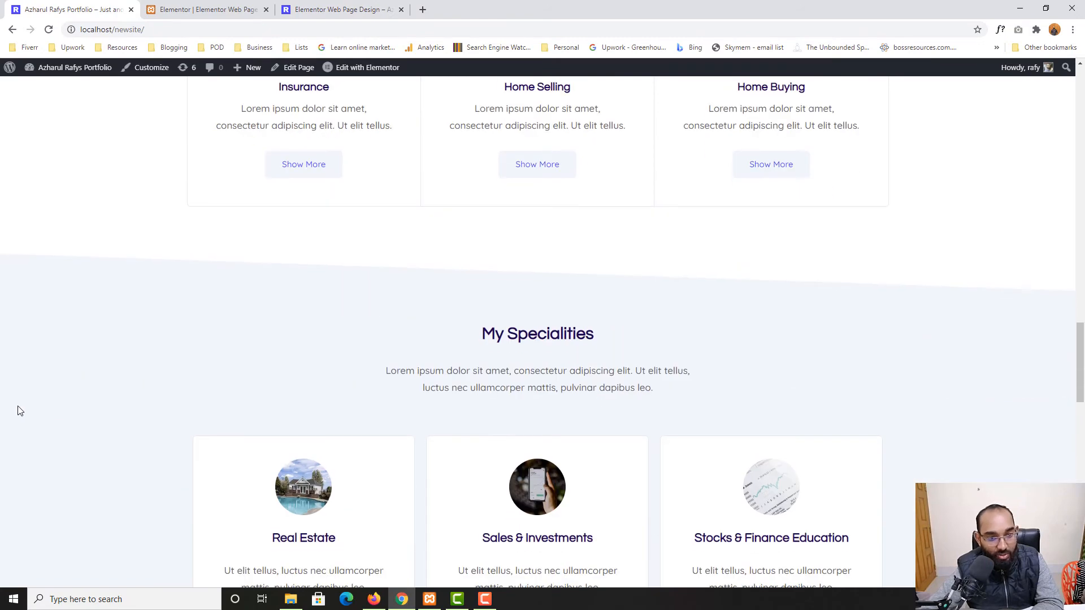
scroll(206, 353, "up", 9)
scroll(718, 272, "down", 6)
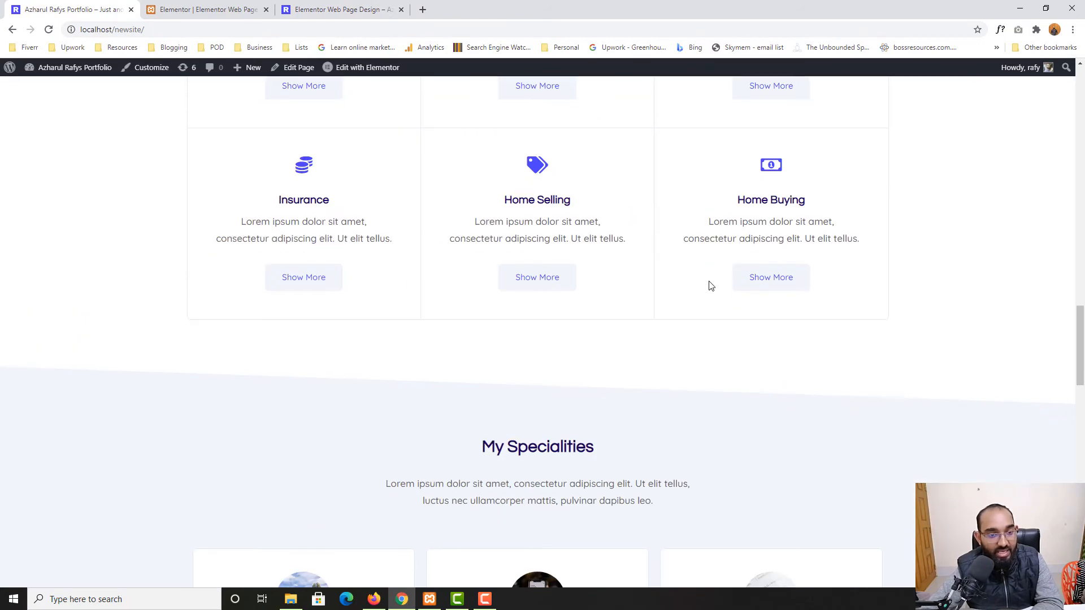
left_click(315, 9)
scroll(710, 344, "down", 2)
scroll(557, 373, "up", 5)
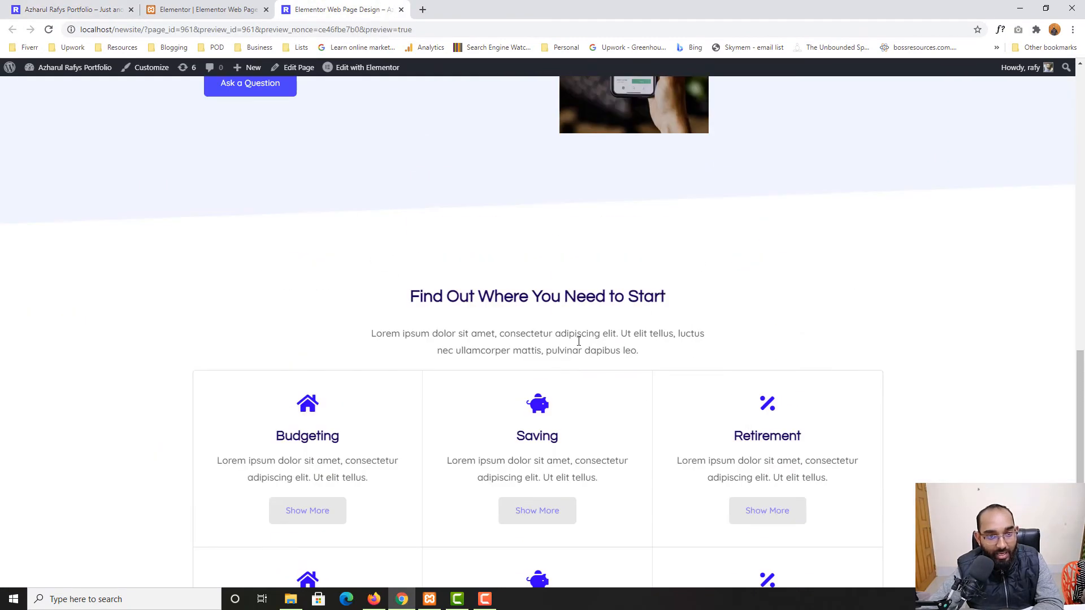
scroll(857, 283, "down", 6)
scroll(509, 353, "up", 6)
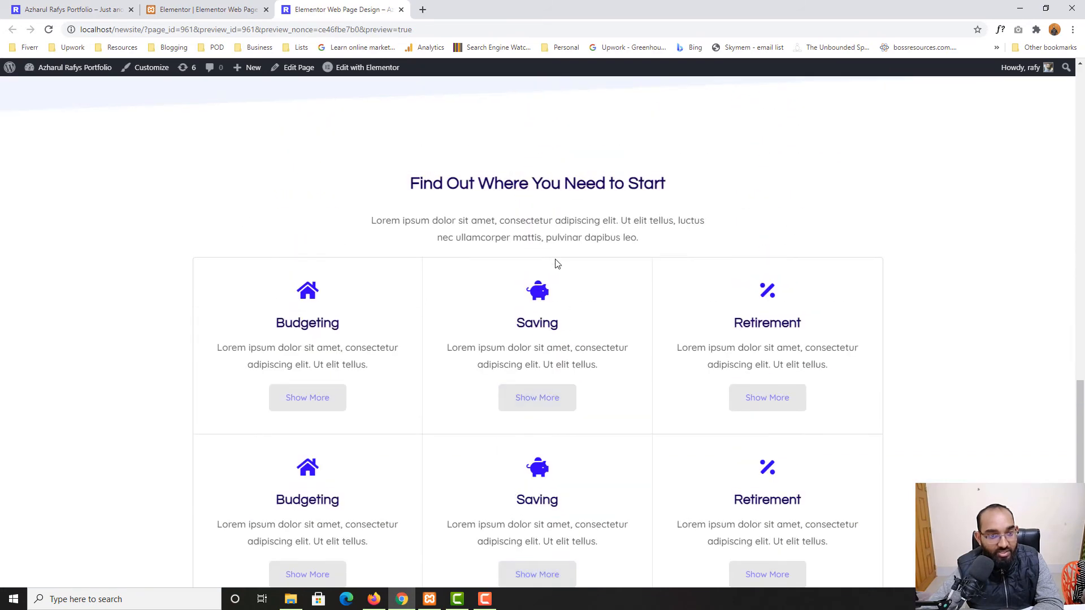
scroll(540, 252, "down", 1)
Add a Tilt shape divider to the bottom of the "Find Out Where You Need to Start" section
left_click(220, 9)
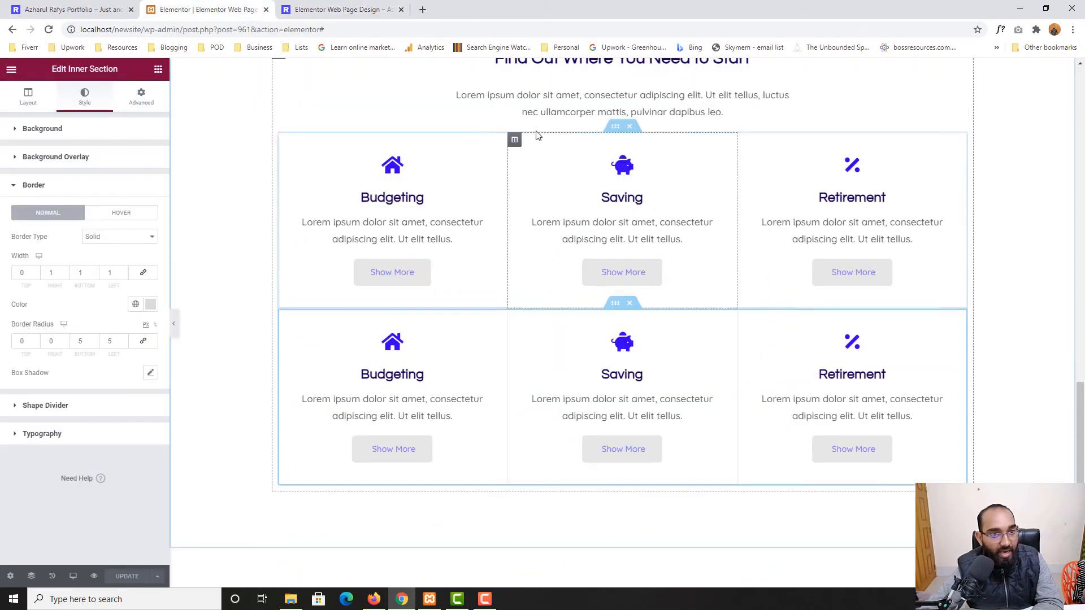
left_click(614, 134)
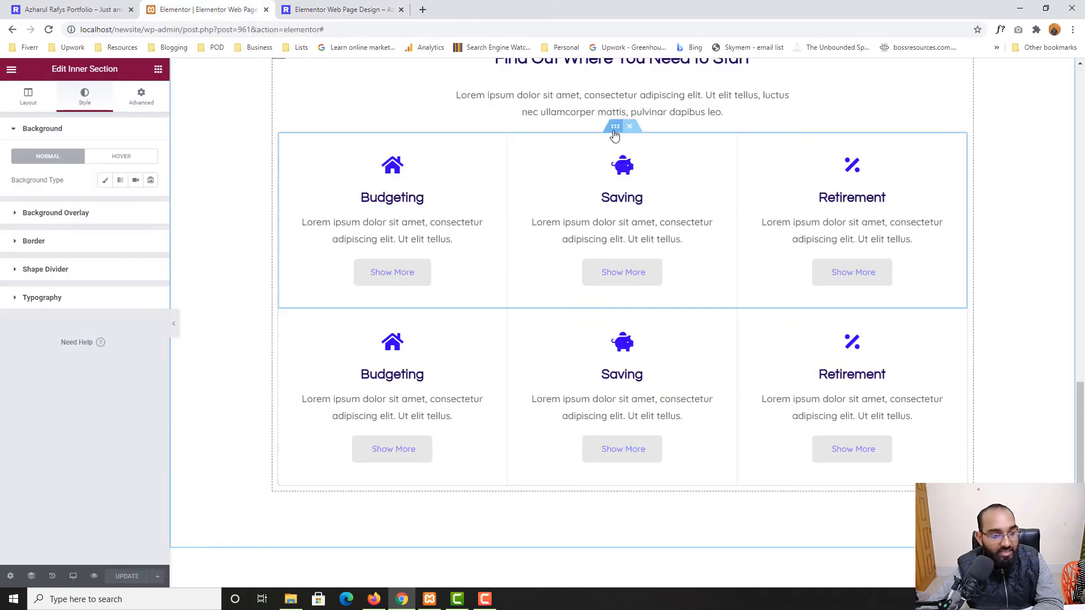
scroll(592, 126, "up", 2)
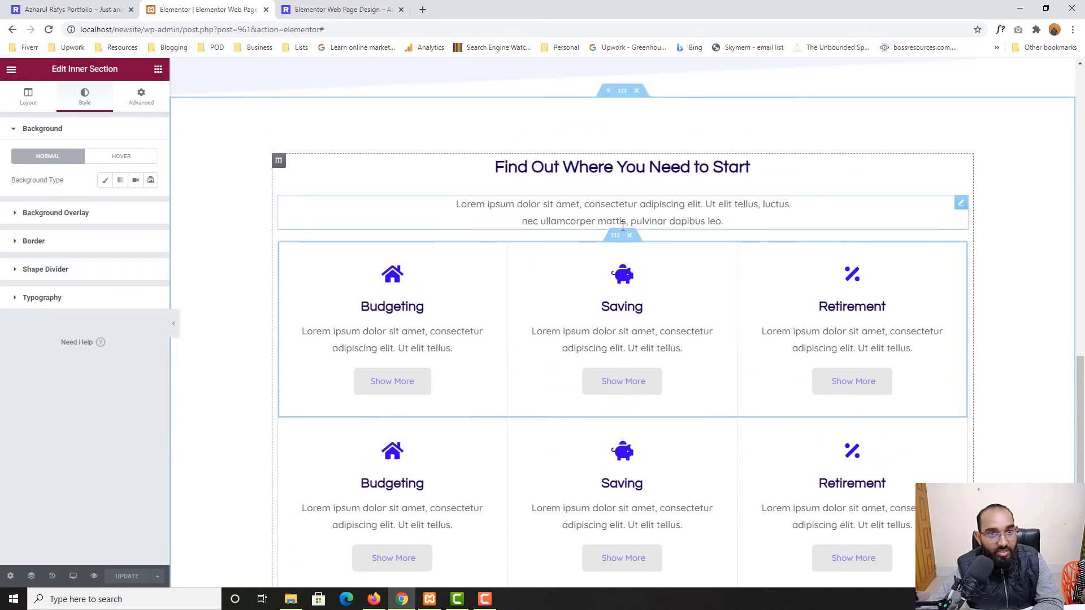
left_click(622, 95)
scroll(622, 266, "down", 5)
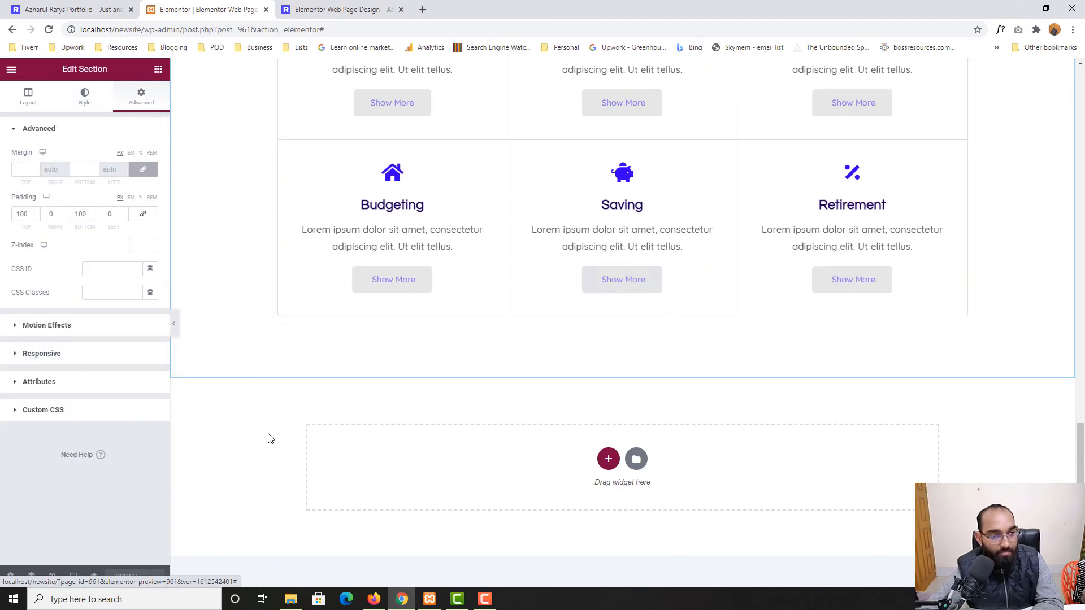
scroll(271, 439, "up", 2)
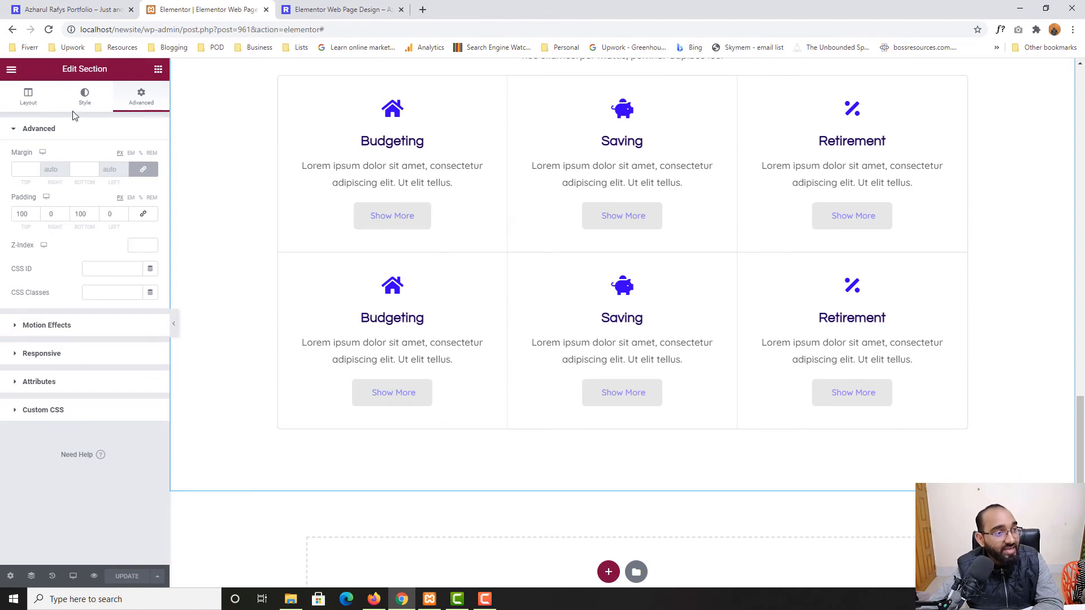
left_click(86, 97)
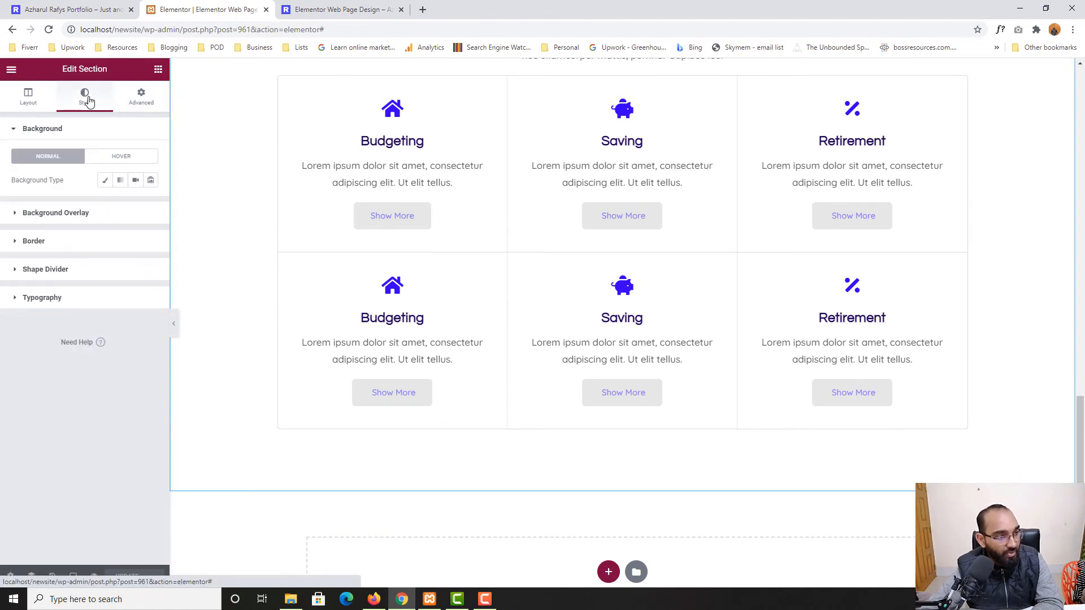
left_click(59, 273)
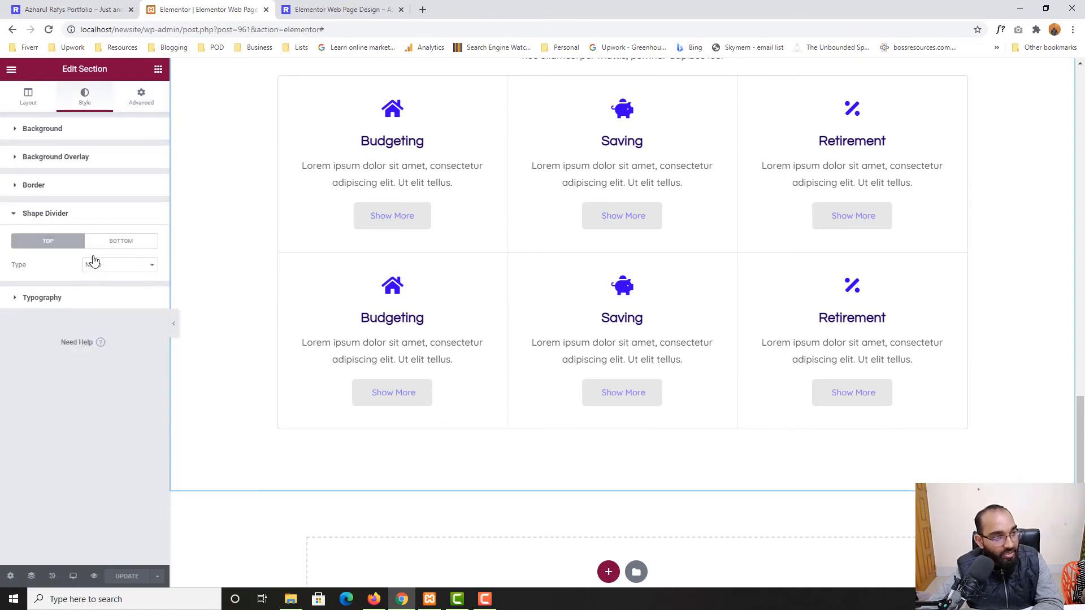
left_click(136, 243)
left_click(134, 265)
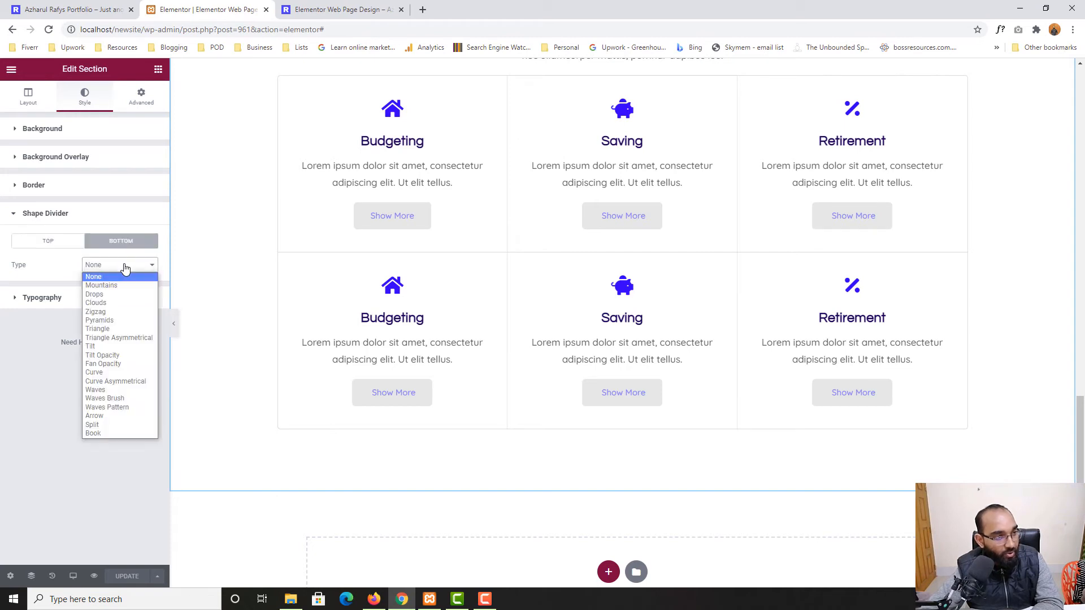
left_click(96, 347)
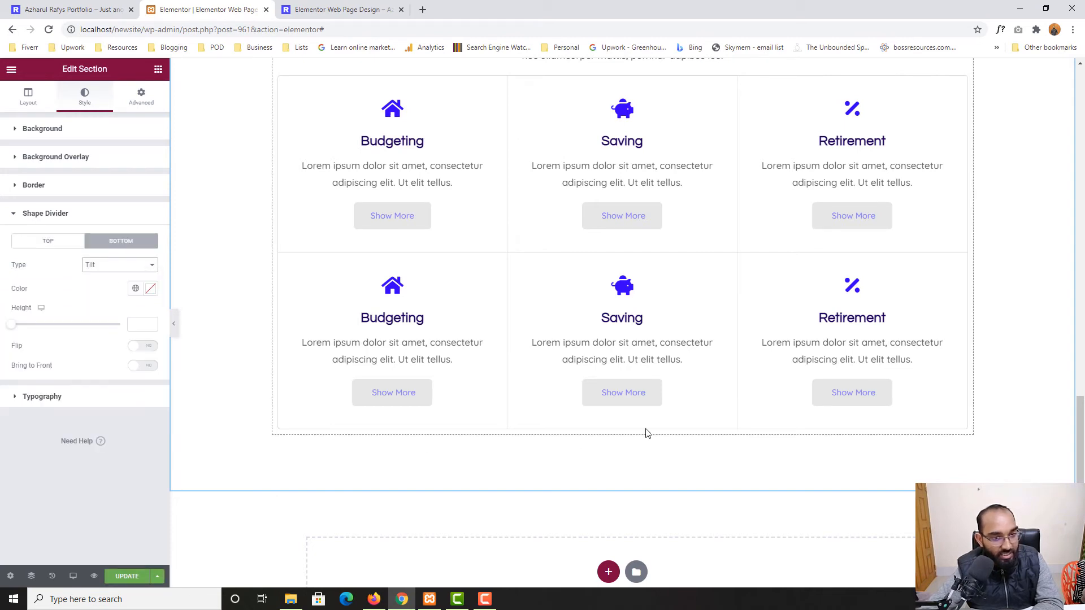
Give the section's bottom tilt divider a red color and a height of about 140 px
scroll(672, 414, "down", 3)
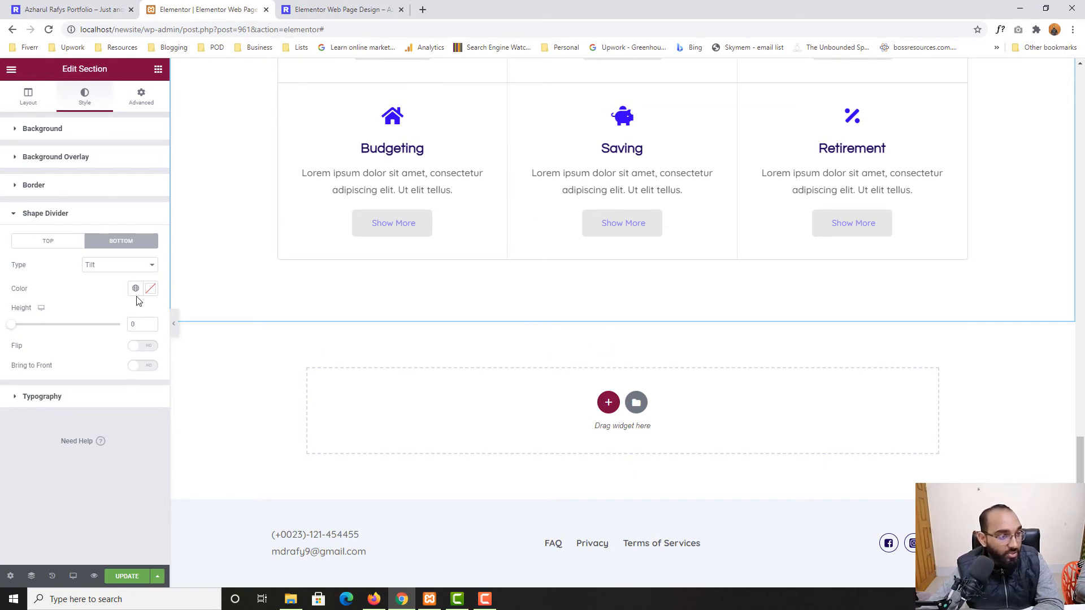
left_click(150, 289)
left_click(81, 360)
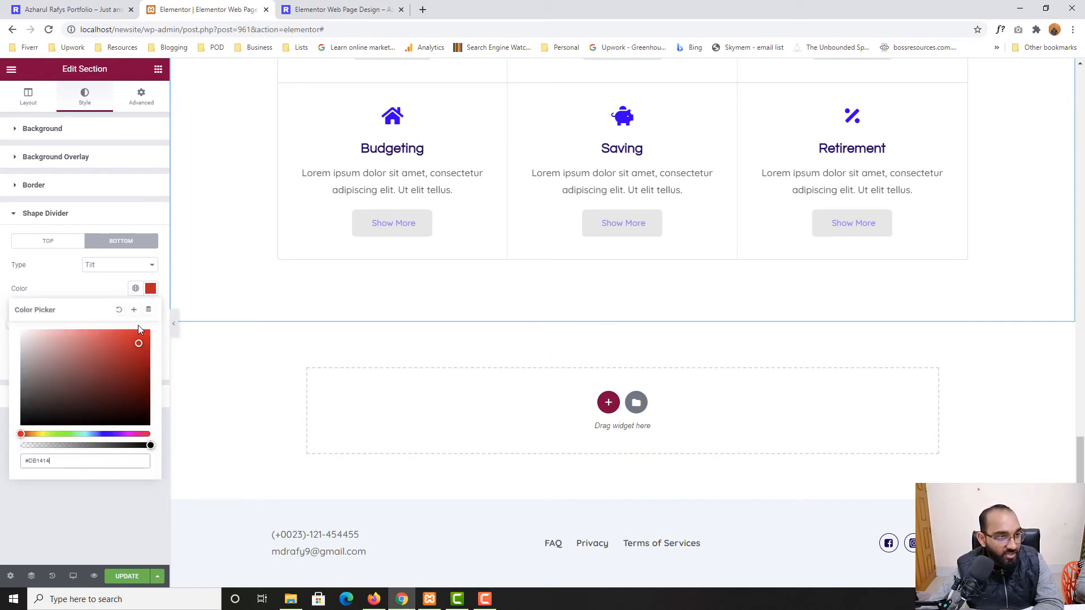
left_click(212, 338)
left_click_drag(12, 327, 41, 327)
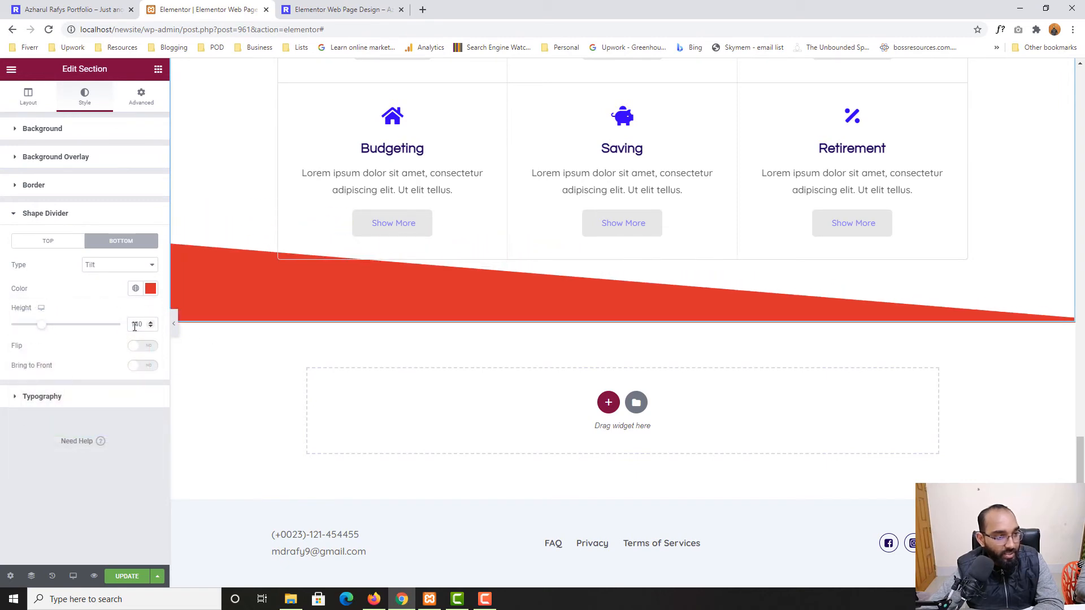
Flip the section's bottom tilt divider and compare its slant with the preview and the reference page
left_click(142, 347)
left_click(339, 9)
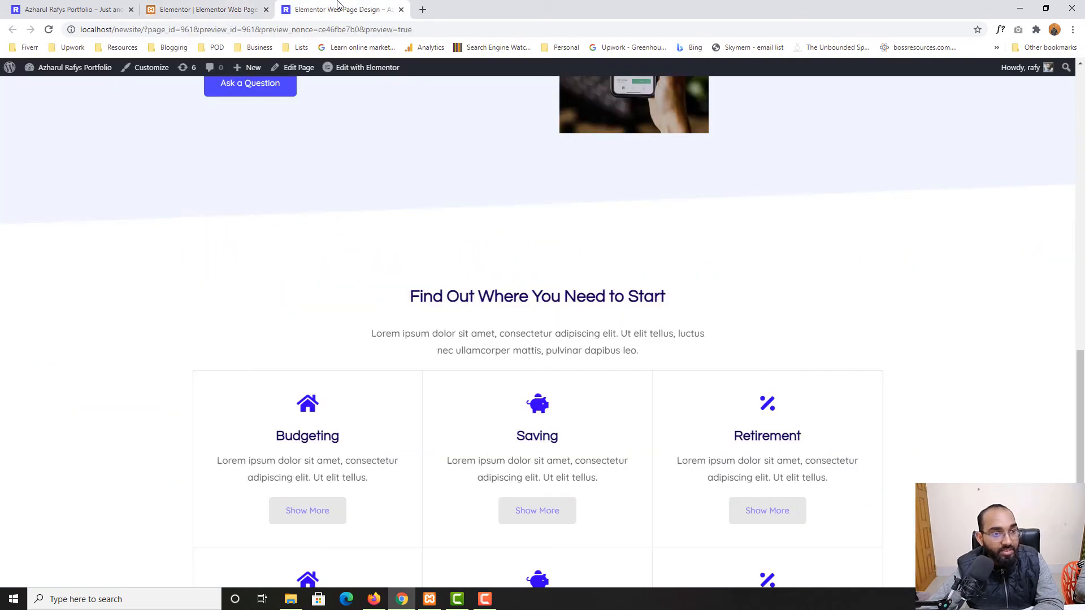
scroll(290, 298, "up", 3)
scroll(160, 347, "down", 8)
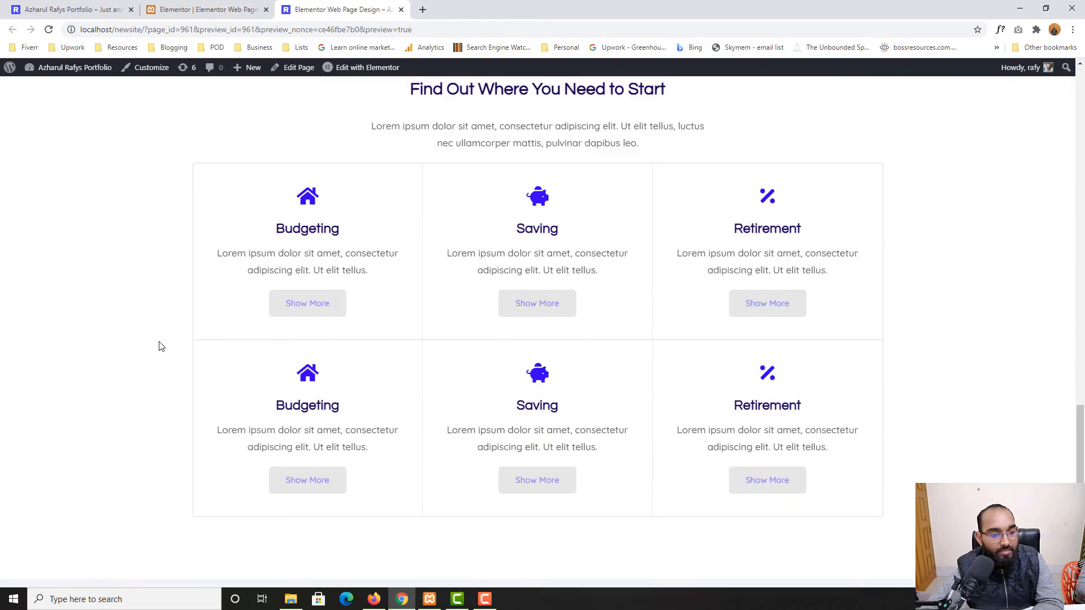
scroll(159, 339, "up", 6)
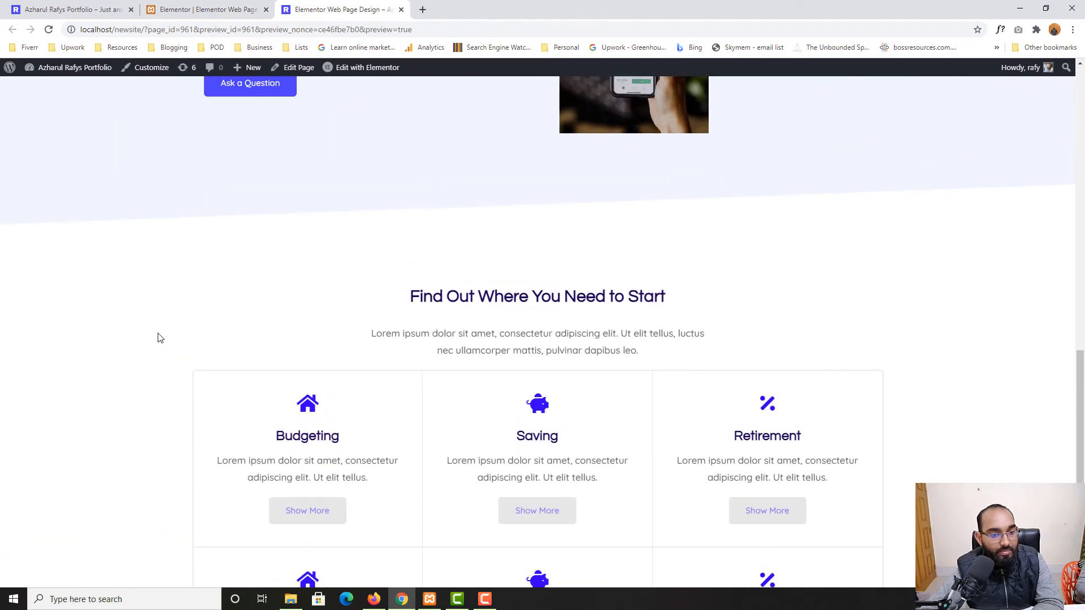
left_click(113, 5)
scroll(334, 422, "down", 1)
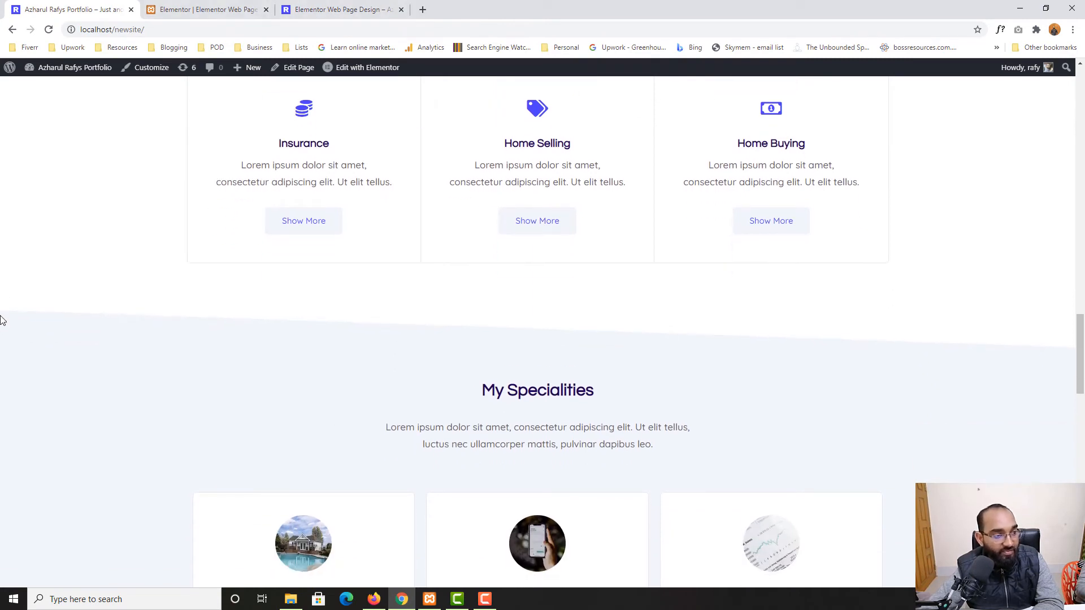
left_click(240, 10)
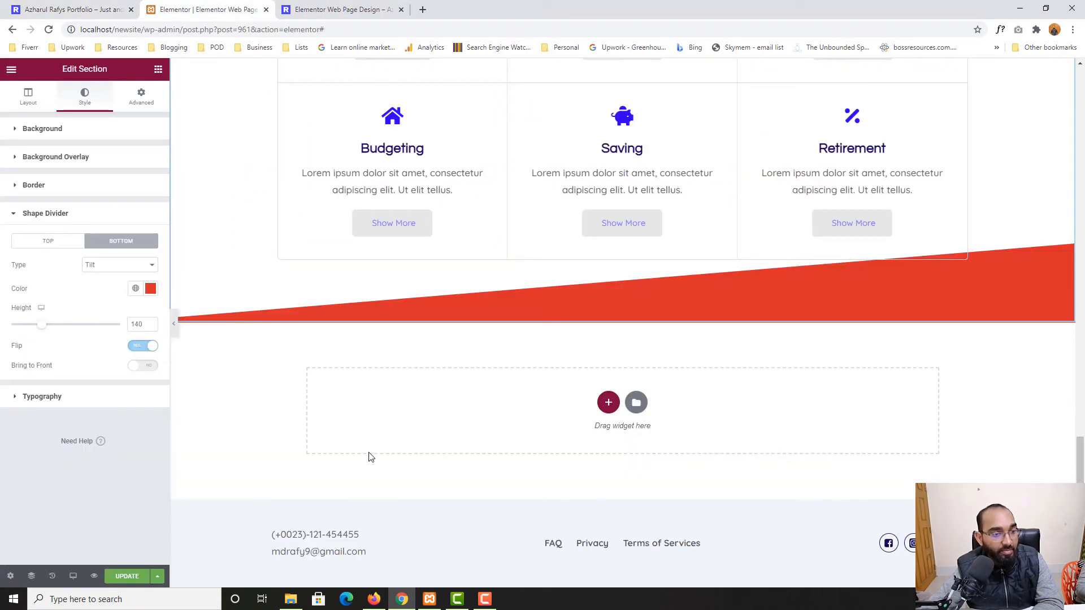
Examine the slanted transitions above and below the card section on the reference page
left_click(66, 5)
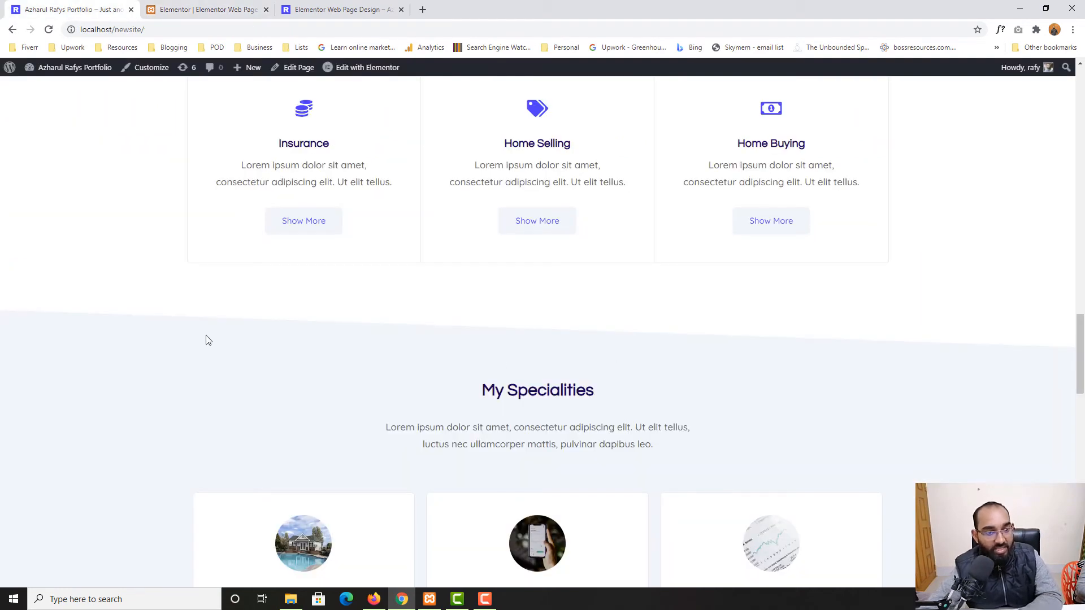
scroll(426, 397, "up", 7)
scroll(446, 380, "up", 4)
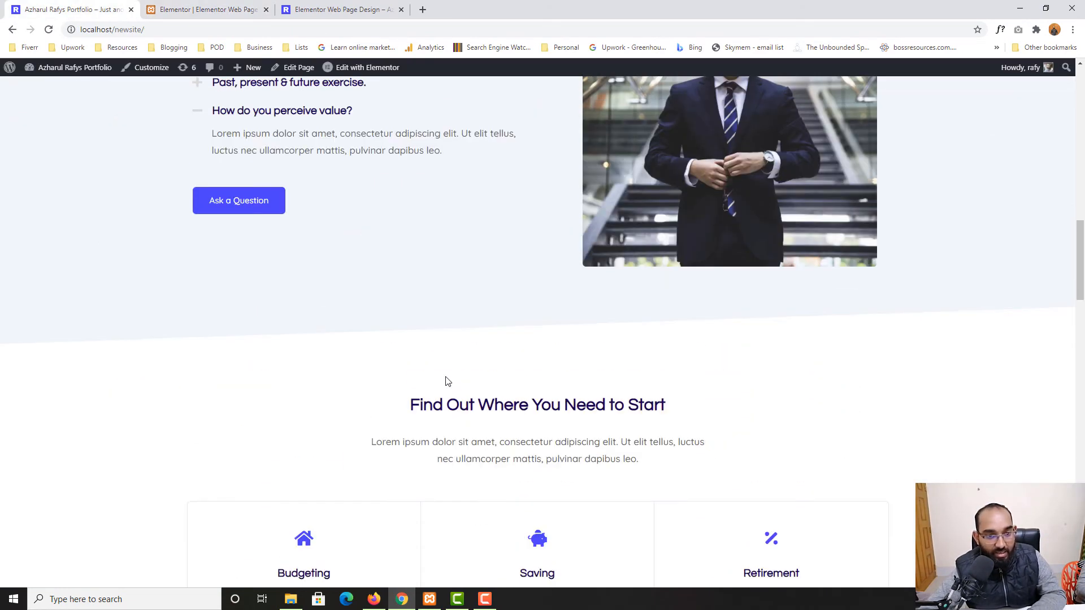
scroll(463, 390, "down", 9)
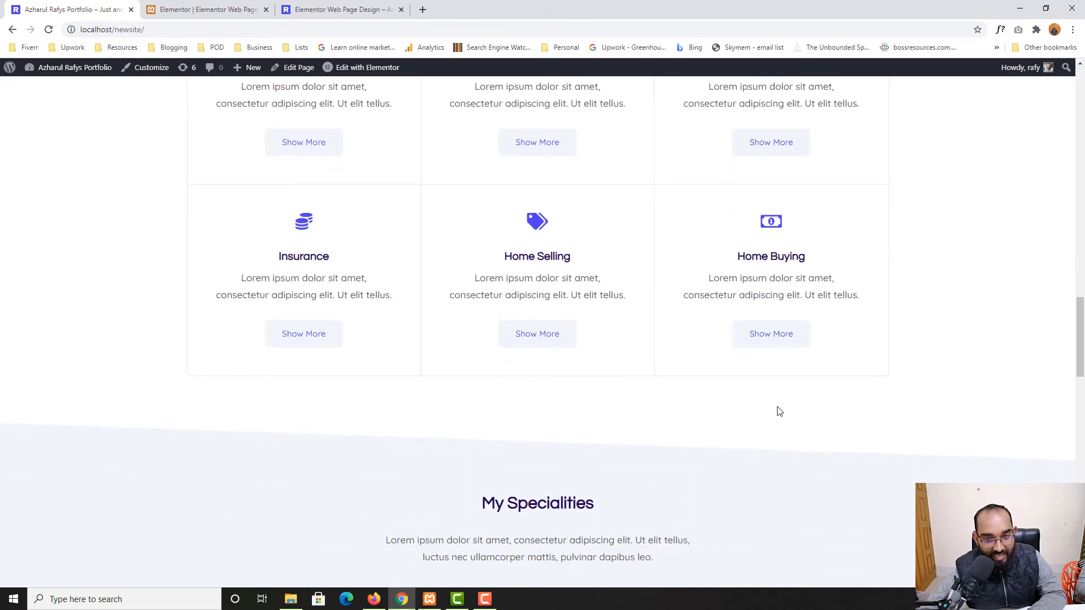
left_click(325, 8)
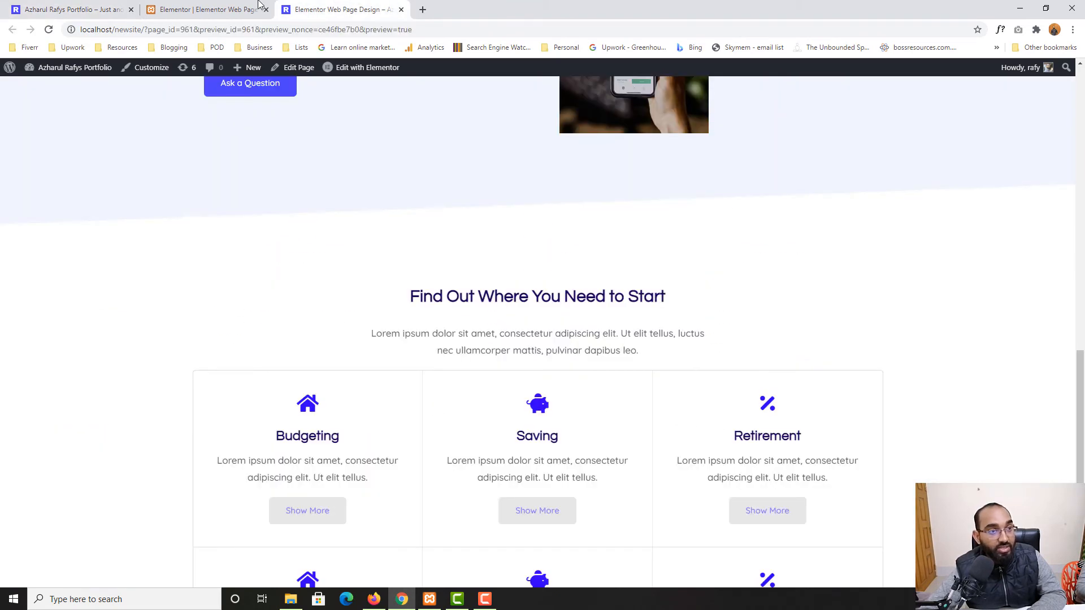
Remove the bottom shape divider from the "Find Out Where You Need to Start" section by setting its type to None
left_click(247, 7)
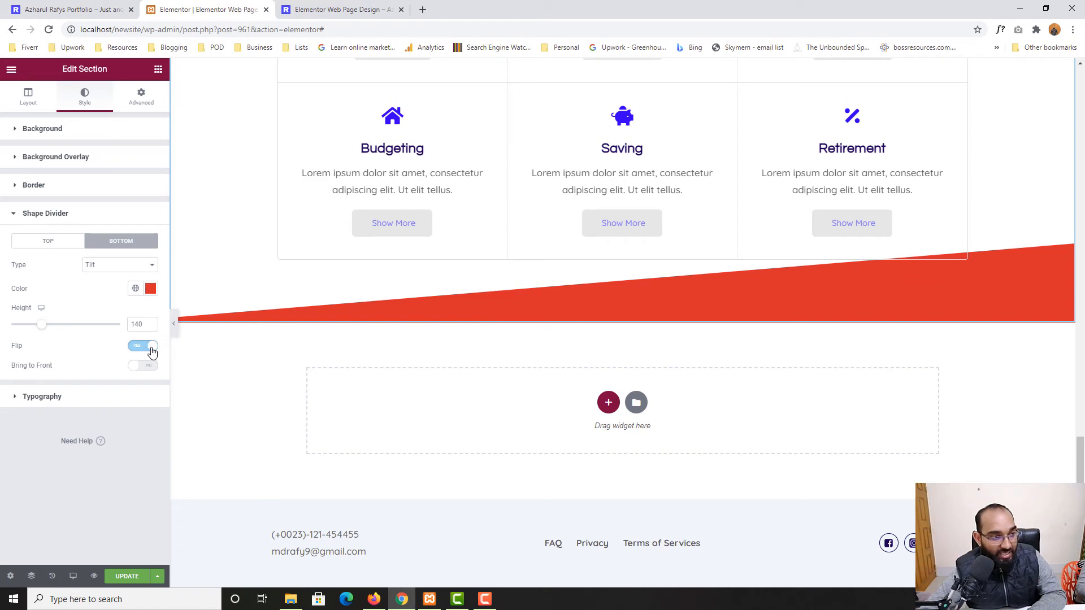
left_click(94, 264)
left_click(99, 275)
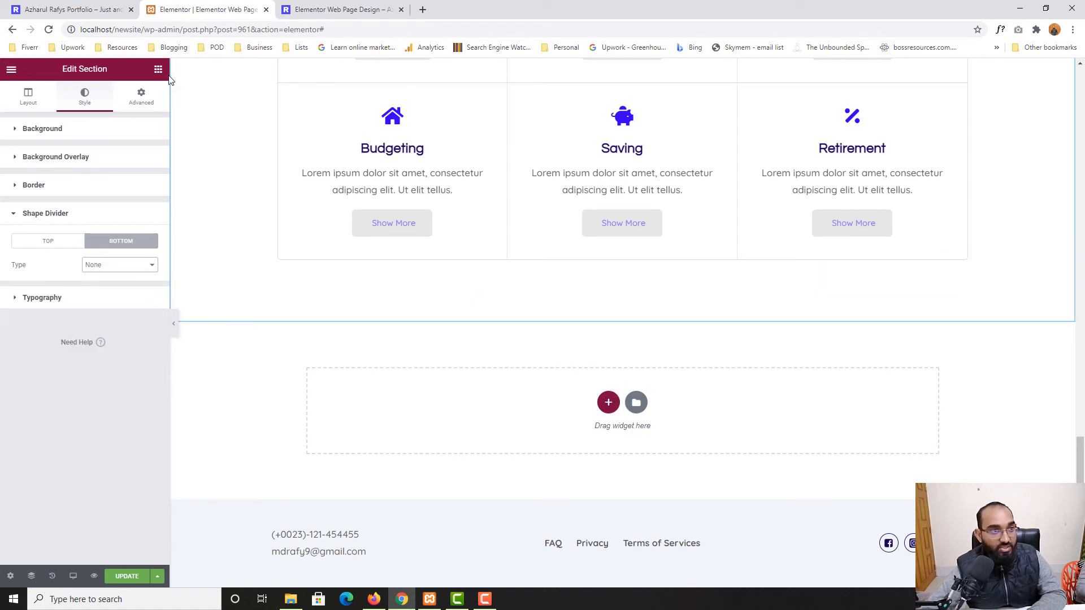
Review the reference page's "My Specialities" section and add a new single-column section below the card section
left_click(74, 9)
scroll(434, 278, "down", 5)
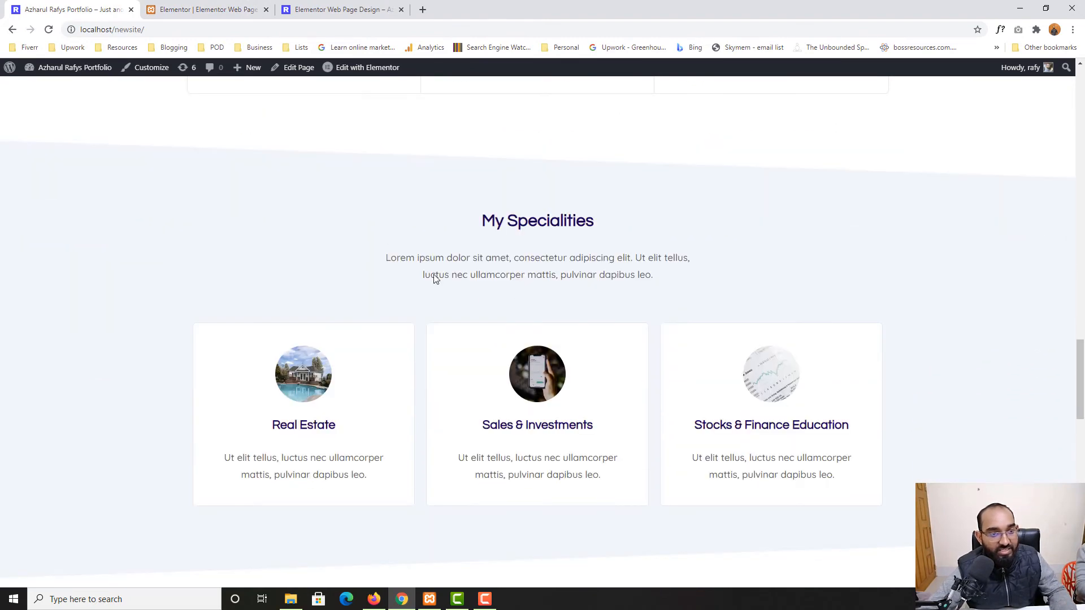
key("ctrl+Tab")
left_click(608, 399)
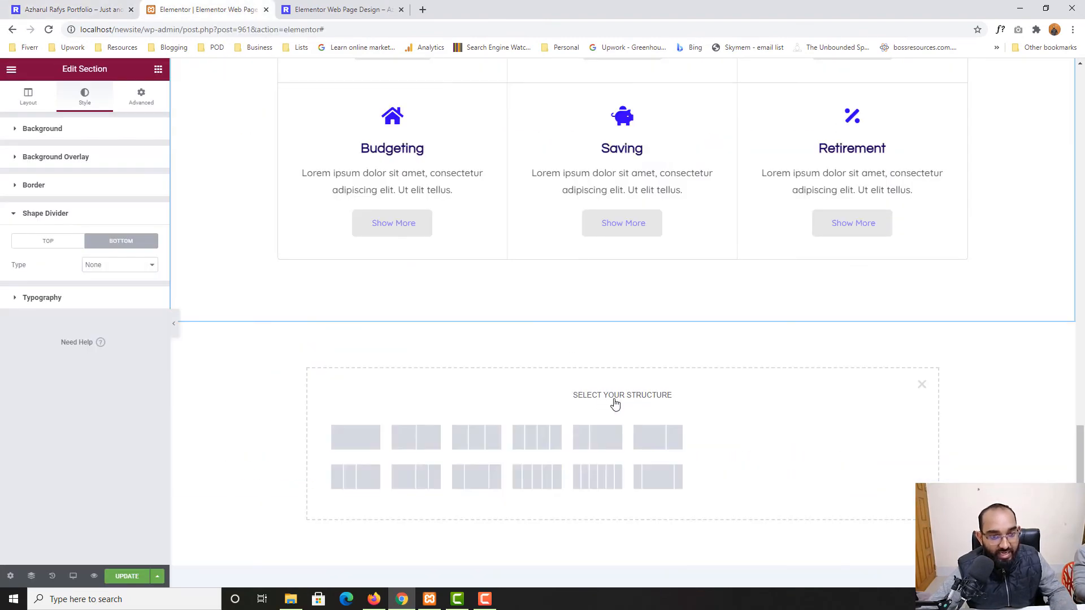
left_click(355, 438)
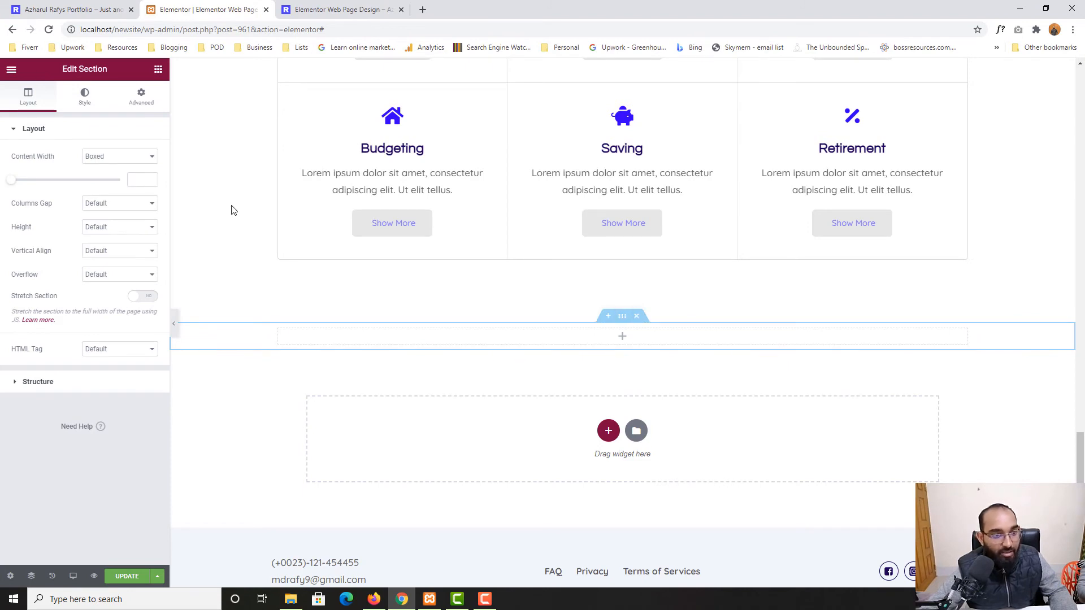
Launch pixie.exe to sample the background color of the reference page's "My Specialities" section
key("ctrl+shift+Tab")
left_click(158, 600)
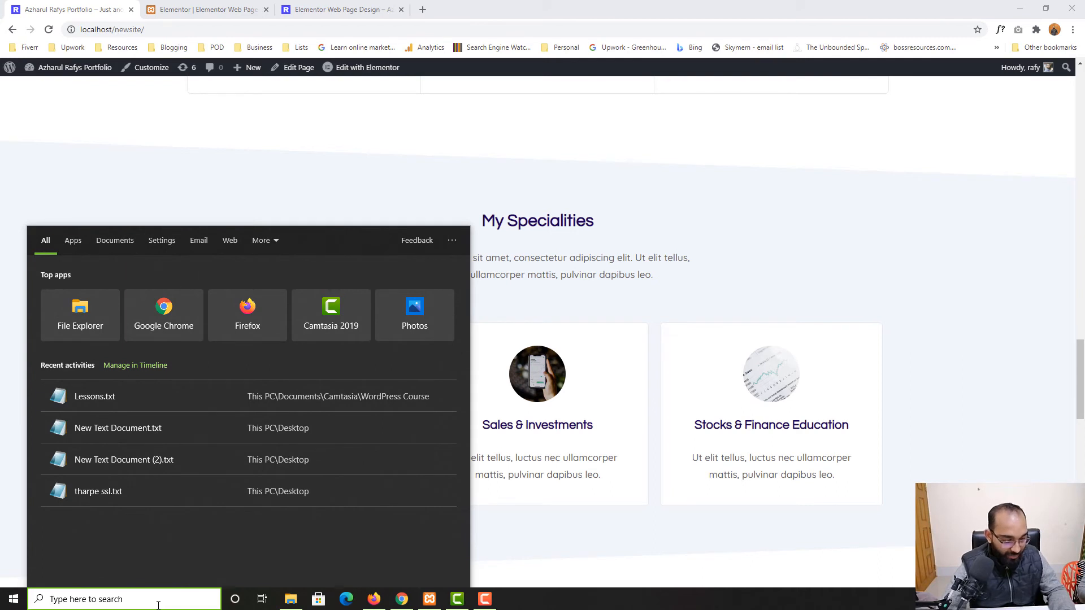
type("p")
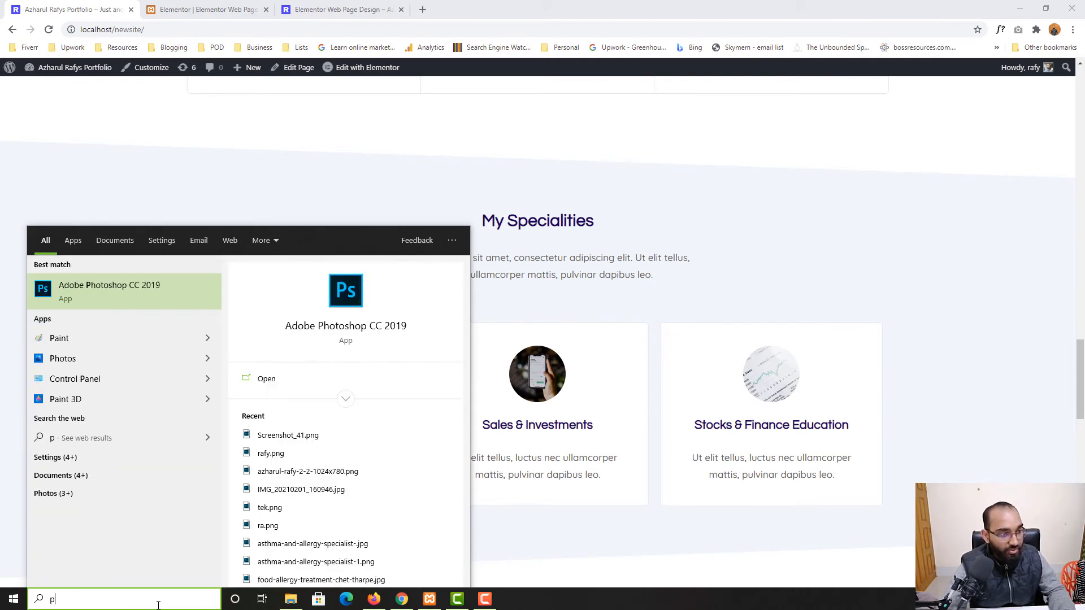
type("ixie")
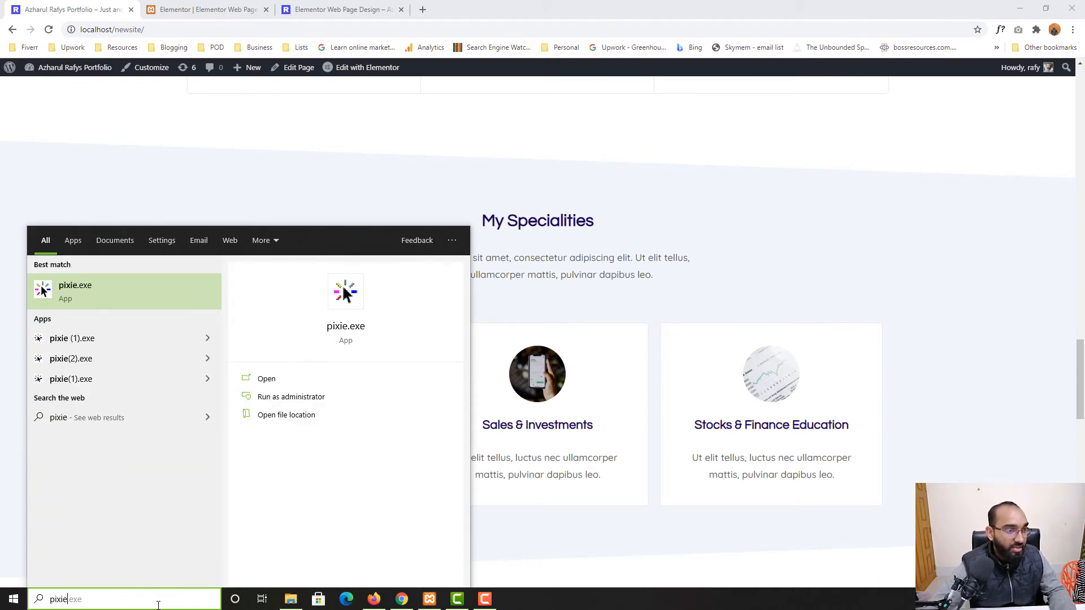
left_click(103, 303)
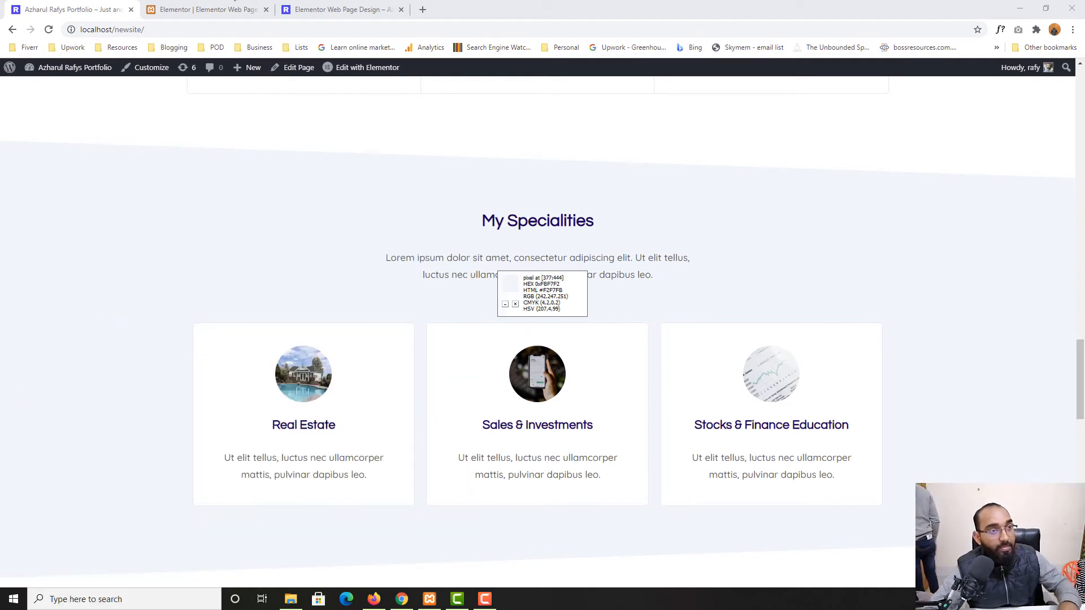
Give the new empty section a classic background with the color #F2F7FB
left_click(243, 10)
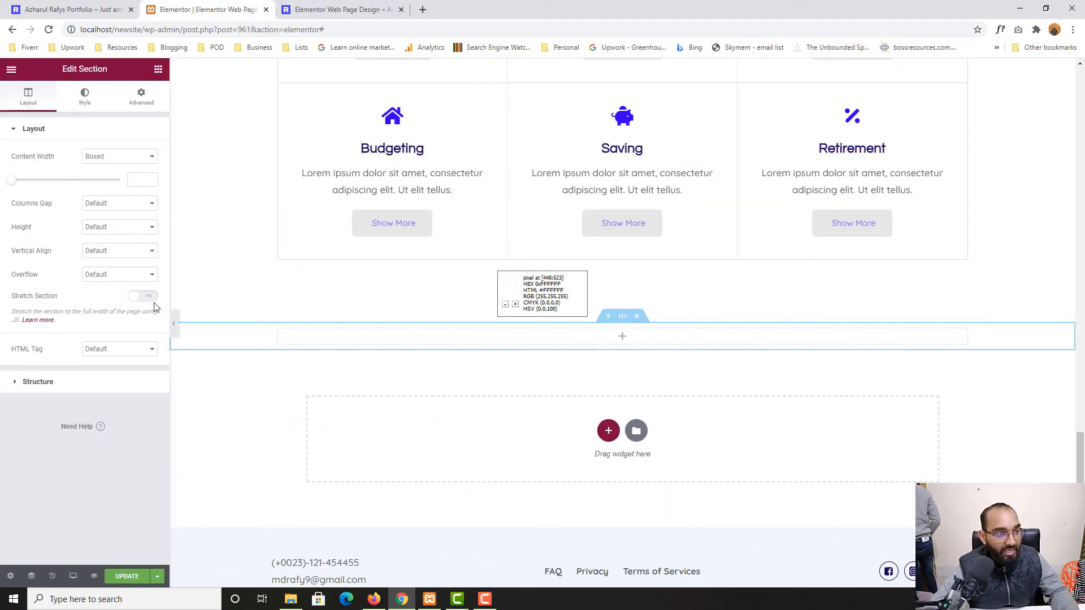
left_click(82, 97)
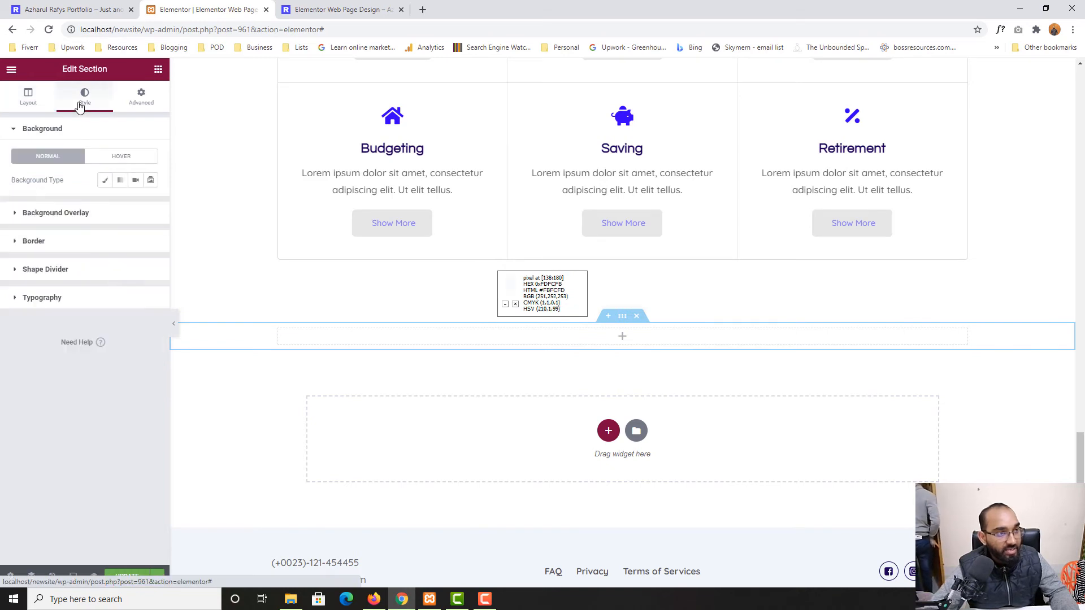
left_click(105, 180)
left_click(151, 204)
type("F2F7FB")
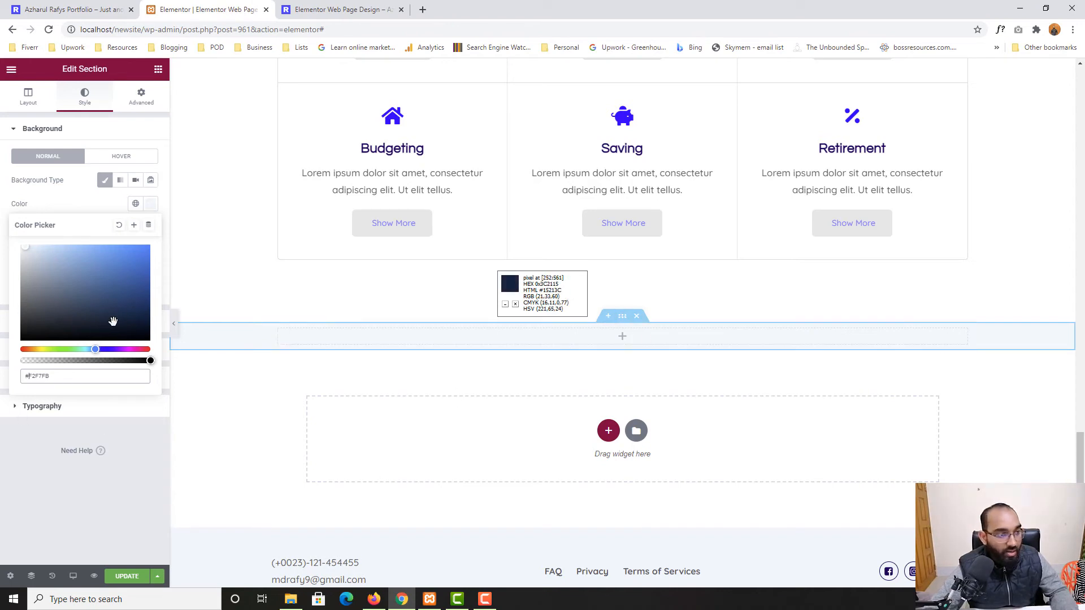
Shift the new section's background to a slightly deeper light blue and close the pixel color reader
left_click(35, 256)
left_click_drag(36, 250, 37, 246)
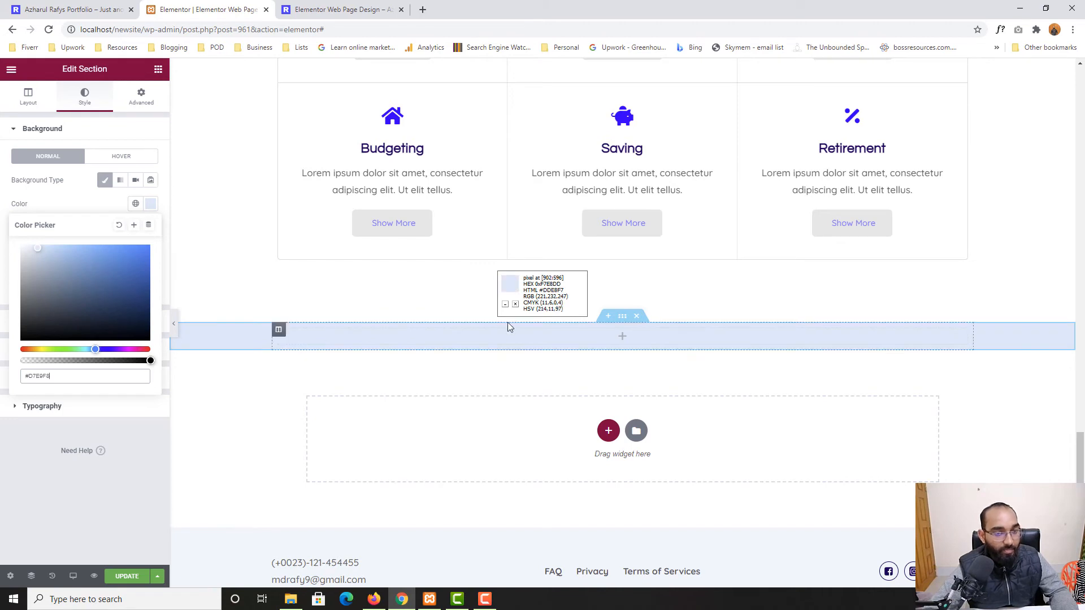
left_click(515, 304)
left_click(40, 489)
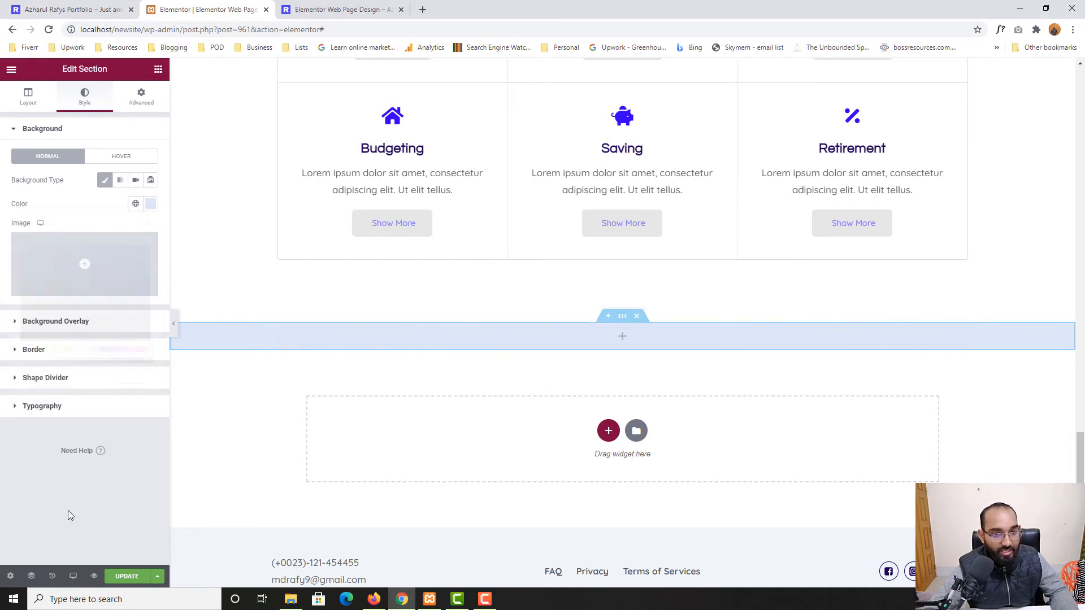
Review the reference's "My Specialities" layout and copy the column containing the "Find Out Where You Need to Start" heading and cards
left_click(56, 9)
scroll(535, 356, "up", 2)
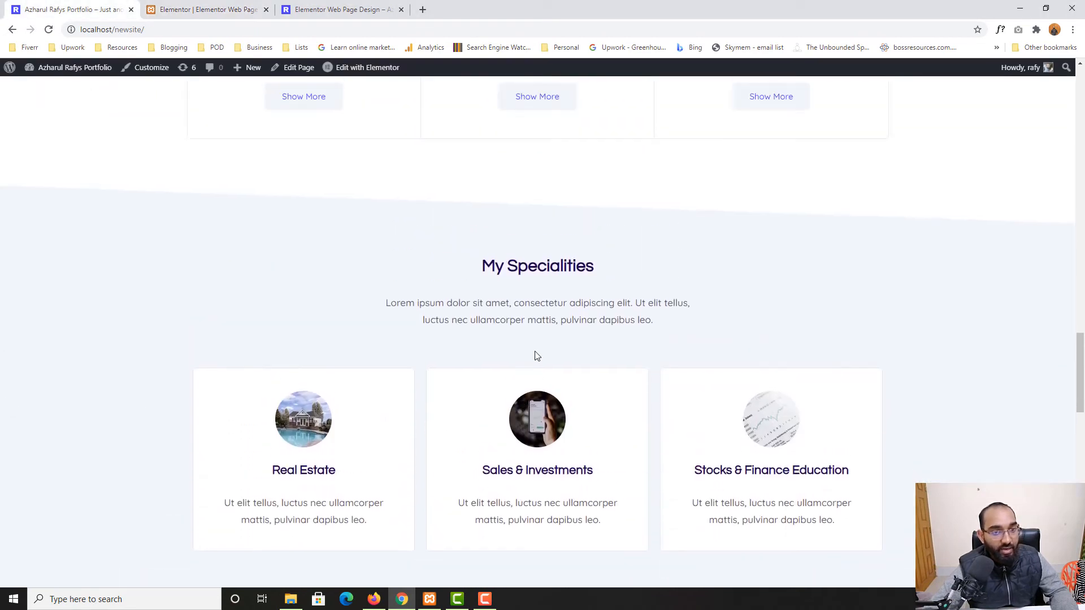
scroll(388, 354, "down", 3)
scroll(347, 364, "up", 5)
scroll(347, 364, "down", 2)
left_click(215, 9)
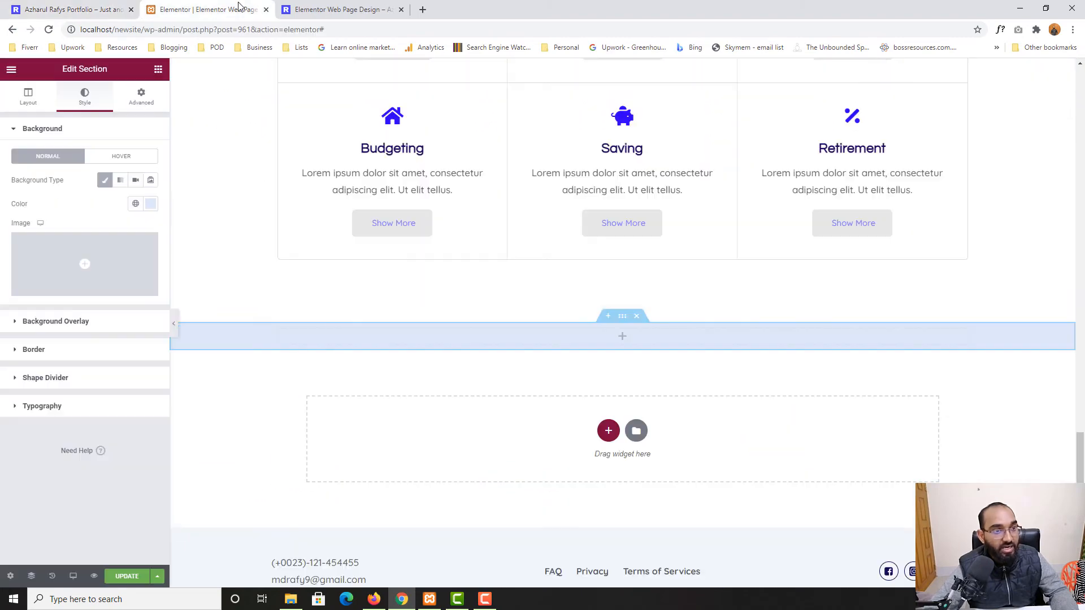
scroll(565, 311, "up", 5)
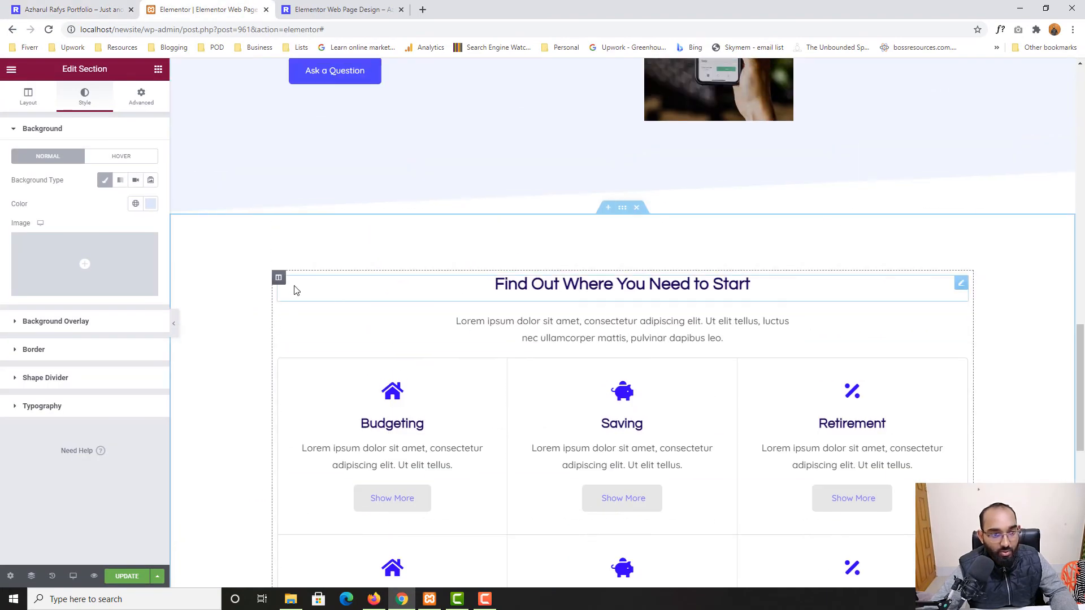
right_click(280, 278)
left_click(309, 347)
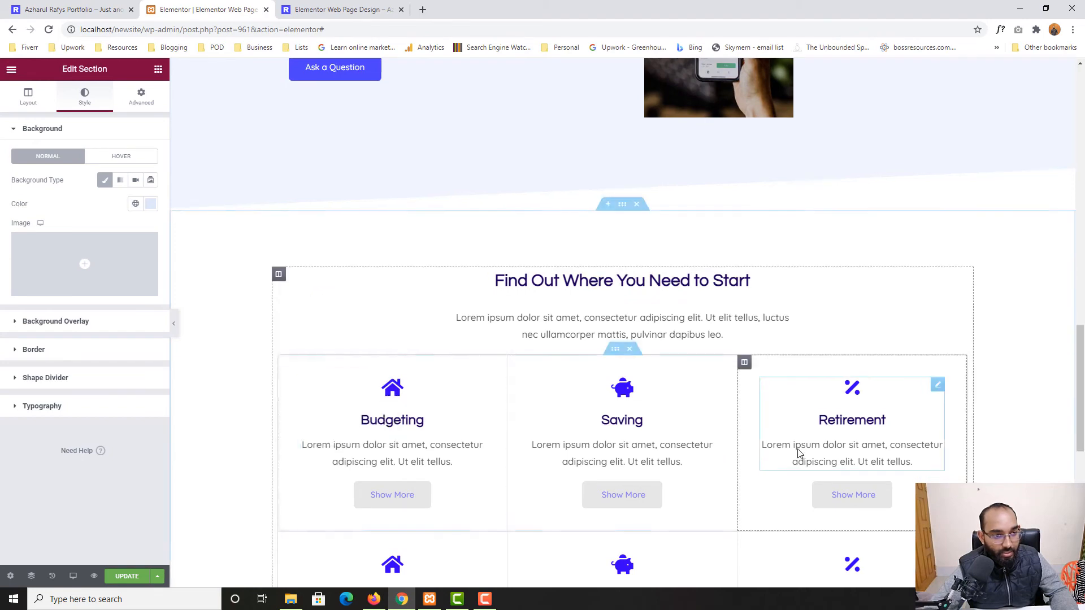
Paste the copied heading-and-cards column into the new light-blue section
scroll(799, 456, "down", 5)
right_click(622, 398)
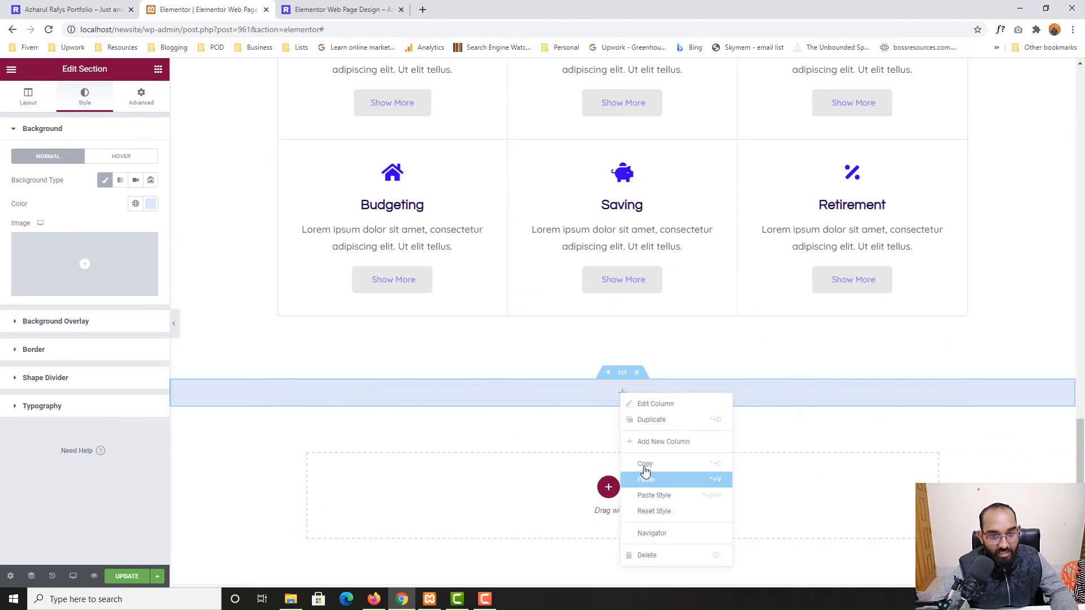
left_click(749, 479)
scroll(804, 440, "down", 5)
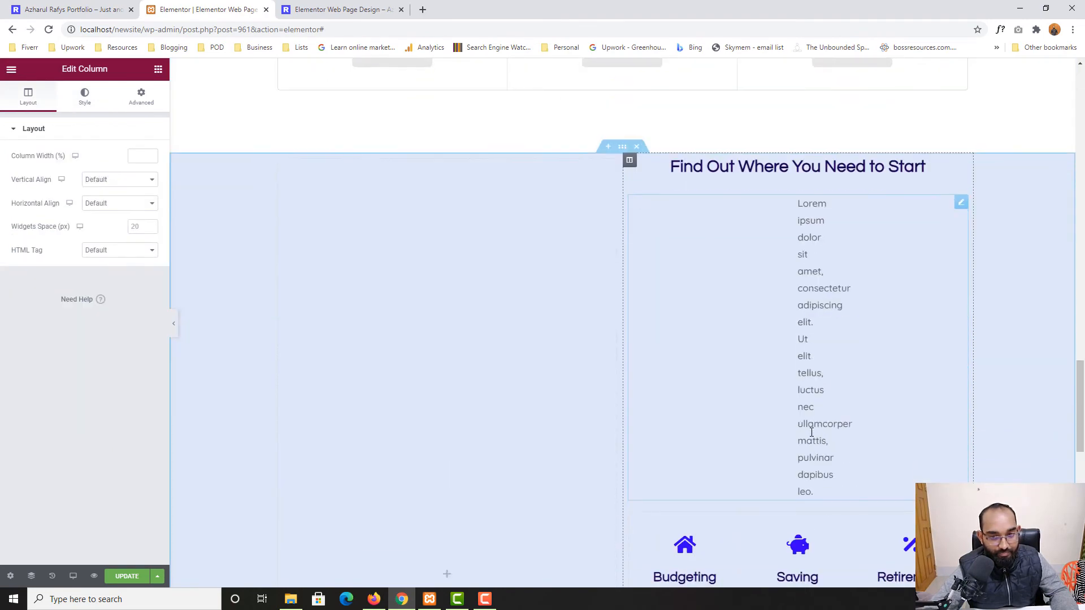
Delete the empty column beside the pasted one so the content spans the light-blue section
scroll(542, 425, "up", 10)
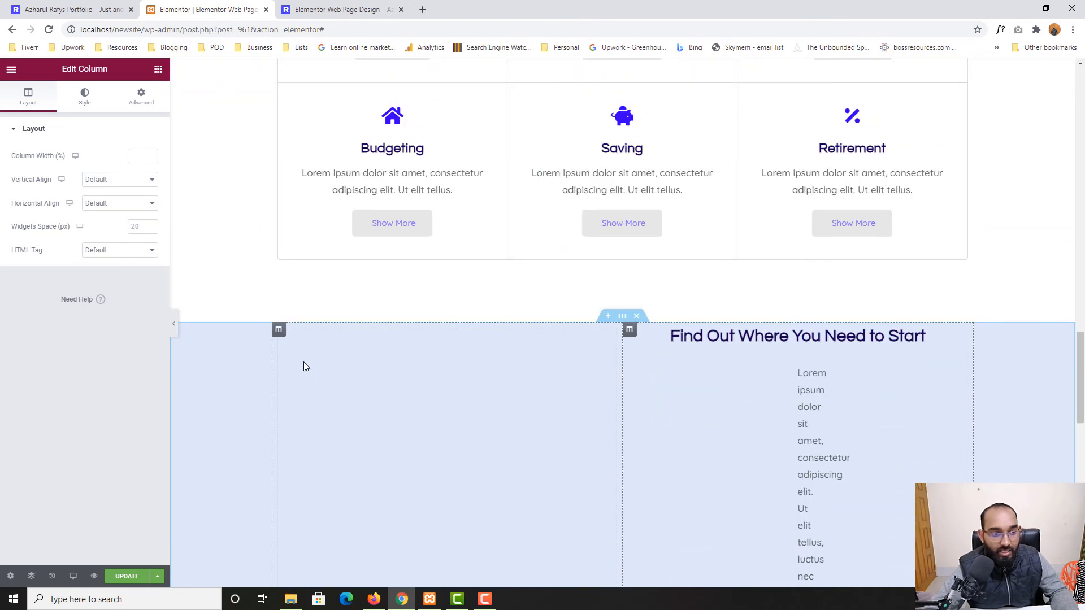
right_click(302, 360)
left_click(345, 515)
scroll(738, 424, "down", 3)
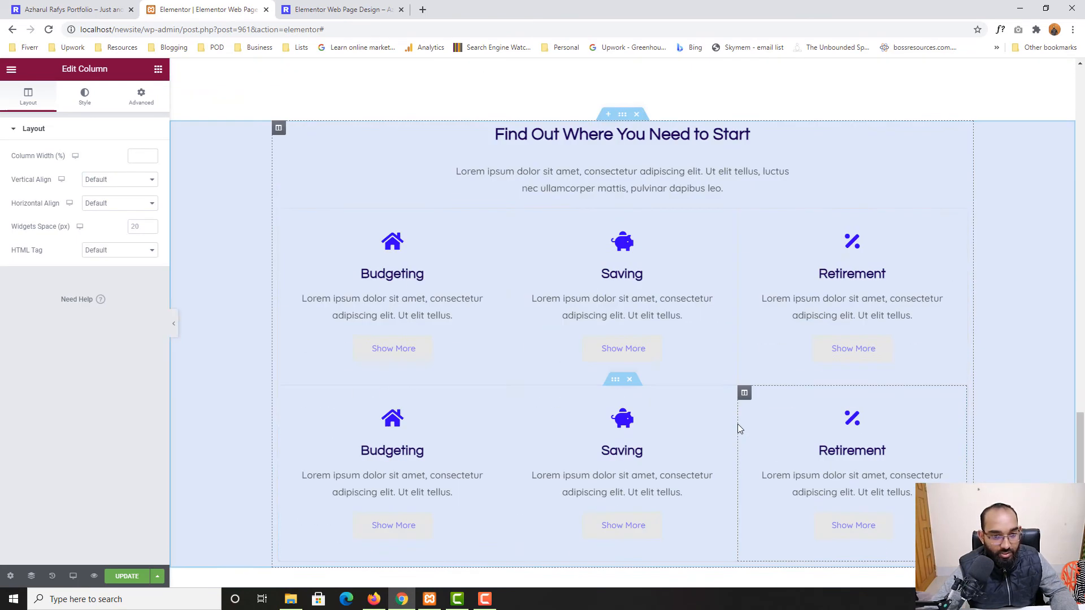
scroll(659, 420, "up", 3)
scroll(659, 420, "down", 3)
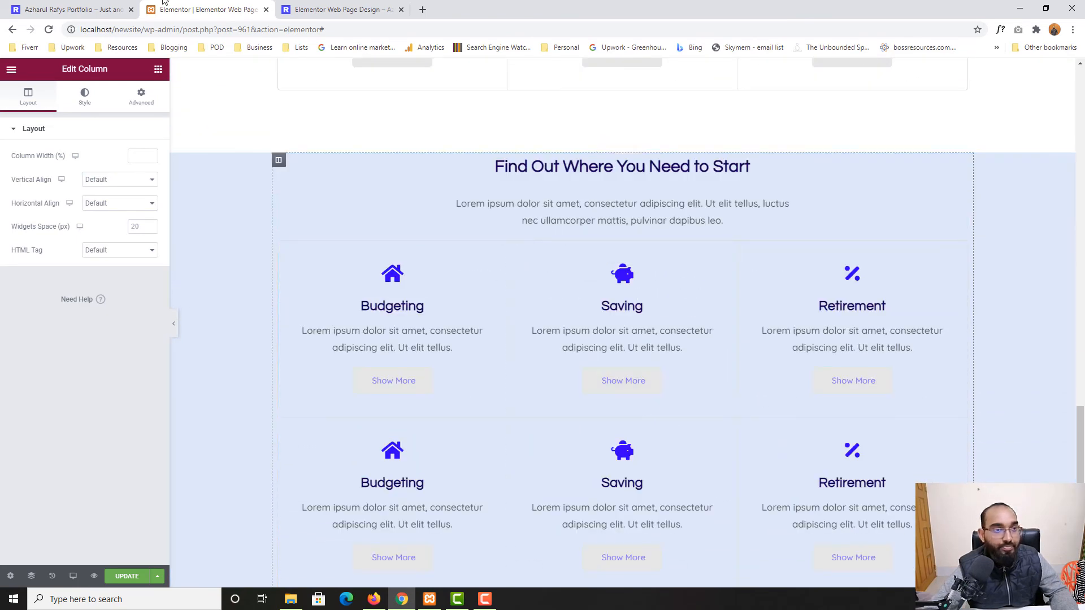
Check the original card section and the space around it in the page preview
left_click(341, 11)
scroll(249, 361, "down", 1)
scroll(231, 374, "down", 6)
scroll(232, 375, "up", 4)
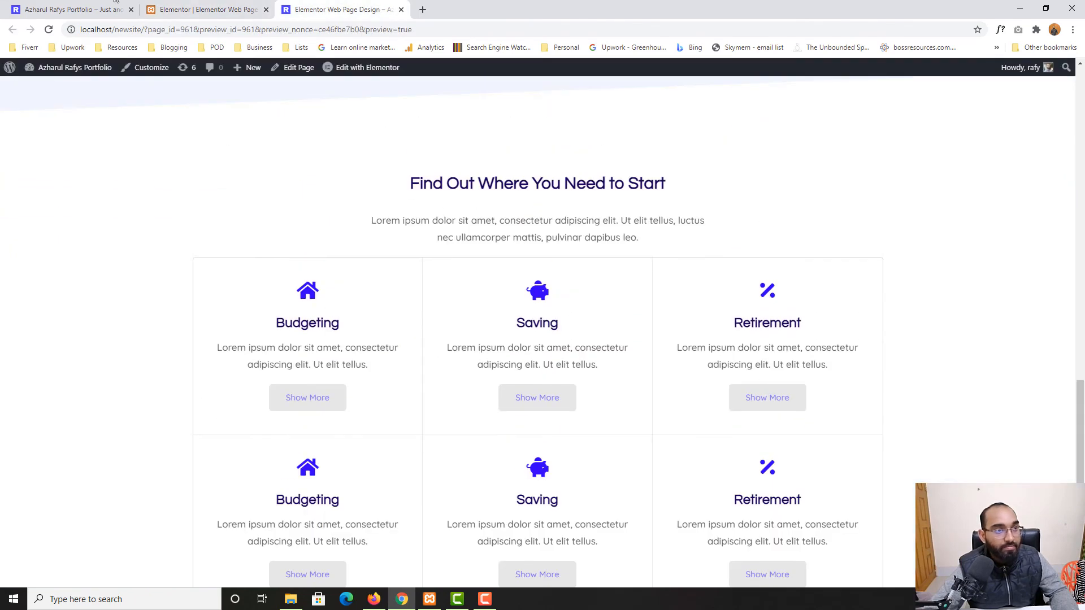
Replace the copied heading in the light-blue section with "My Specialities", taken from the reference page
left_click(171, 8)
left_click(93, 6)
scroll(280, 403, "down", 1)
scroll(363, 315, "up", 2)
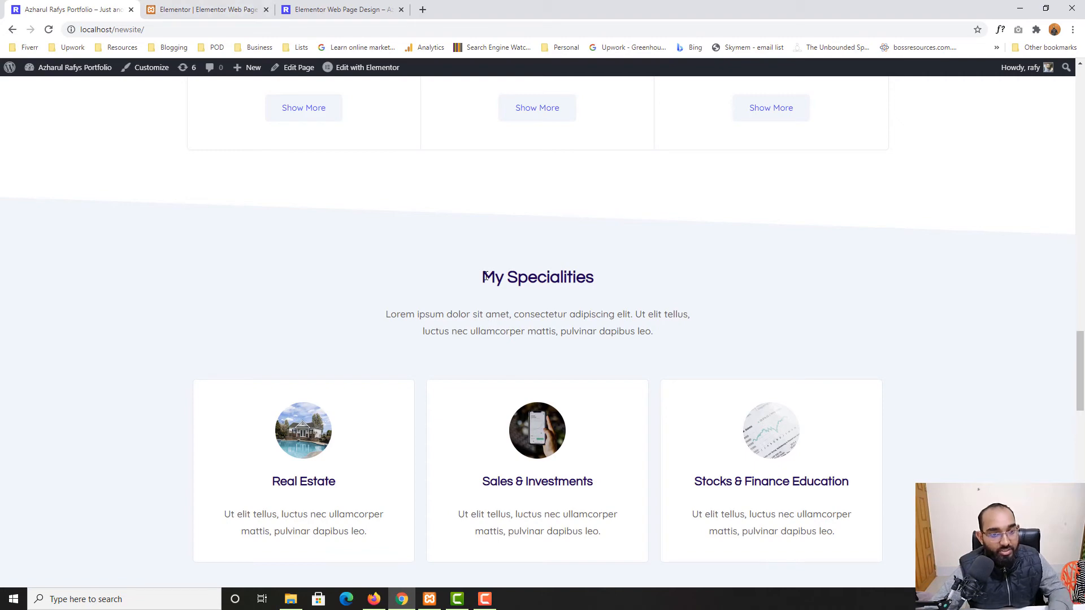
left_click_drag(481, 277, 596, 295)
left_click(203, 7)
scroll(602, 308, "up", 1)
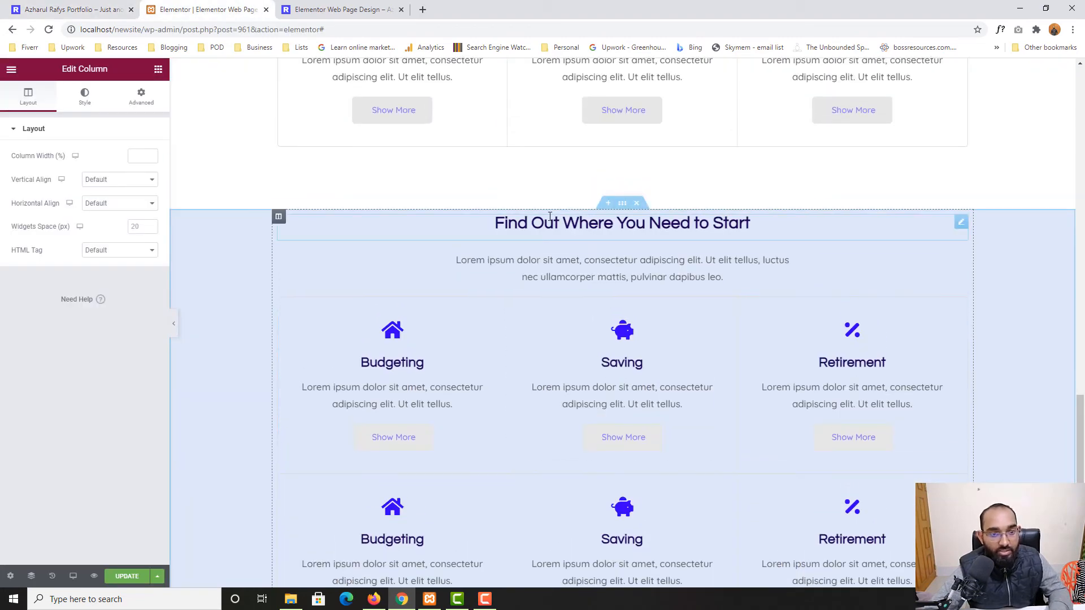
double_click(552, 221)
left_click(115, 165)
key("ctrl+a")
key("ctrl+v")
Replace the paragraph under the "My Specialities" heading with the lorem ipsum text copied from the reference page's matching section
left_click(76, 7)
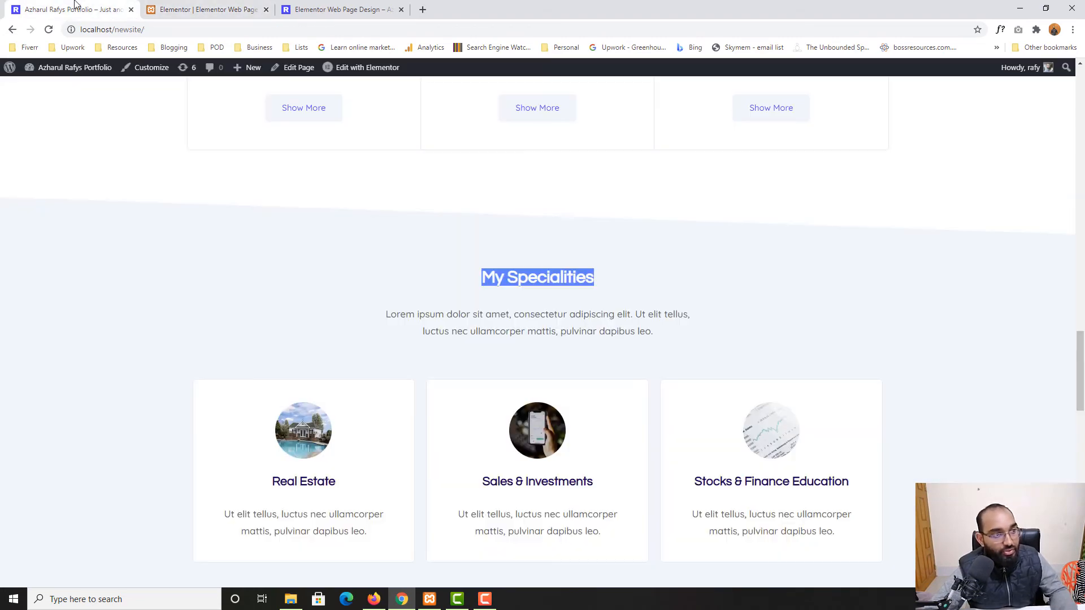
left_click_drag(386, 315, 632, 341)
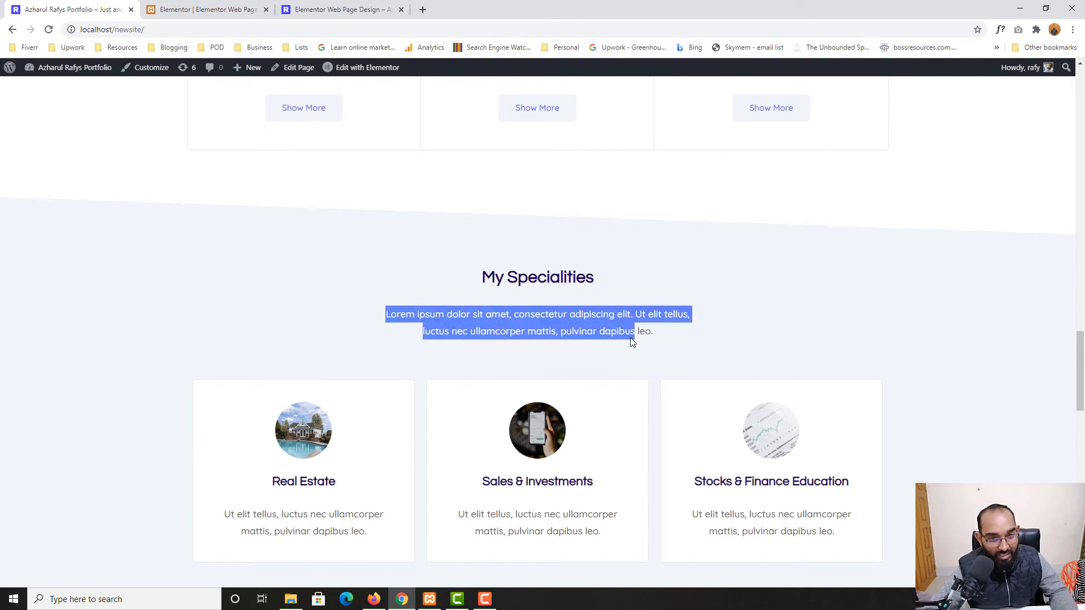
right_click(615, 324)
left_click(635, 331)
left_click(387, 309)
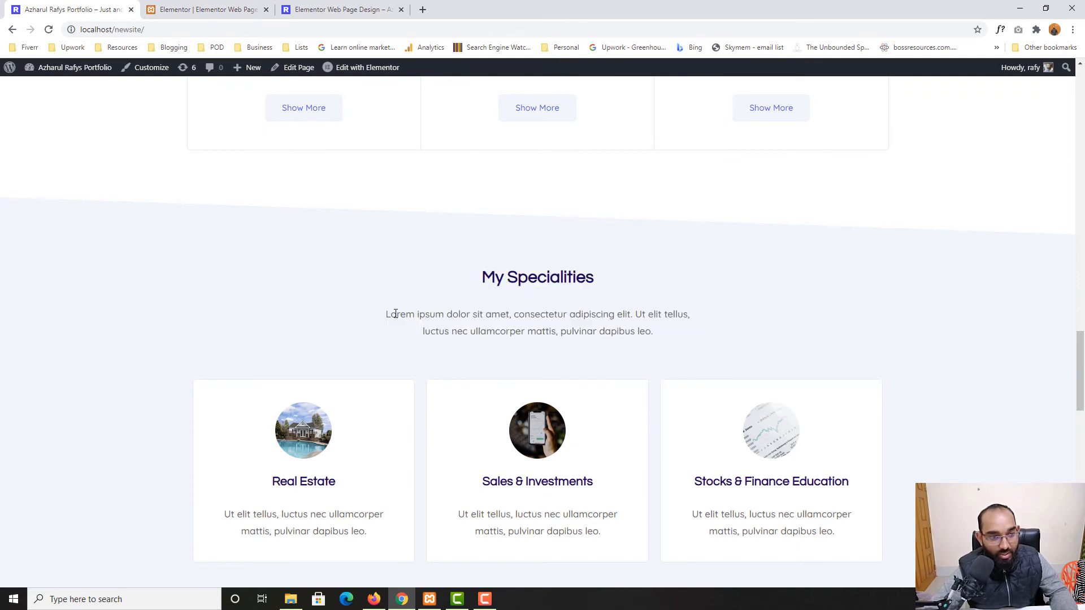
left_click_drag(386, 314, 682, 335)
left_click(204, 10)
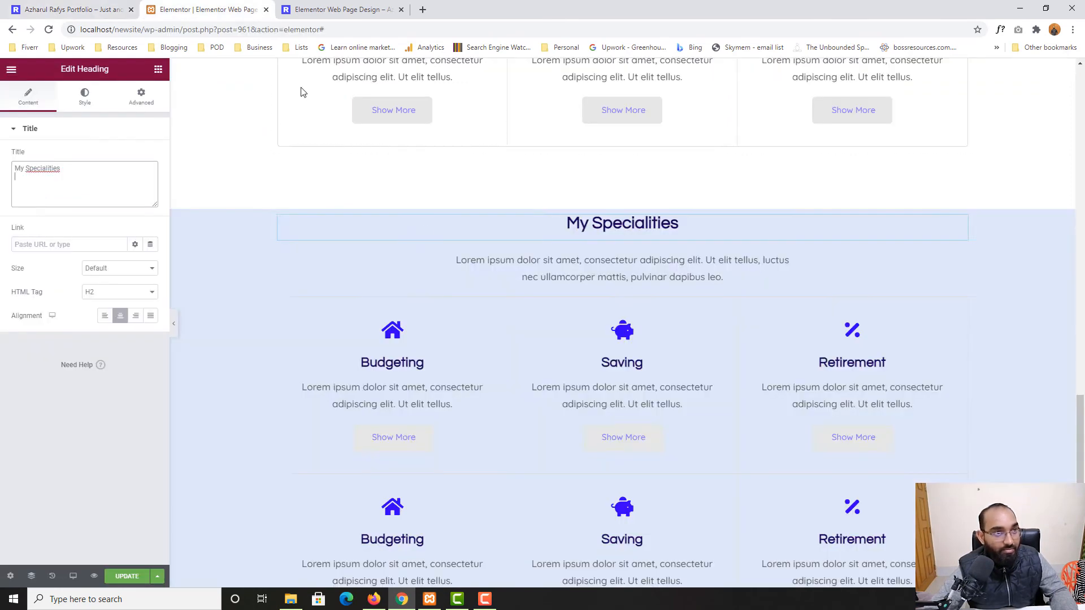
left_click(289, 279)
left_click(121, 255)
key("ctrl+a")
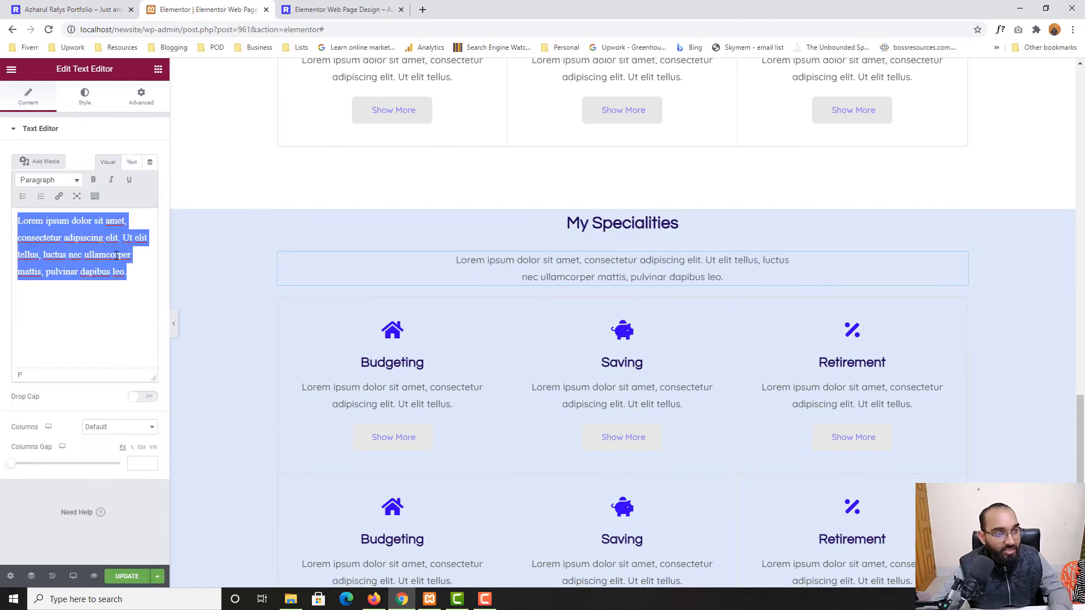
key("ctrl+v")
Remove the blank lines after the pasted paragraph under "My Specialities"
scroll(584, 342, "up", 7)
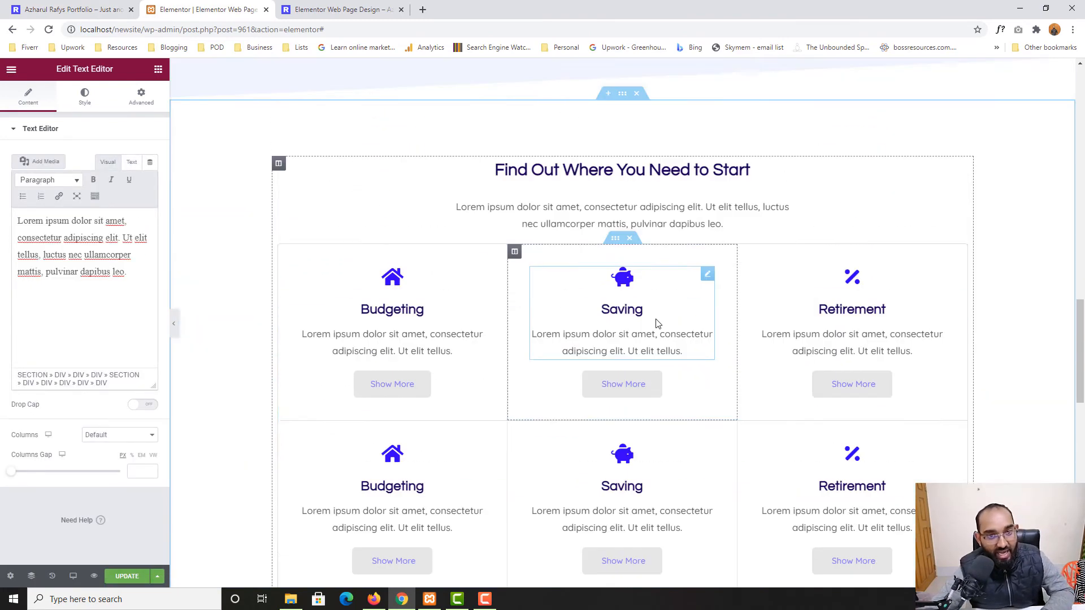
scroll(509, 350, "down", 2)
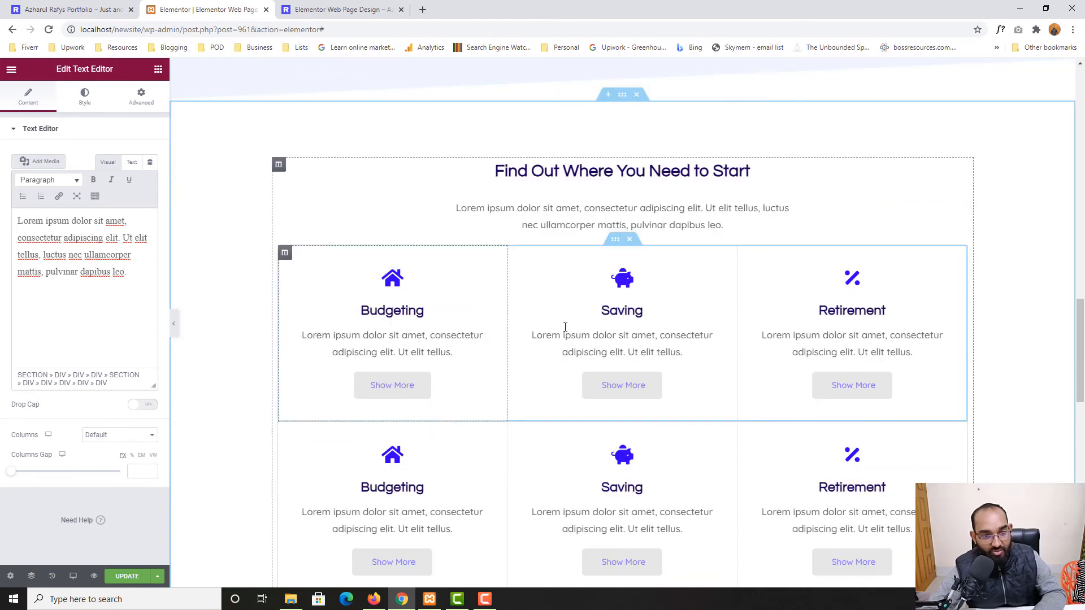
scroll(411, 336, "down", 7)
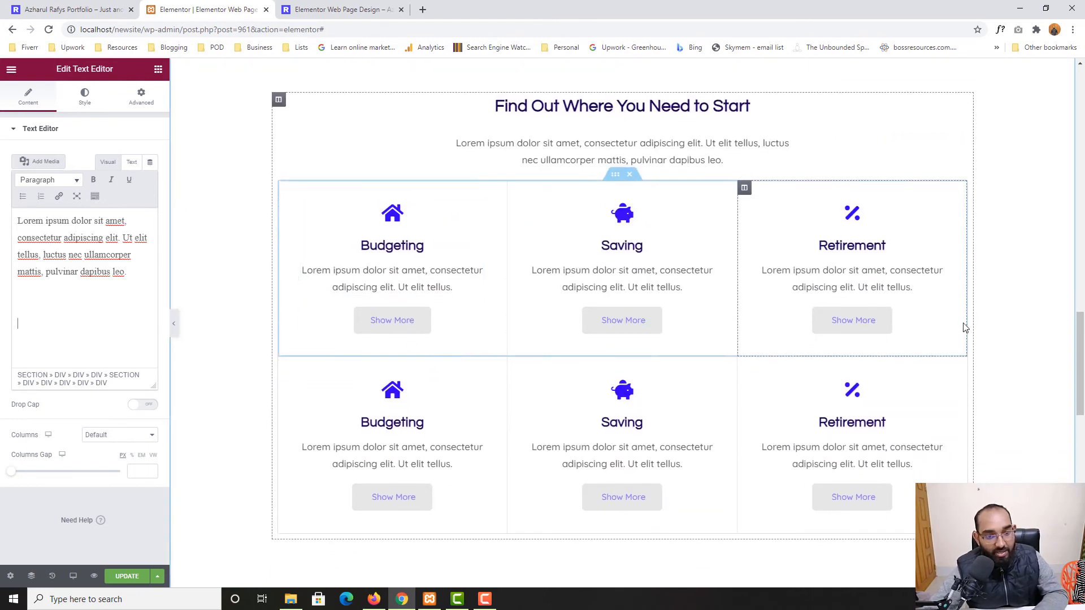
scroll(433, 363, "up", 6)
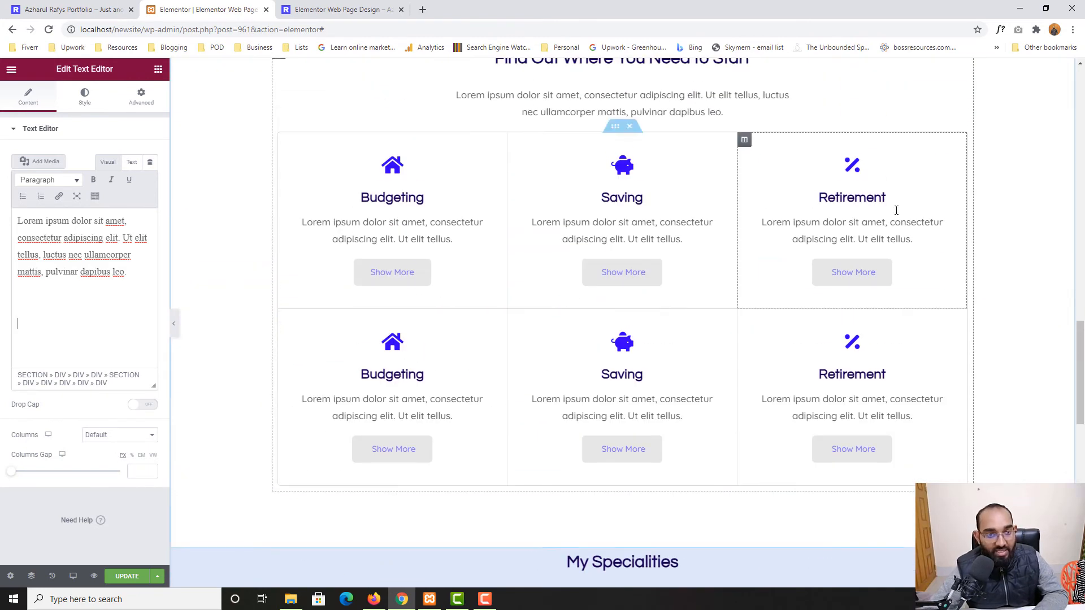
scroll(565, 328, "down", 7)
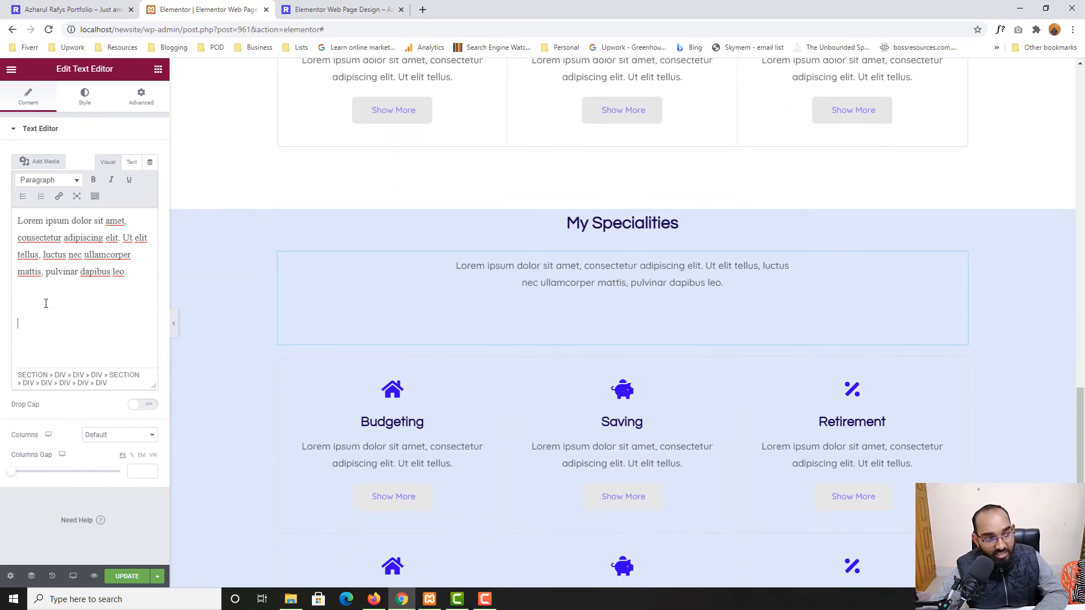
left_click(44, 307)
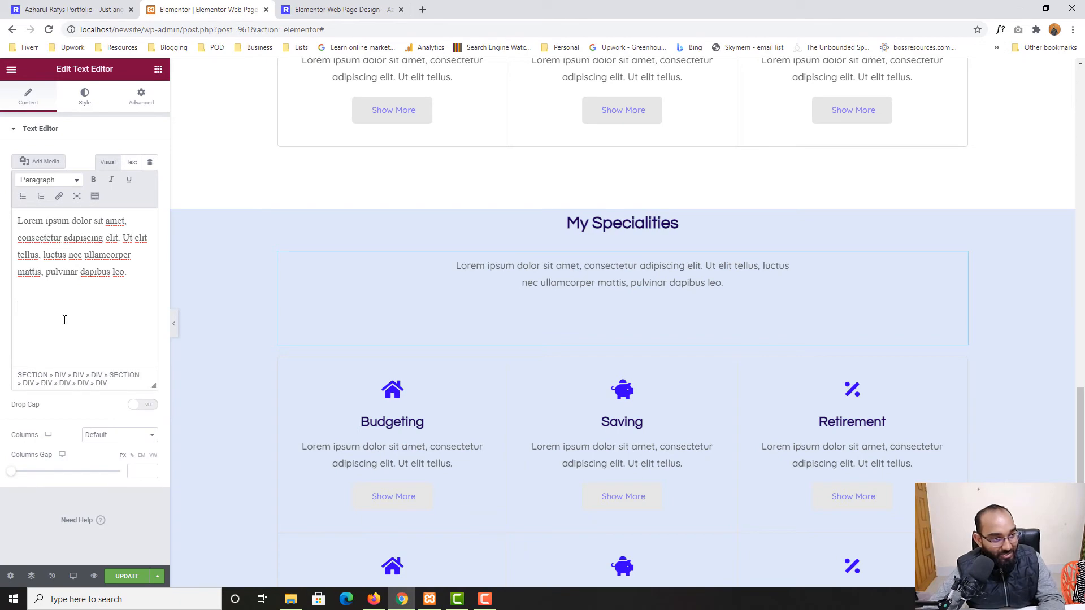
key("BackSpace")
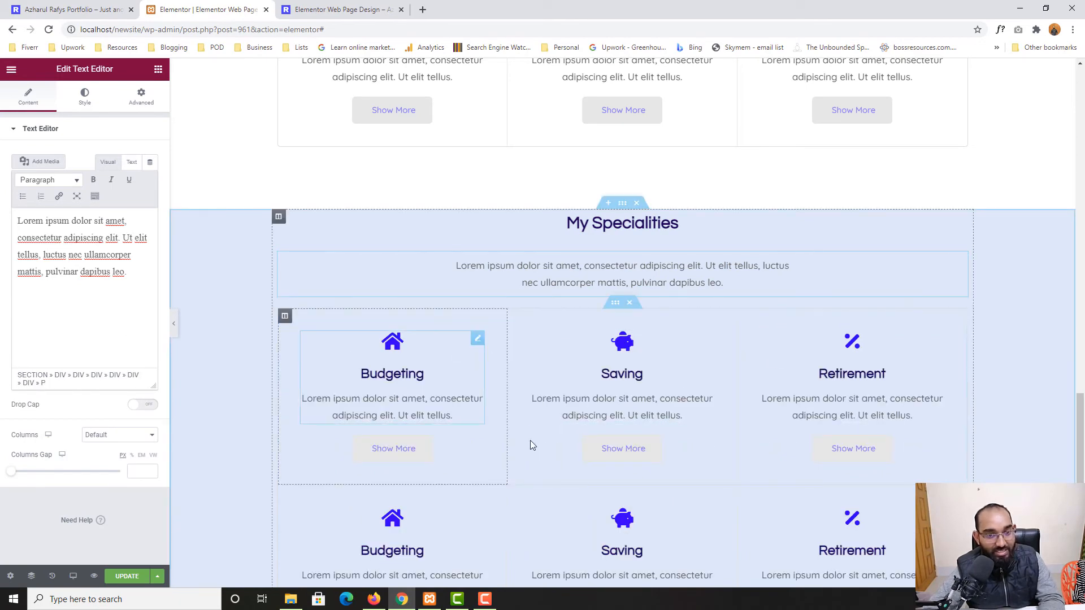
Delete the second row of cards from the "My Specialities" section
scroll(486, 418, "up", 7)
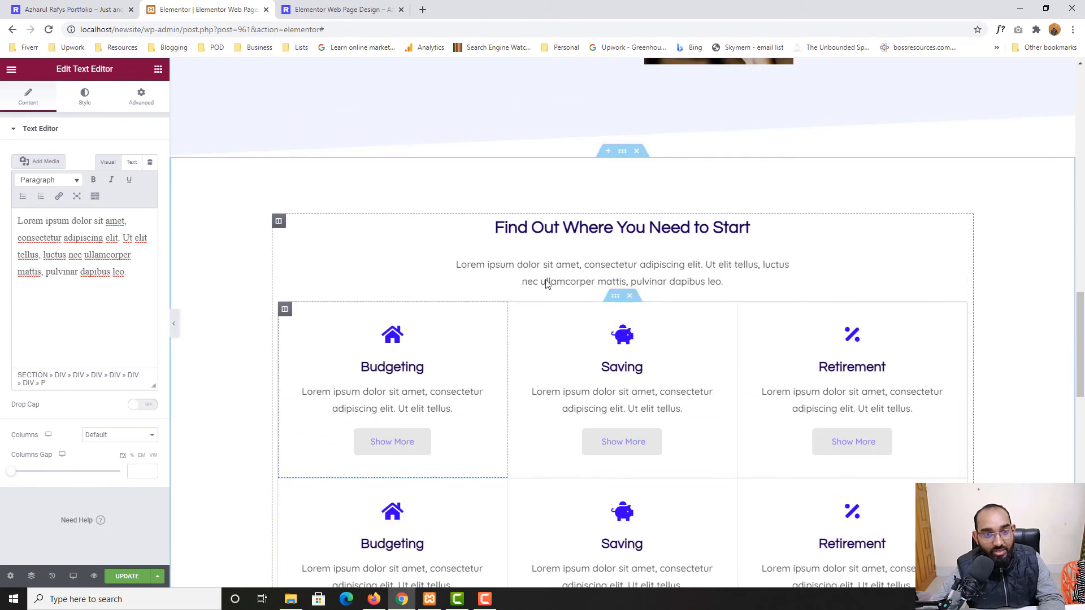
scroll(547, 284, "down", 10)
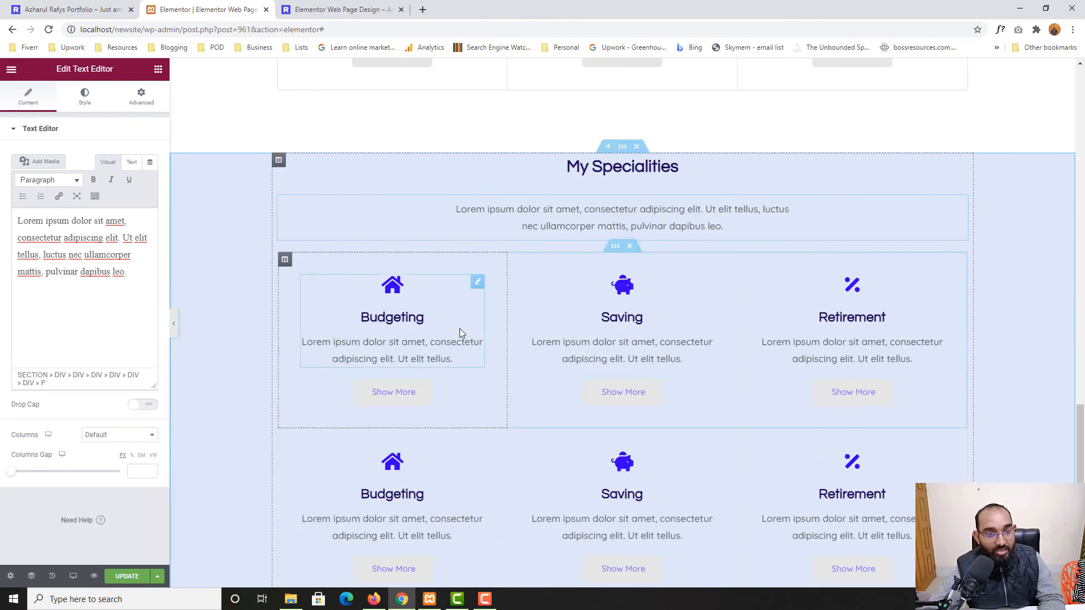
scroll(565, 339, "down", 4)
left_click(629, 199)
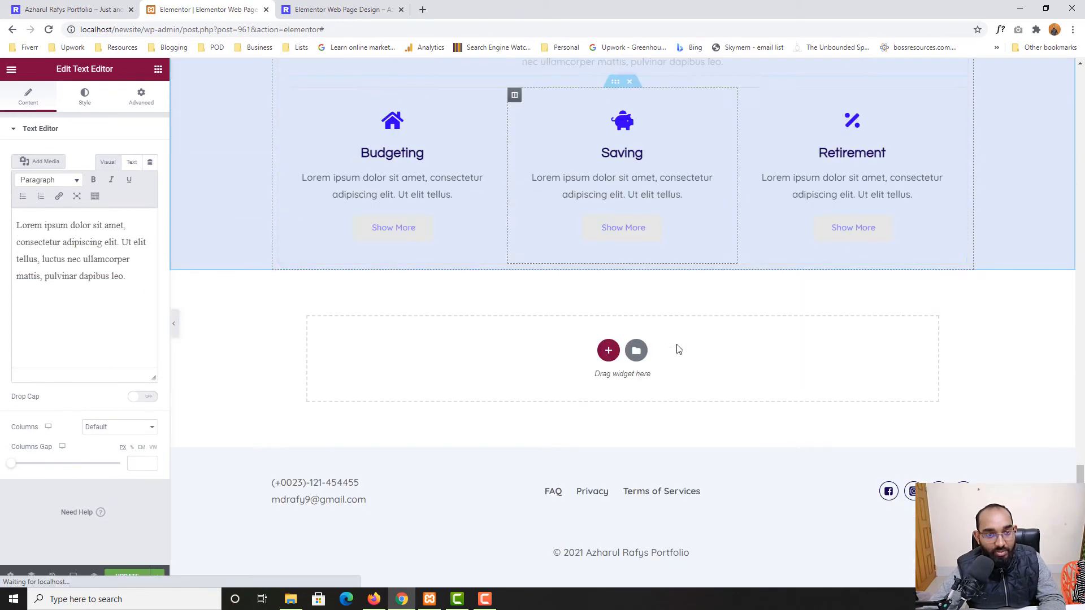
Compare with the reference's speciality cards and delete the "Show More" buttons from the Budgeting, Saving and Retirement cards under "My Specialities"
scroll(729, 365, "up", 3)
left_click(74, 10)
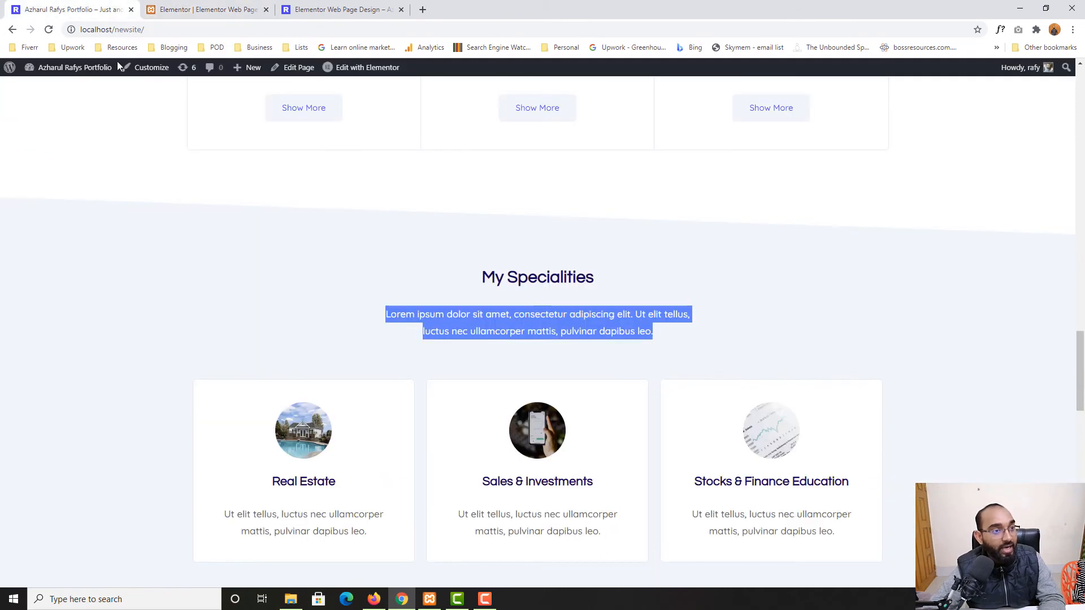
scroll(266, 408, "down", 4)
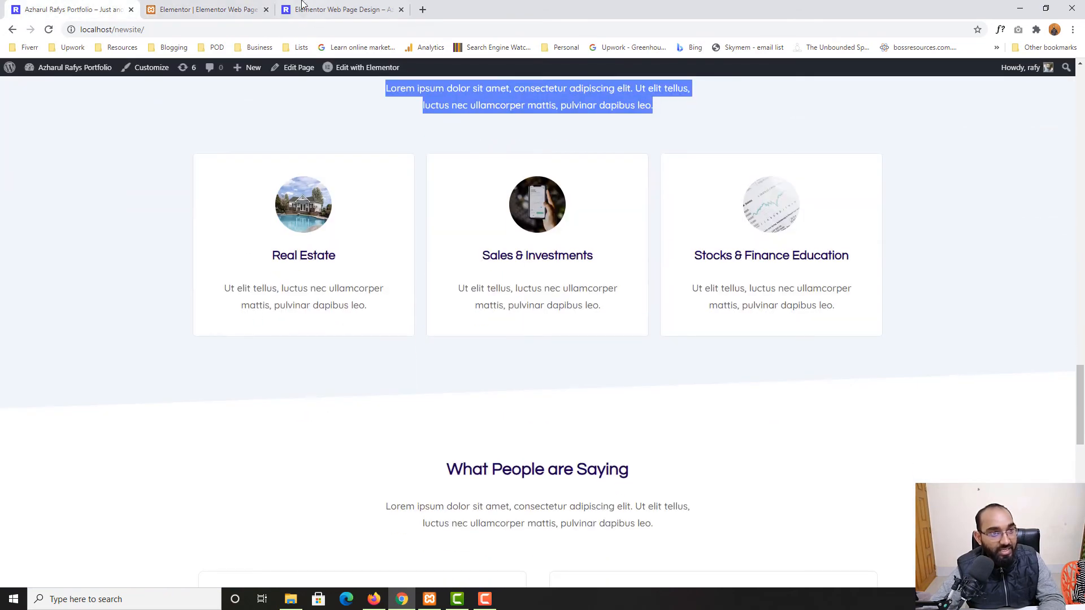
left_click(209, 10)
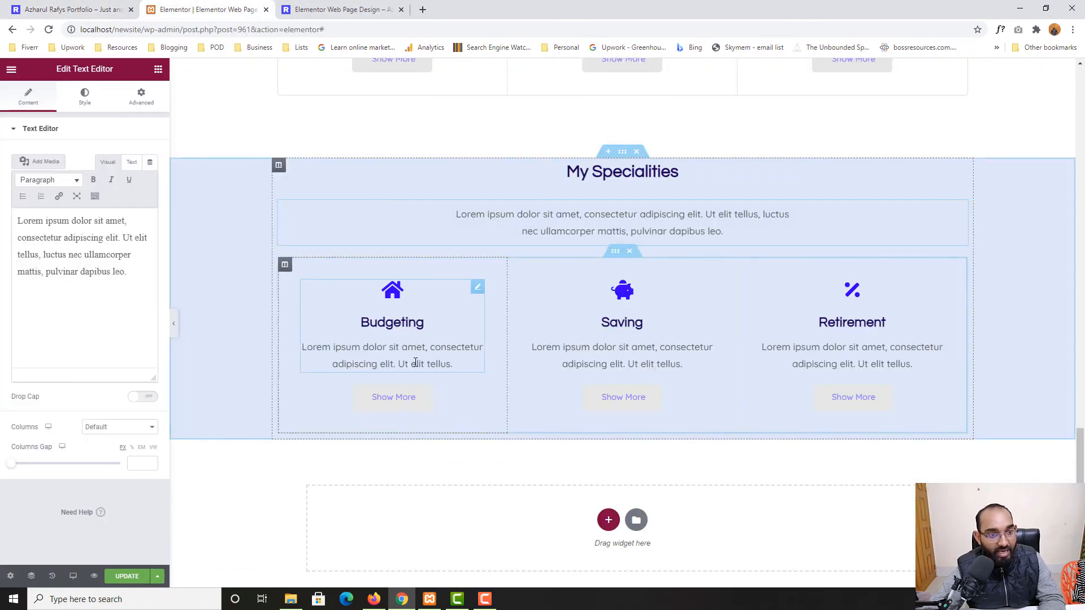
right_click(412, 397)
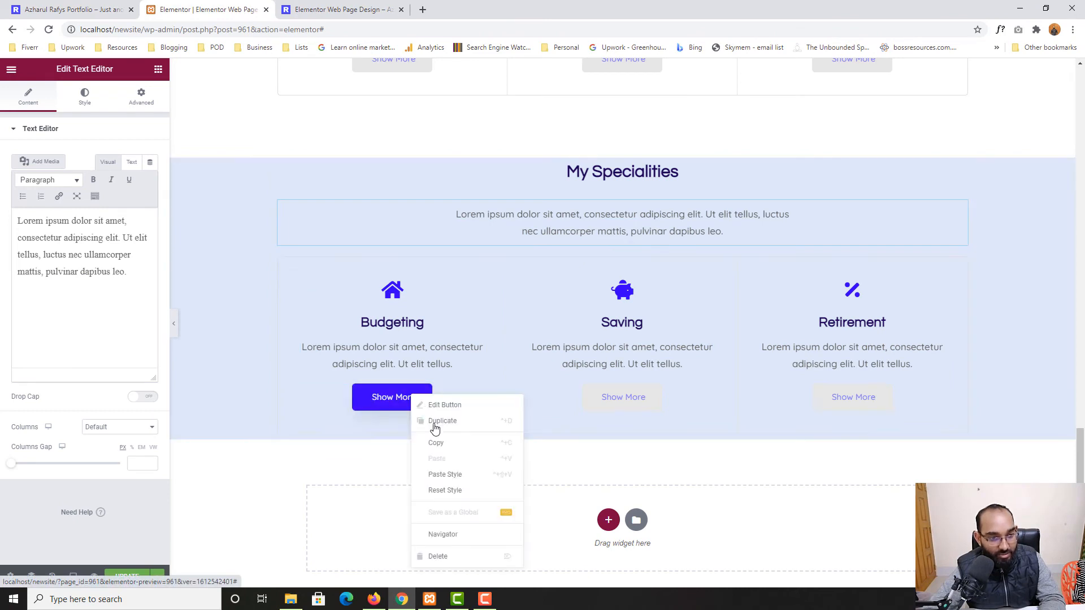
left_click(429, 556)
right_click(625, 399)
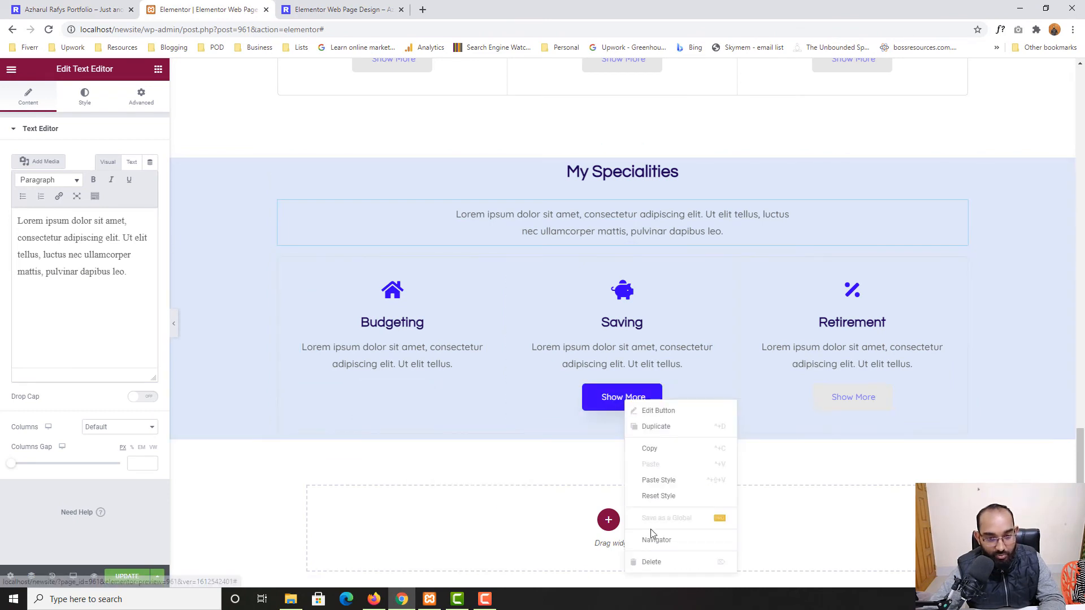
left_click(656, 562)
right_click(864, 405)
left_click(882, 561)
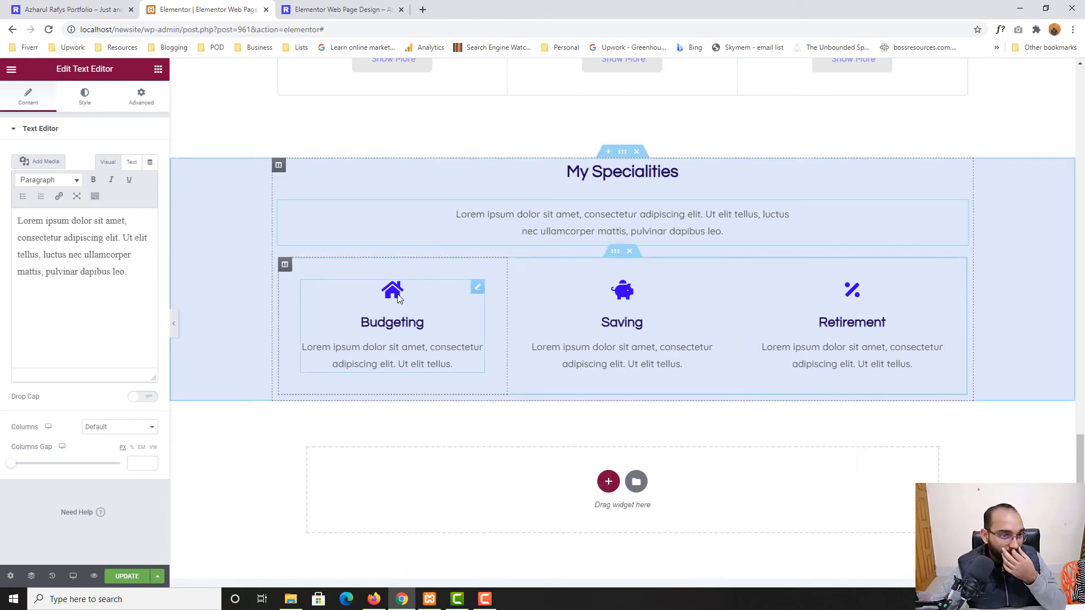
Delete the Budgeting, Saving and Retirement icon boxes from the "My Specialities" section, keeping the three columns
left_click(317, 12)
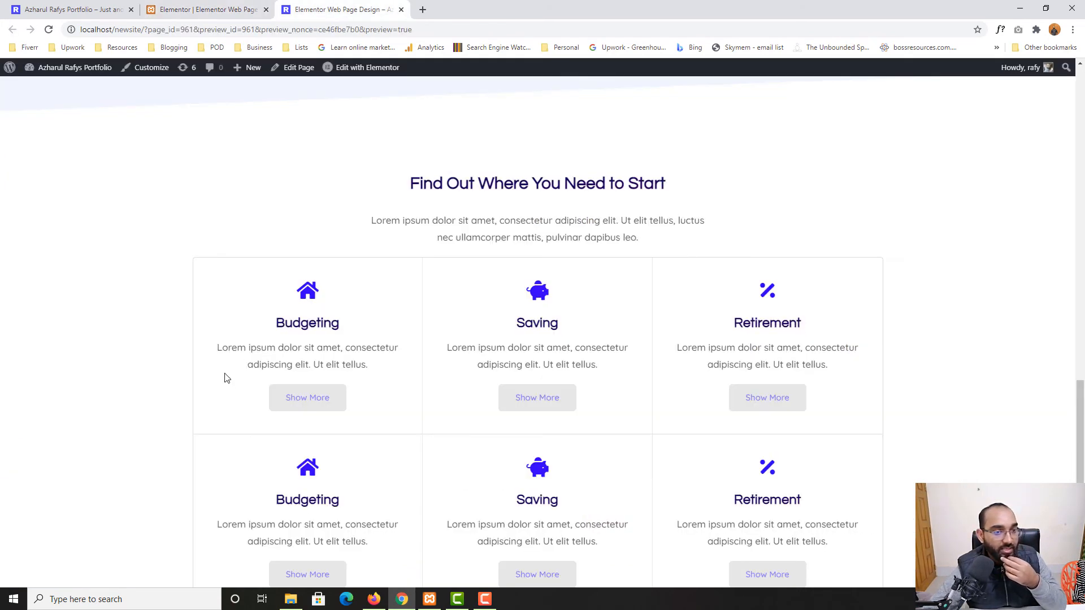
left_click(207, 9)
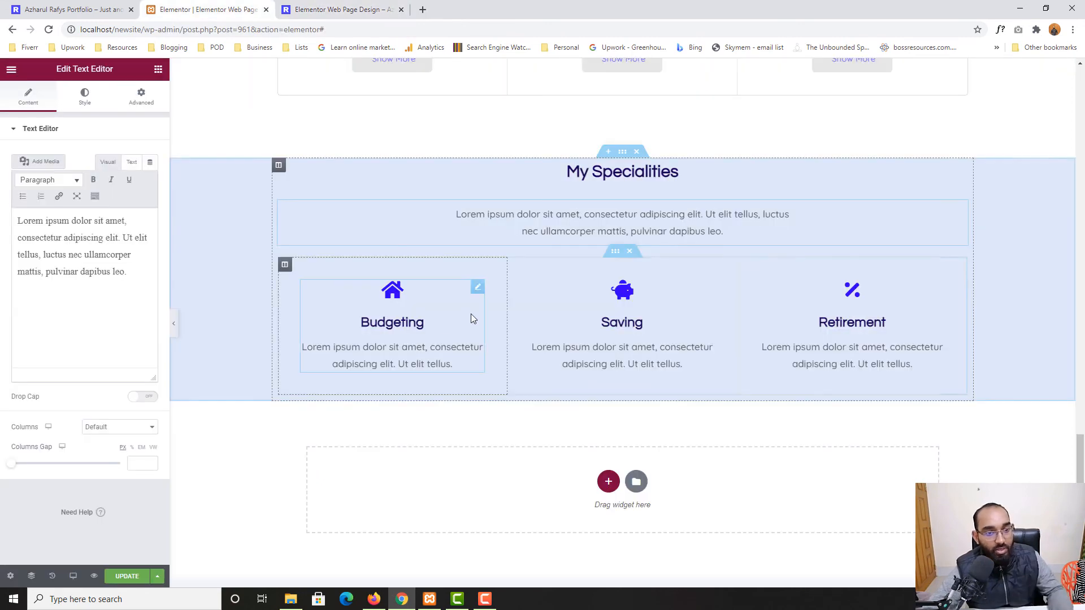
left_click(451, 456)
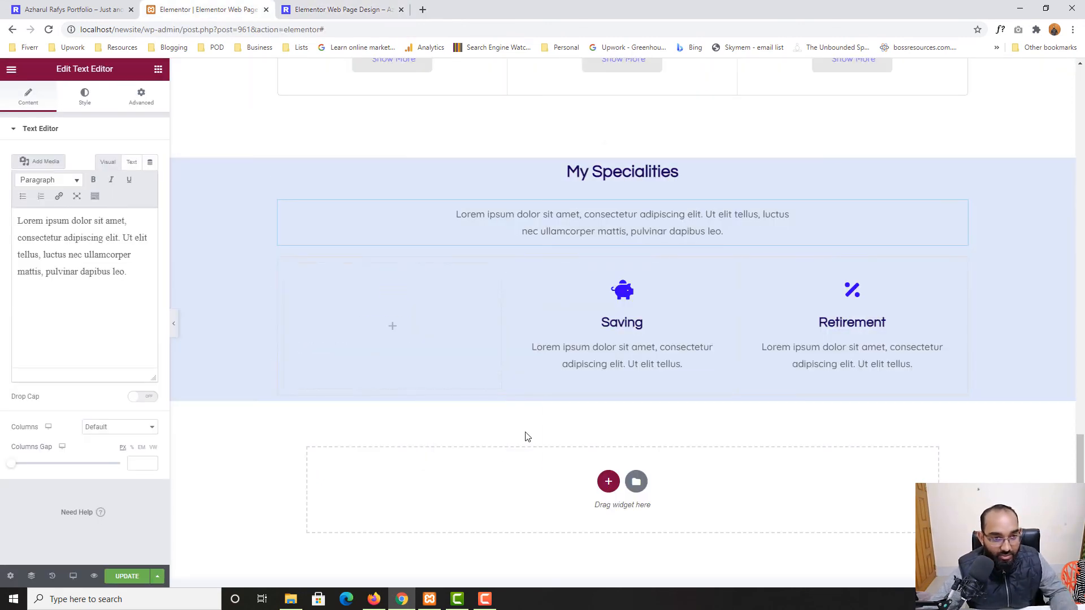
right_click(589, 323)
left_click(642, 484)
right_click(825, 313)
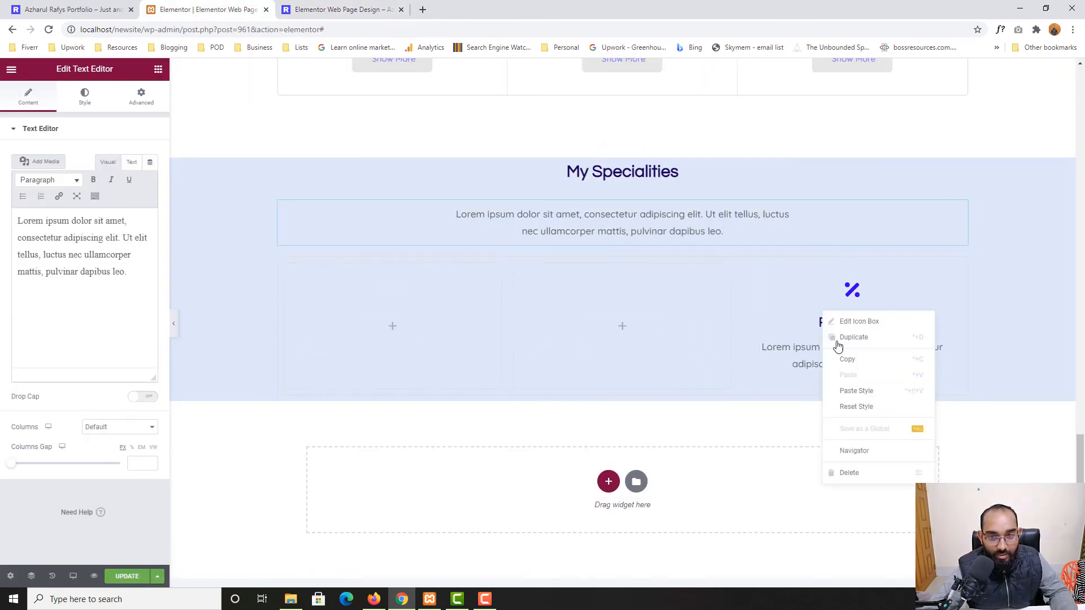
left_click(848, 474)
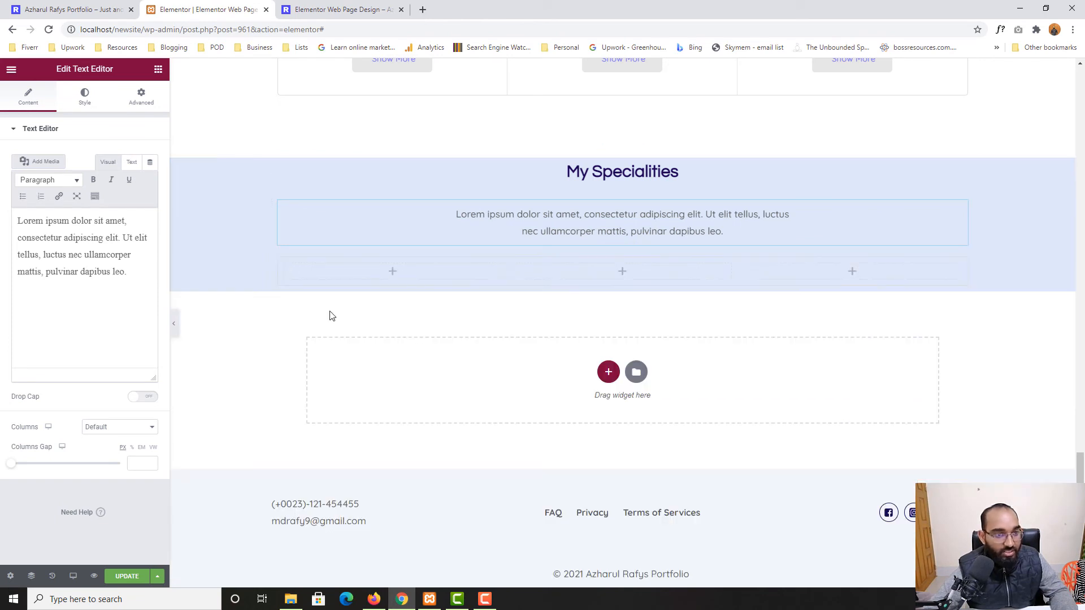
Find the Image Box widget and add it to the first column under "My Specialities"
left_click(158, 70)
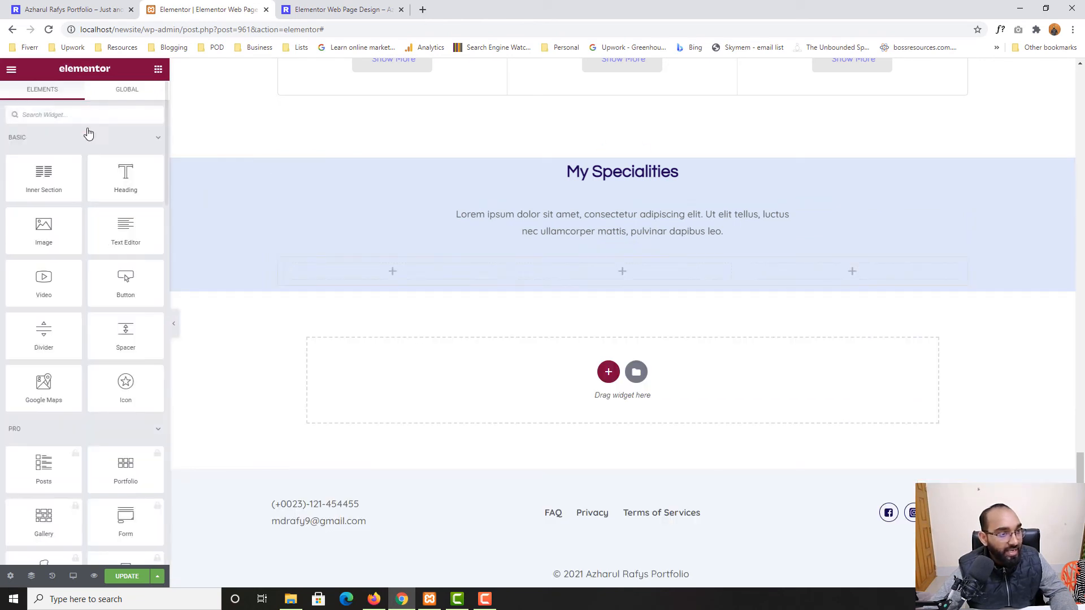
left_click(103, 112)
type("image")
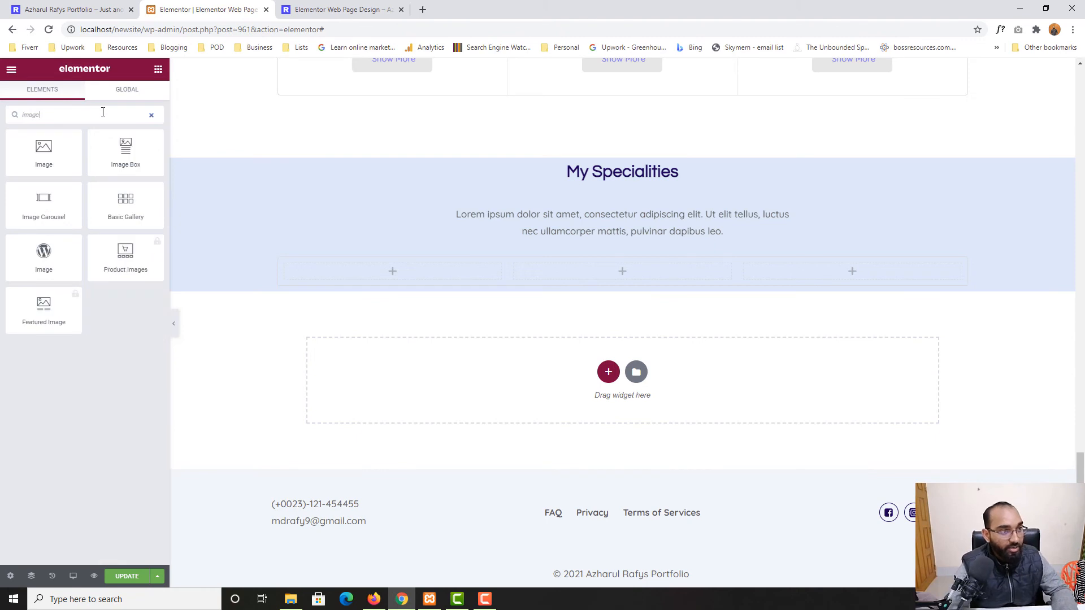
left_click_drag(132, 158, 414, 287)
Open the reference's Real Estate card image, Layer-0-1-2.jpg, in its own tab and return to the Image Box in the Elementor editor
left_click(133, 2)
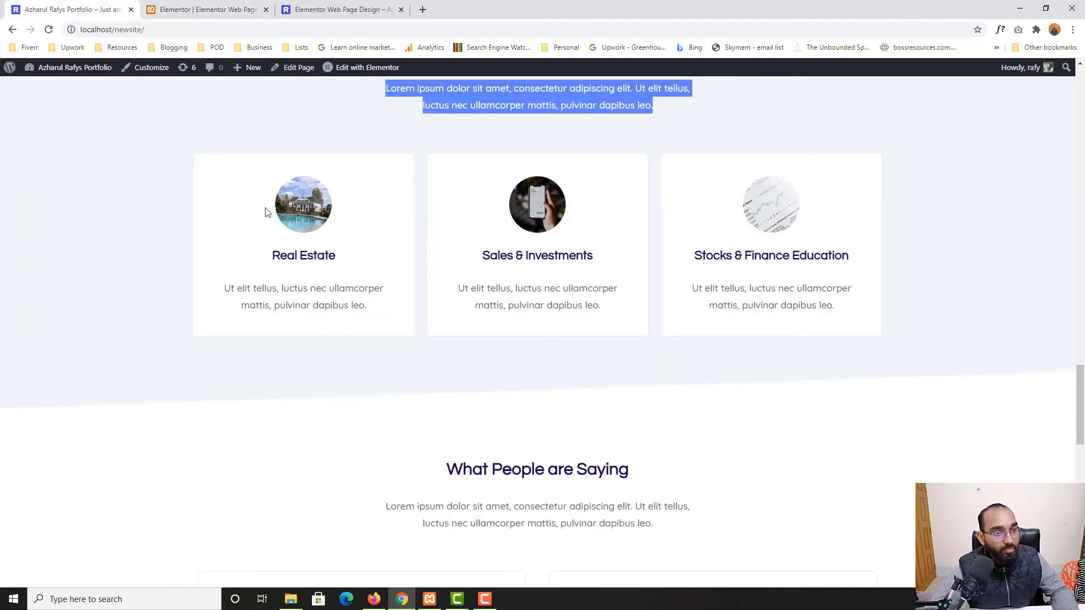
right_click(297, 195)
left_click(330, 205)
left_click(215, 8)
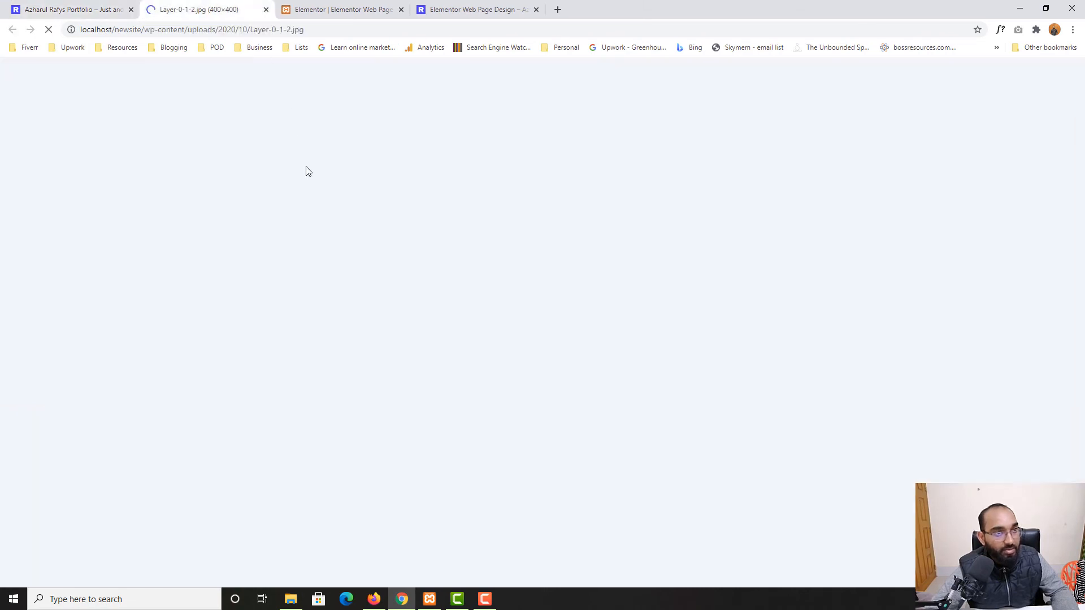
right_click(572, 262)
left_click(601, 287)
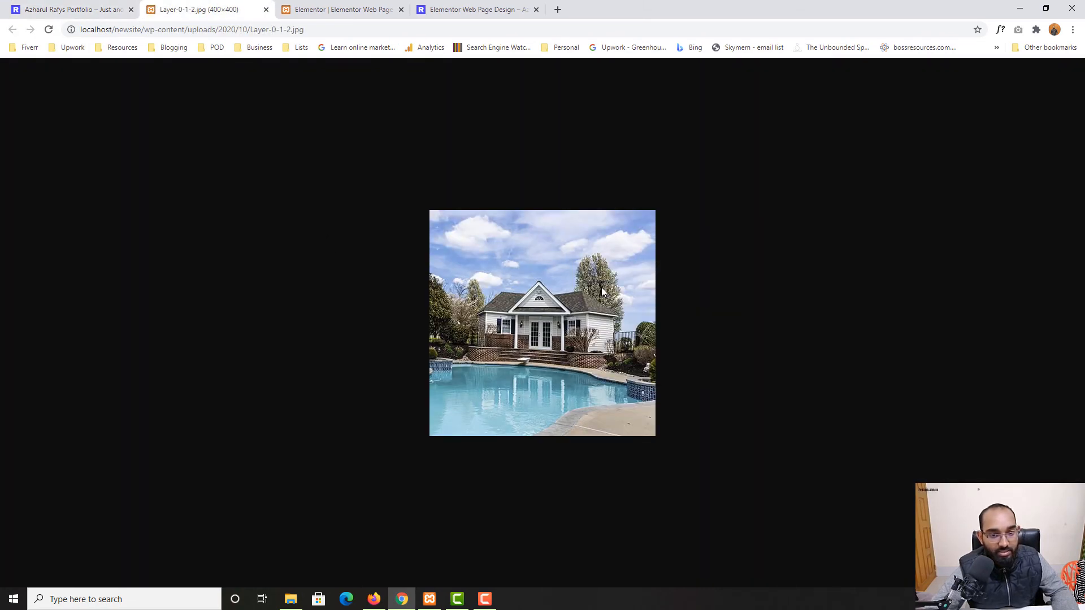
left_click(529, 9)
left_click(526, 10)
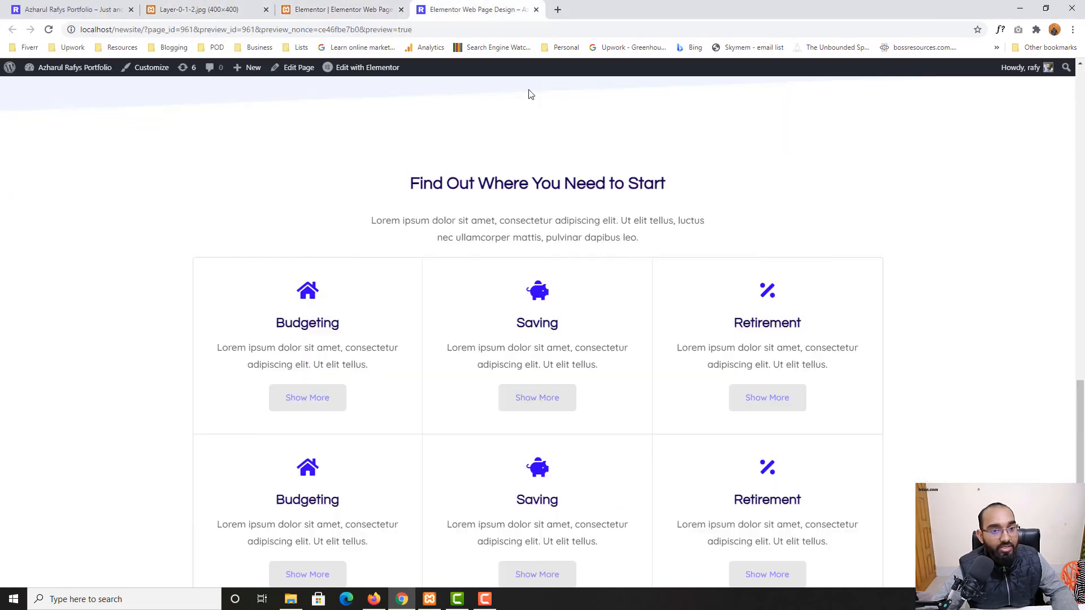
left_click(377, 4)
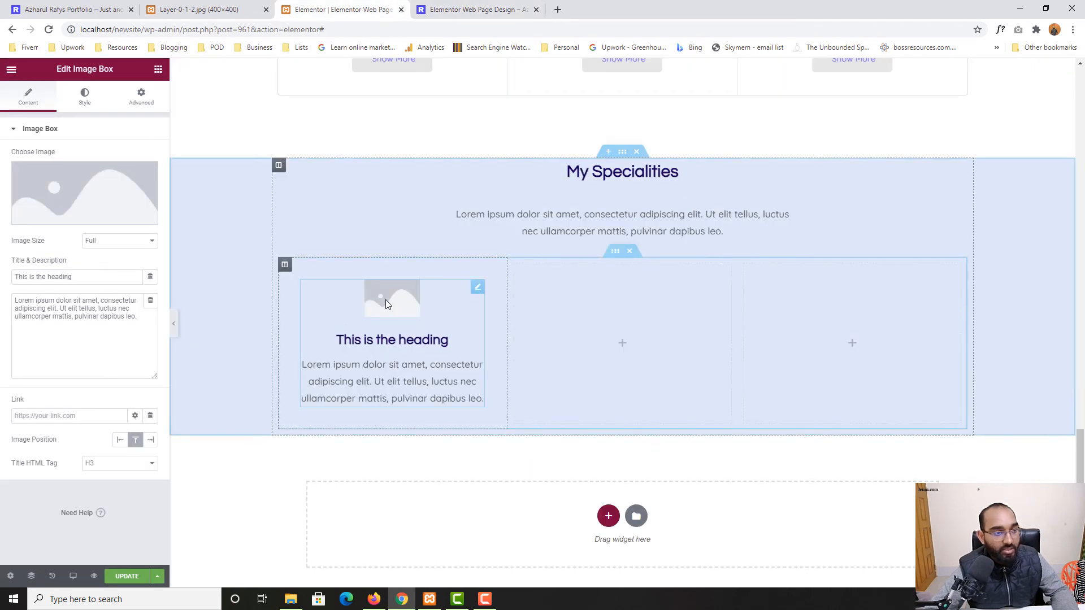
Set the image box's picture to the house photo Layer-0-1-2.jpg from the media library
left_click(141, 178)
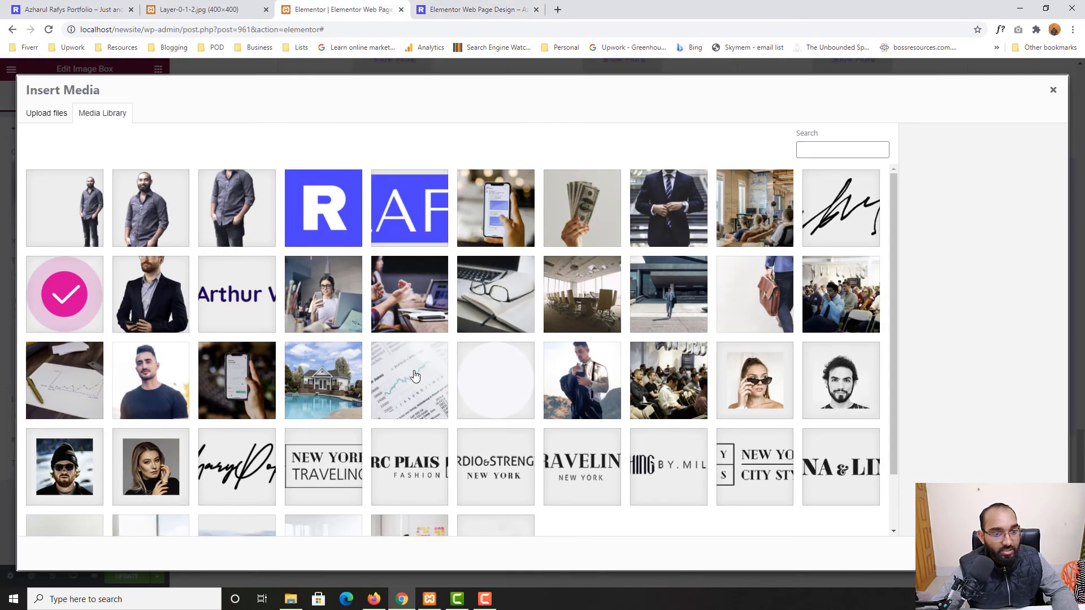
scroll(853, 378, "down", 1)
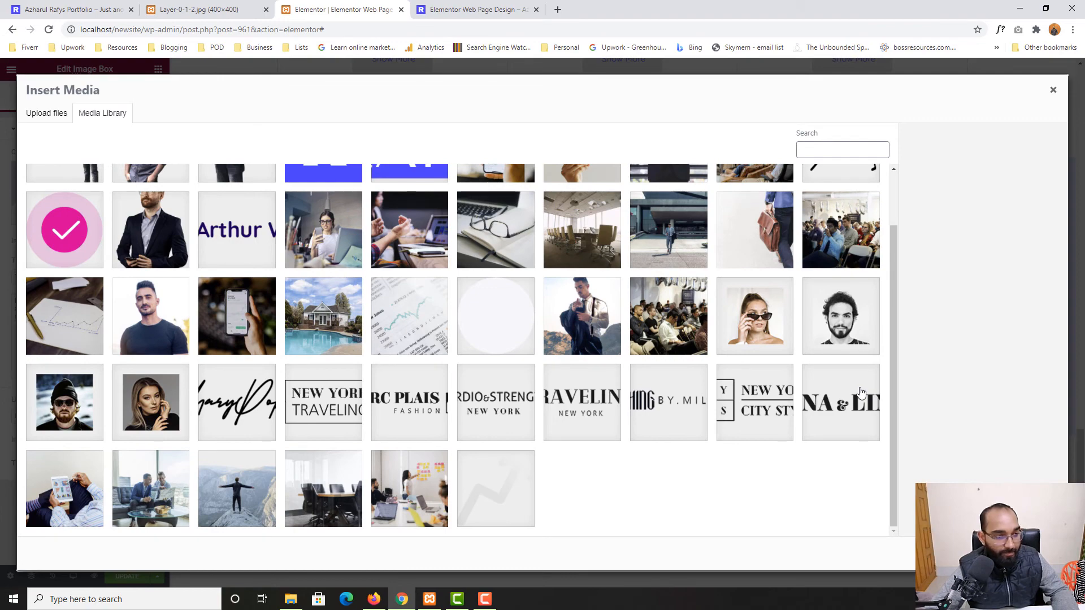
scroll(861, 389, "up", 1)
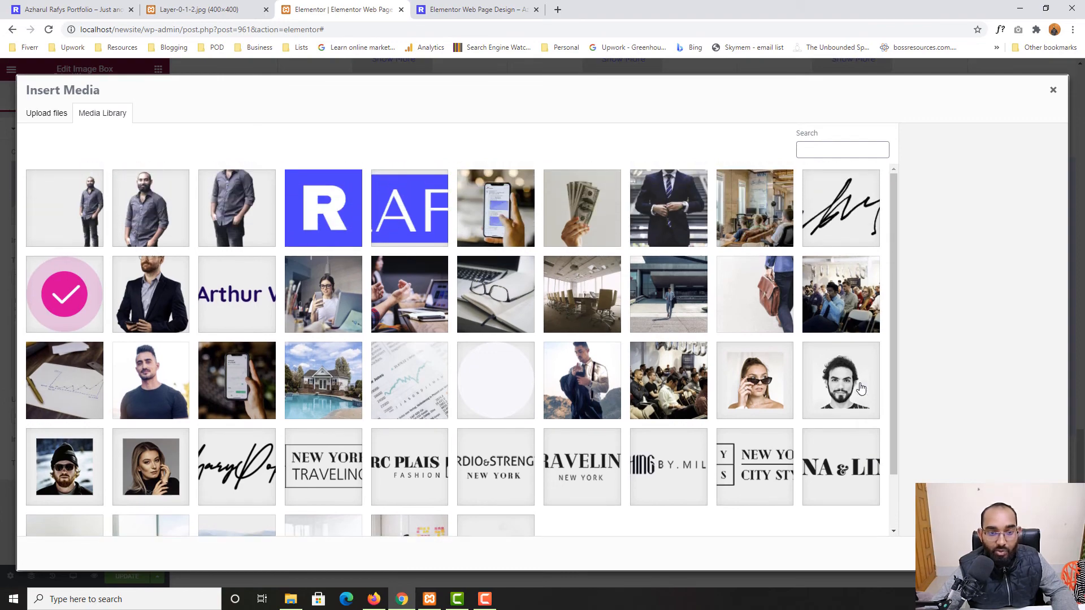
left_click(360, 392)
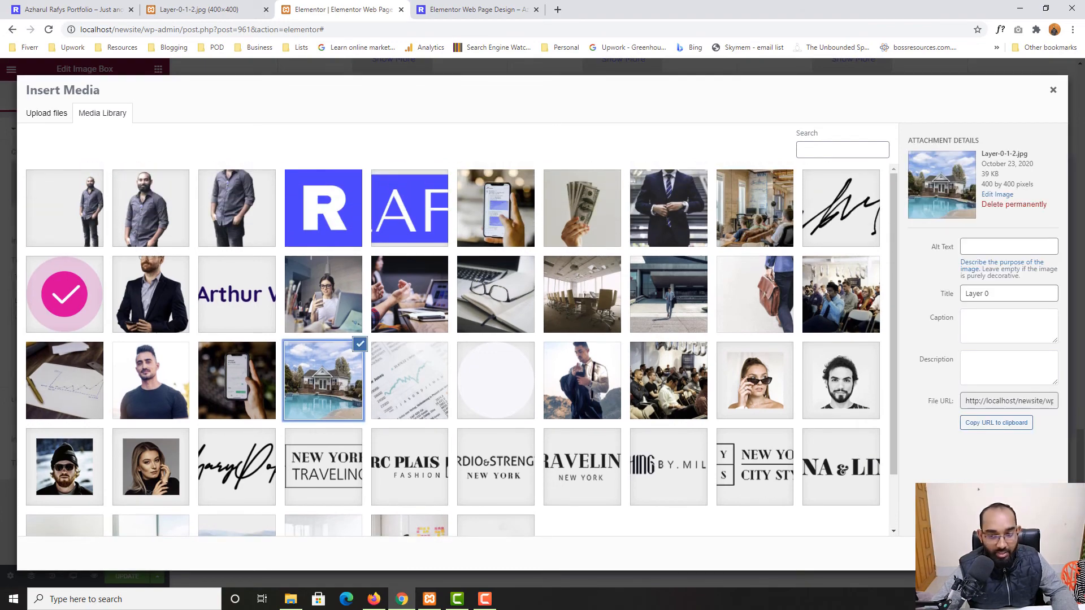
left_click(1030, 553)
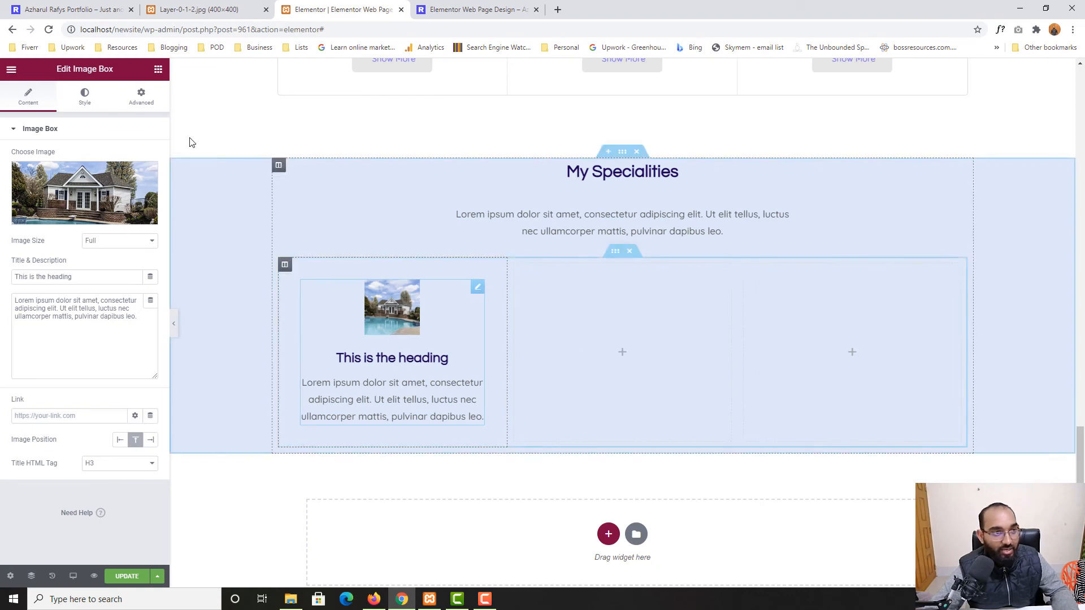
Copy the title "Real Estate" from the reference's first speciality card and use it as the image box's title
left_click(68, 9)
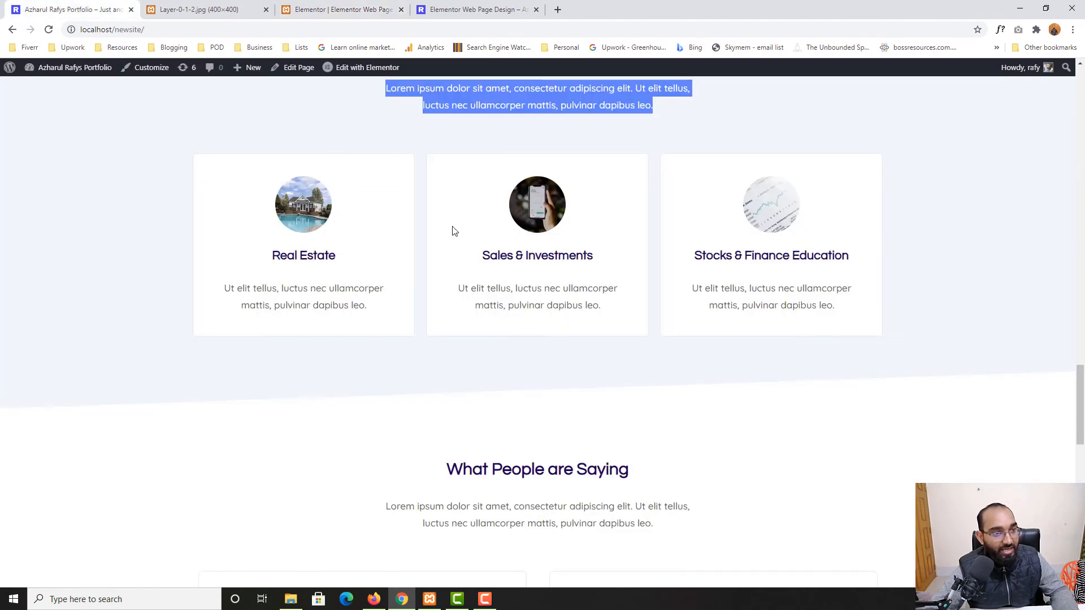
left_click(282, 256)
scroll(89, 460, "down", 10)
left_click(134, 476)
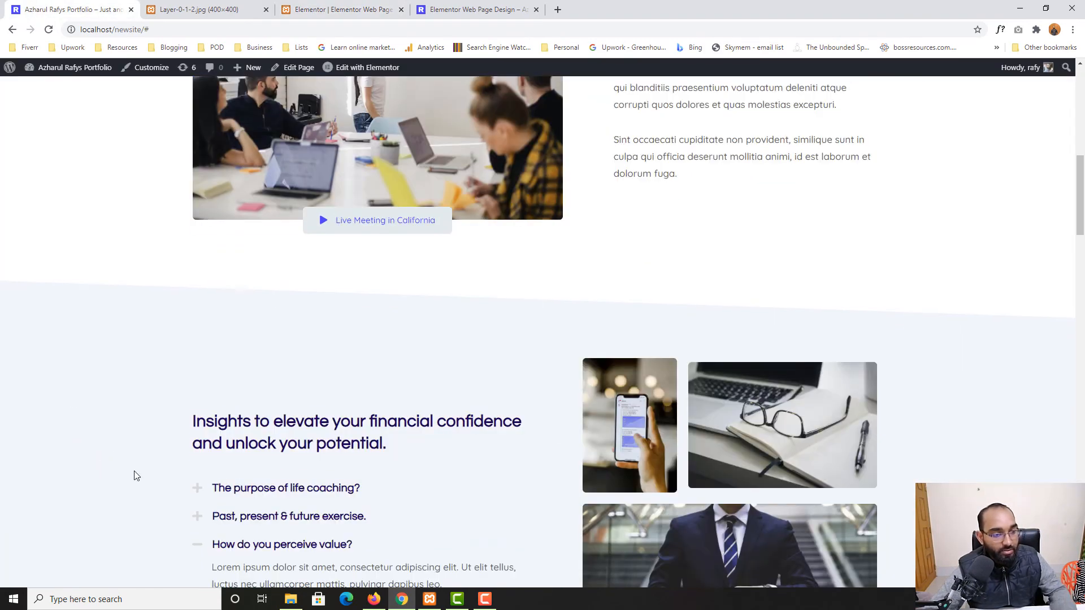
scroll(135, 476, "down", 20)
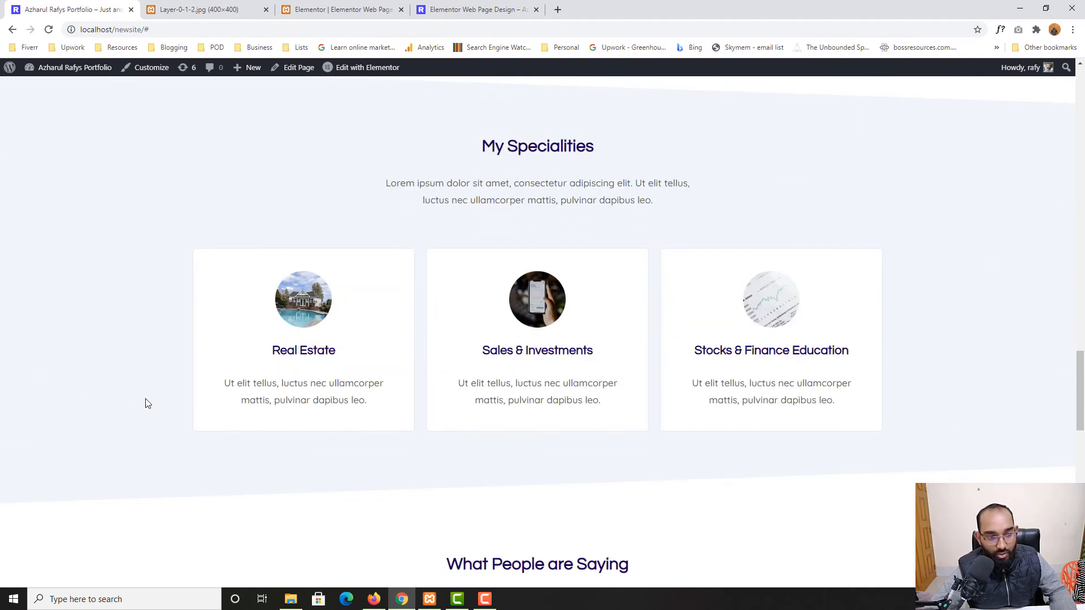
left_click_drag(341, 353, 273, 352)
key("ctrl+c")
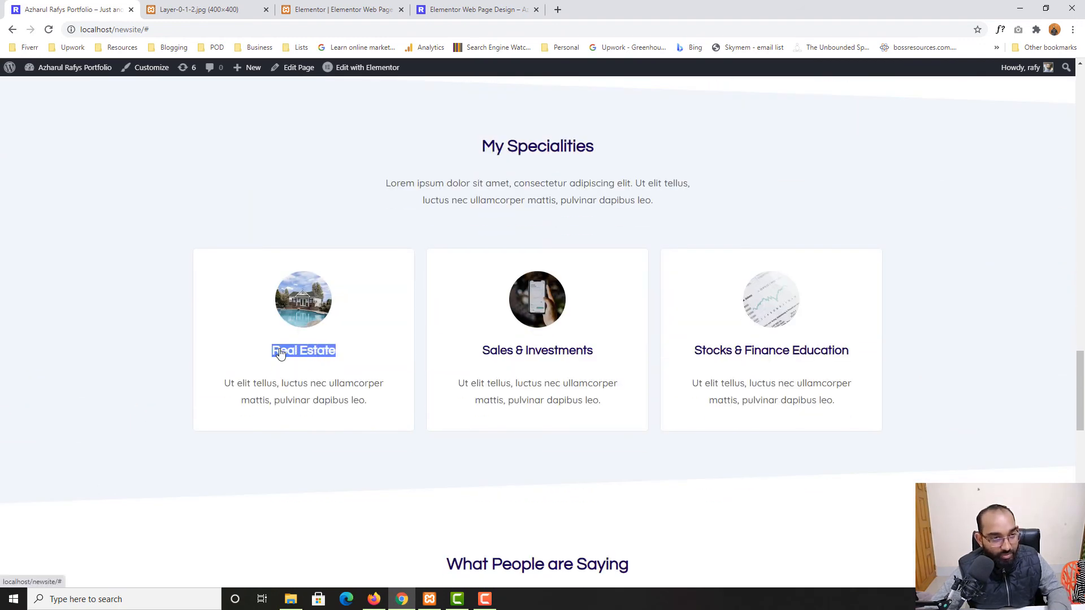
left_click(413, 5)
left_click(535, 9)
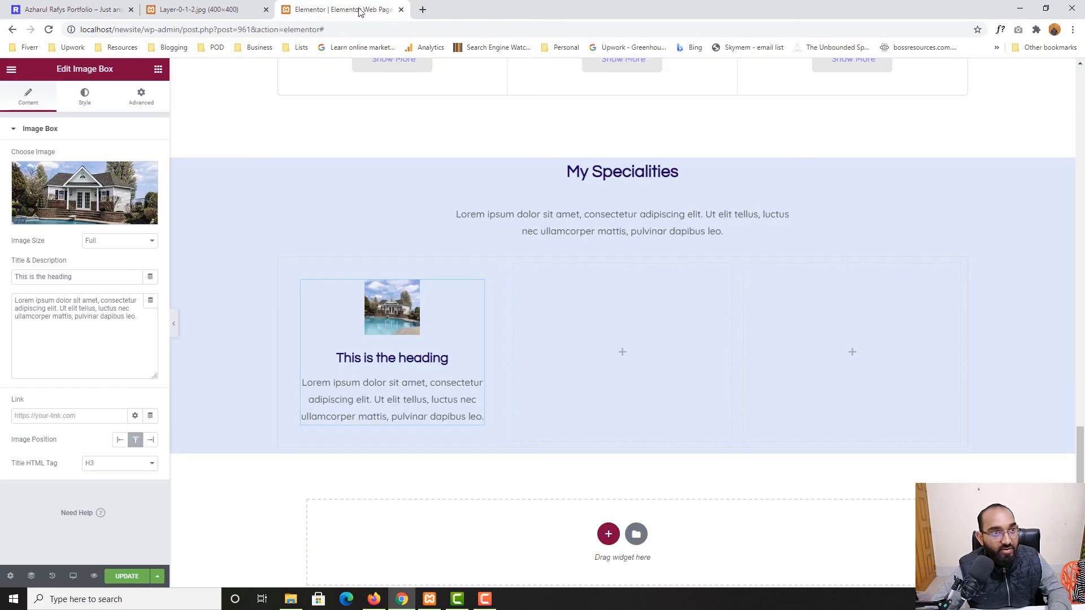
left_click(97, 277)
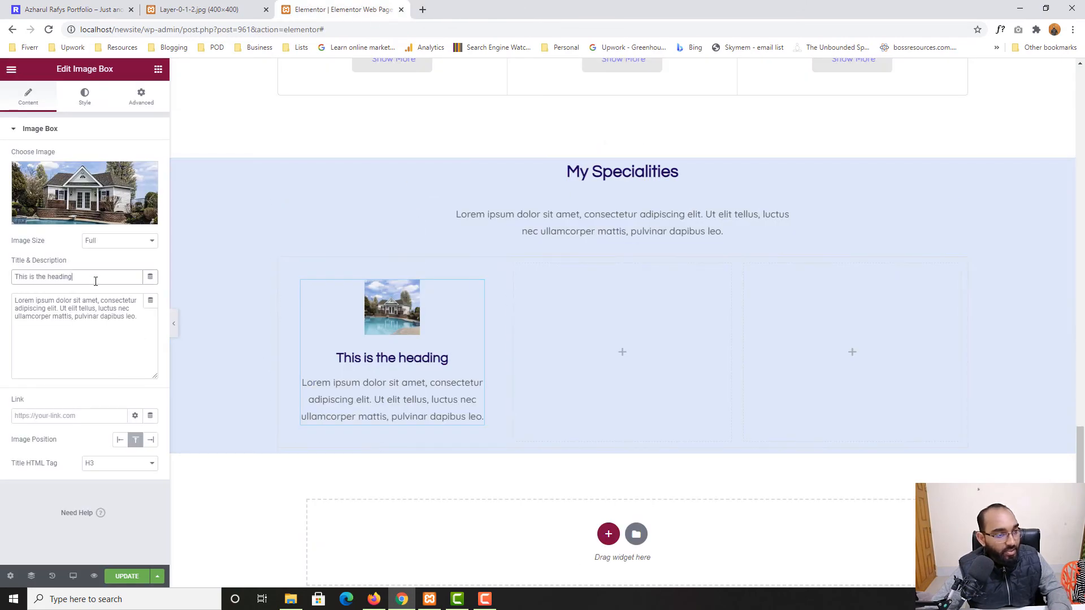
key("ctrl+a")
key("ctrl+v")
Replace the image box's description with the reference card's text "Ut elit tellus, luctus nec ullamcorper mattis, pulvinar dapibus leo."
left_click(57, 6)
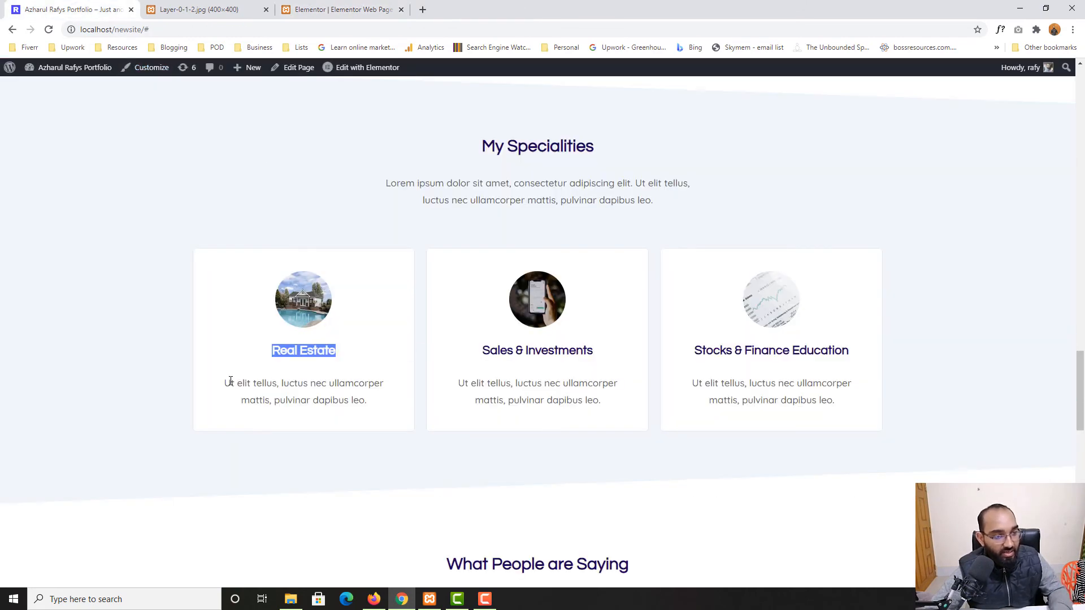
left_click_drag(230, 381, 368, 400)
key("ctrl+c")
left_click(339, 9)
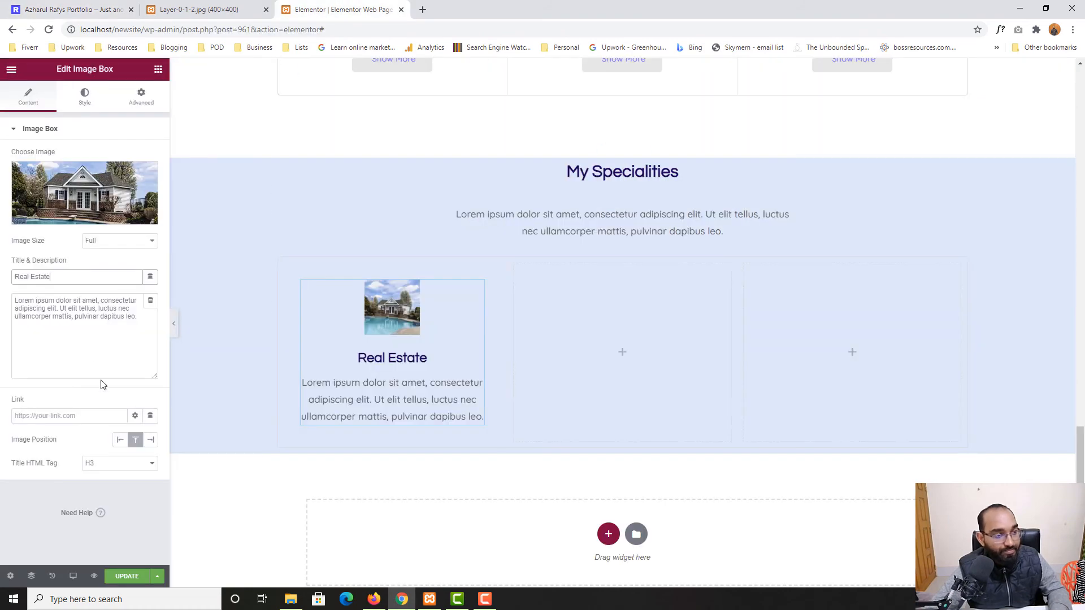
left_click(93, 339)
key("ctrl+a")
key("ctrl+v")
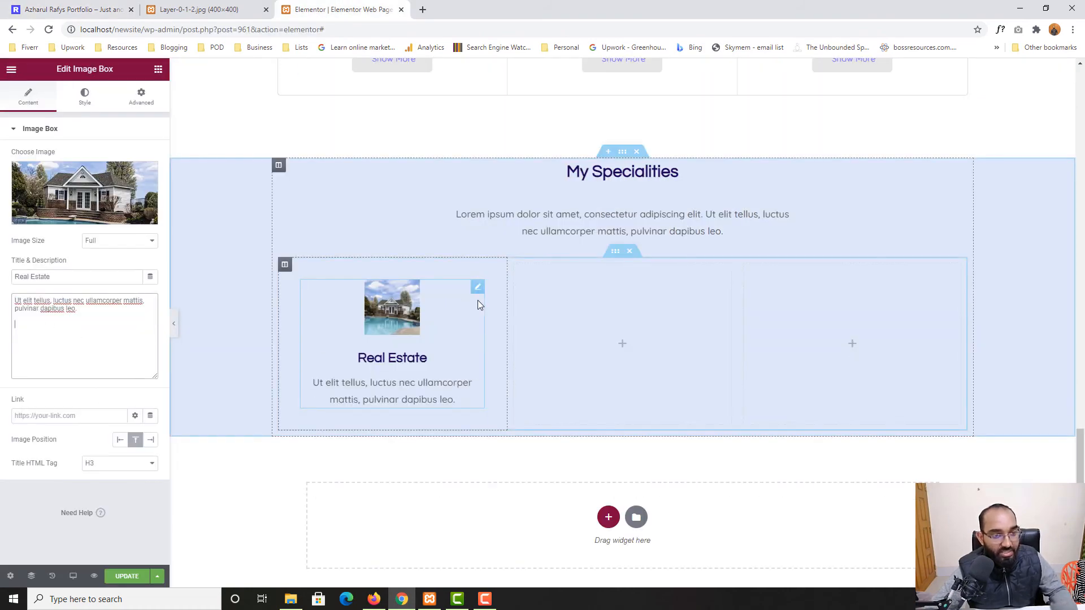
Check the reference's Real Estate card again and close the browser tab showing Layer-0-1-2.jpg
key("ctrl+1")
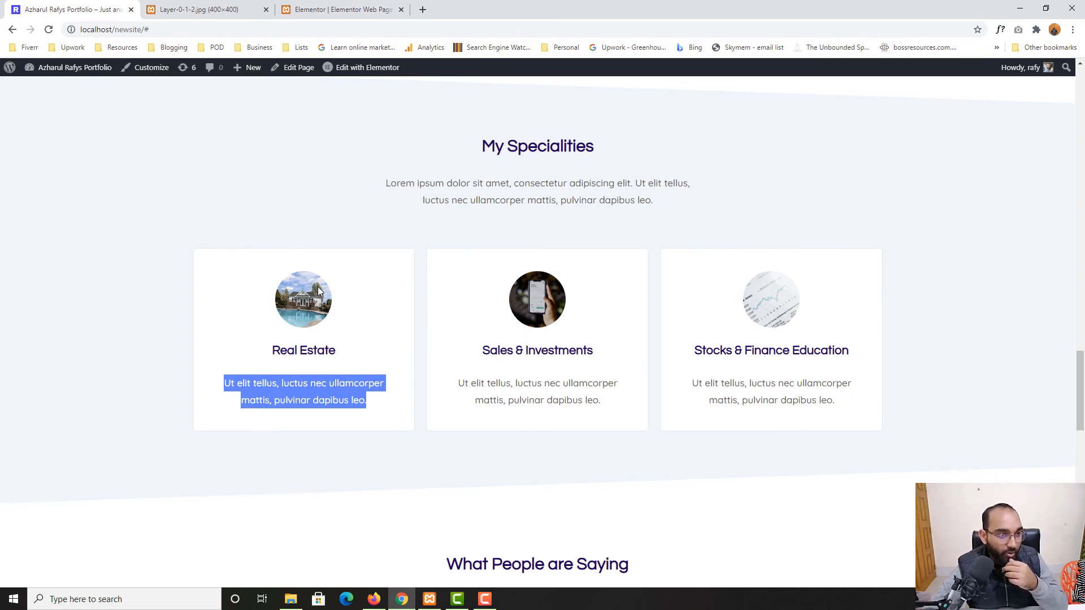
left_click(349, 4)
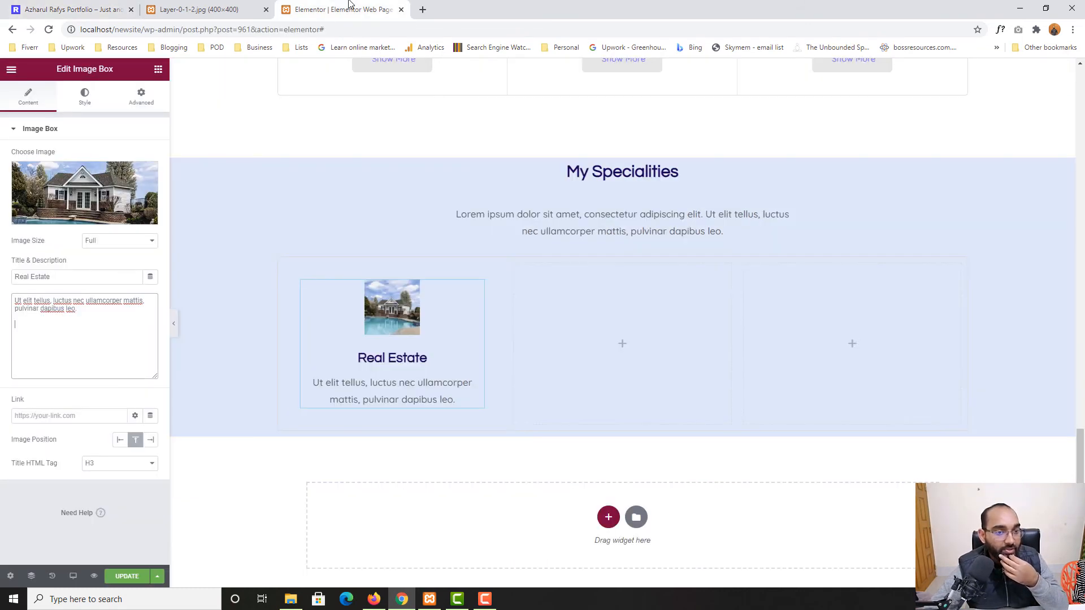
left_click(265, 10)
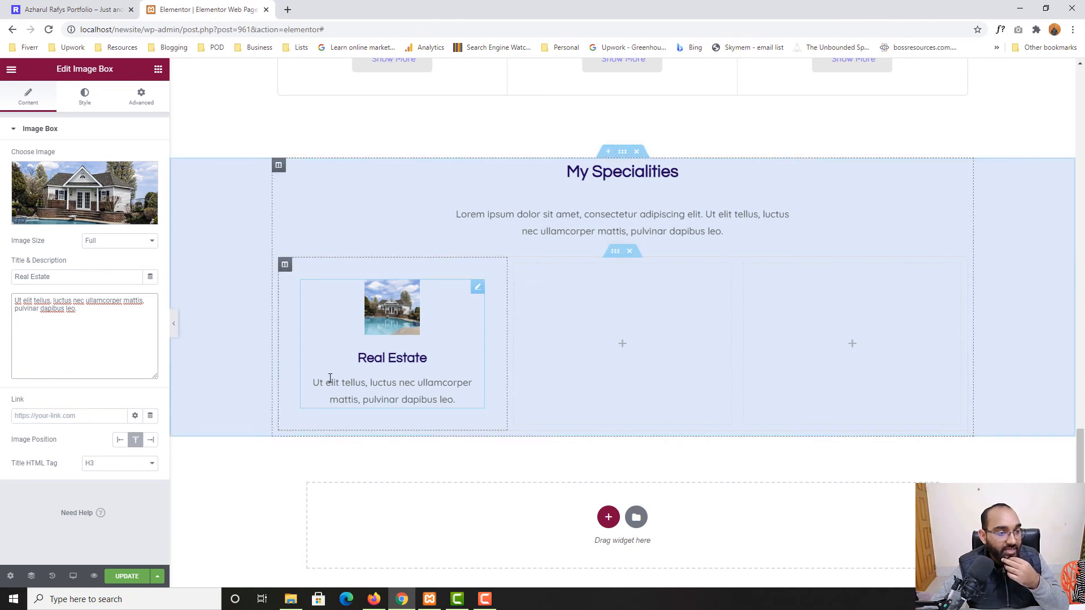
Set the Real Estate image box widget's own border radius to 50 px on all four corners, keeping the values linked
left_click(85, 97)
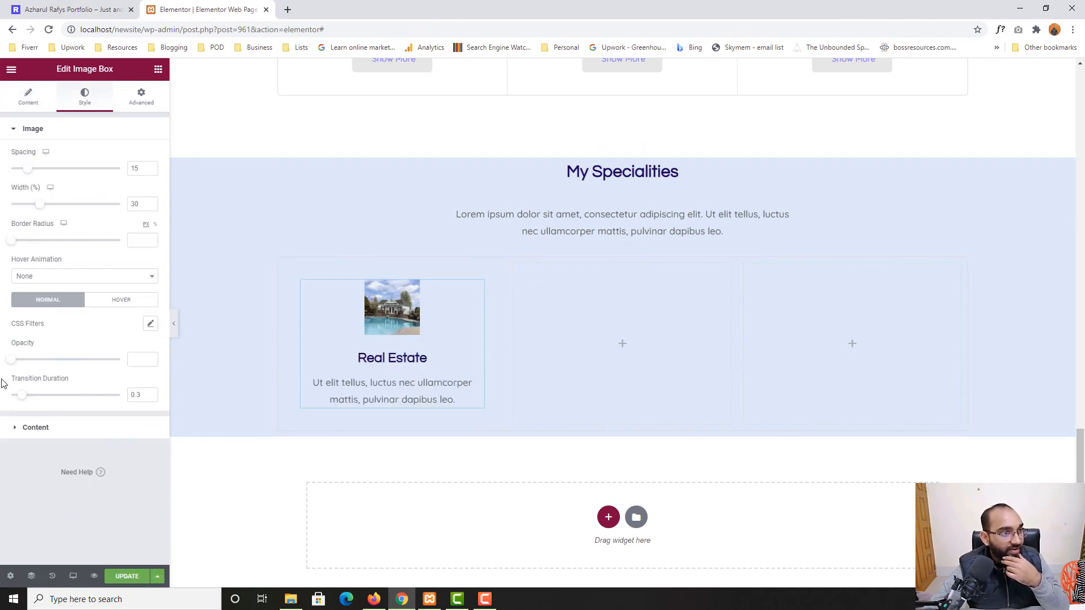
left_click(36, 428)
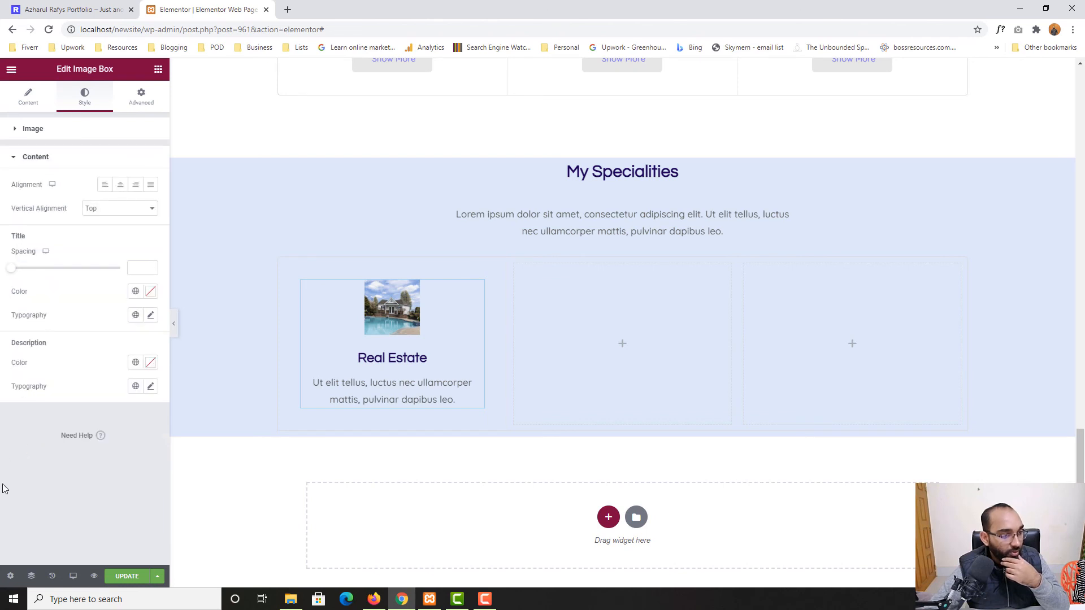
left_click(141, 99)
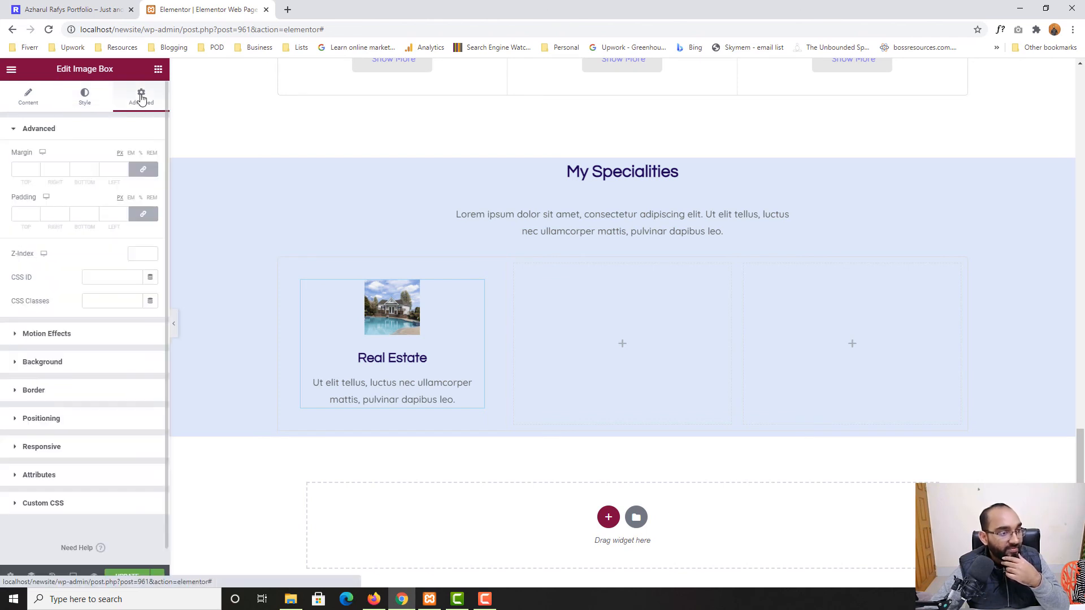
left_click(35, 395)
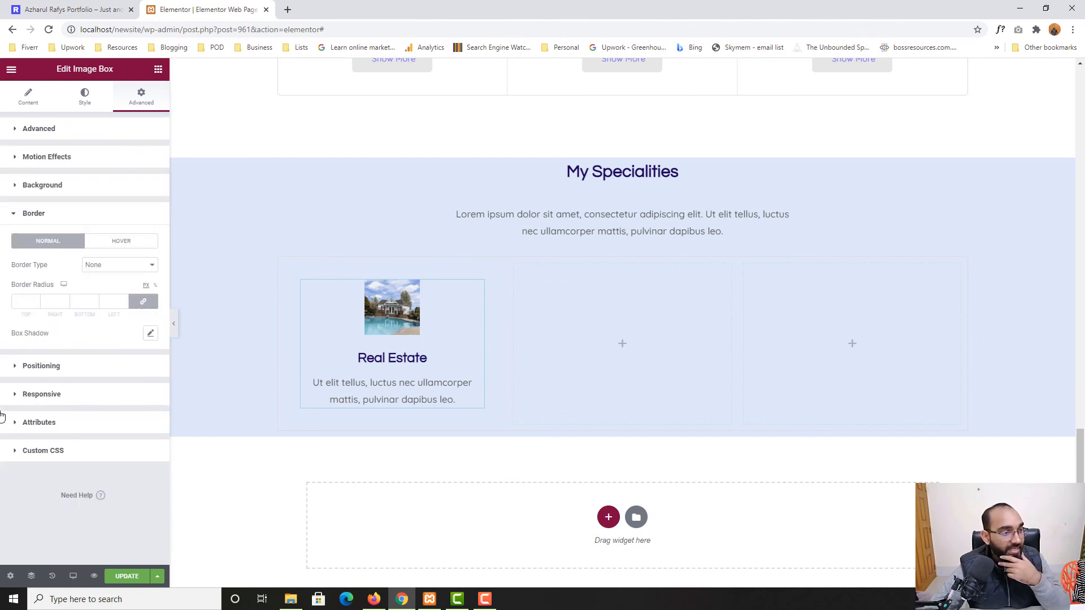
left_click(20, 303)
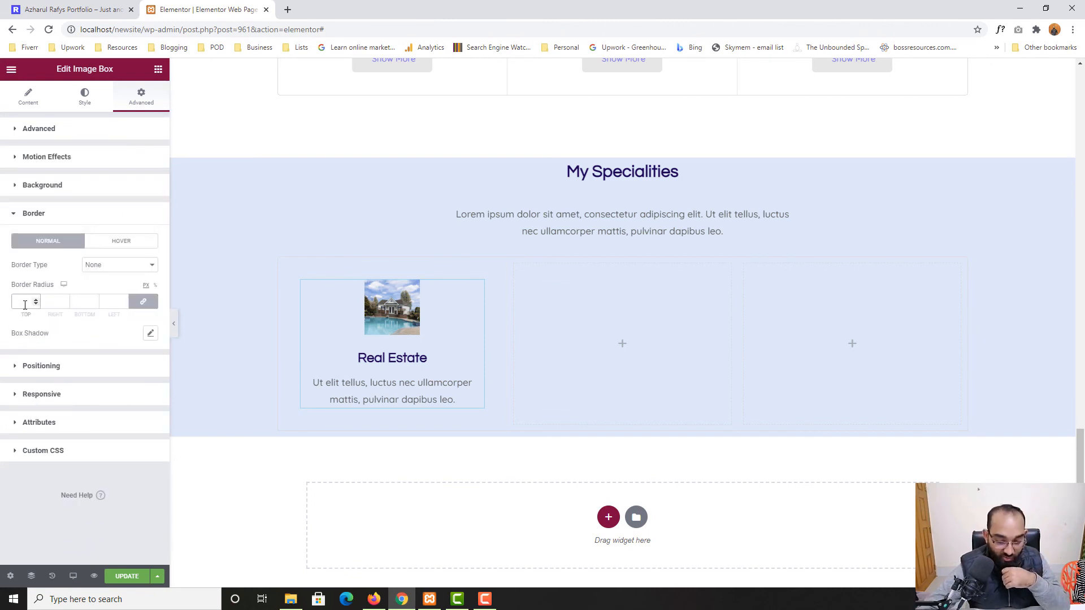
type("50")
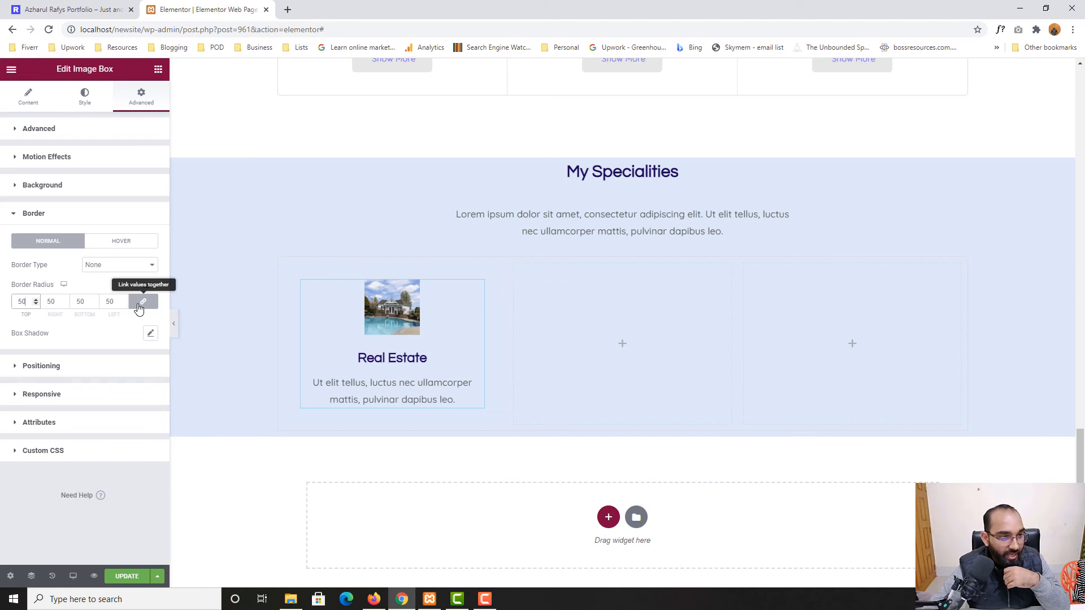
left_click(98, 278)
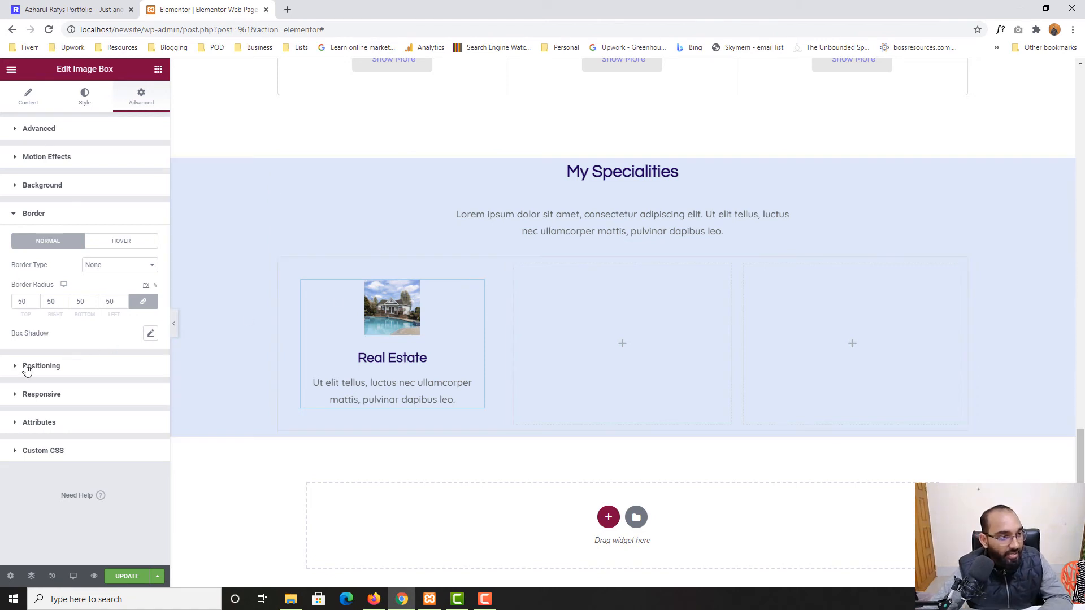
left_click(144, 305)
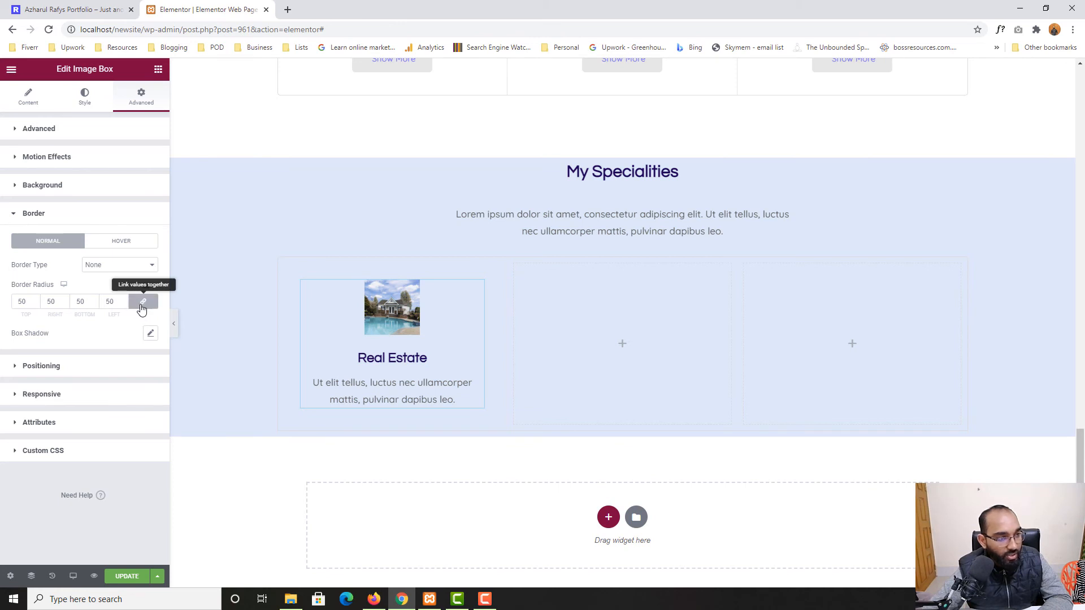
left_click(143, 305)
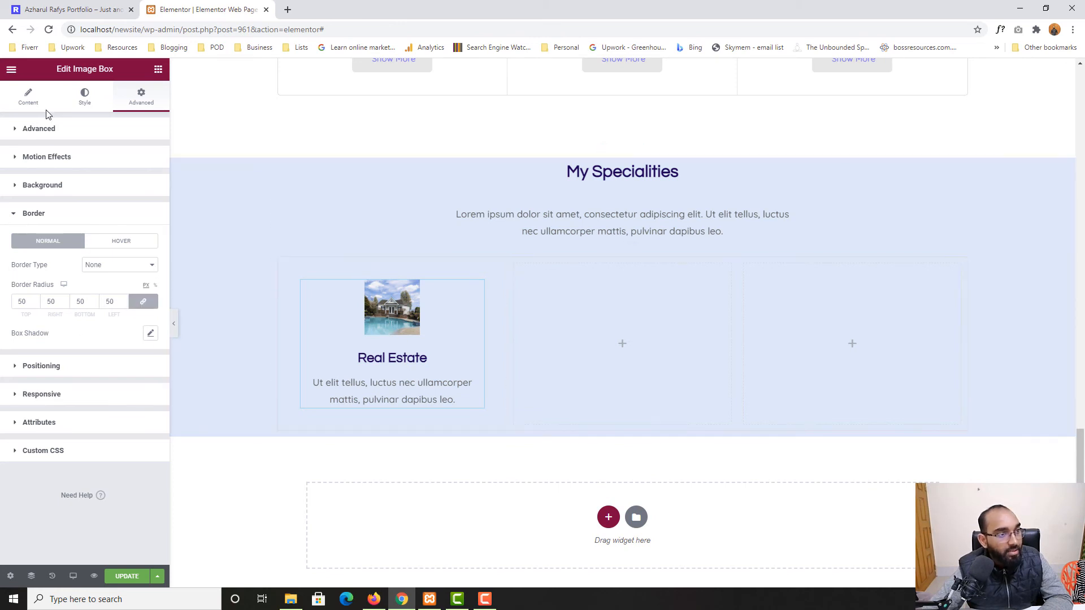
left_click(31, 97)
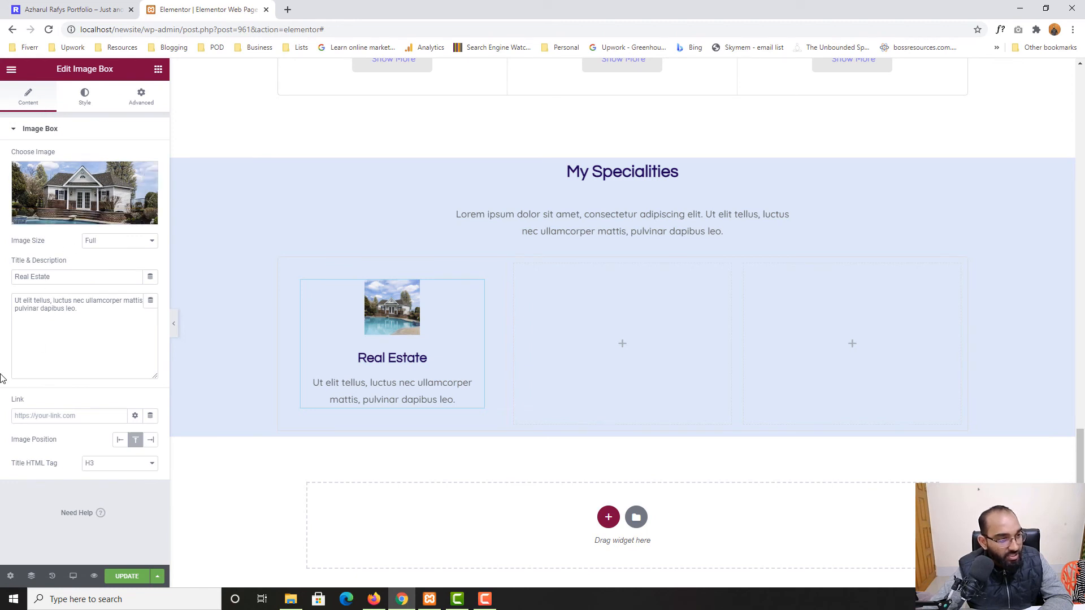
left_click(109, 243)
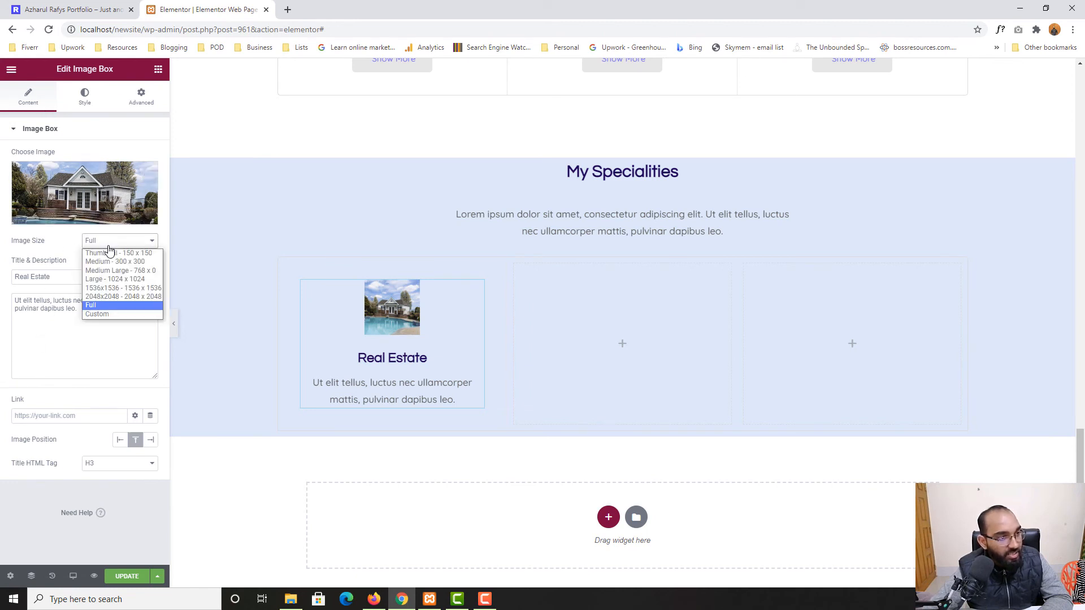
left_click(109, 244)
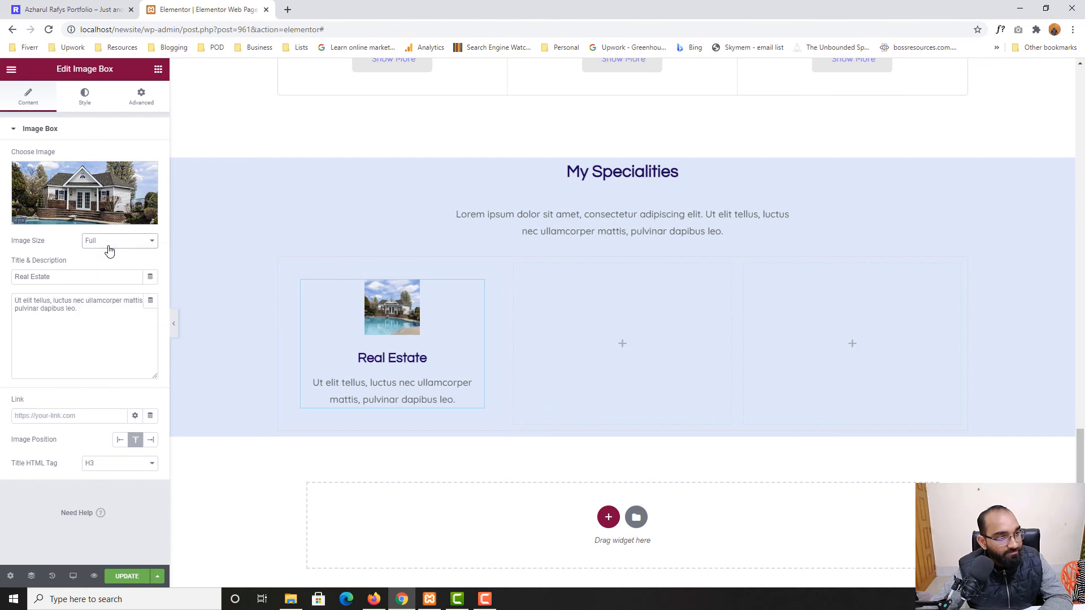
Round the Real Estate picture into a circle by setting the image's border radius to 520 px
left_click(85, 96)
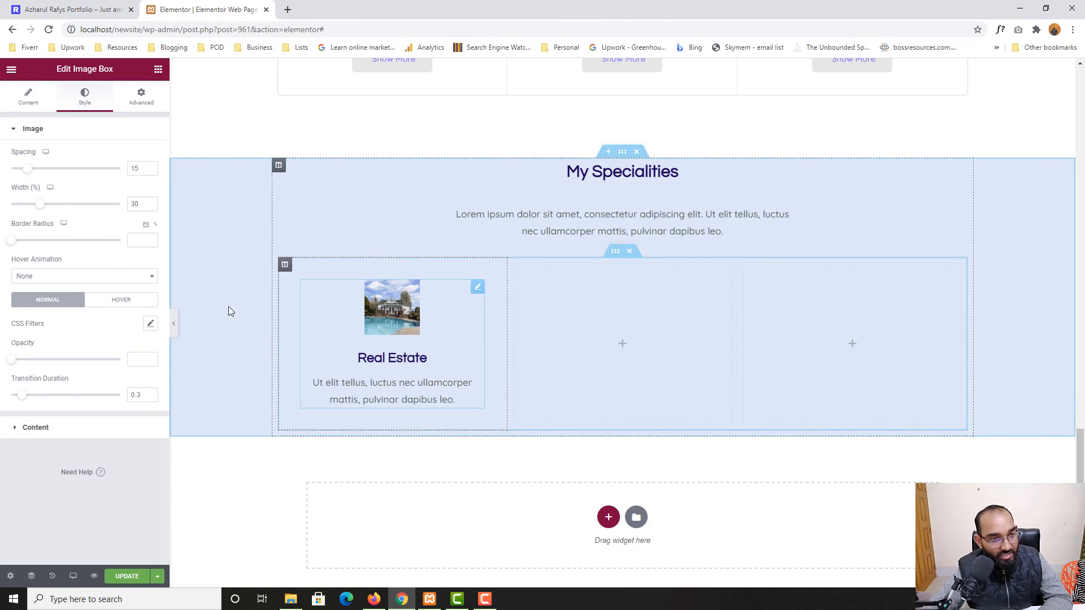
left_click_drag(13, 248, 58, 251)
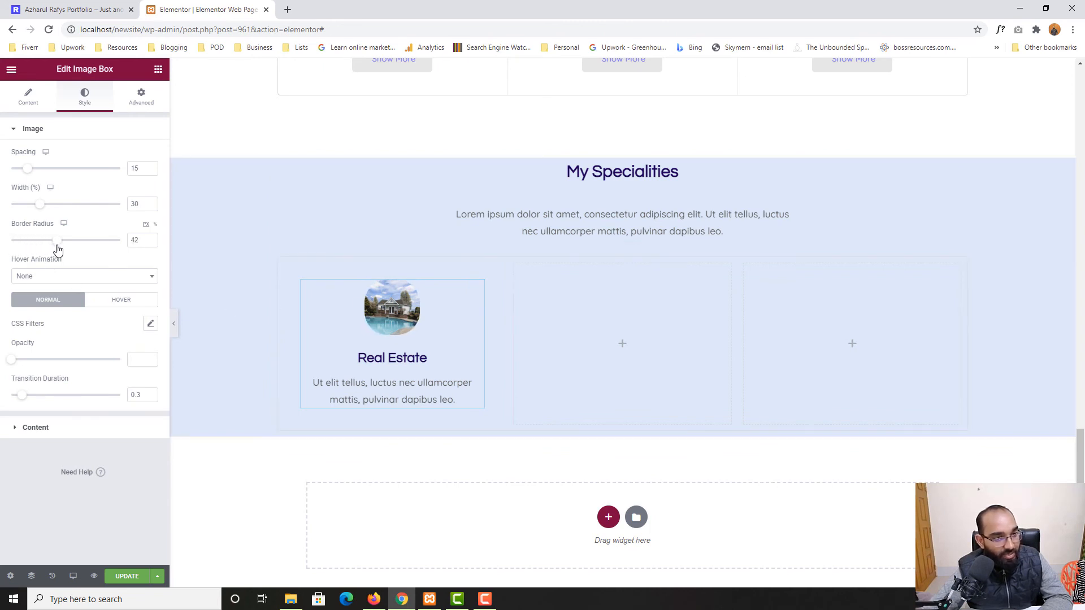
double_click(136, 238)
type("520")
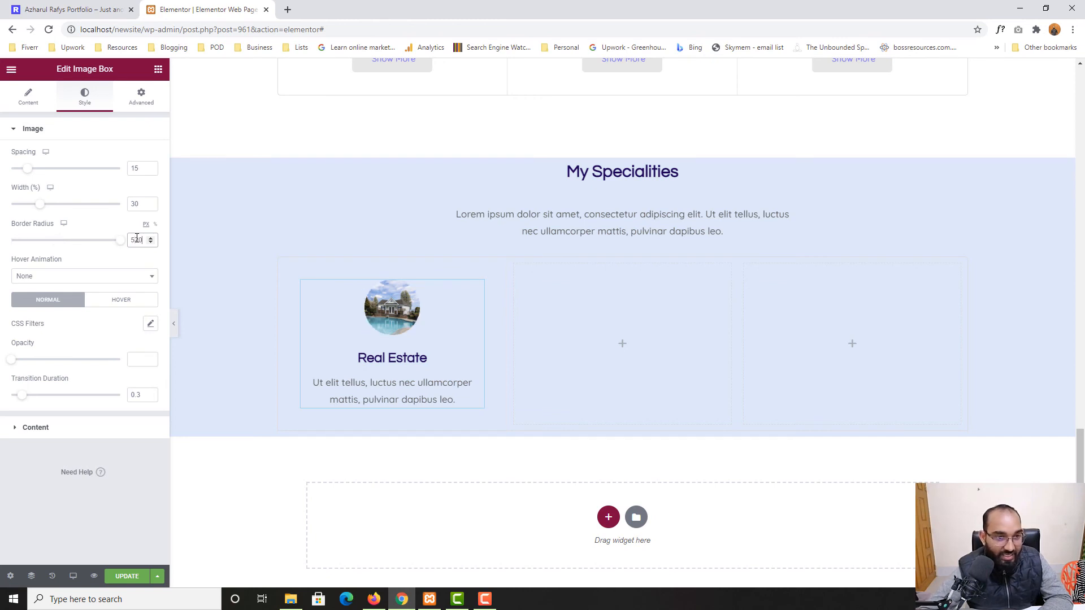
Compare with the reference card and give the Real Estate column a classic background in white, #FFFFFF
left_click(109, 6)
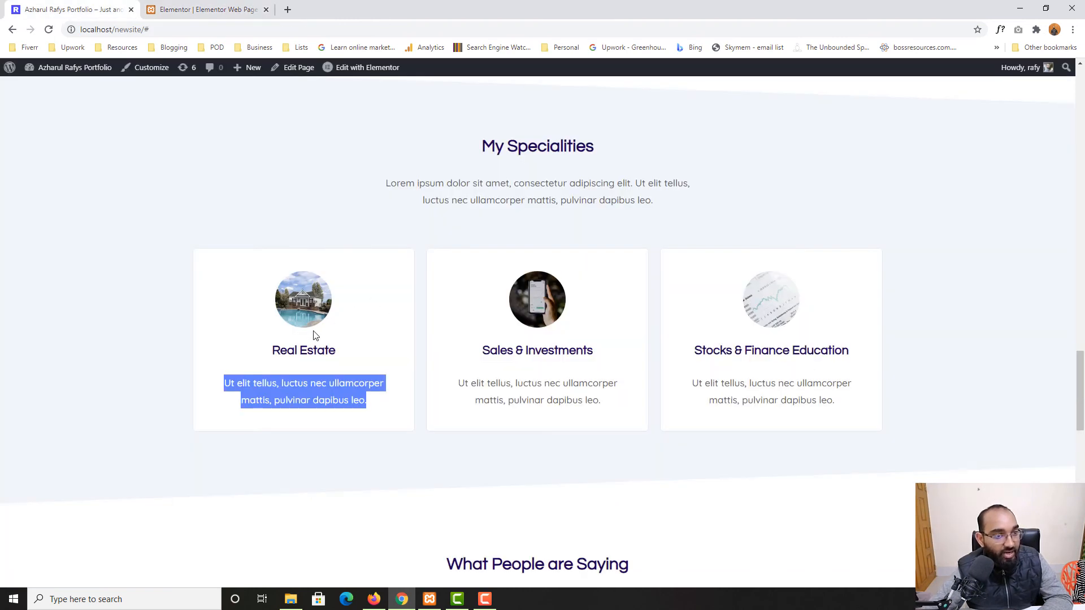
key("ctrl+Tab")
left_click(285, 264)
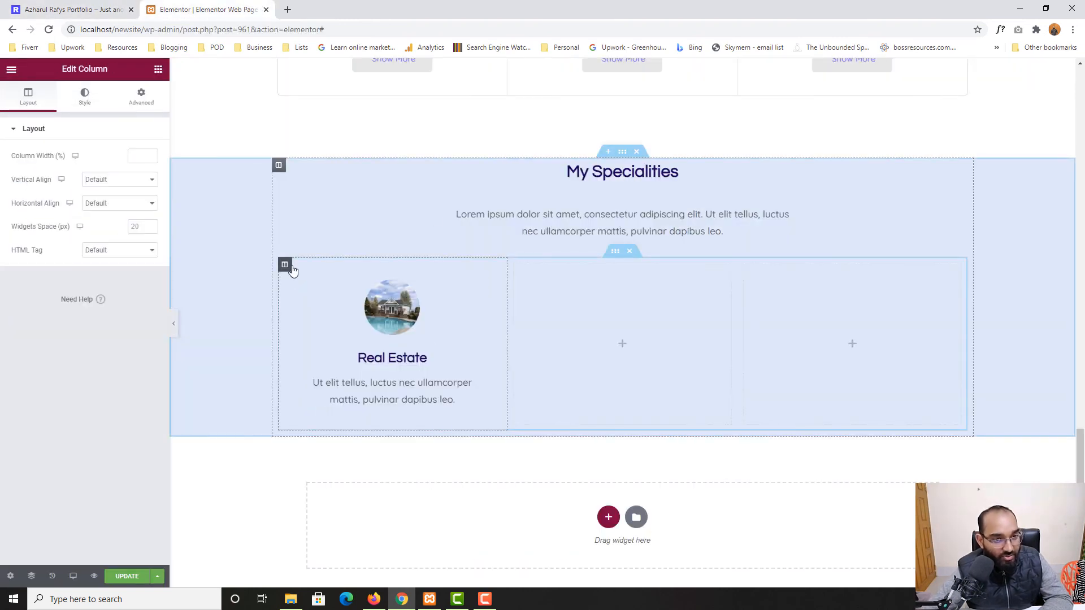
left_click(77, 9)
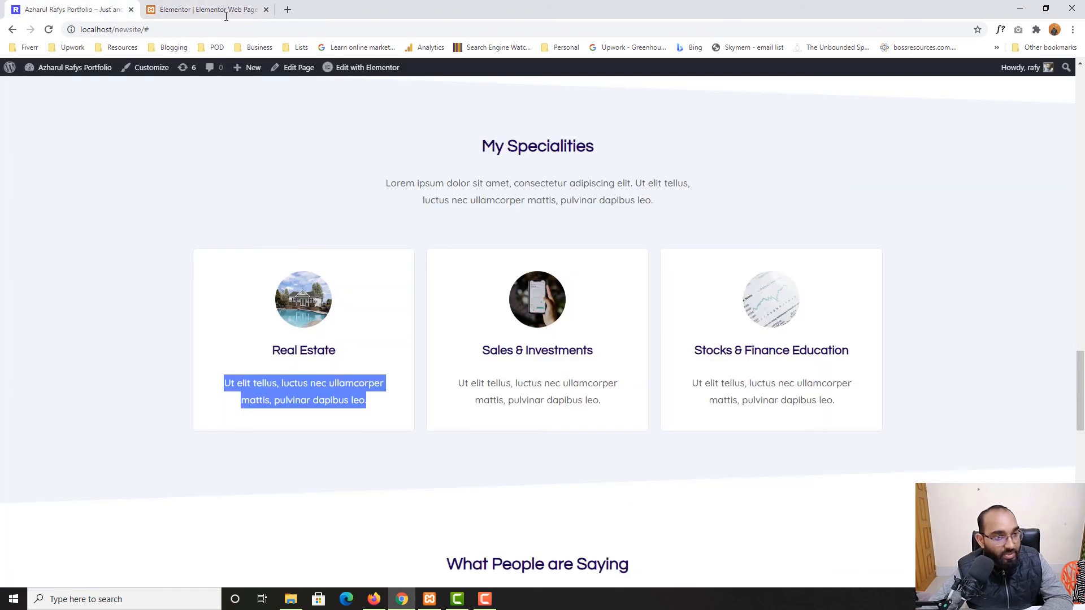
left_click(226, 16)
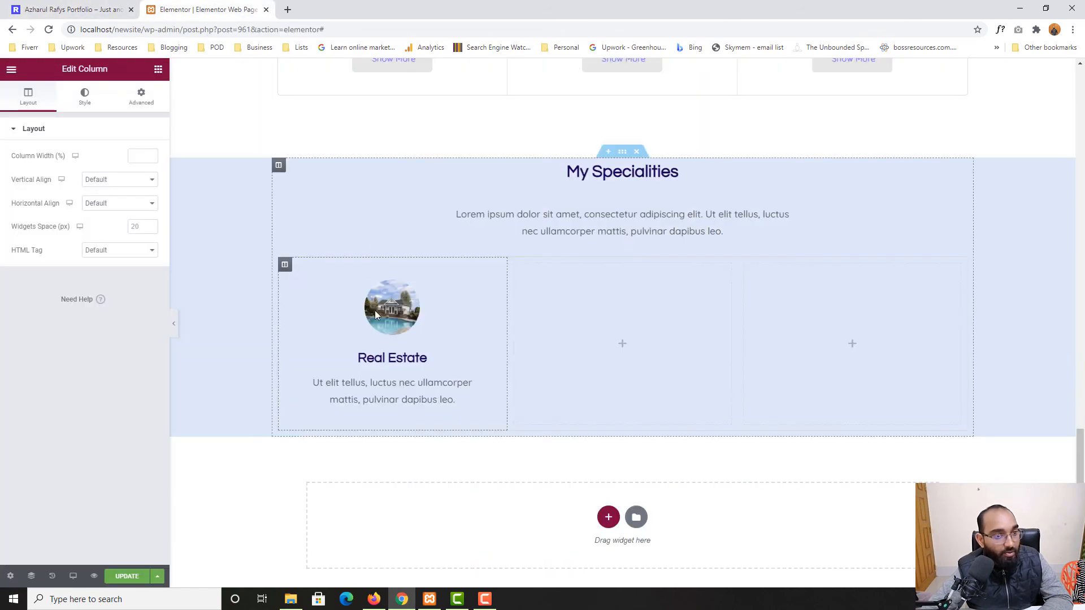
left_click(83, 99)
left_click(121, 182)
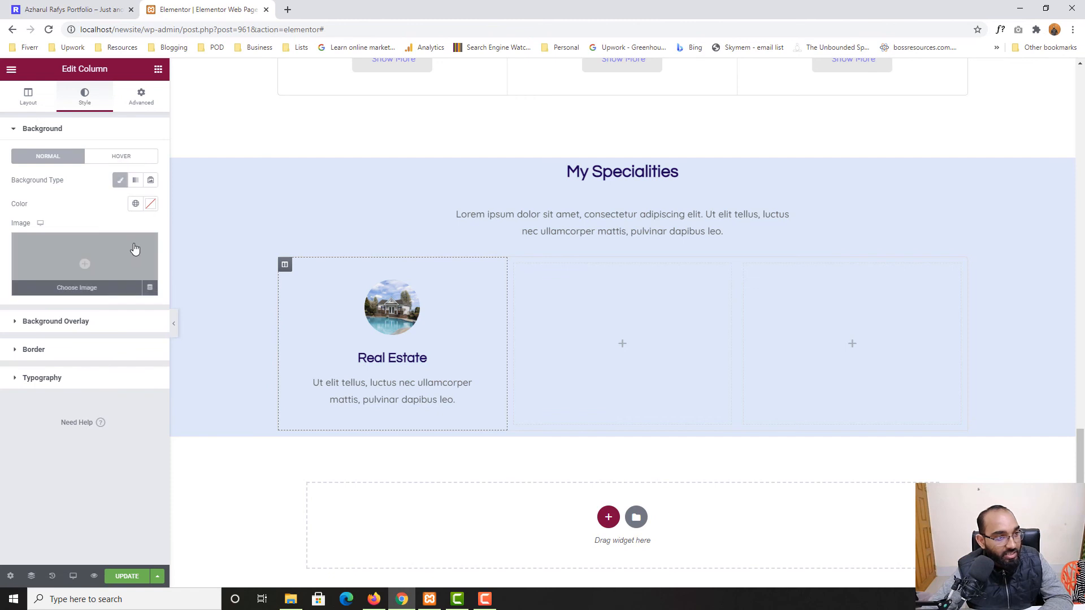
left_click(150, 204)
left_click_drag(6, 245, 6, 244)
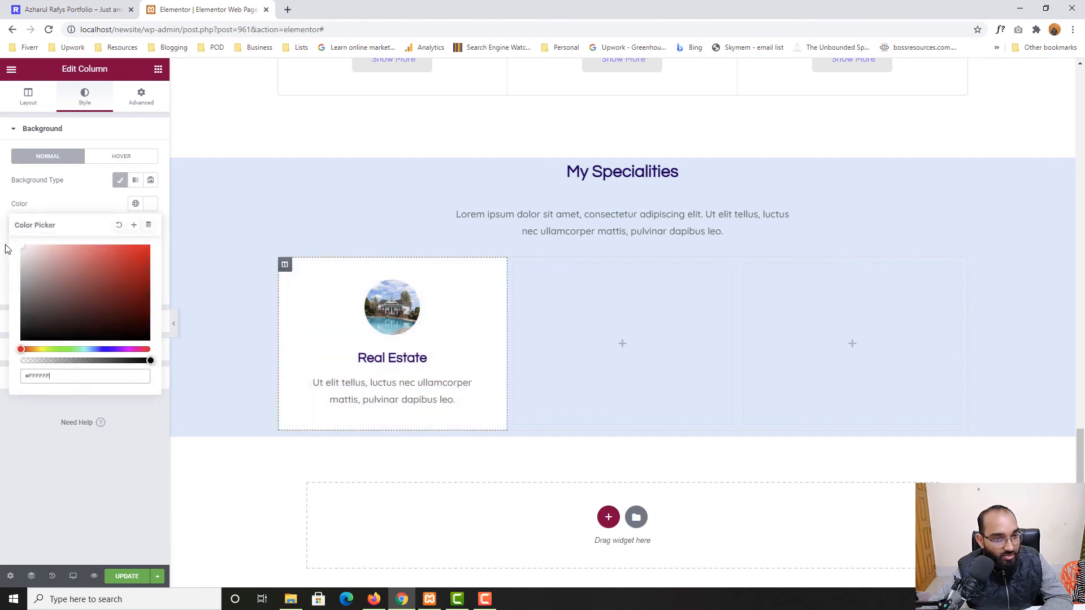
Check the reference's three cards and duplicate the white Real Estate column twice
left_click(47, 6)
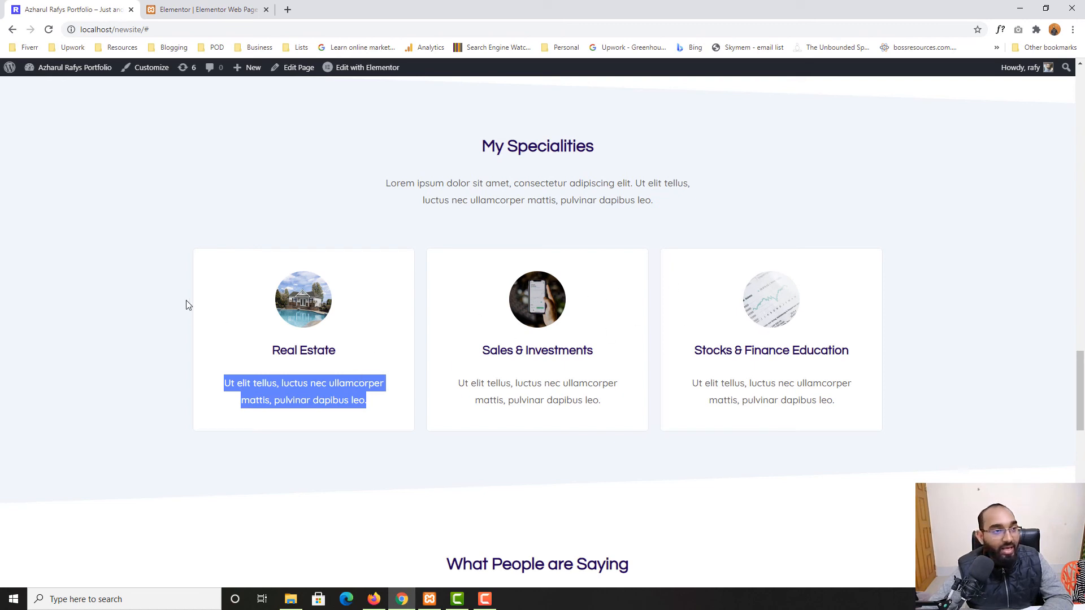
left_click(201, 10)
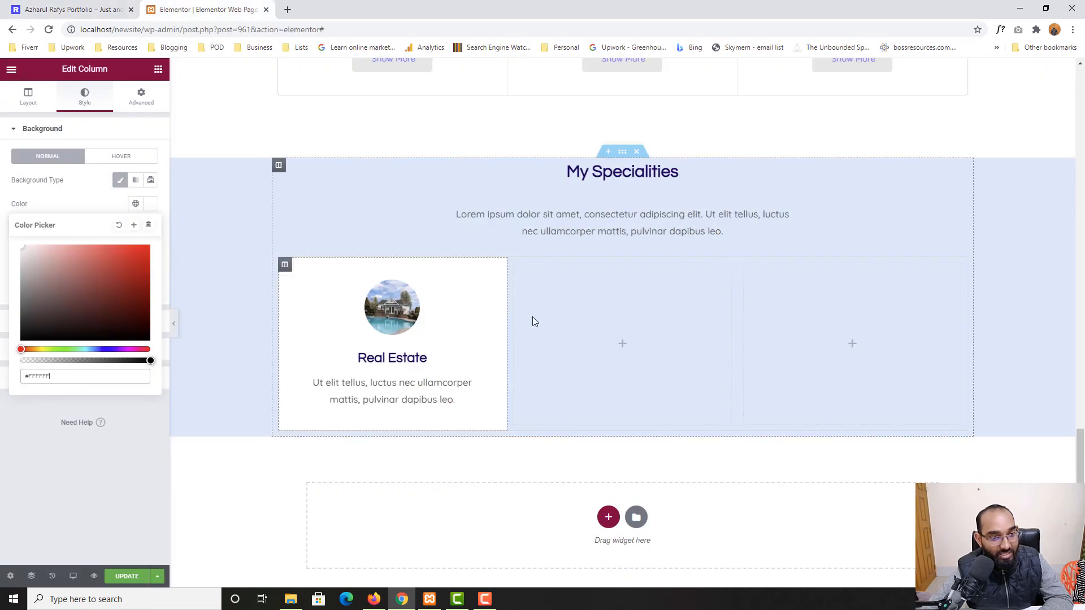
right_click(284, 266)
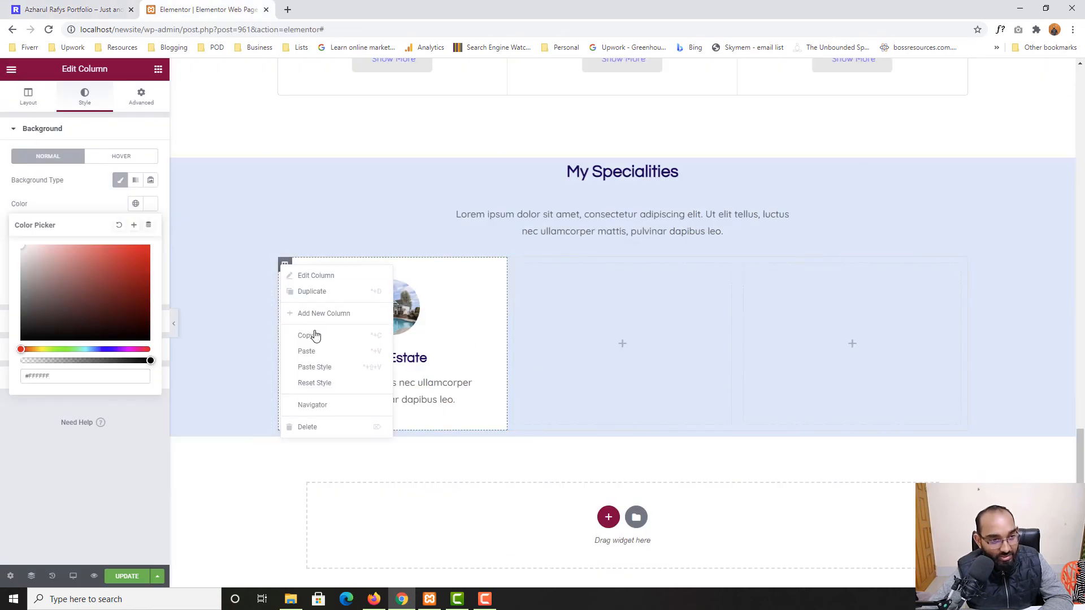
left_click(312, 291)
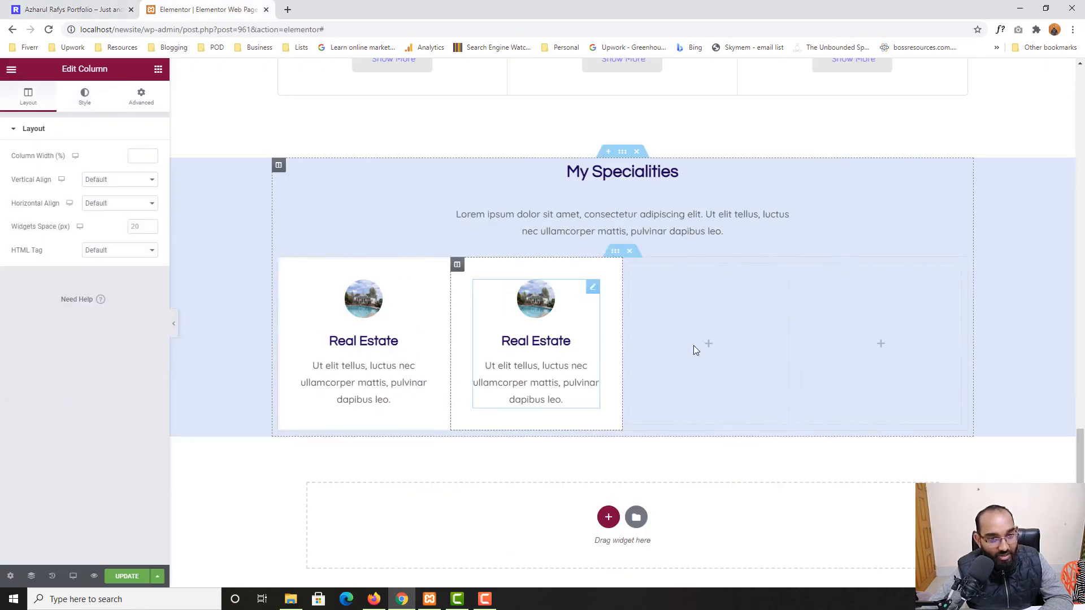
right_click(464, 270)
left_click(505, 292)
Delete the two empty columns beside the three Real Estate cards
right_click(819, 340)
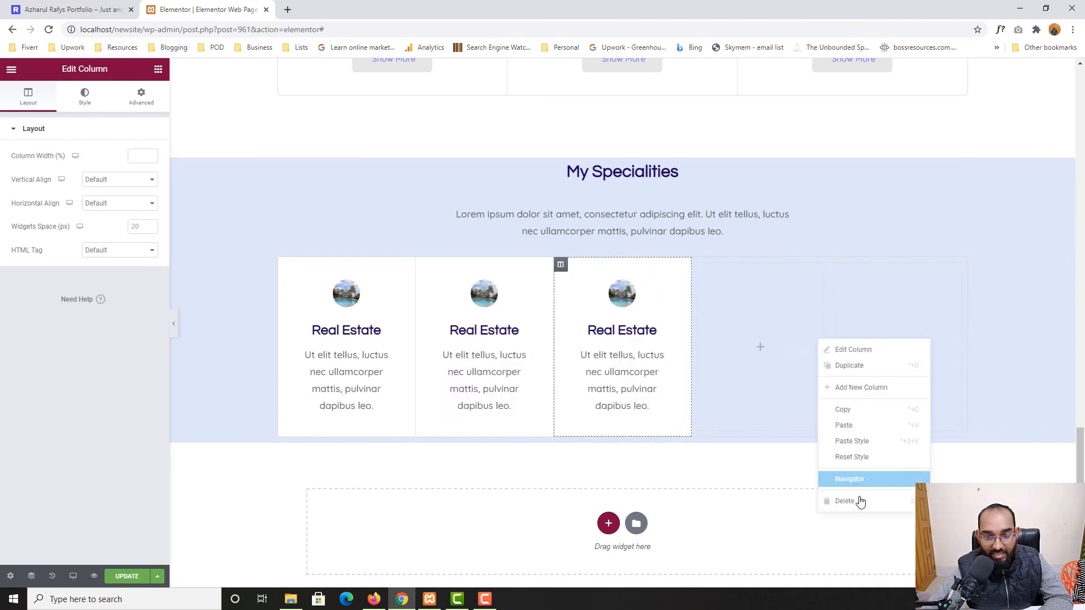
left_click(859, 502)
right_click(835, 335)
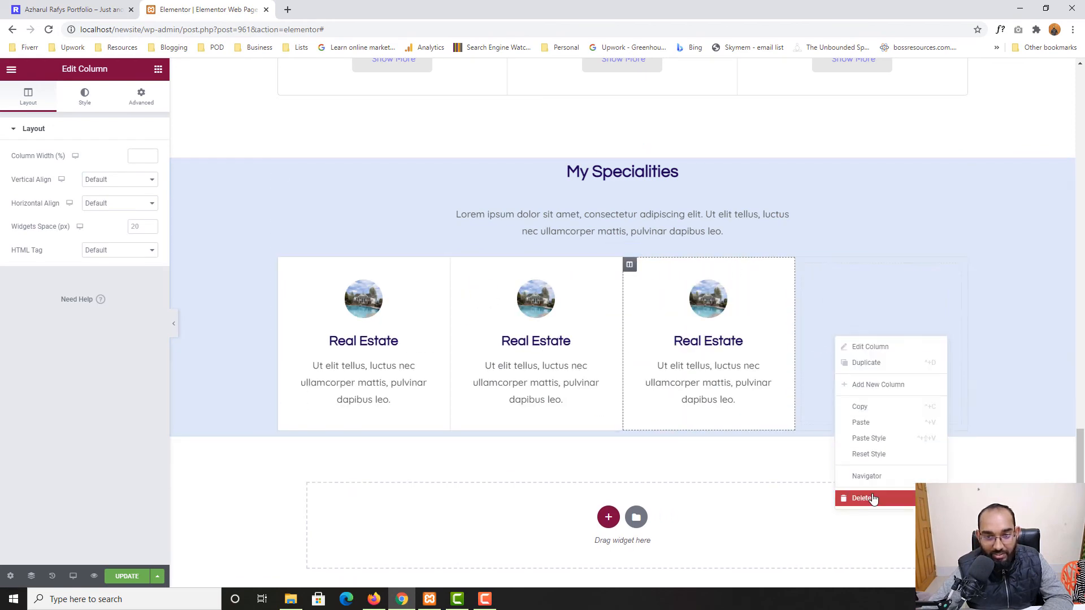
left_click(873, 499)
Check the reference's card spacing and set the cards' inner section Columns Gap to Wider, after trying Narrow and Extended
left_click(73, 8)
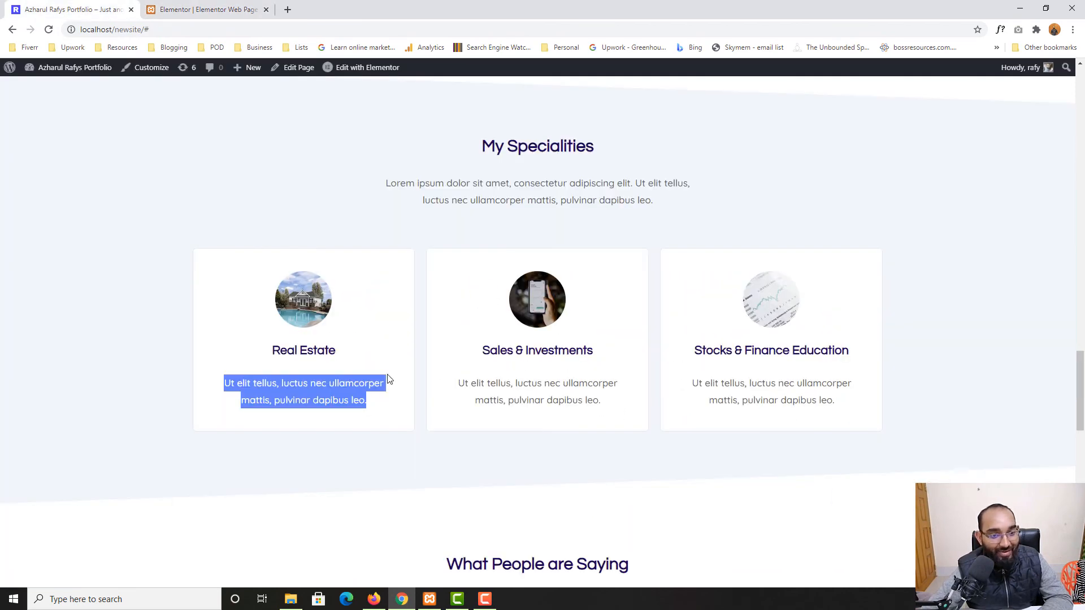
left_click(203, 9)
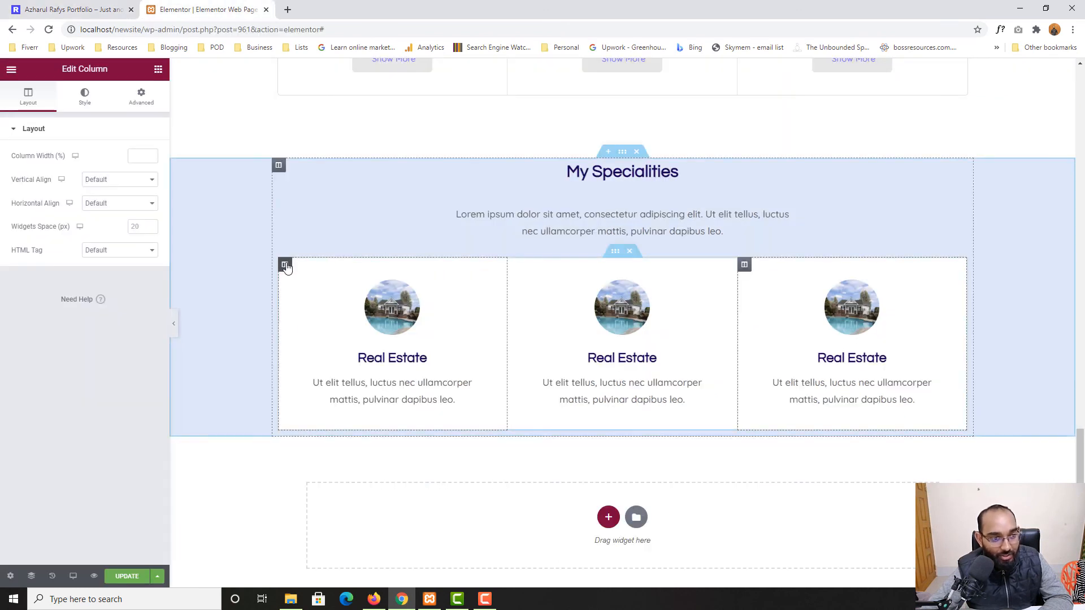
left_click(285, 265)
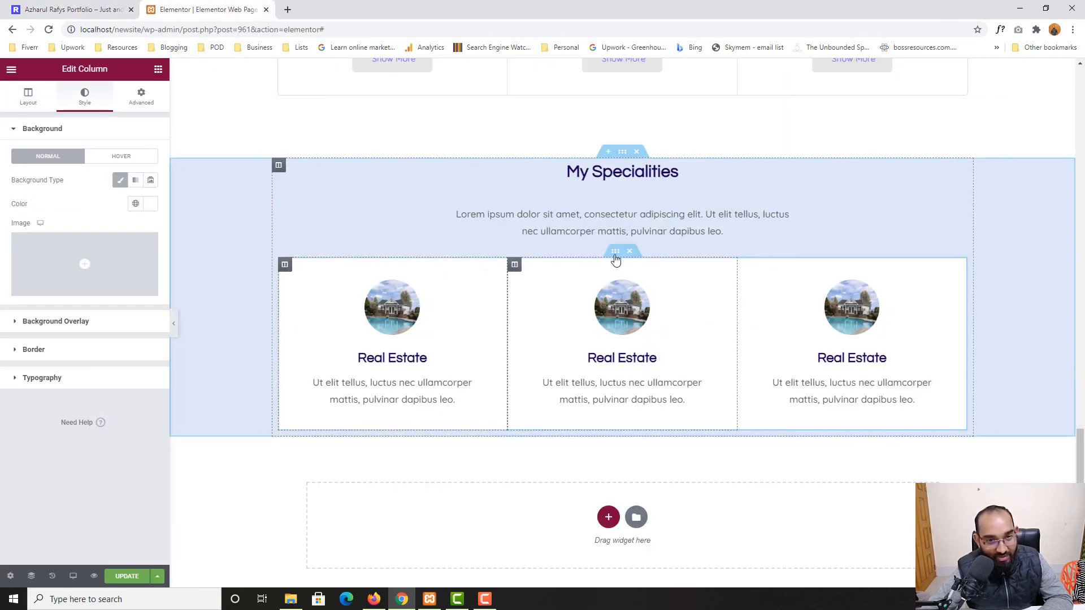
left_click(615, 254)
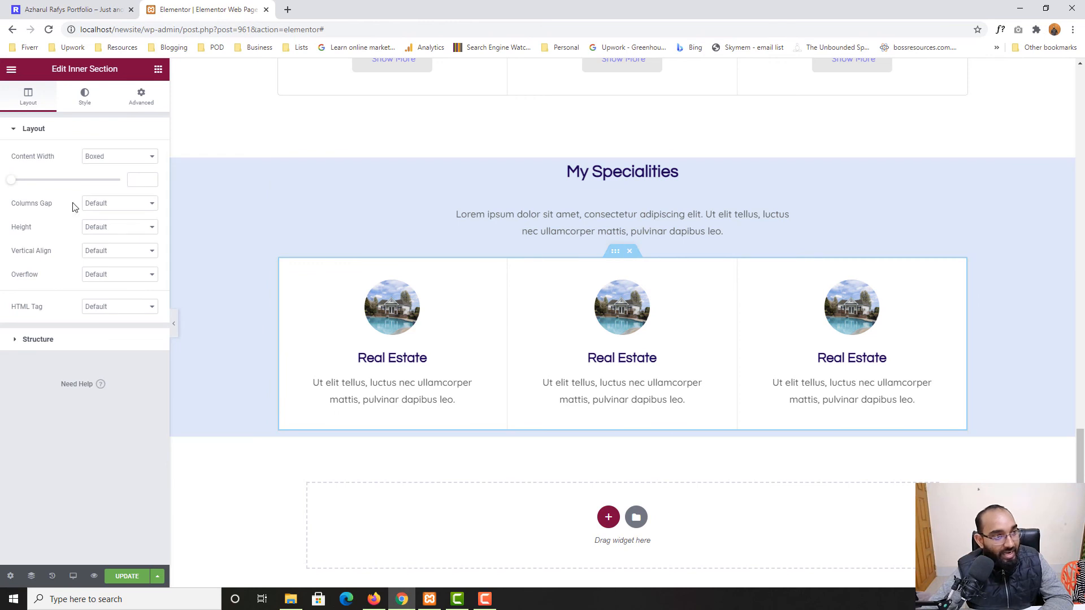
left_click(97, 205)
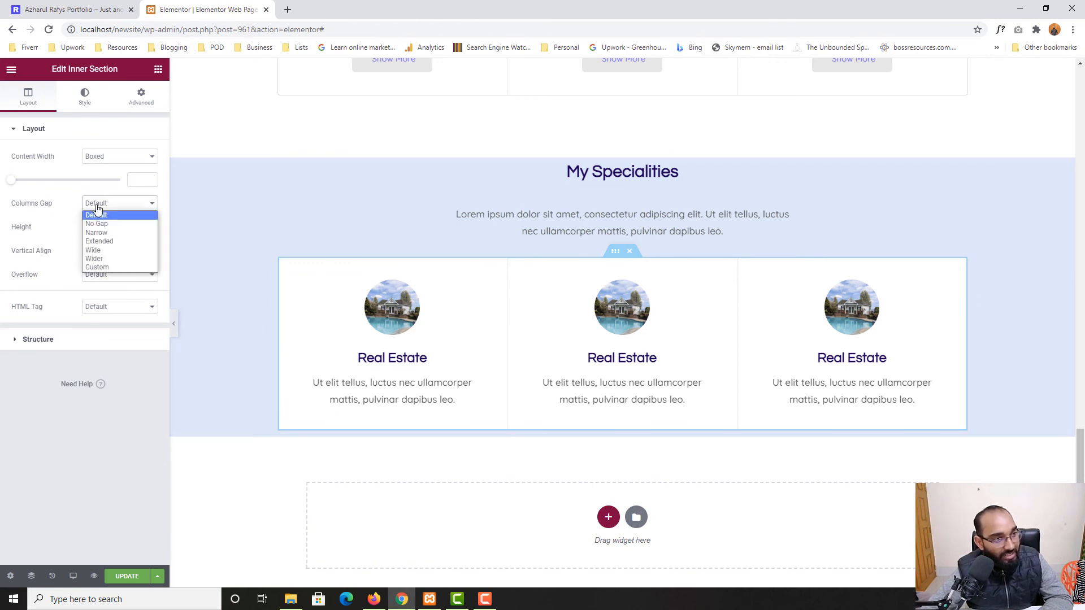
left_click(616, 253)
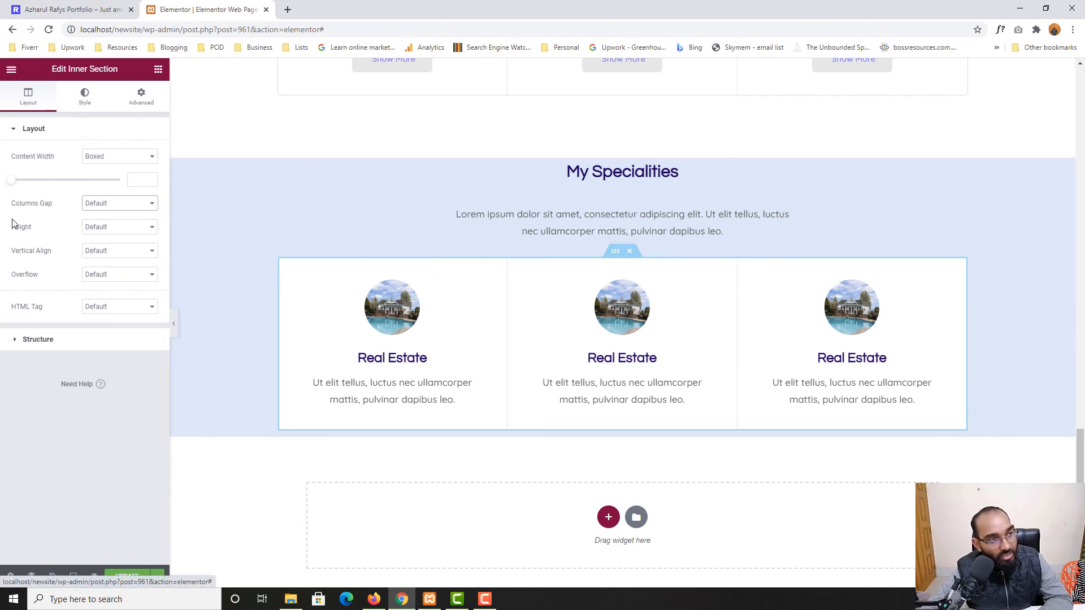
left_click(109, 206)
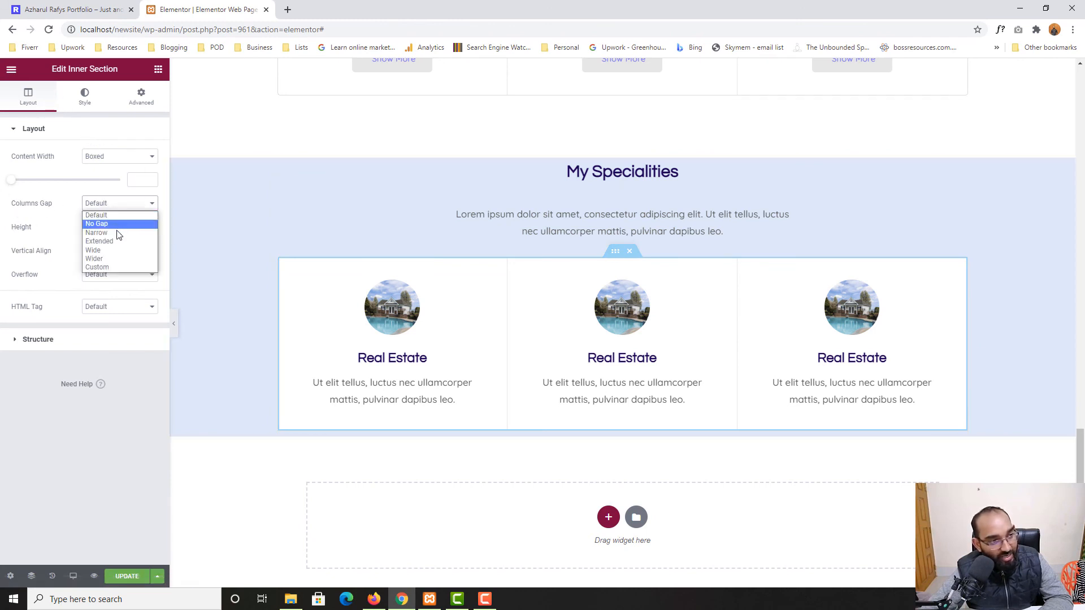
left_click(116, 230)
left_click(118, 205)
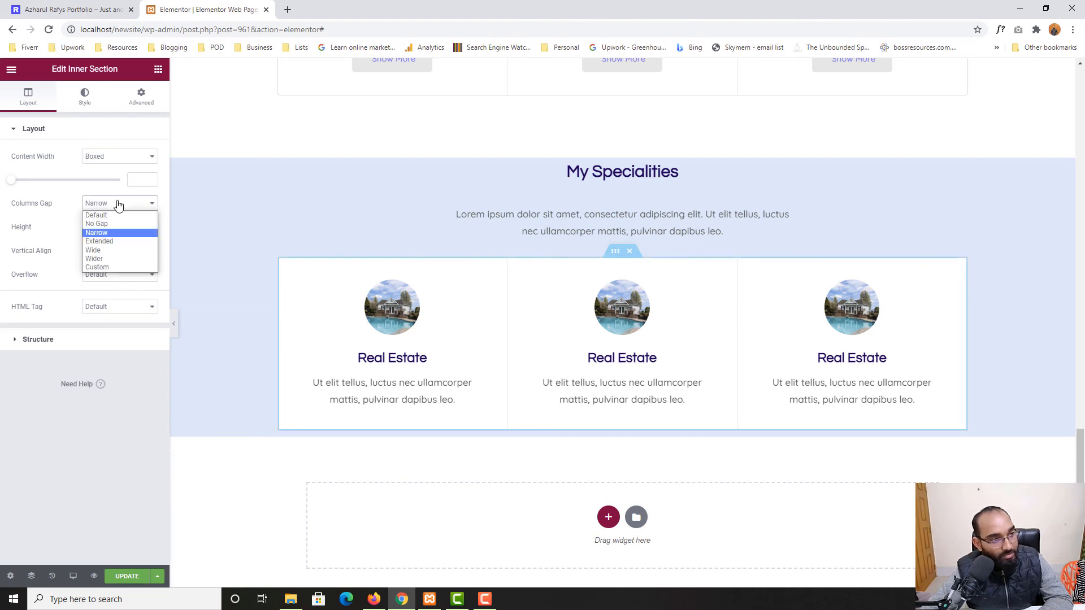
left_click(106, 242)
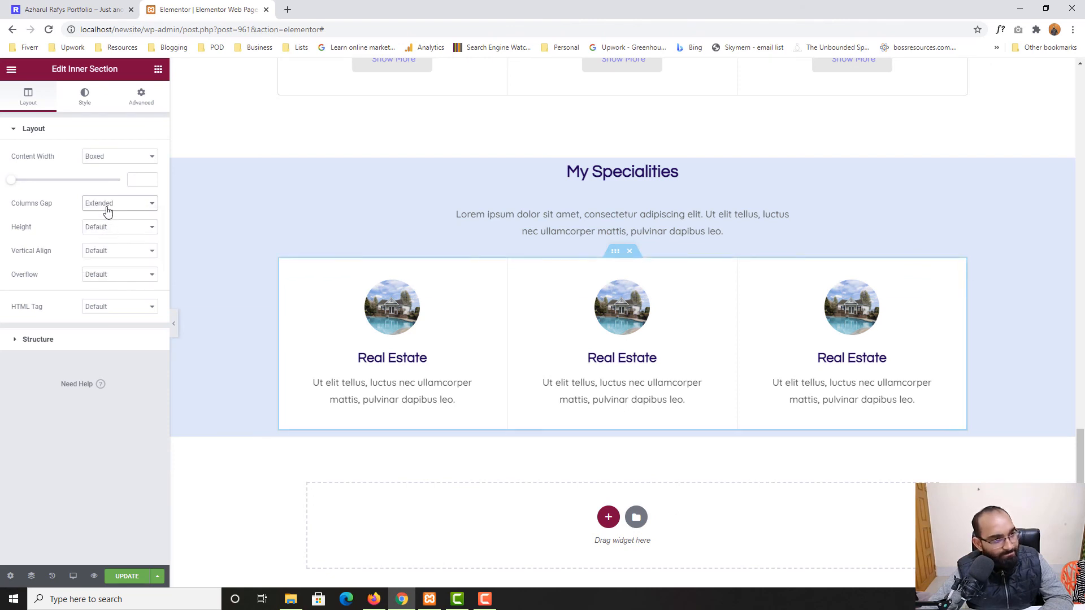
left_click(107, 206)
left_click(100, 258)
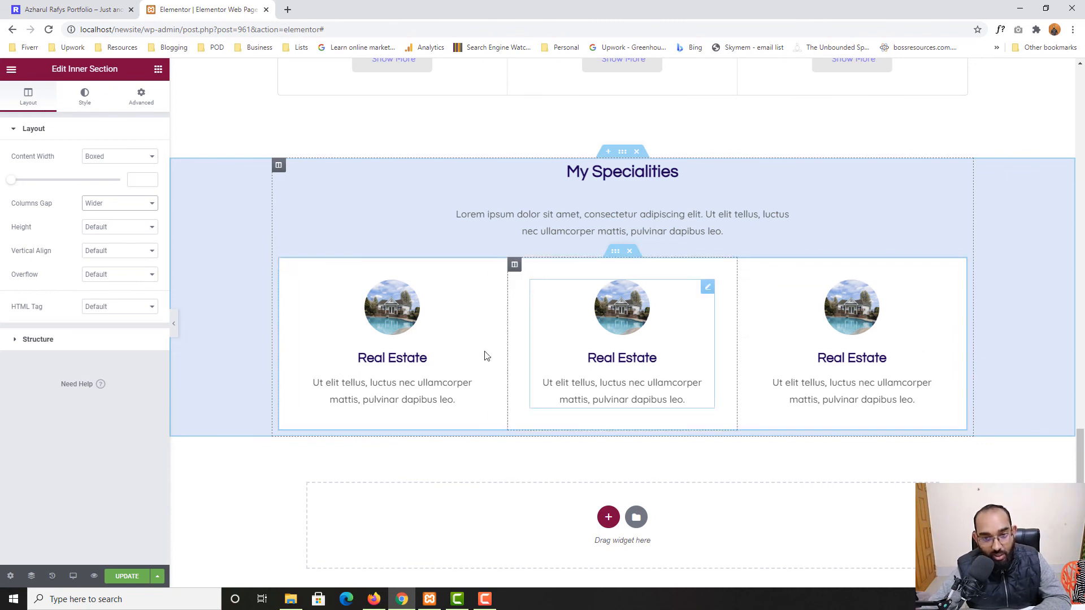
Unlink the first Real Estate column's margin values and set its right margin to 10 px
left_click(282, 270)
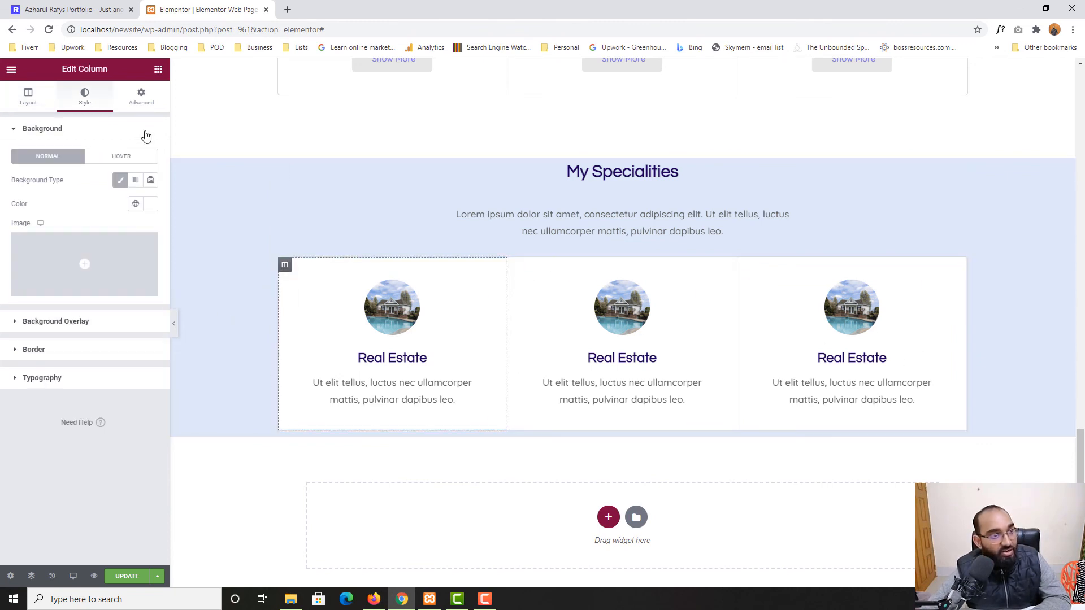
left_click(142, 101)
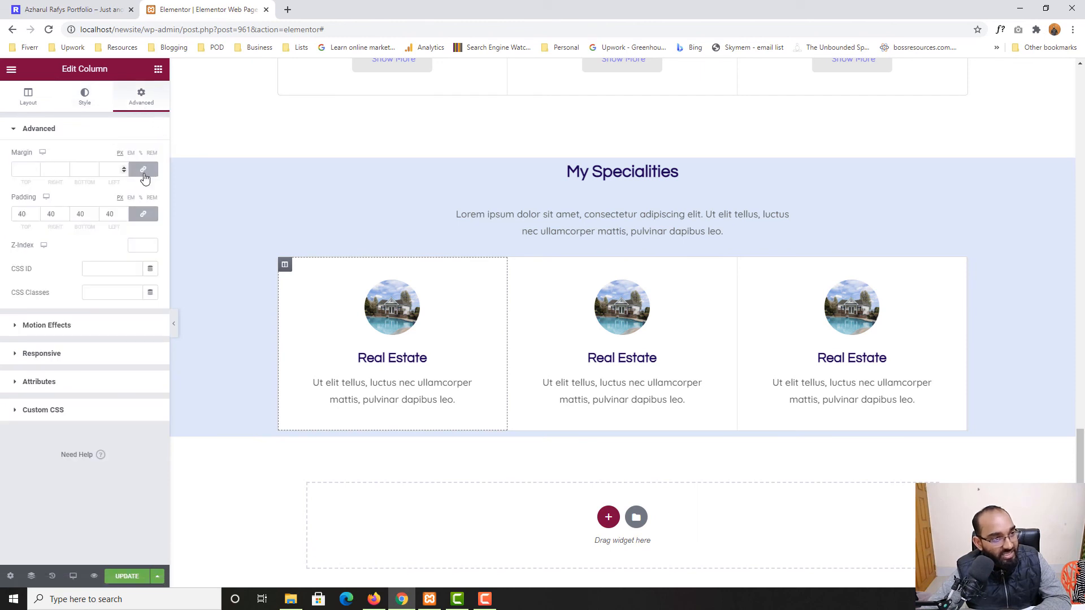
left_click(143, 170)
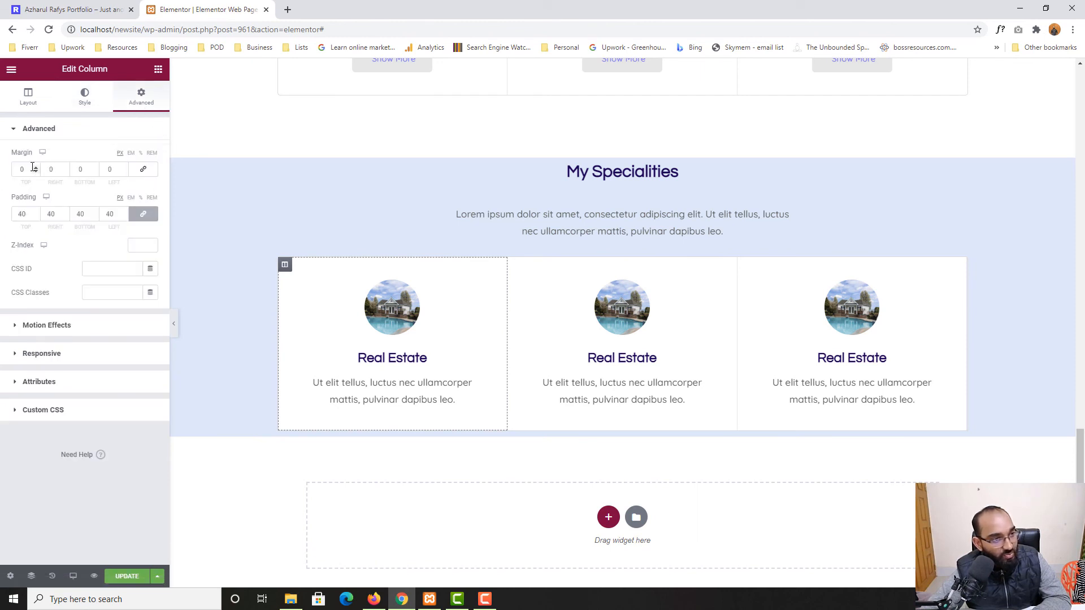
left_click(54, 172)
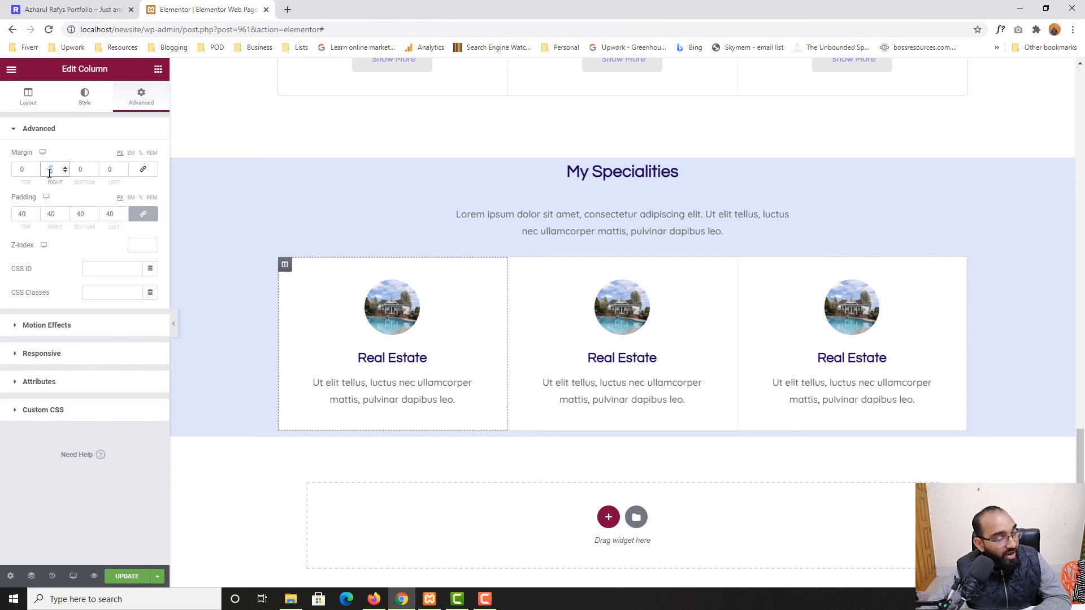
type("10")
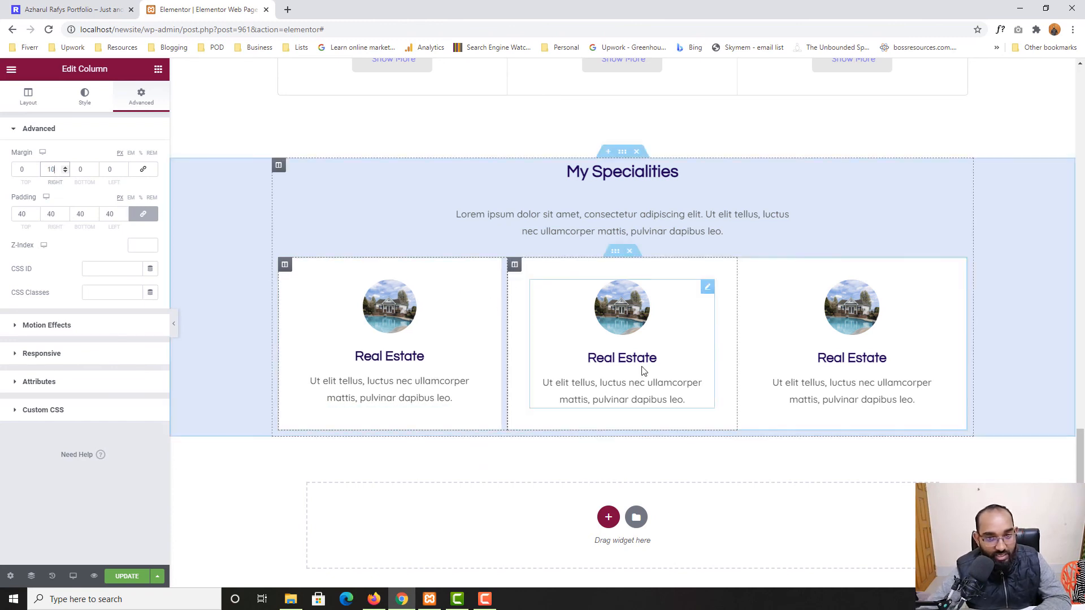
Copy the first Real Estate column and apply only its style to the middle column, undoing a full paste made in between
right_click(285, 265)
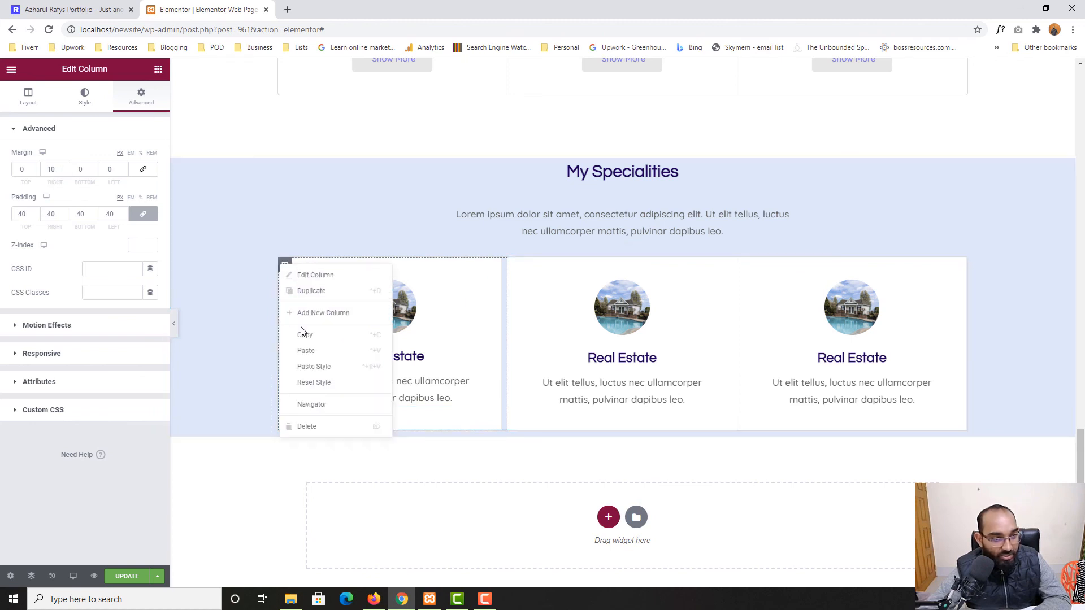
left_click(303, 334)
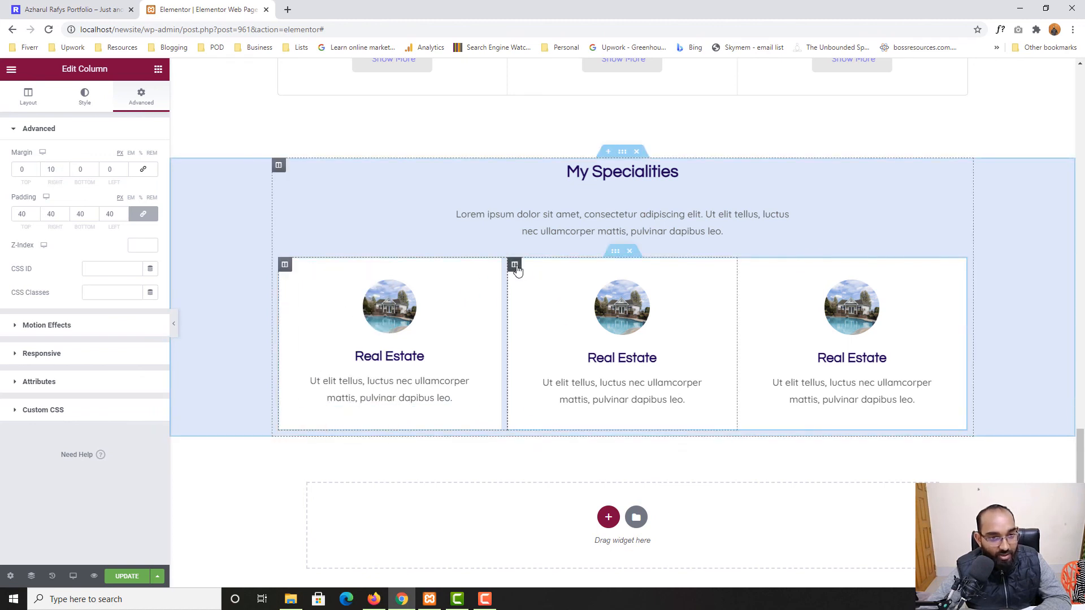
right_click(516, 264)
left_click(542, 352)
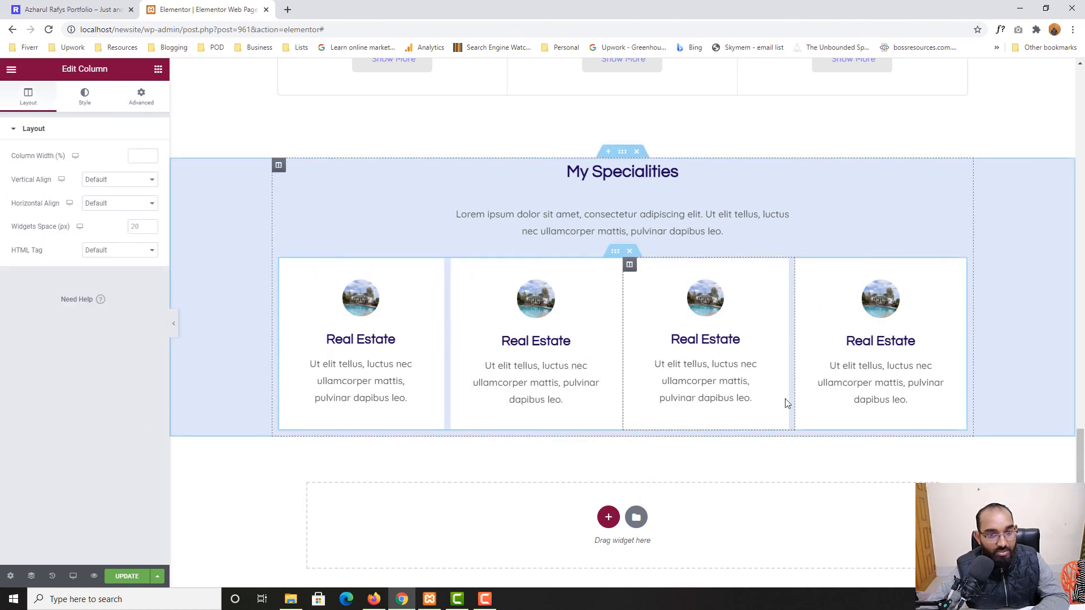
key("ctrl+z")
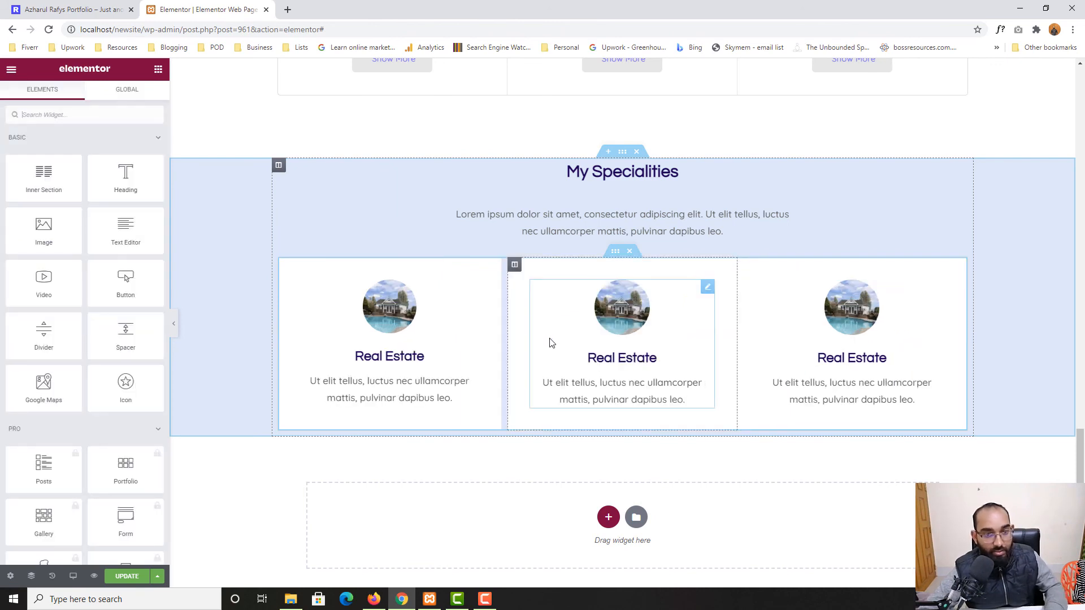
right_click(514, 263)
left_click(545, 376)
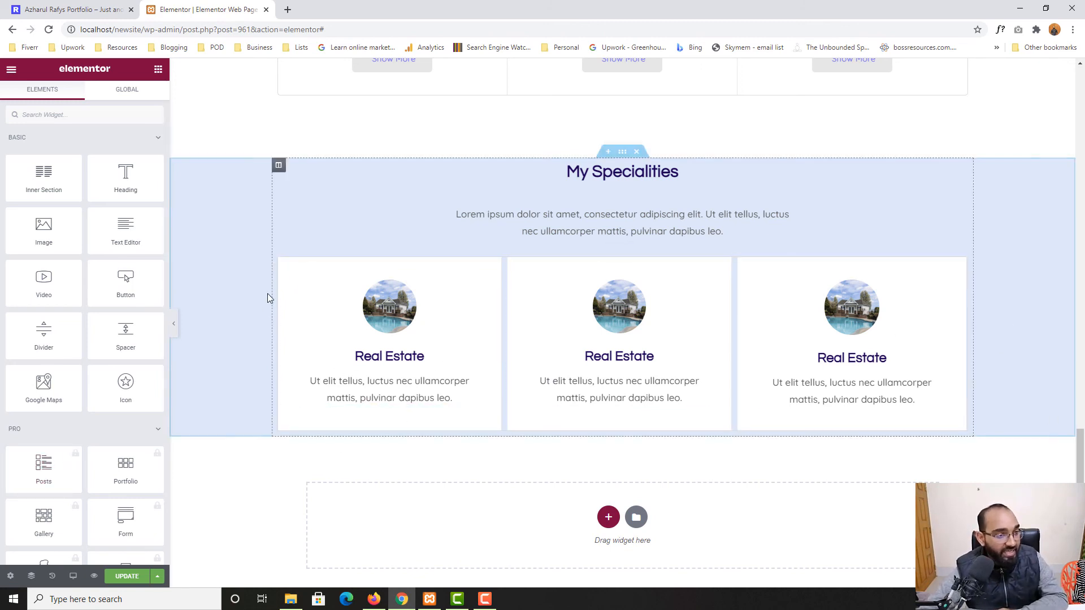
Check the reference section's height, and set the My Specialities section to Min Height with a minimum height of 750 px
left_click(97, 6)
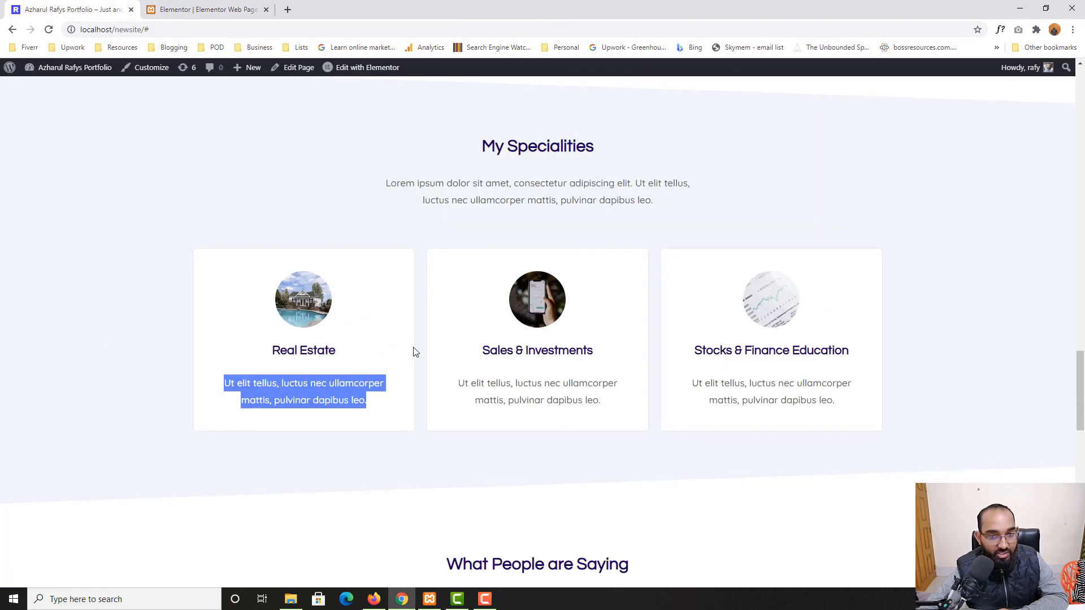
scroll(2, 387, "down", 3)
scroll(49, 383, "up", 5)
scroll(46, 395, "down", 2)
left_click(192, 8)
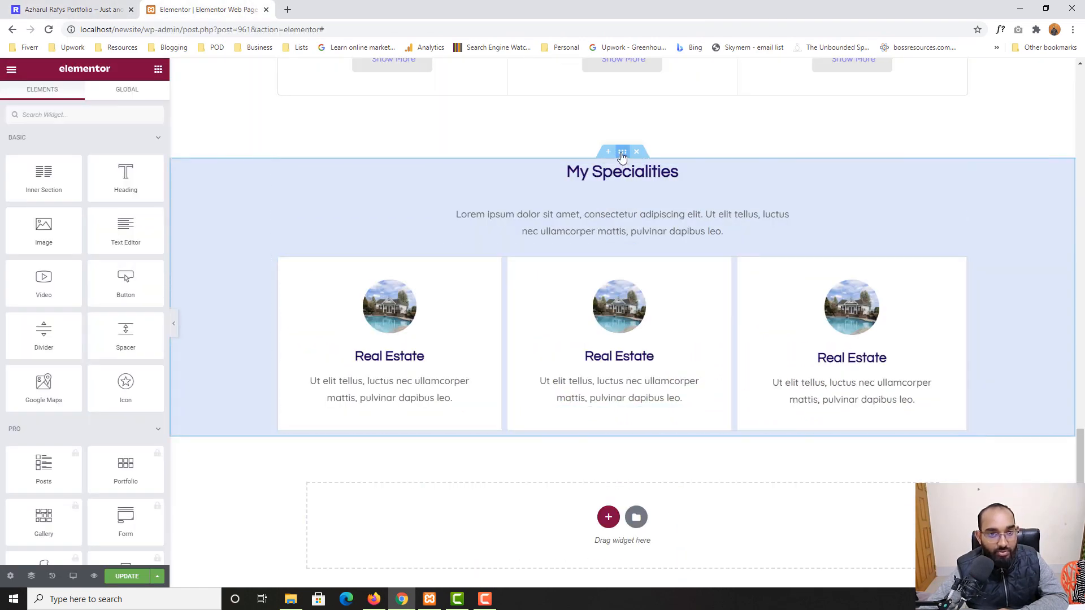
left_click(622, 153)
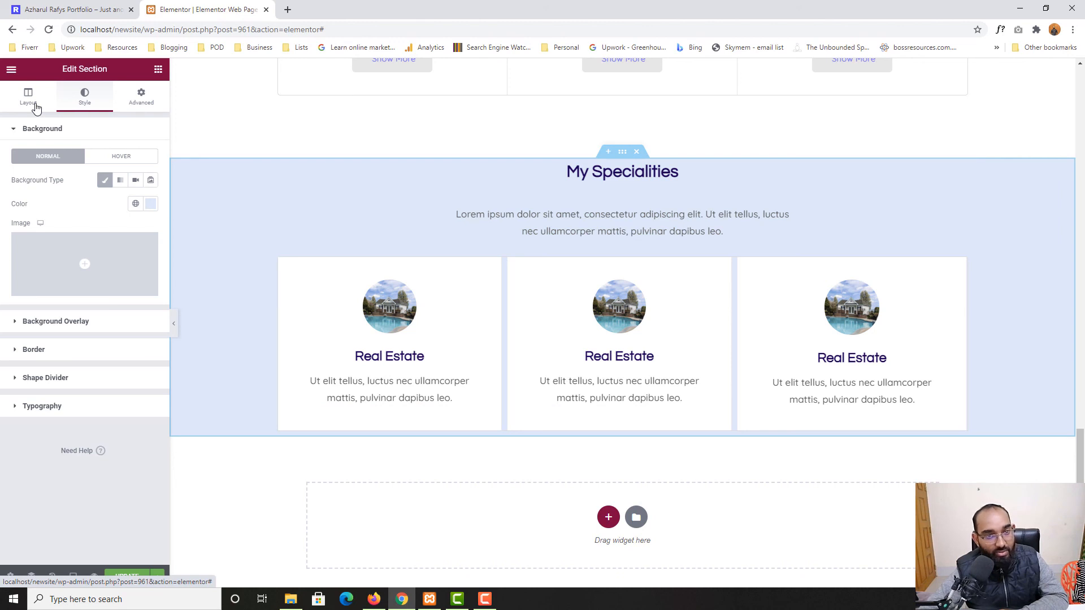
left_click(31, 102)
left_click(117, 227)
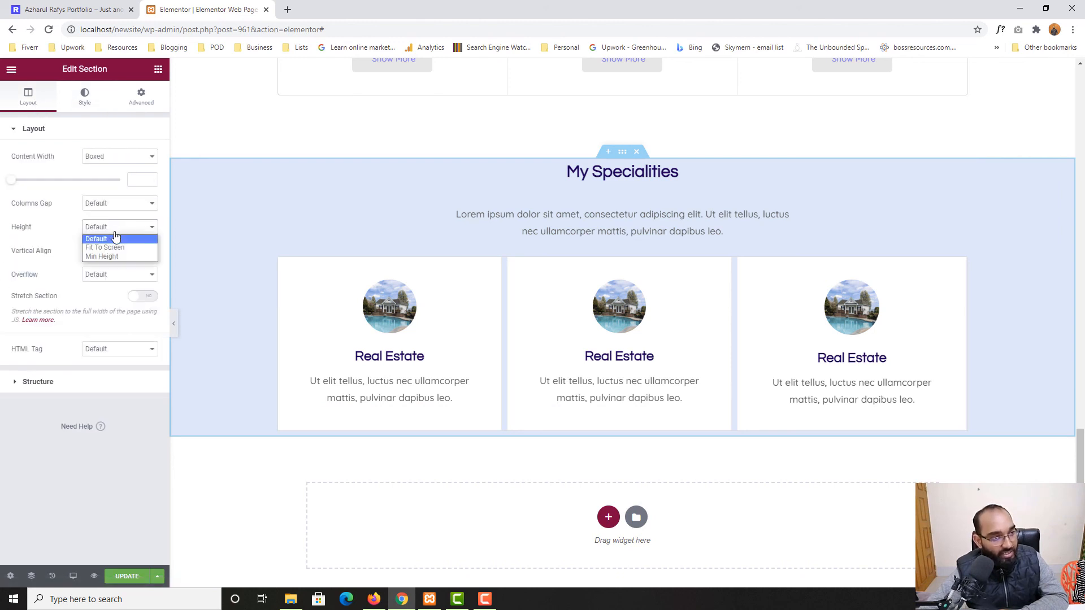
left_click(110, 258)
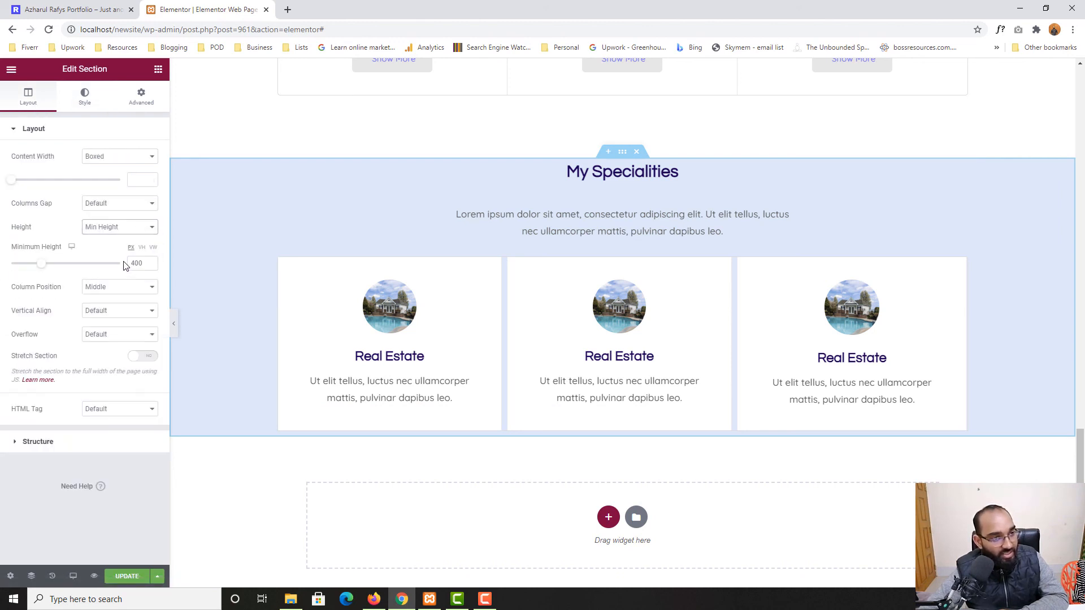
left_click_drag(45, 268, 70, 268)
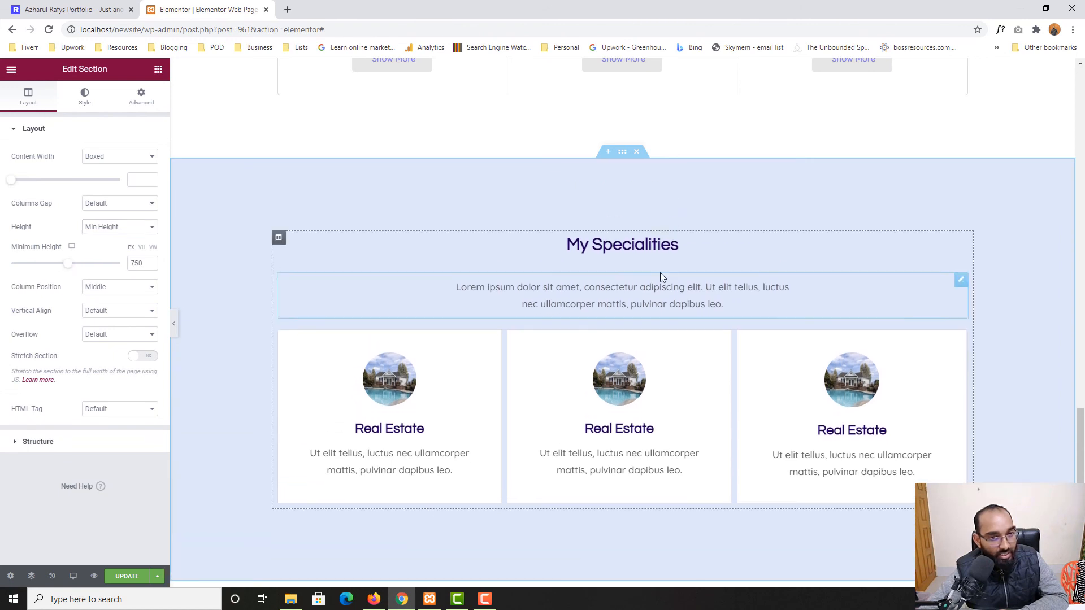
scroll(660, 273, "down", 1)
Give the My Specialities section a Tilt shape divider along its top edge with height 59, comparing the slant with the reference page
left_click(1, 2)
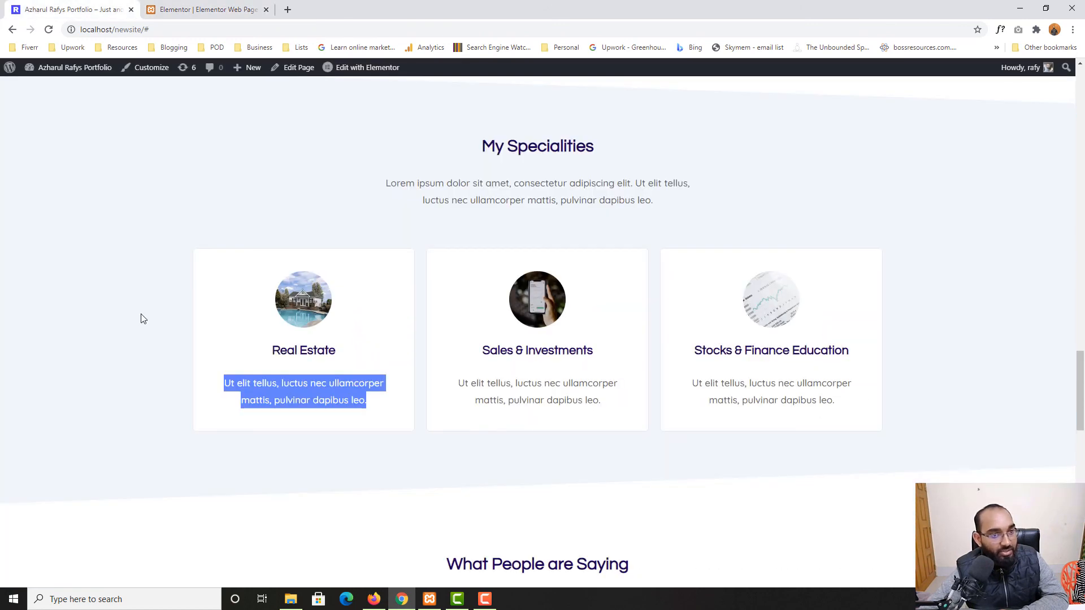
scroll(329, 281, "up", 2)
left_click(204, 9)
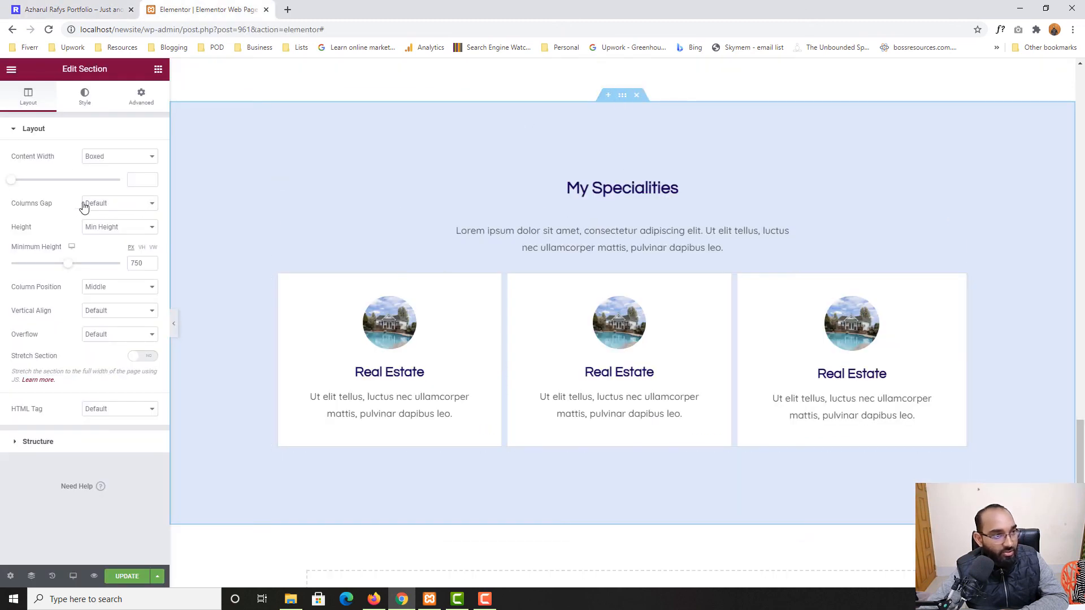
left_click(84, 105)
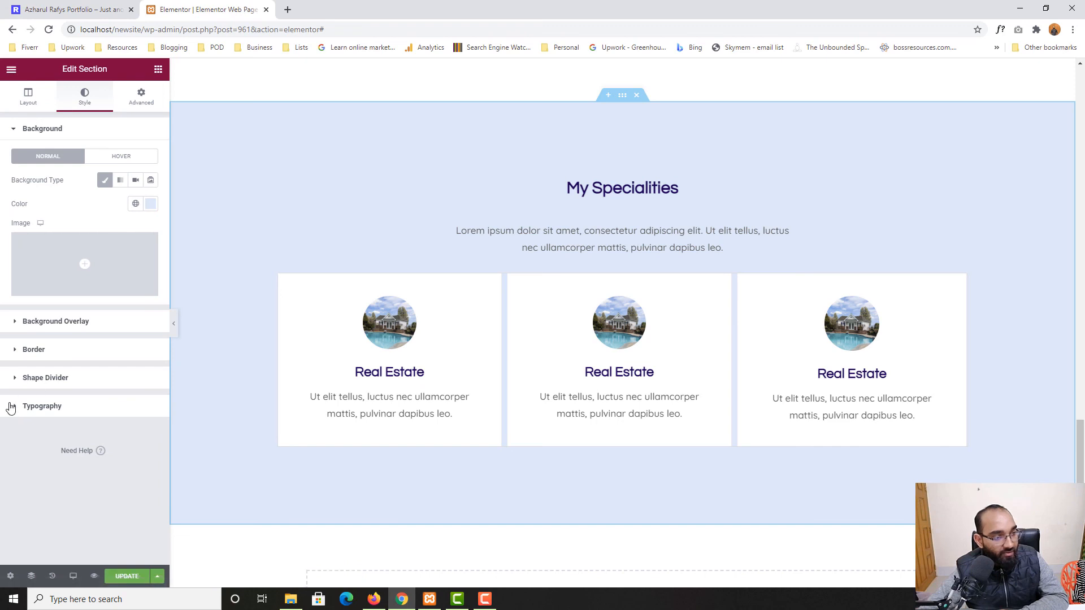
left_click(37, 378)
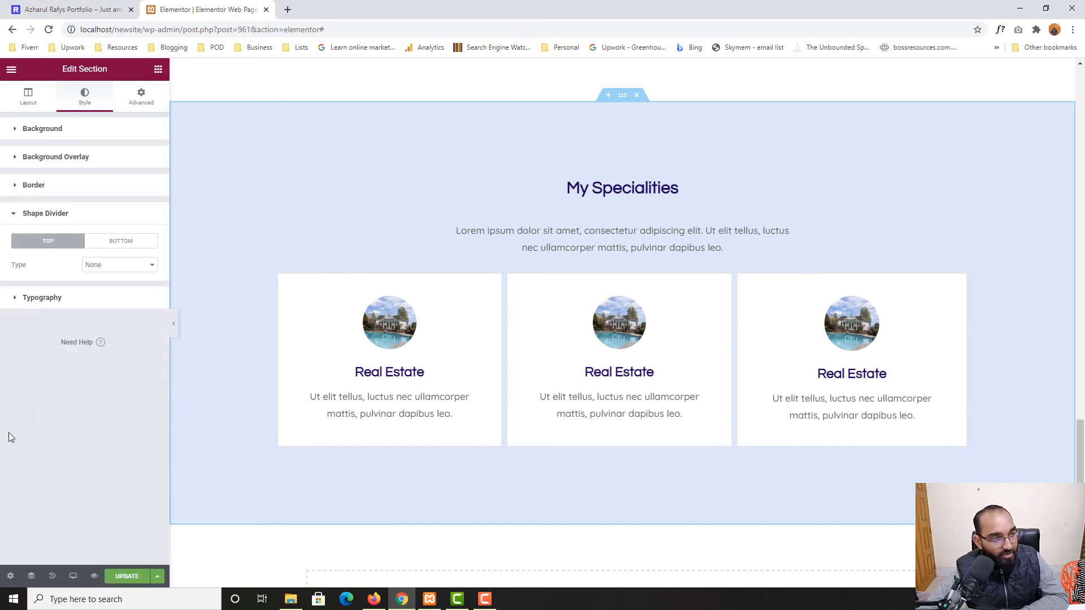
left_click(111, 268)
left_click(99, 350)
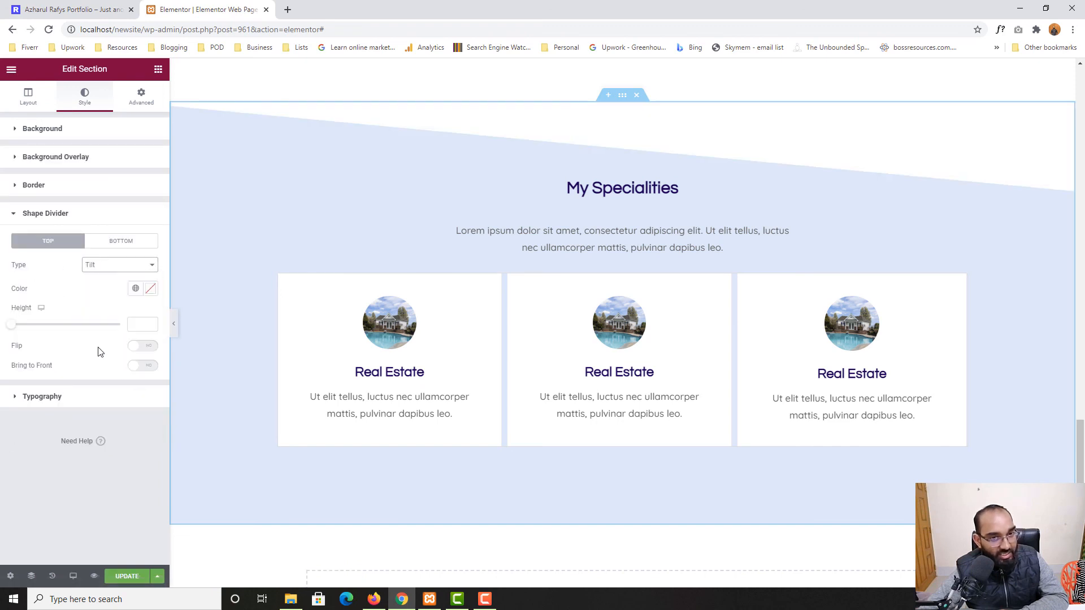
left_click(68, 10)
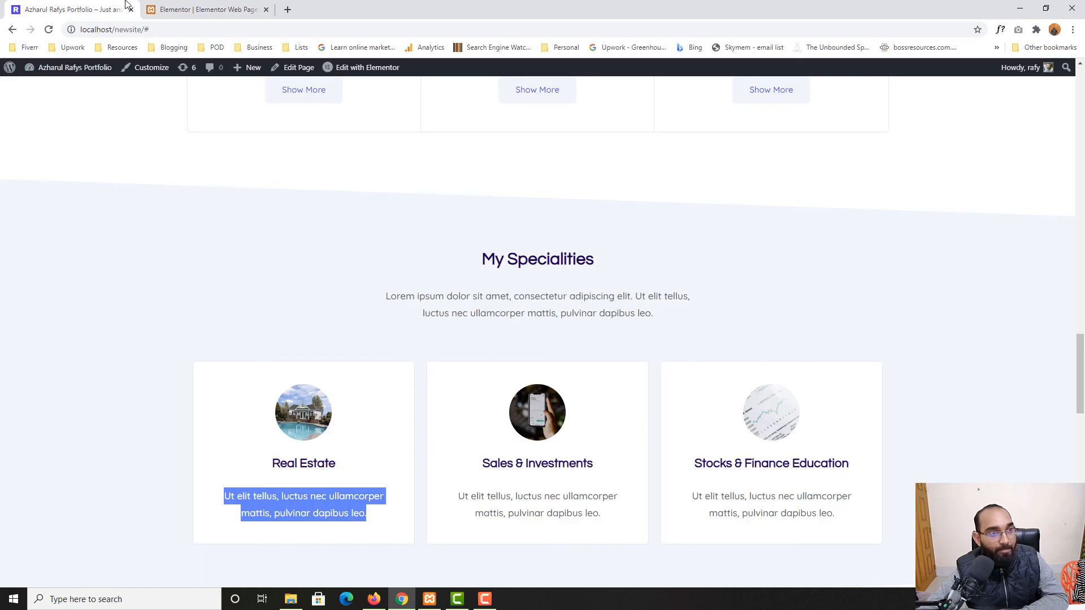
left_click(203, 10)
left_click_drag(12, 327, 25, 327)
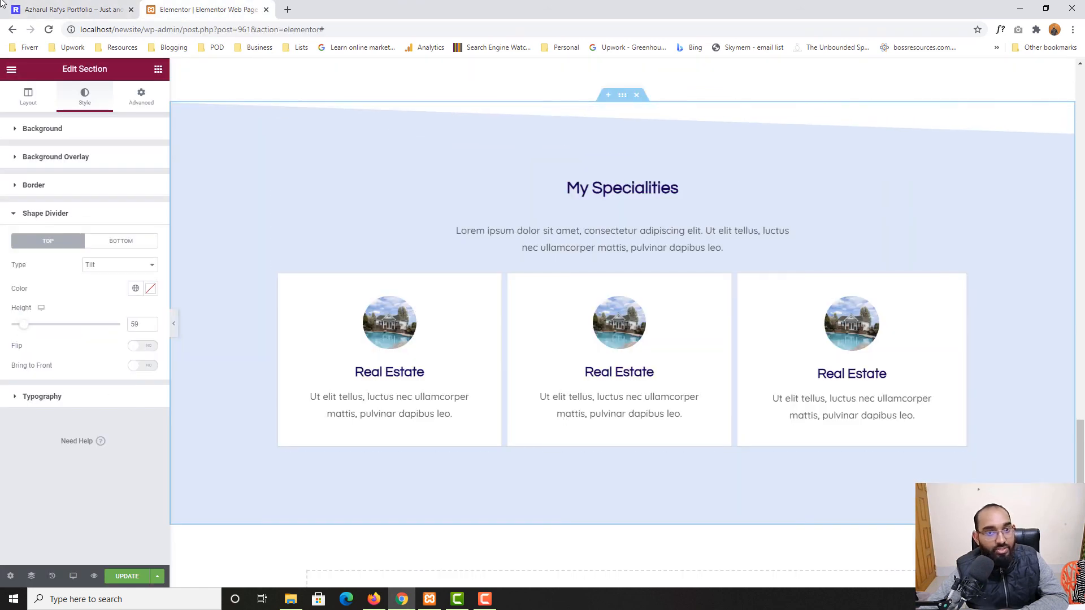
left_click(68, 10)
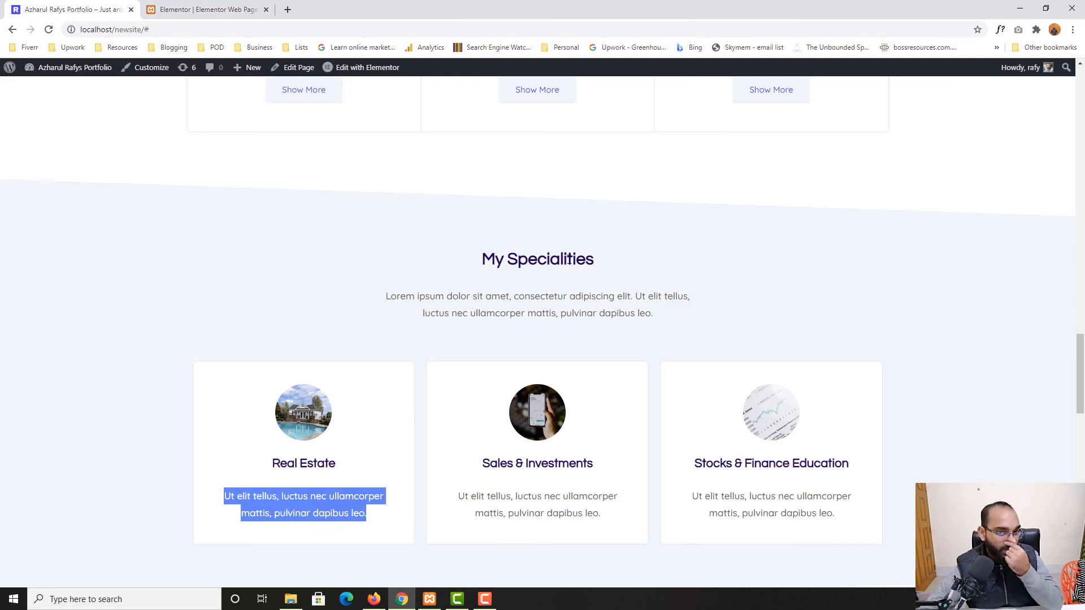
left_click(226, 9)
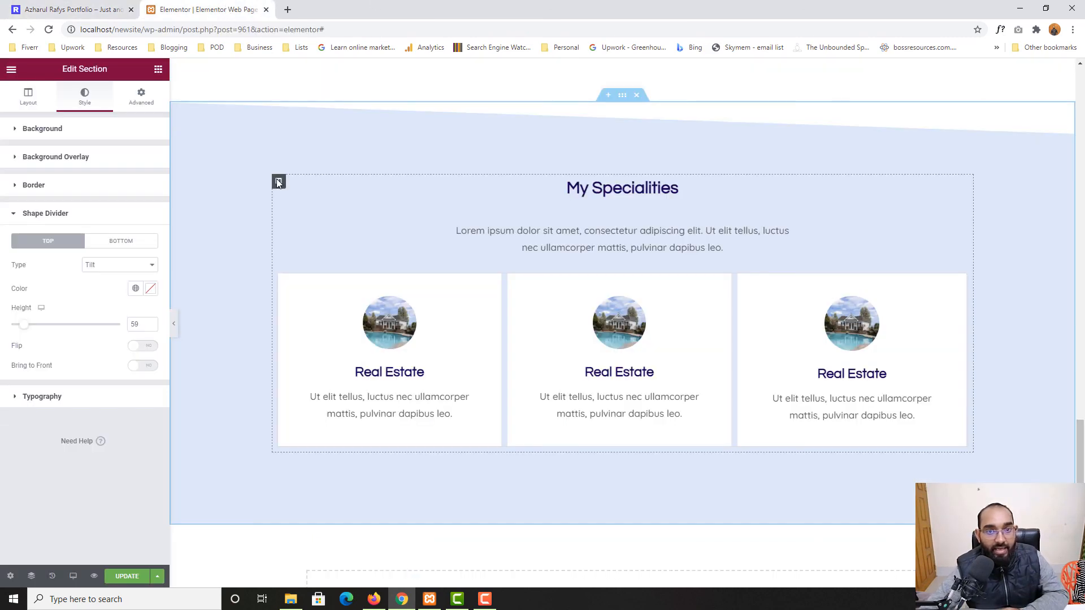
Add a flipped Tilt shape divider with height 72 to the section's bottom edge, following the reference page's slant
scroll(368, 266, "up", 3)
scroll(356, 265, "down", 3)
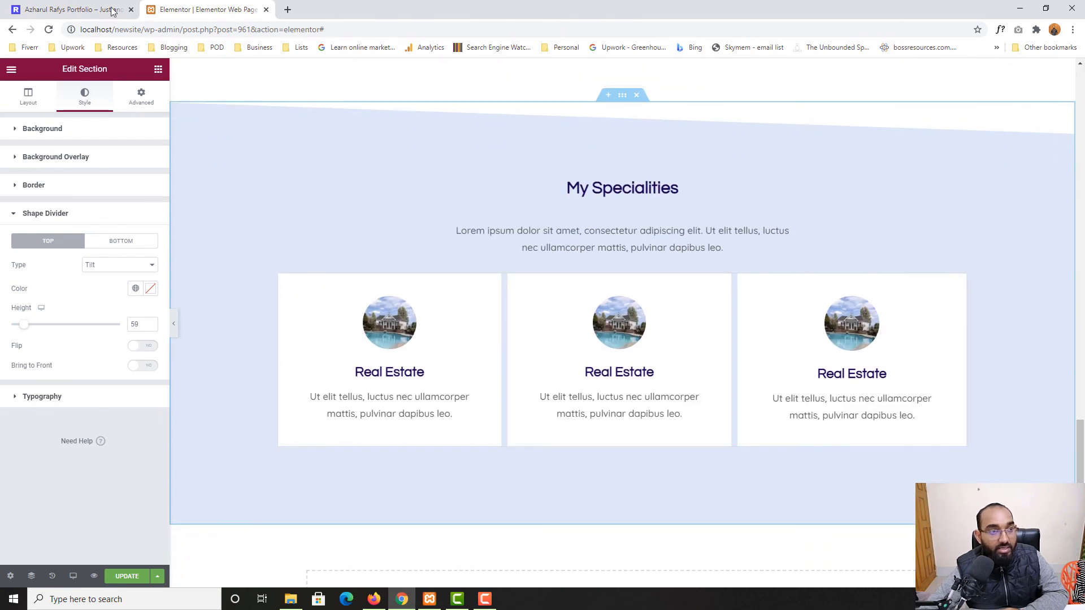
left_click(79, 9)
scroll(472, 403, "down", 4)
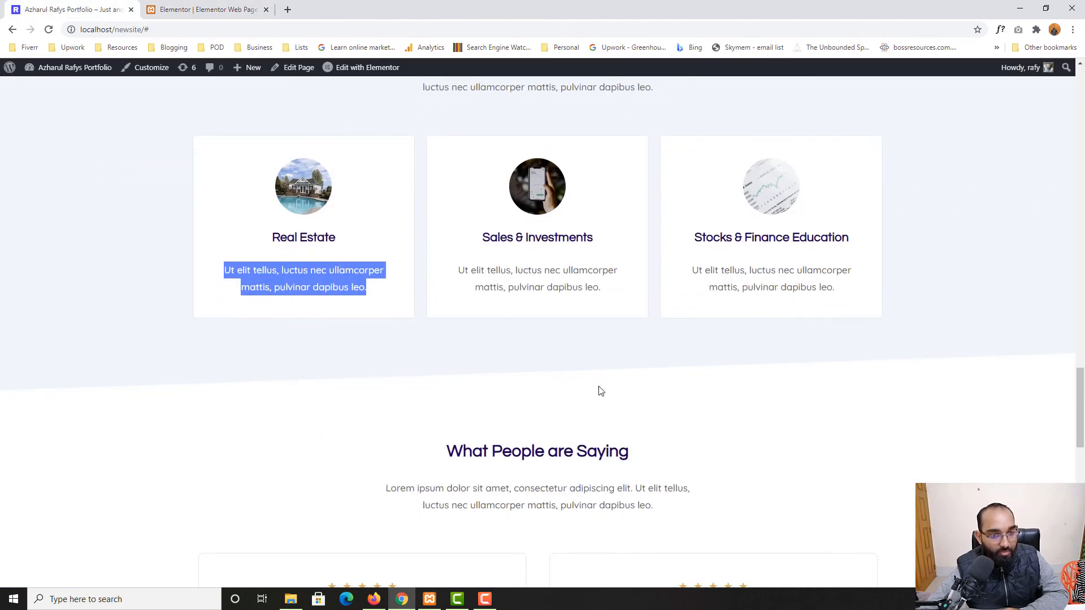
left_click(206, 9)
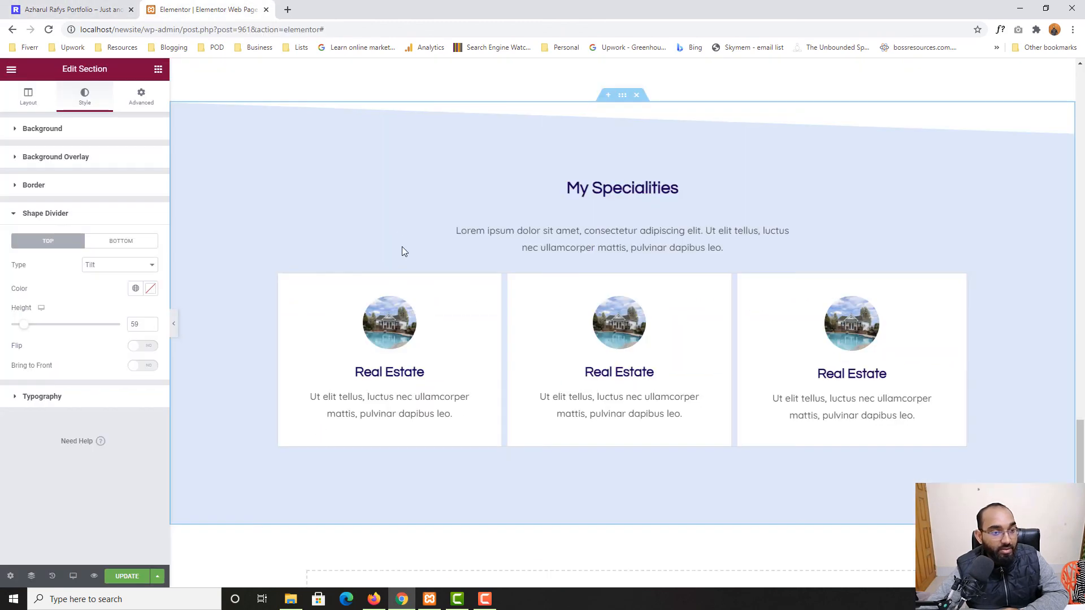
left_click(120, 241)
left_click(109, 272)
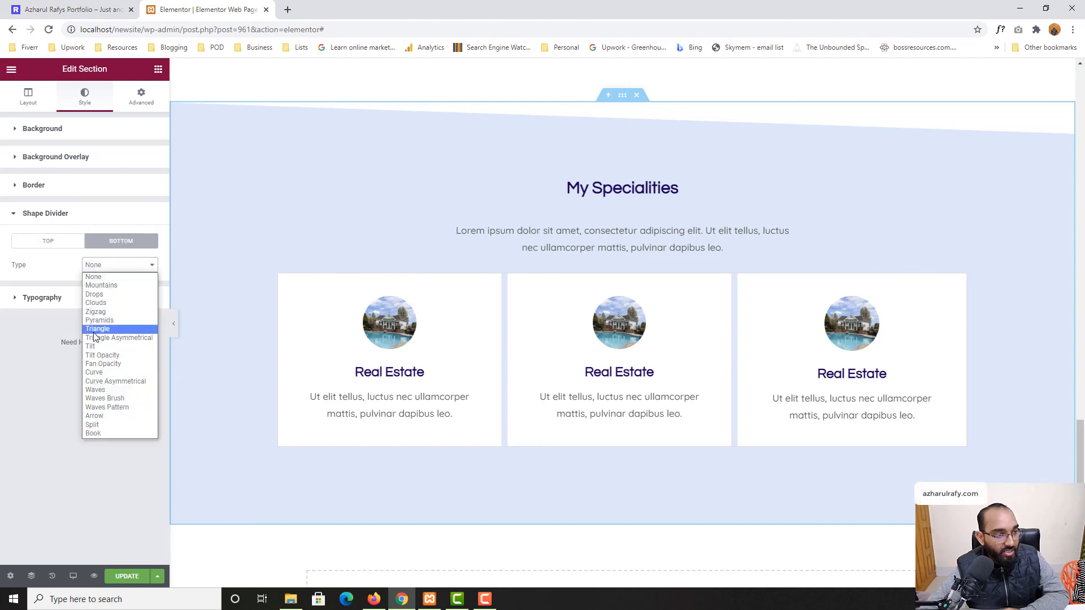
left_click(92, 353)
left_click(70, 5)
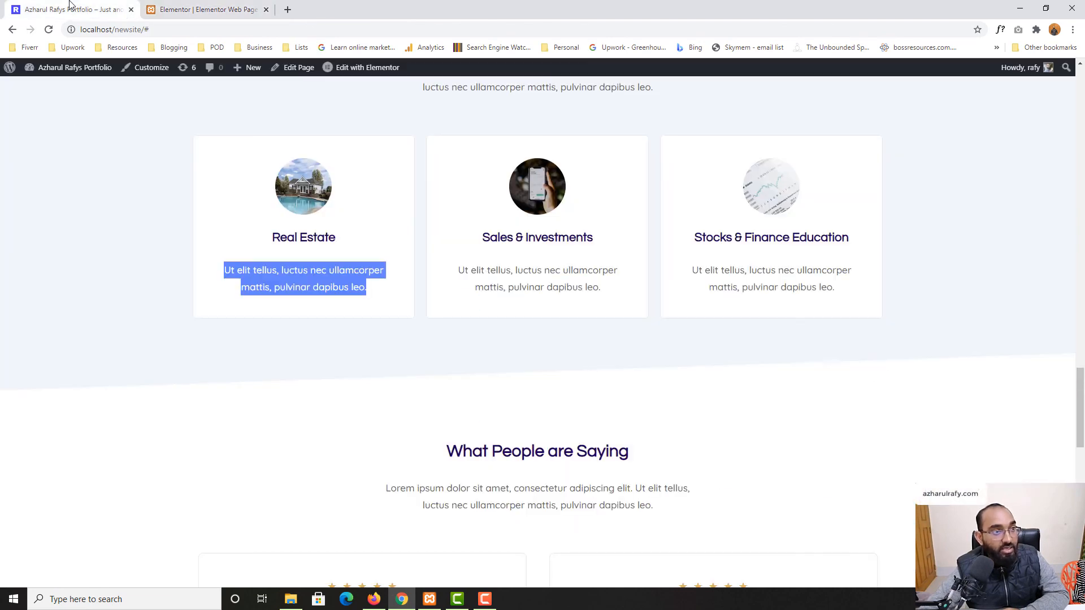
left_click(206, 10)
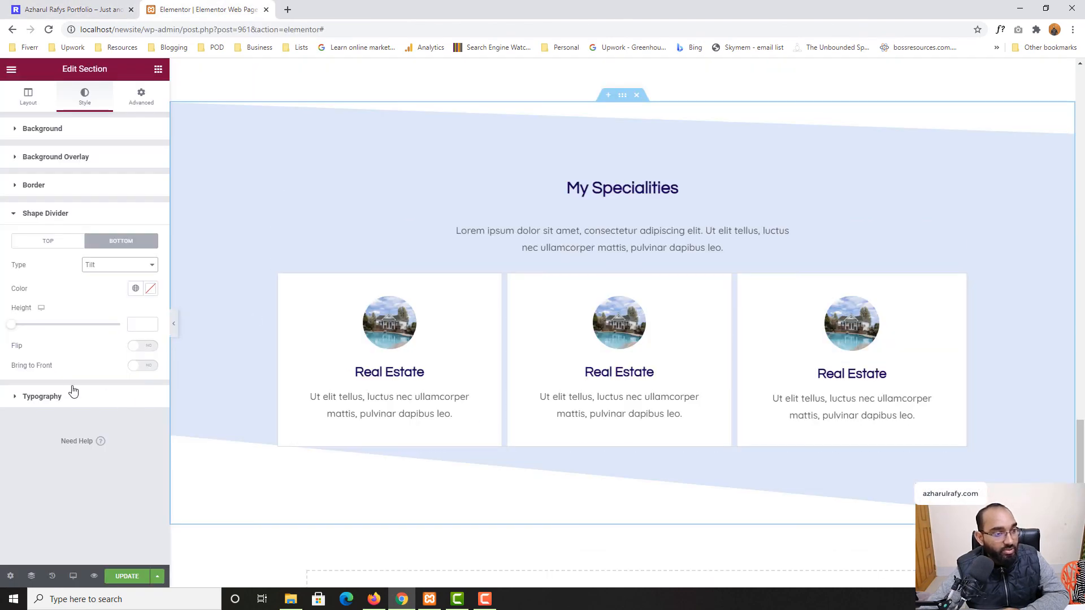
left_click(139, 349)
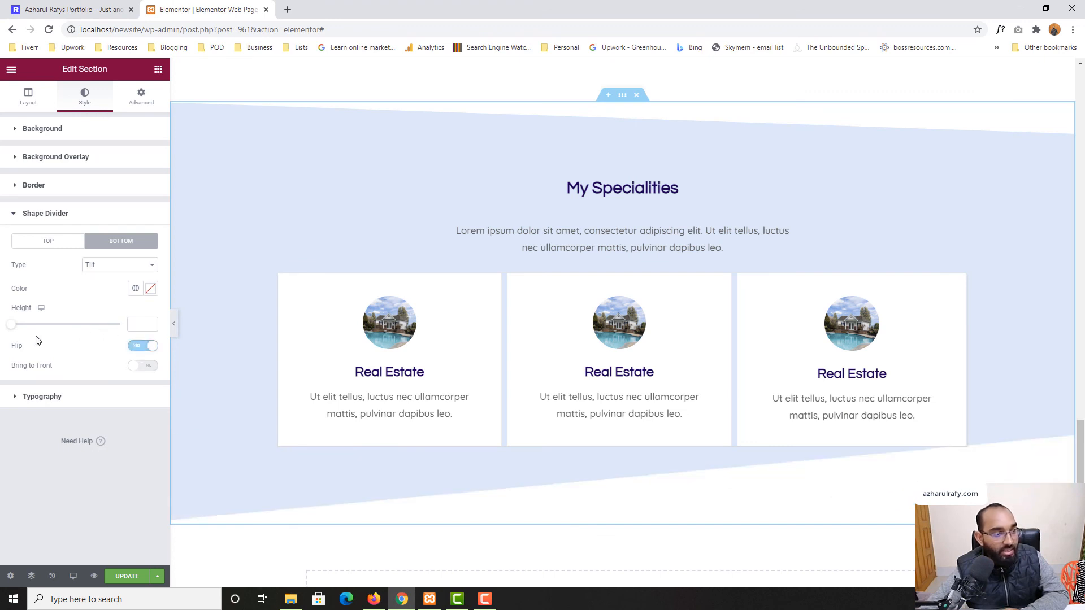
left_click_drag(12, 330, 28, 330)
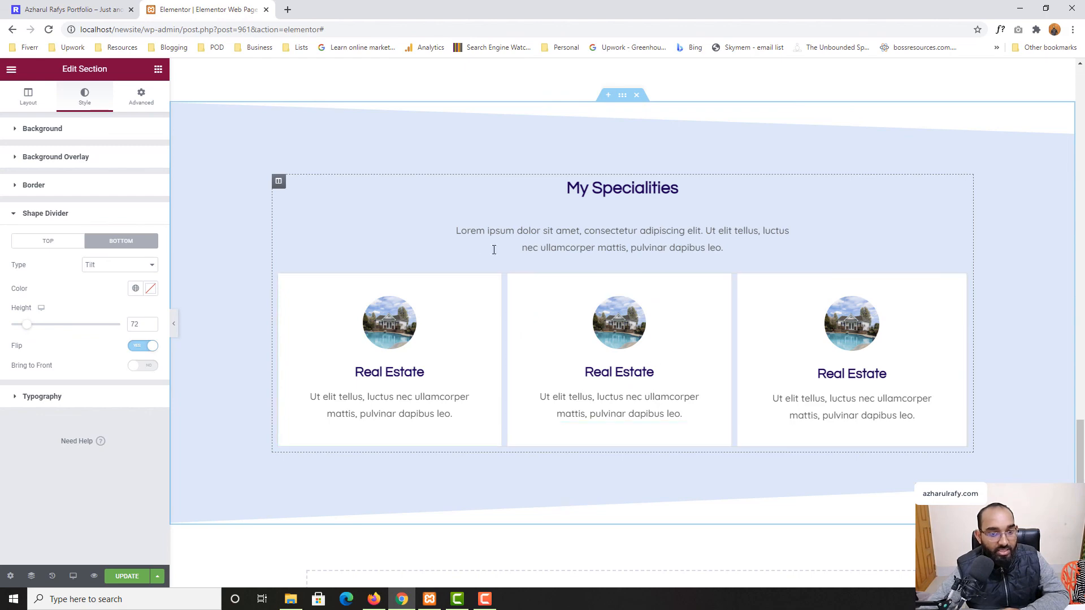
Following the reference, replace the middle card's image with the dark smartphone photo and the third card's image with the stock chart photo
left_click(73, 9)
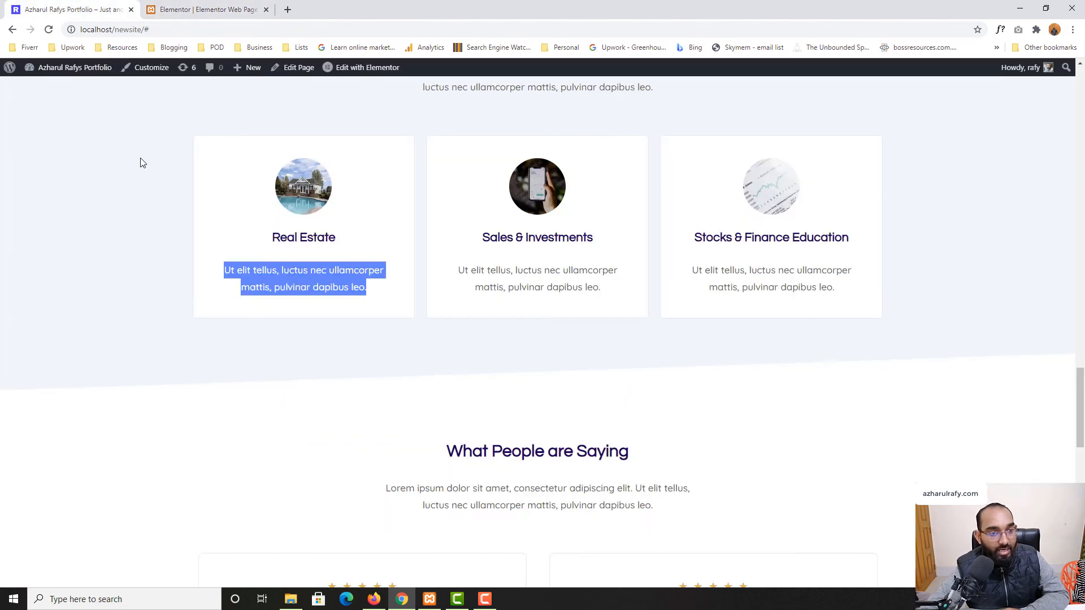
scroll(136, 226, "up", 3)
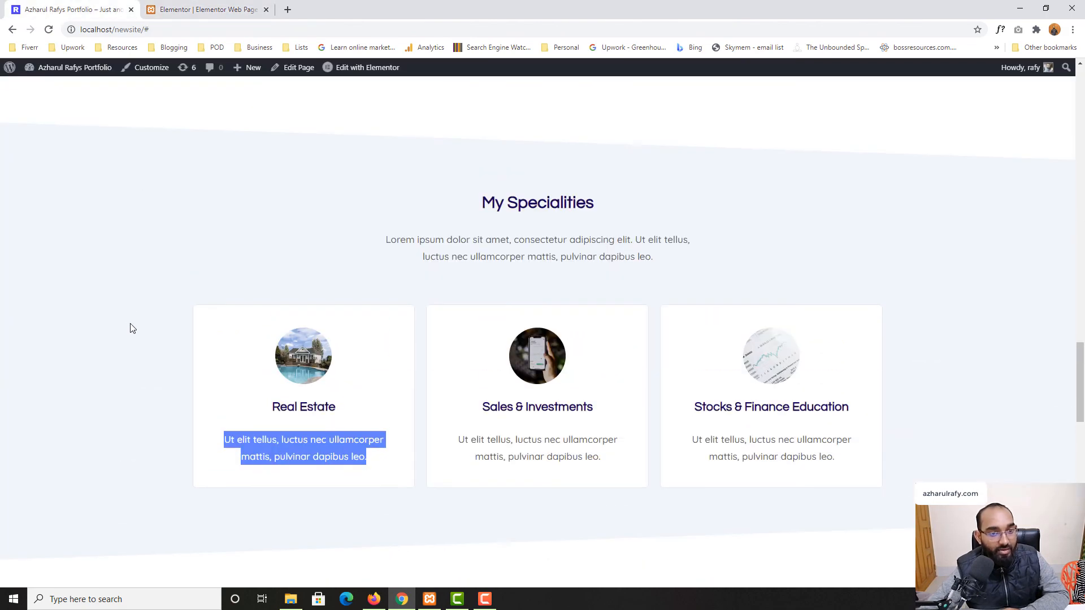
left_click(113, 271)
key("ctrl+Tab")
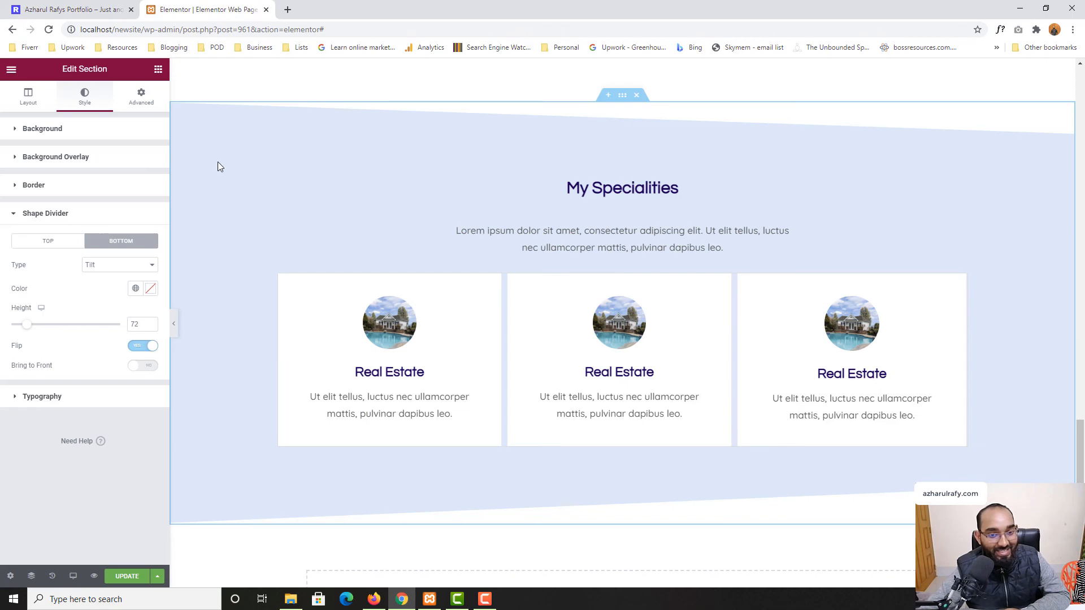
left_click(603, 321)
left_click(85, 192)
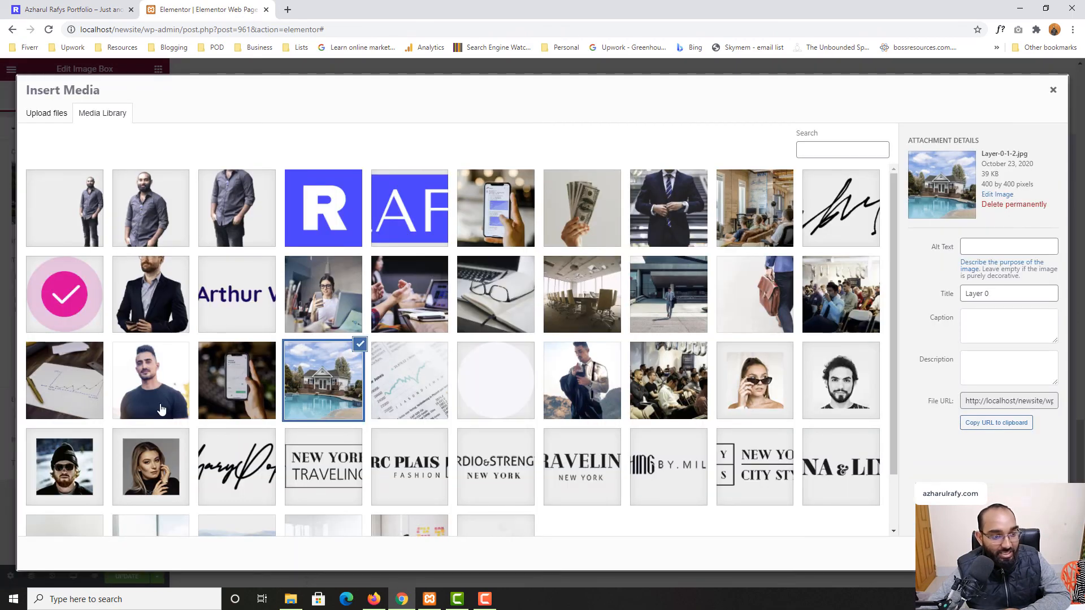
left_click(240, 379)
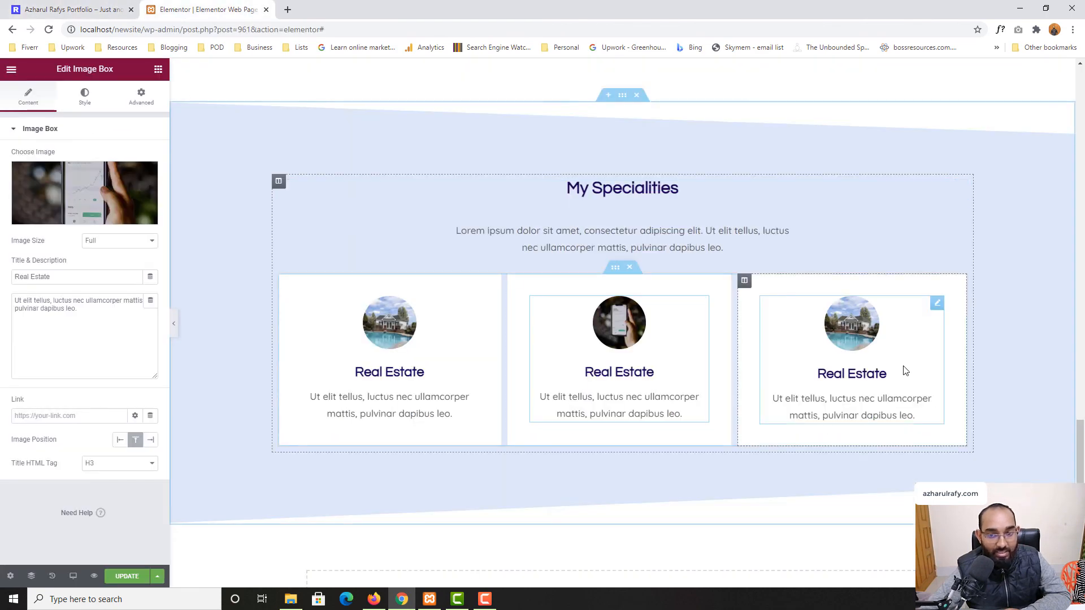
left_click(784, 342)
left_click(79, 195)
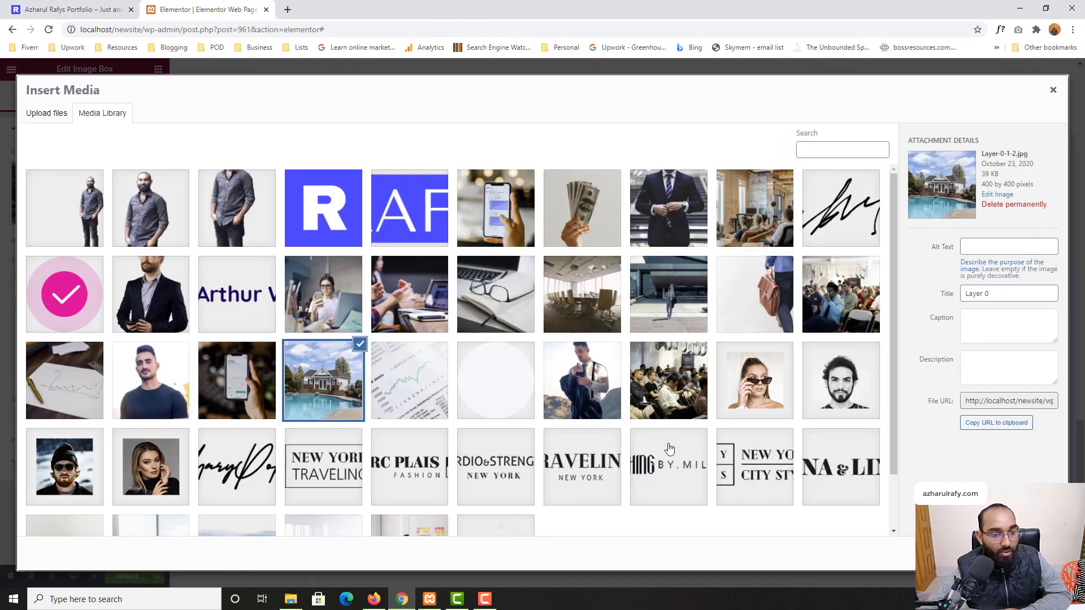
left_click(380, 377)
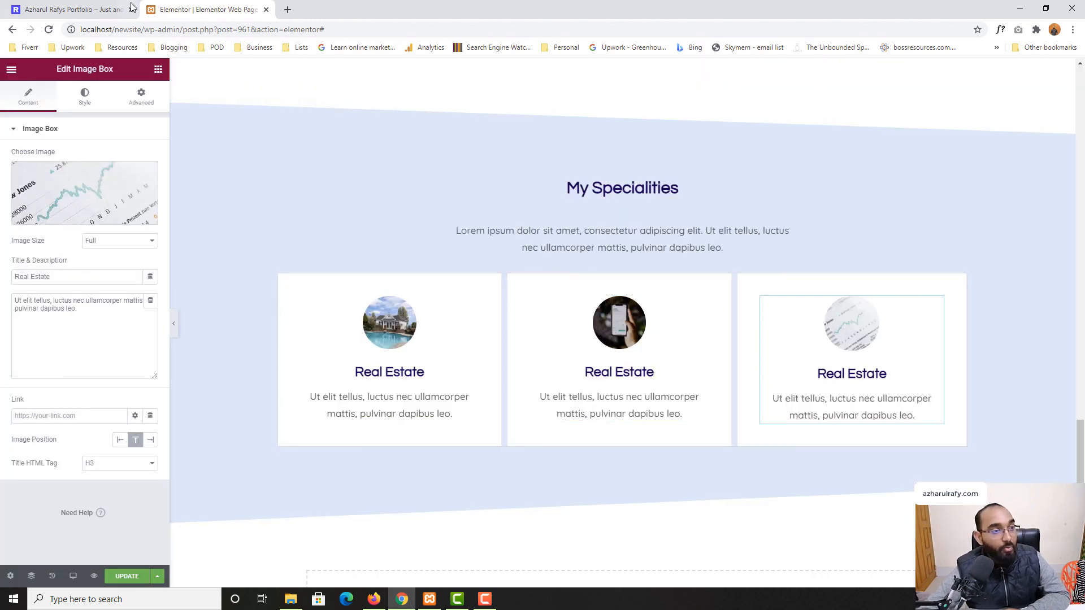
Examine the middle card's title and description text and compare the three cards with the reference page
left_click(609, 374)
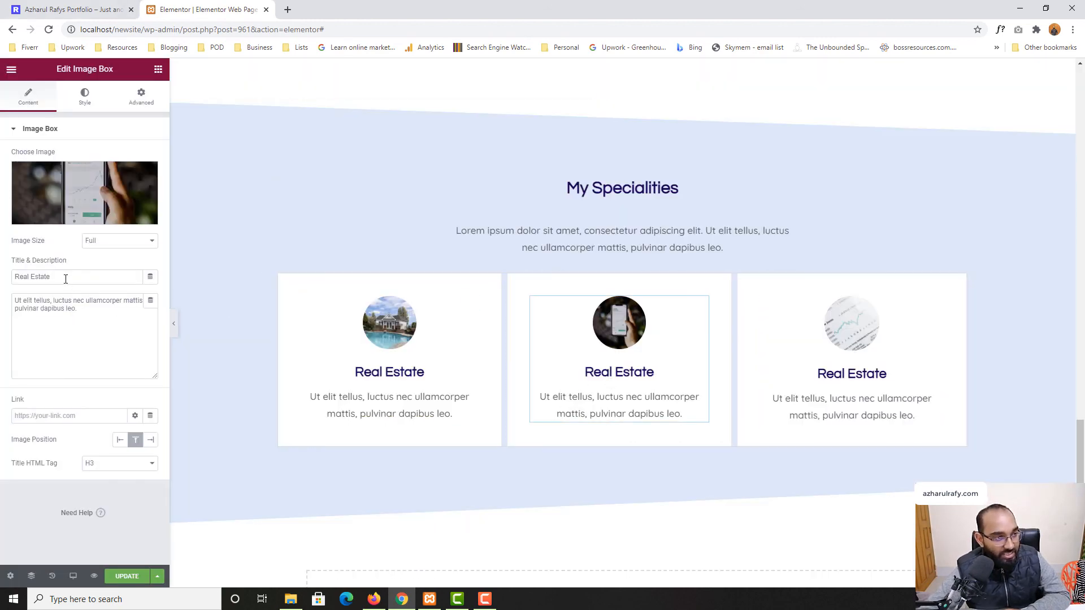
left_click_drag(65, 279, 1, 283)
left_click_drag(92, 308, 1, 302)
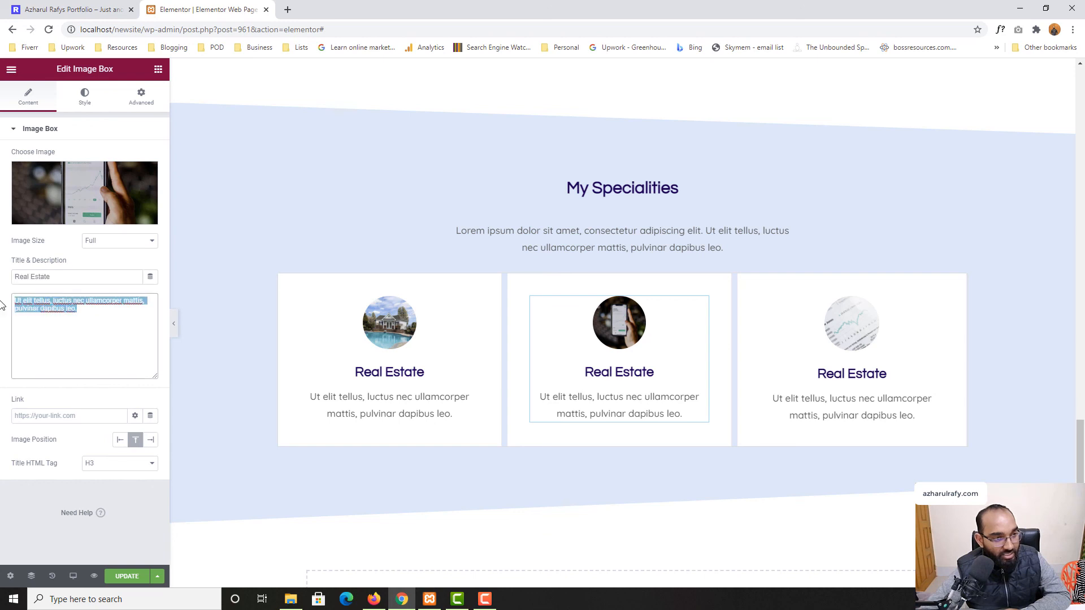
double_click(584, 411)
left_click(23, 330)
left_click_drag(109, 310, 1, 297)
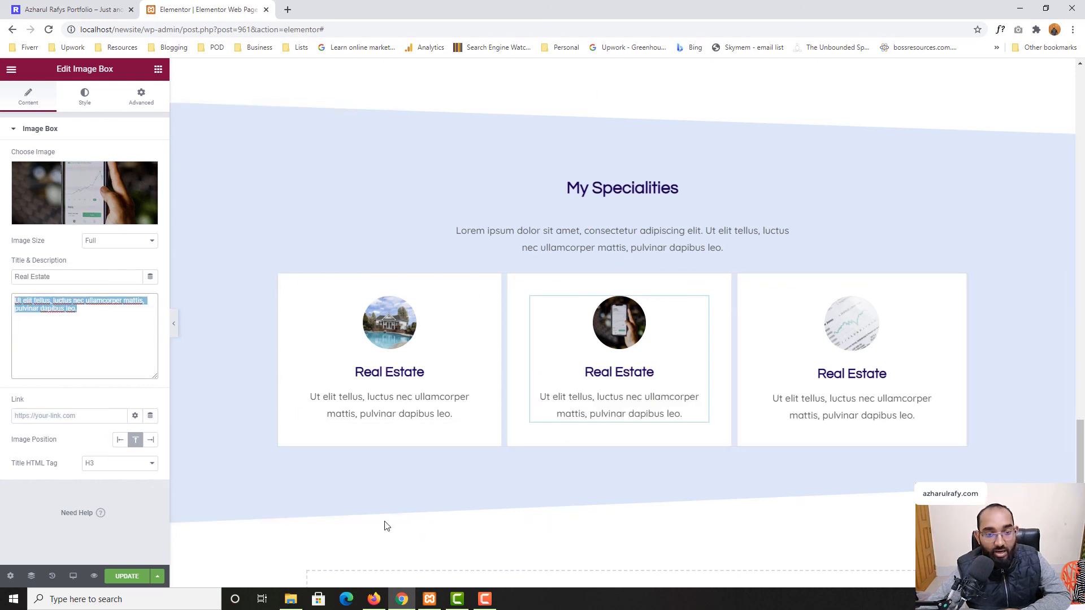
left_click(85, 10)
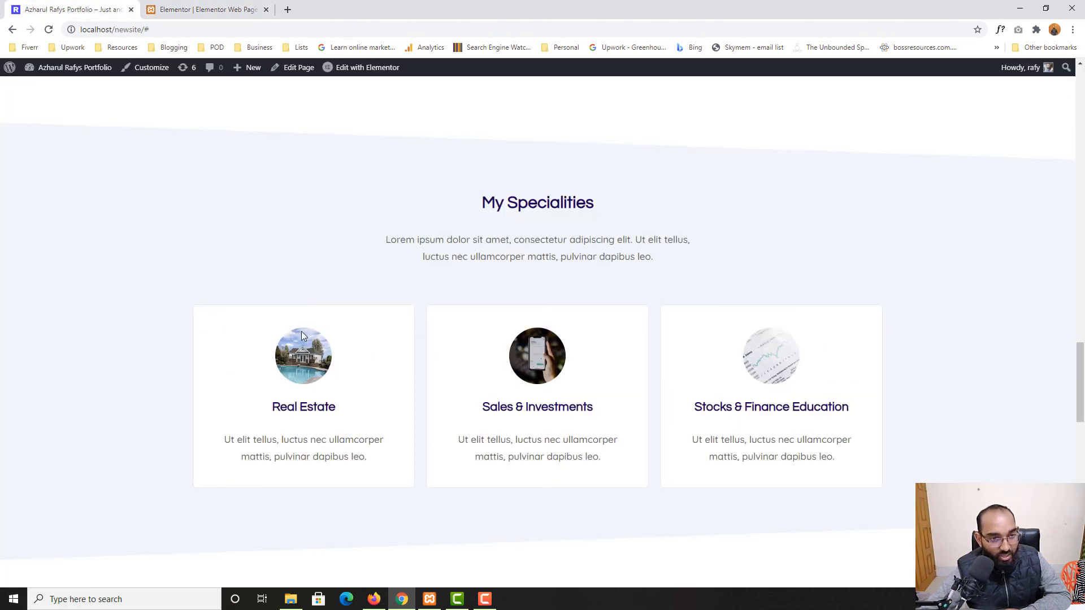
left_click(203, 9)
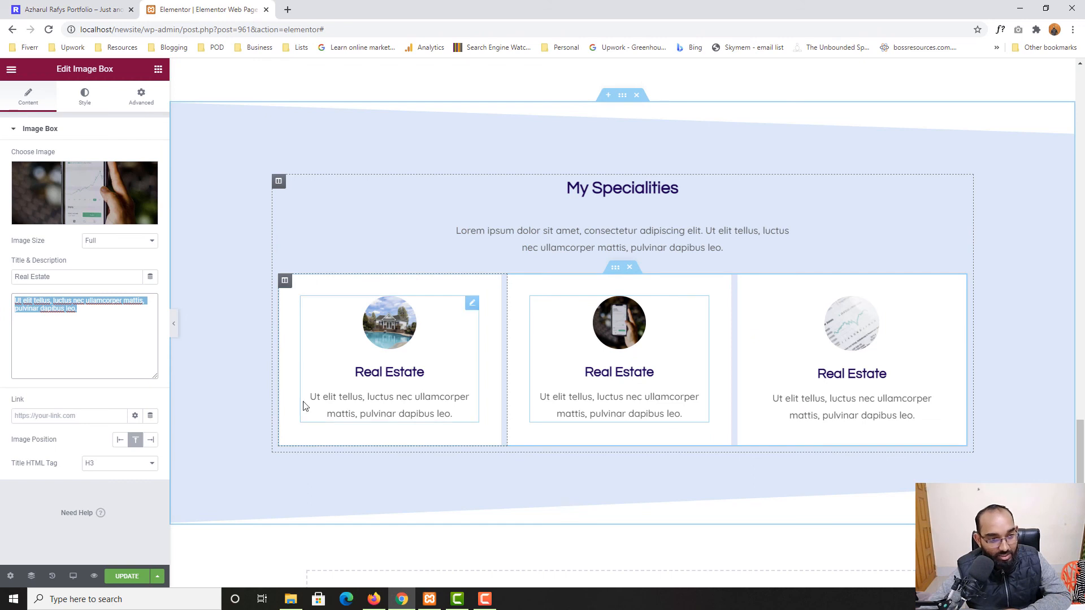
Round the corners of the first My Specialities card's column with a 10 px border radius, checking against the reference page
left_click(285, 281)
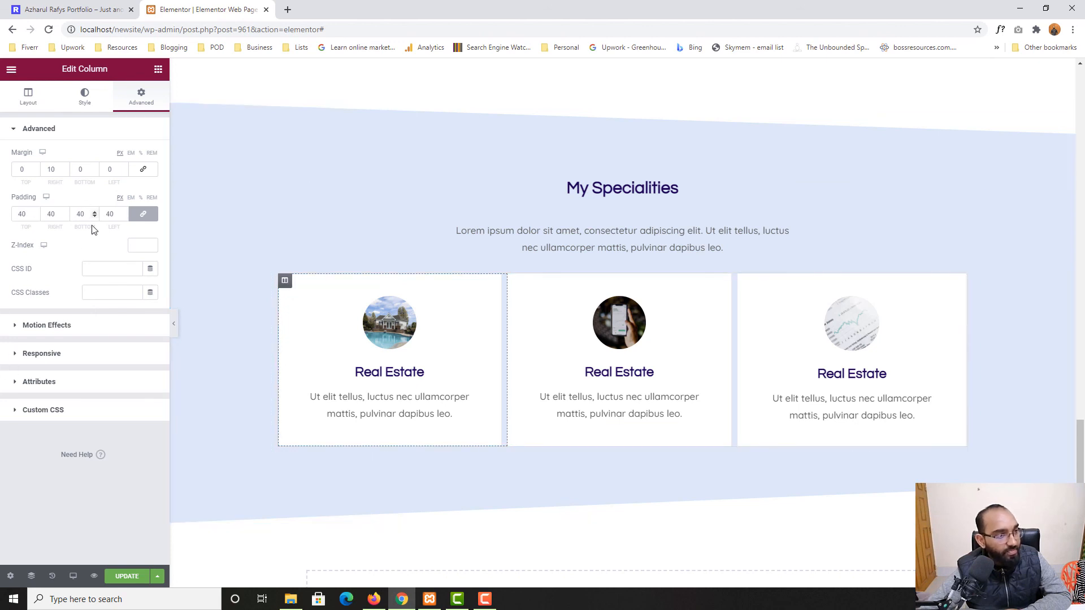
left_click(85, 99)
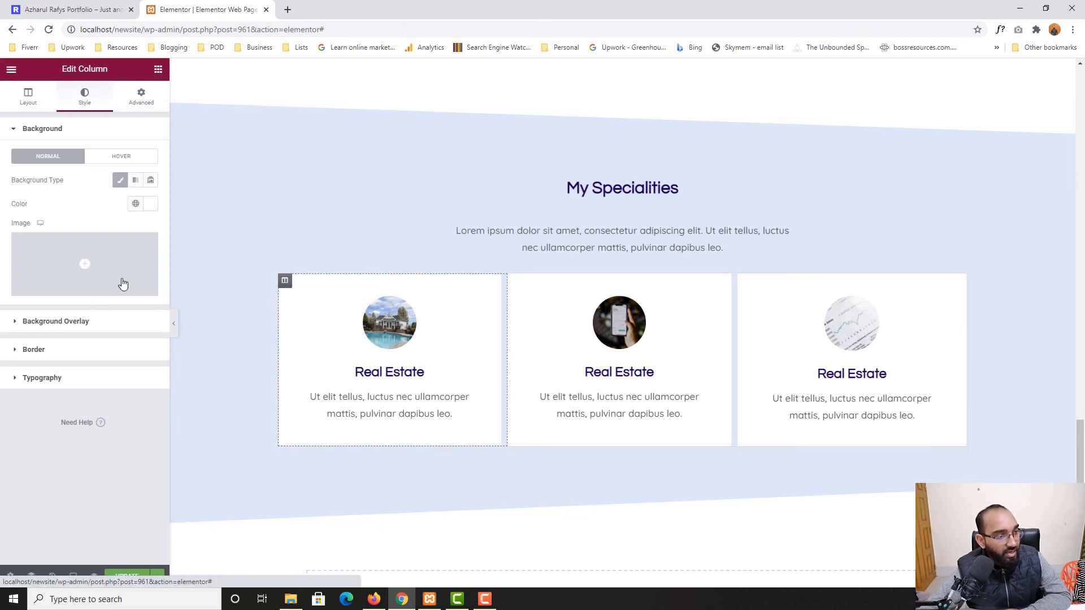
left_click(35, 351)
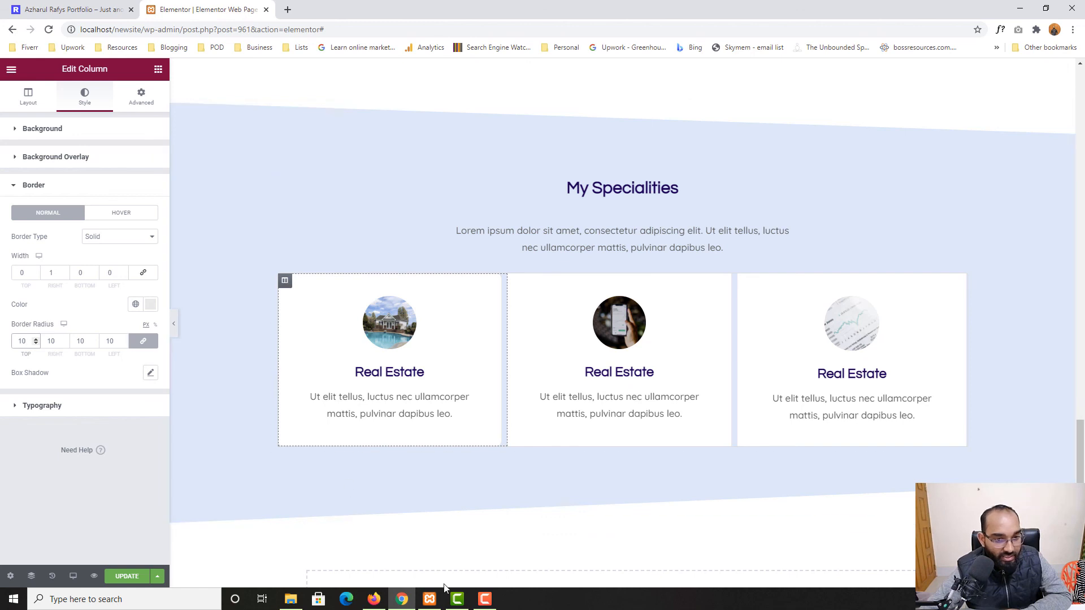
left_click(8, 9)
left_click(204, 9)
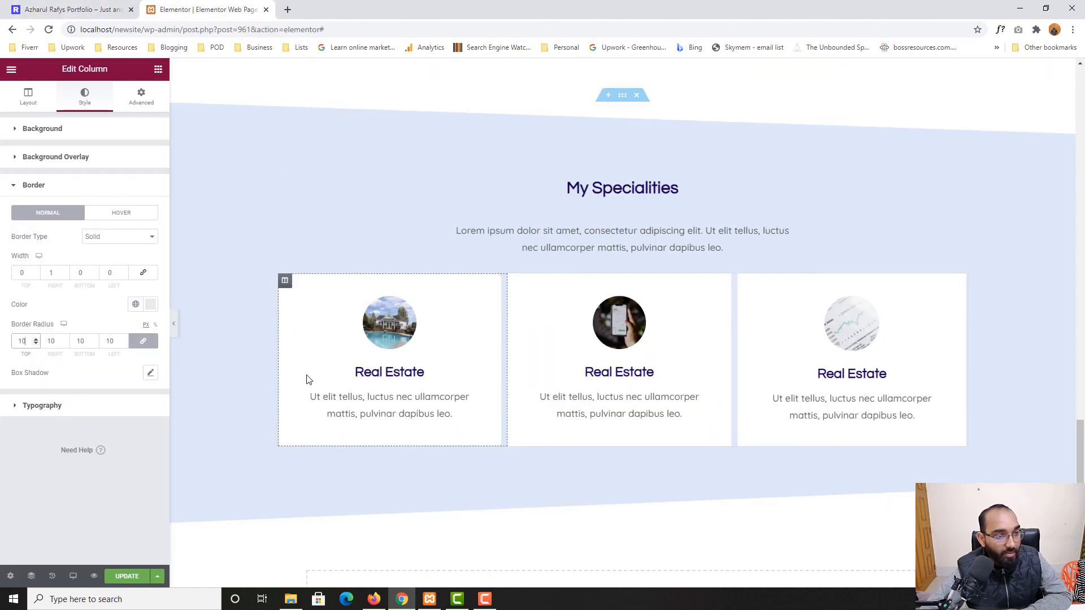
Copy the first card column's styling and paste it onto the middle and third card columns
right_click(285, 280)
left_click(320, 347)
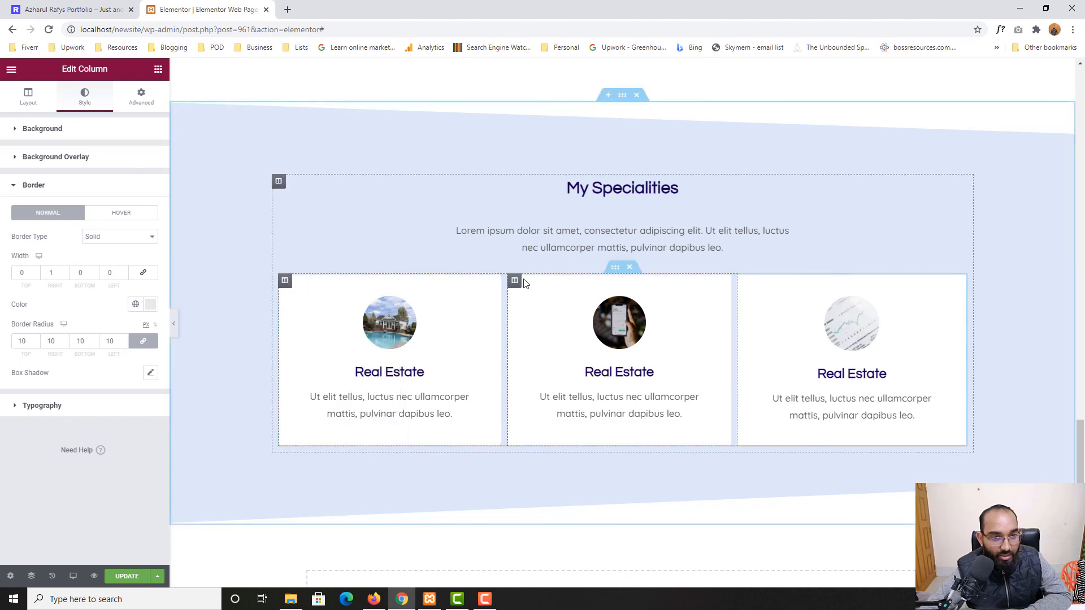
right_click(516, 281)
left_click(552, 382)
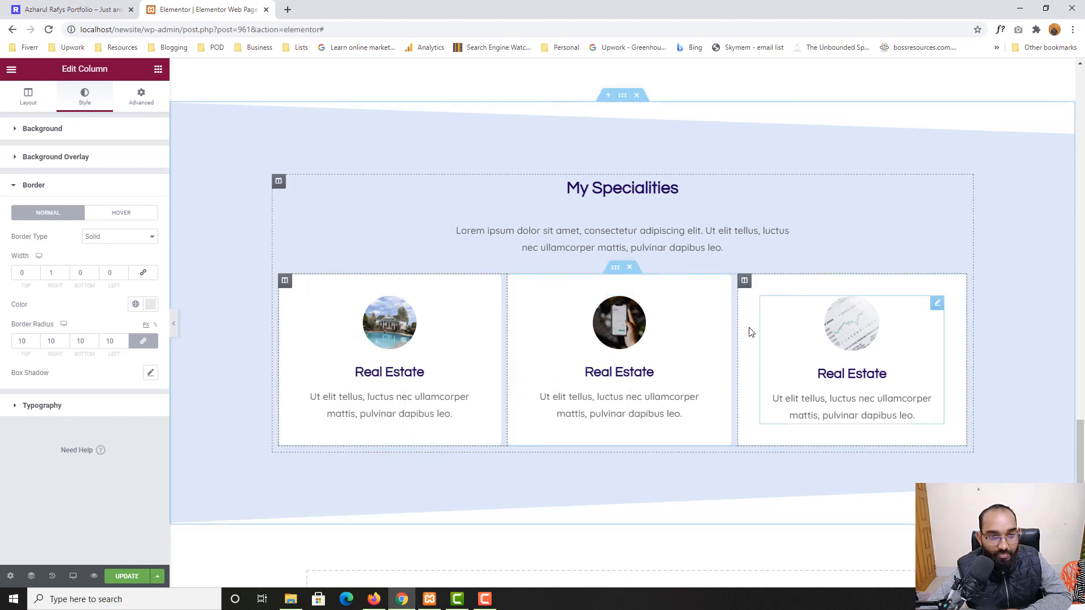
right_click(740, 279)
left_click(776, 387)
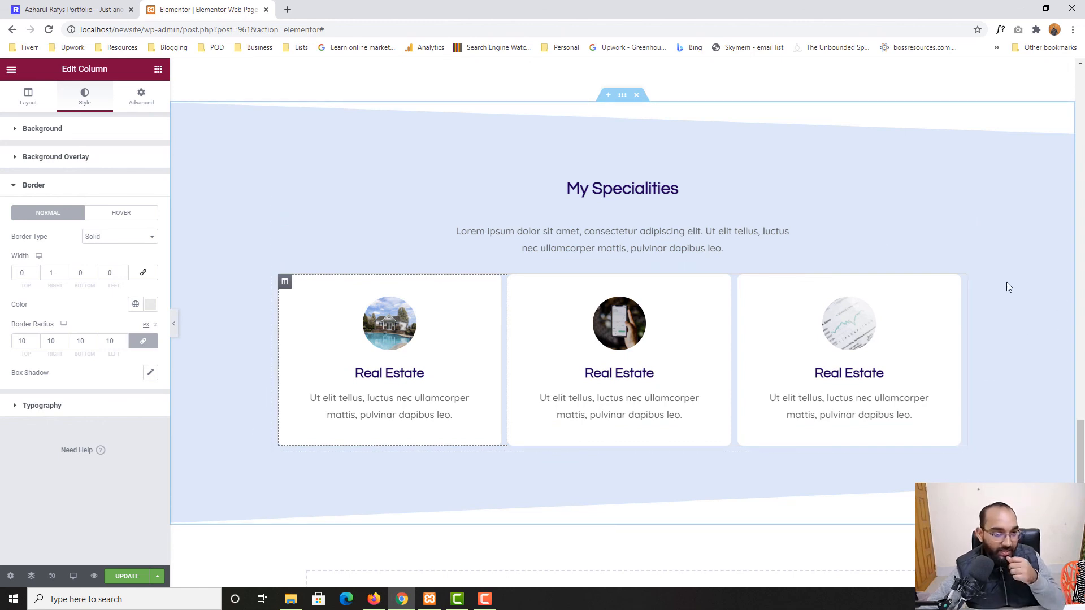
Update the page and open its preview, reviewing the Find Out Where You Need to Start and My Specialities sections down to the footer
left_click(131, 576)
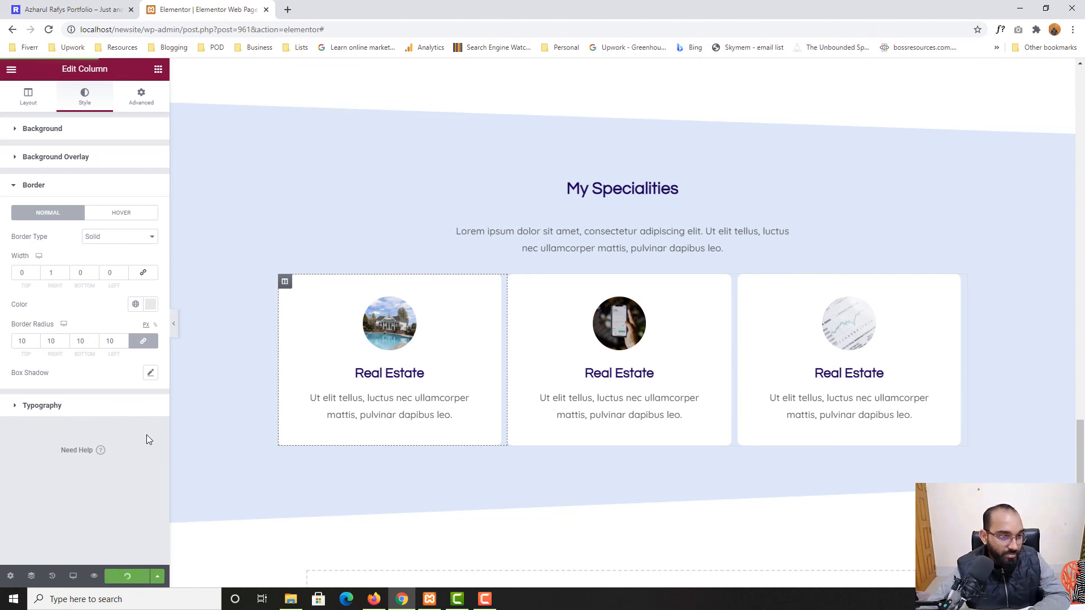
left_click(95, 580)
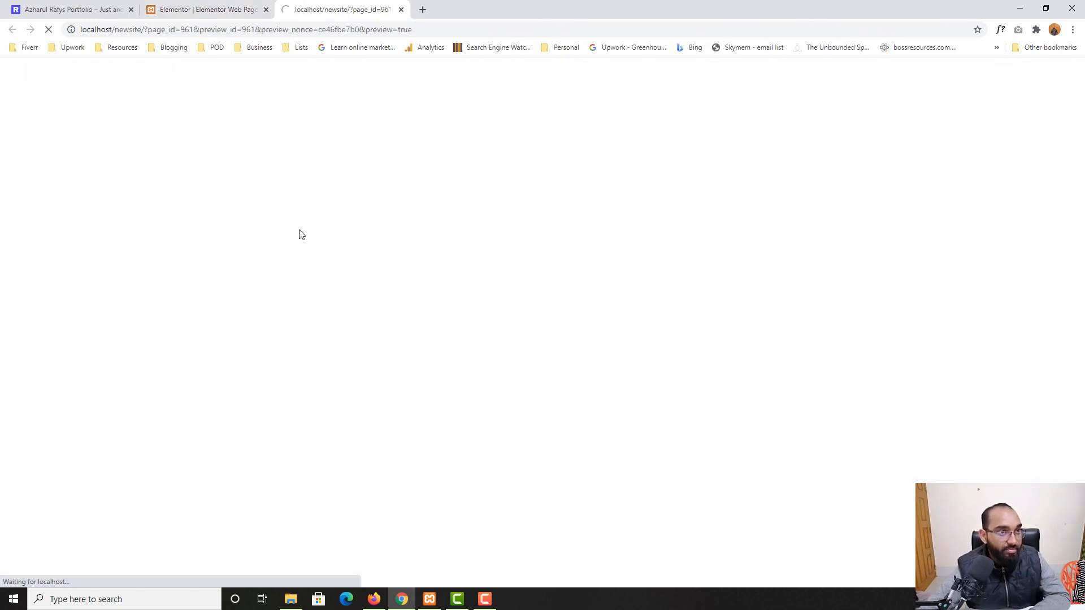
scroll(1, 432, "down", 10)
scroll(1, 433, "down", 10)
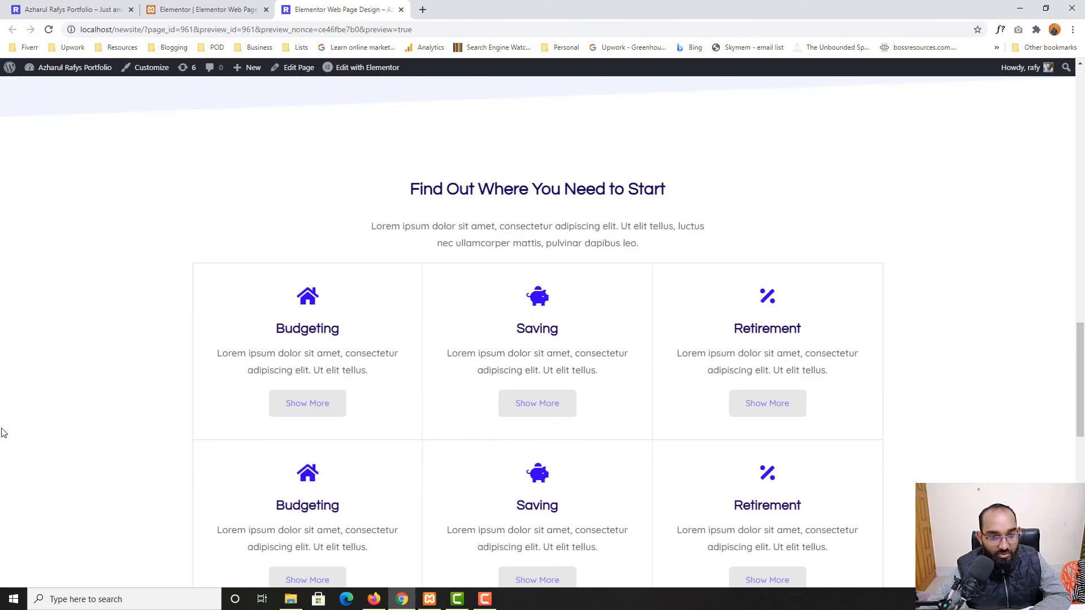
scroll(773, 238, "up", 3)
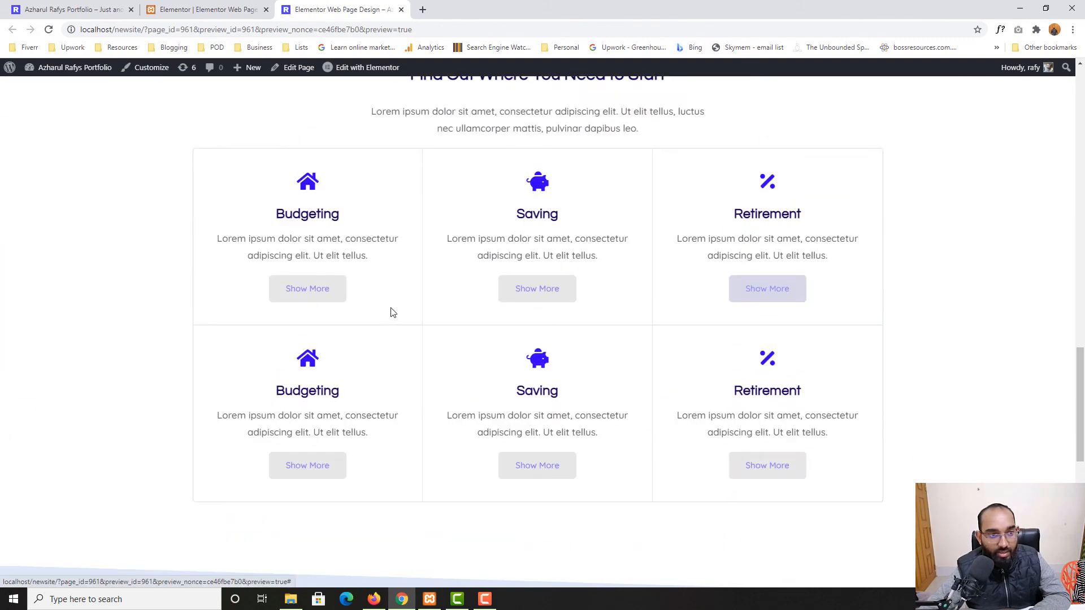
scroll(428, 343, "down", 5)
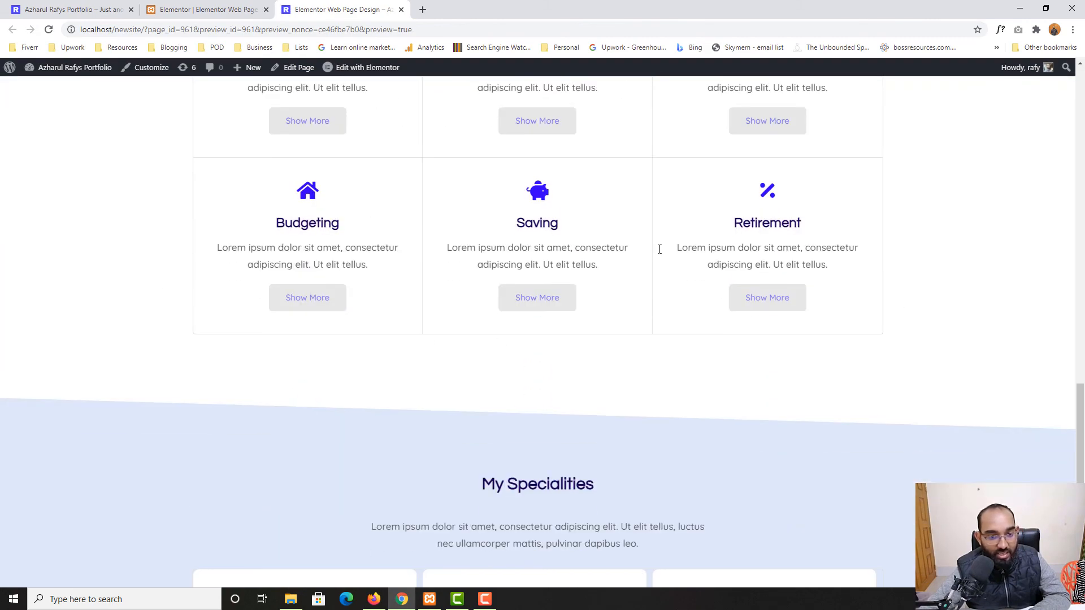
scroll(659, 250, "down", 6)
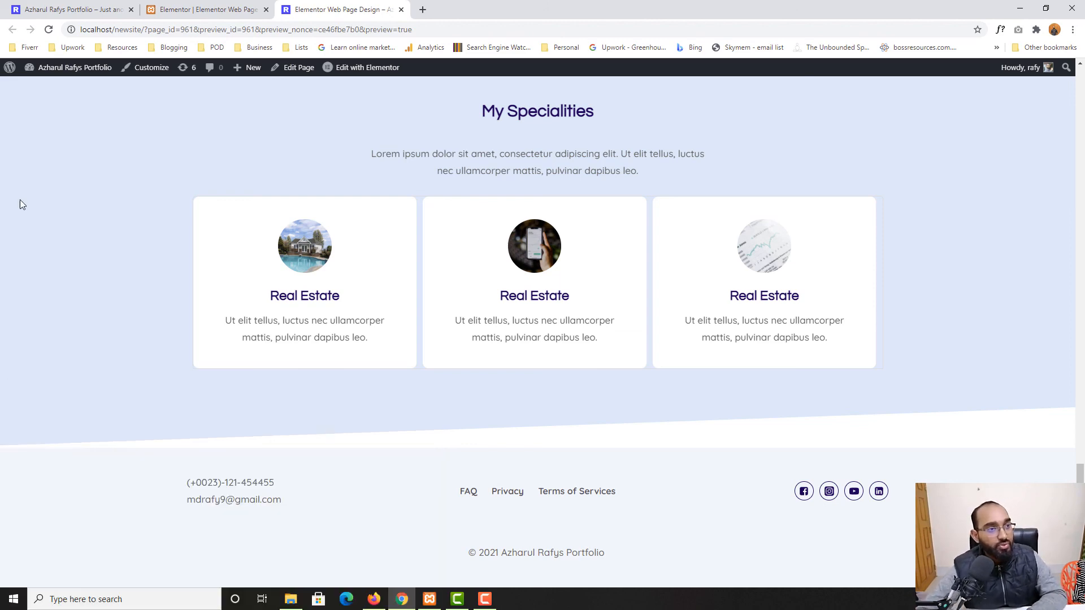
scroll(37, 197, "up", 1)
Examine the reference page's testimonials, closing call-to-action, footer and upper sections for comparison with the rebuilt page
left_click(210, 5)
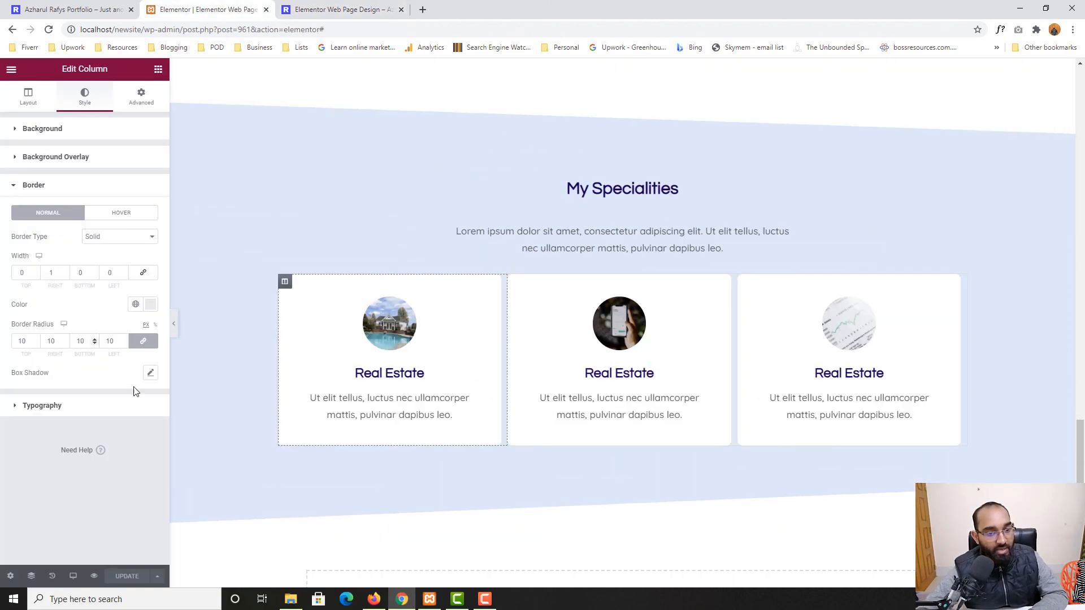
left_click(36, 7)
scroll(169, 405, "down", 5)
scroll(496, 184, "down", 4)
scroll(612, 308, "up", 2)
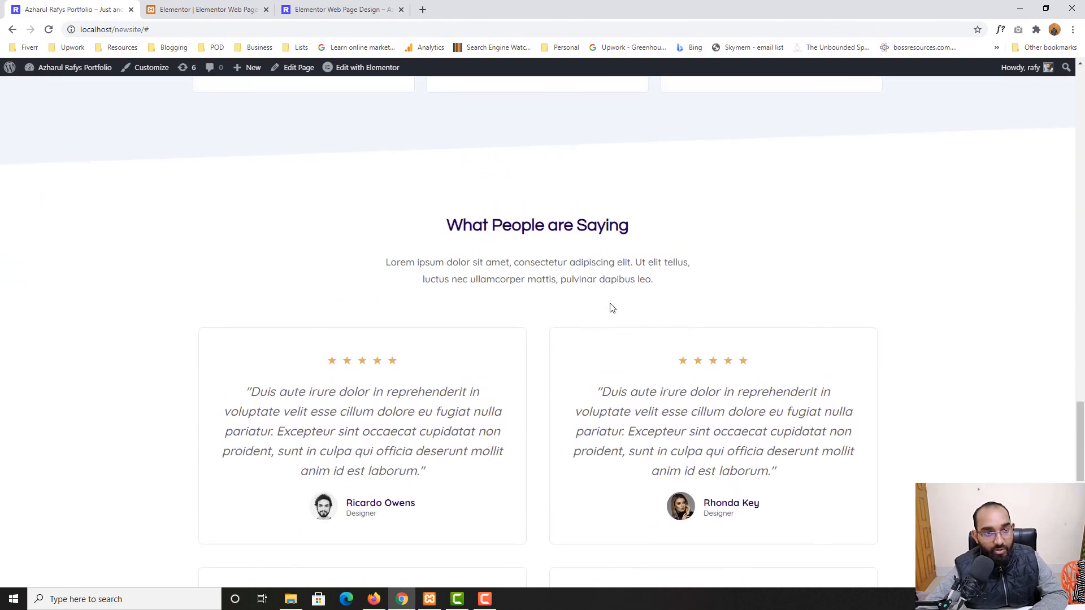
scroll(637, 265, "down", 10)
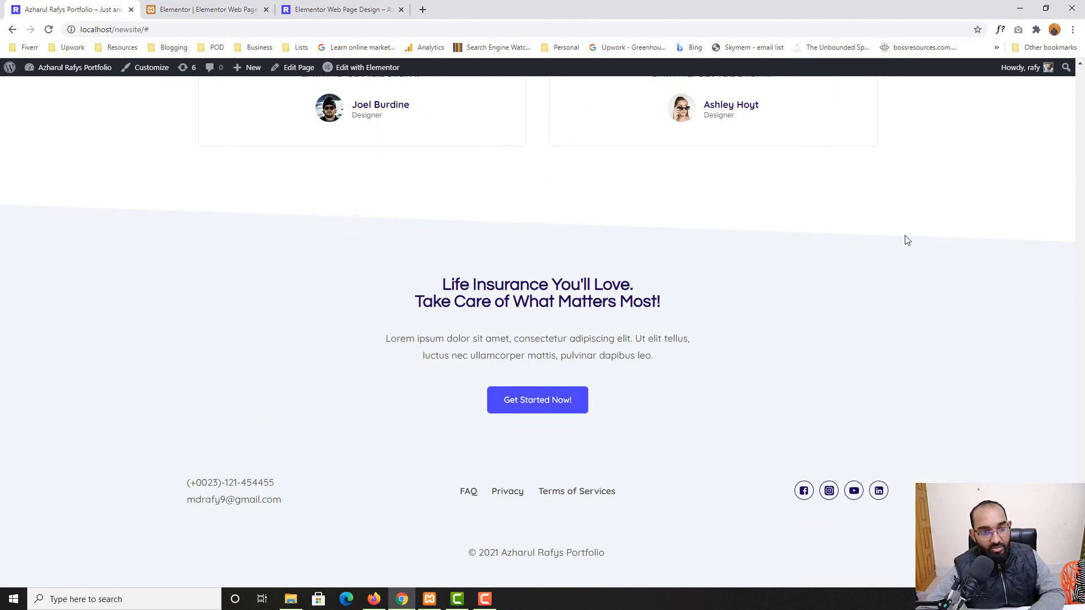
scroll(518, 373, "up", 20)
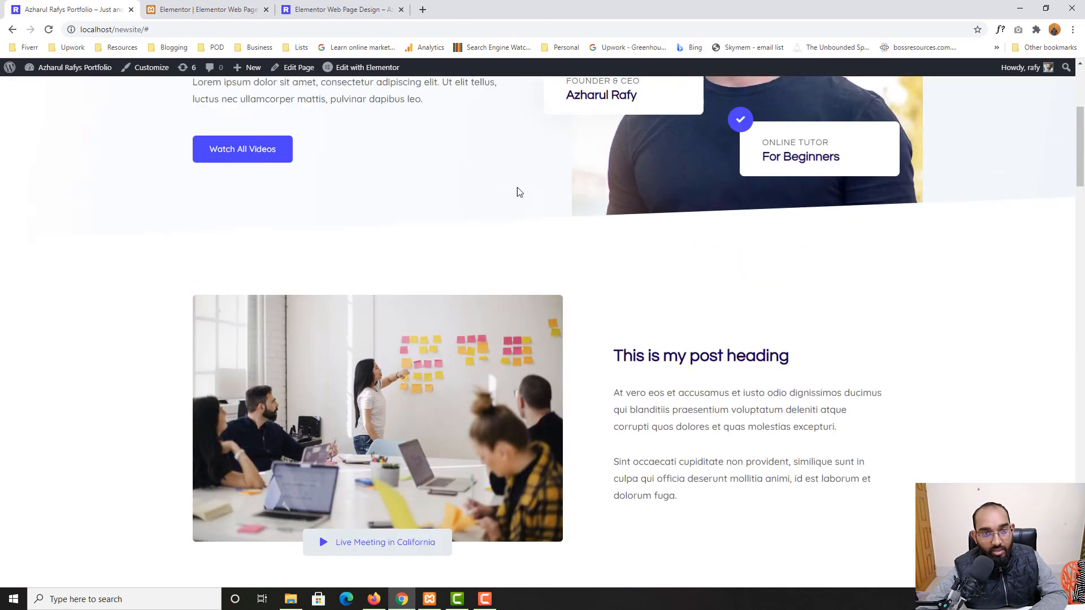
scroll(517, 187, "up", 4)
Review the previewed page from the hero section through Find Out Where You Need to Start to My Specialities
left_click(346, 8)
scroll(671, 363, "up", 14)
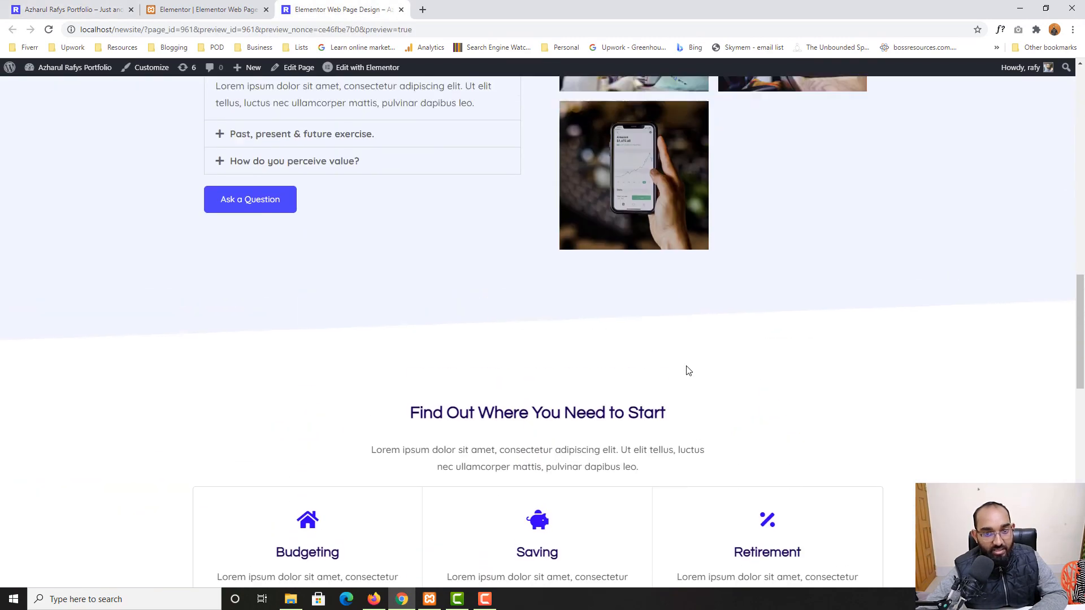
scroll(686, 368, "up", 10)
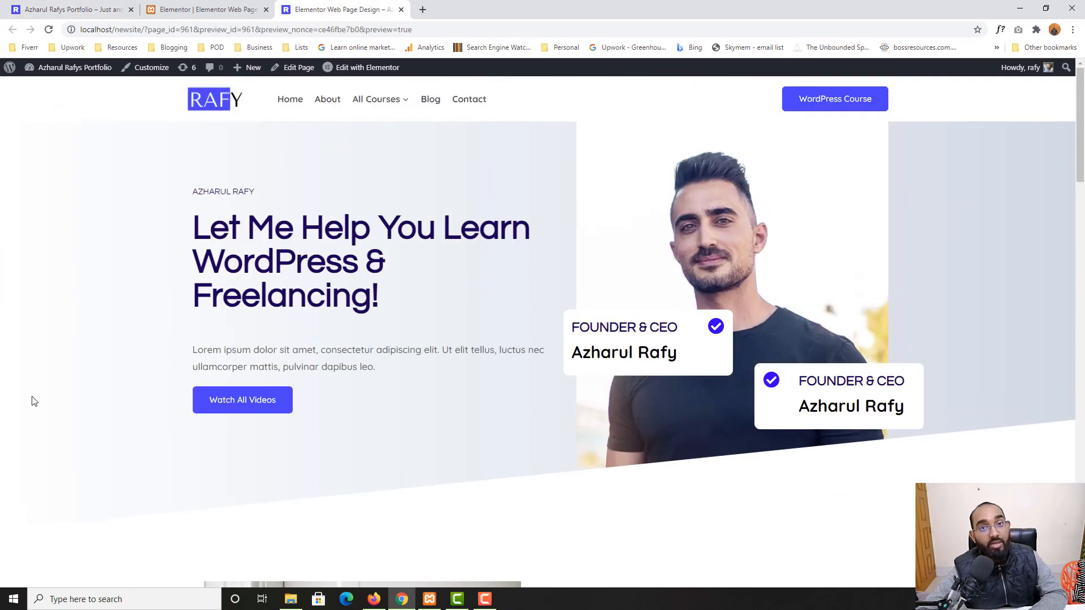
scroll(34, 393, "down", 20)
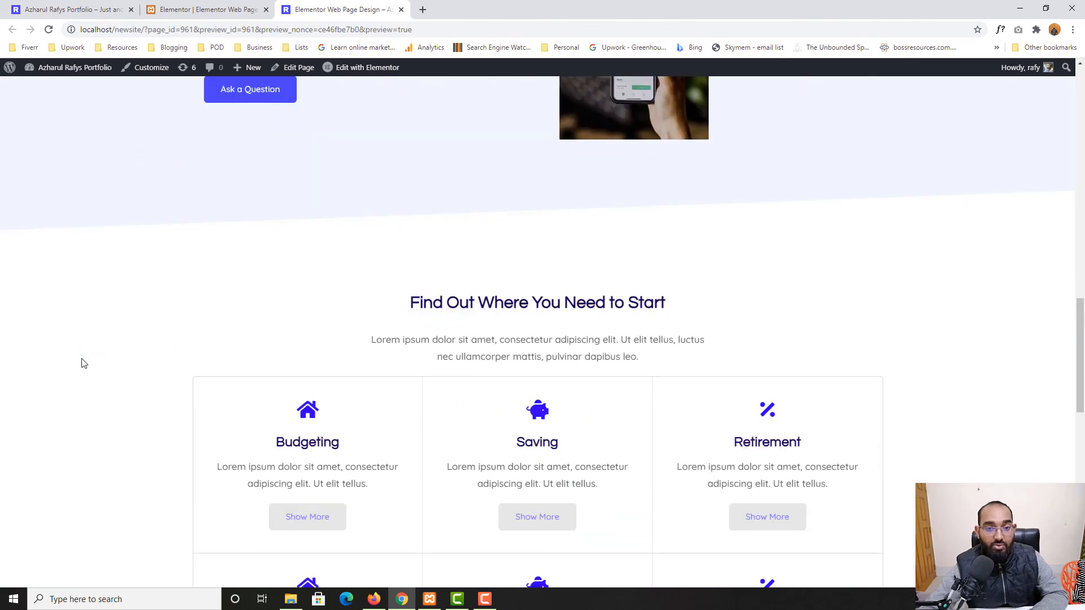
scroll(56, 392, "down", 5)
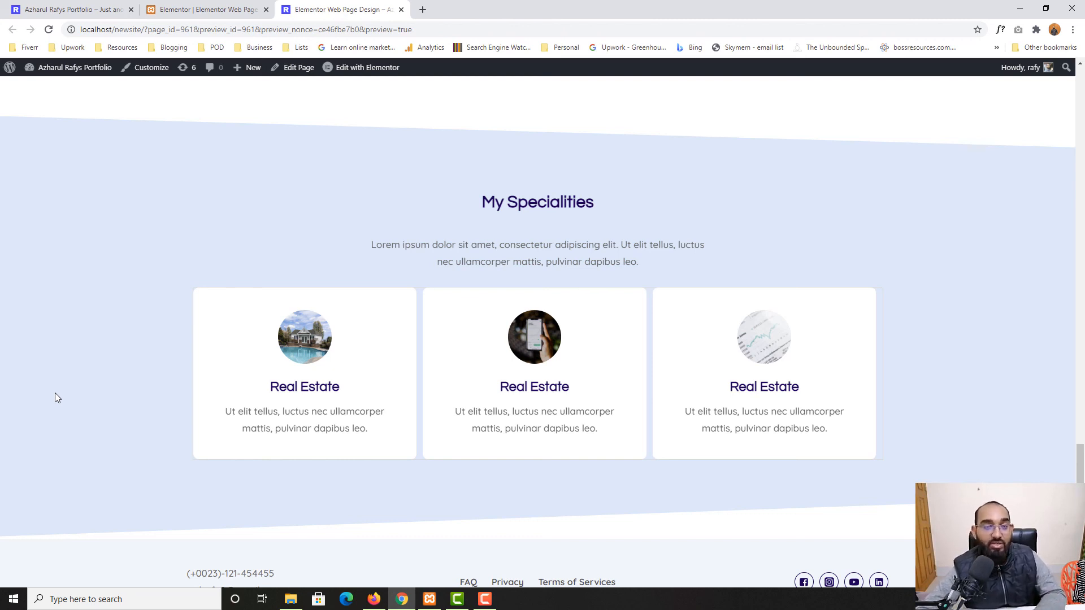
scroll(29, 330, "down", 2)
scroll(30, 333, "up", 1)
scroll(23, 351, "up", 12)
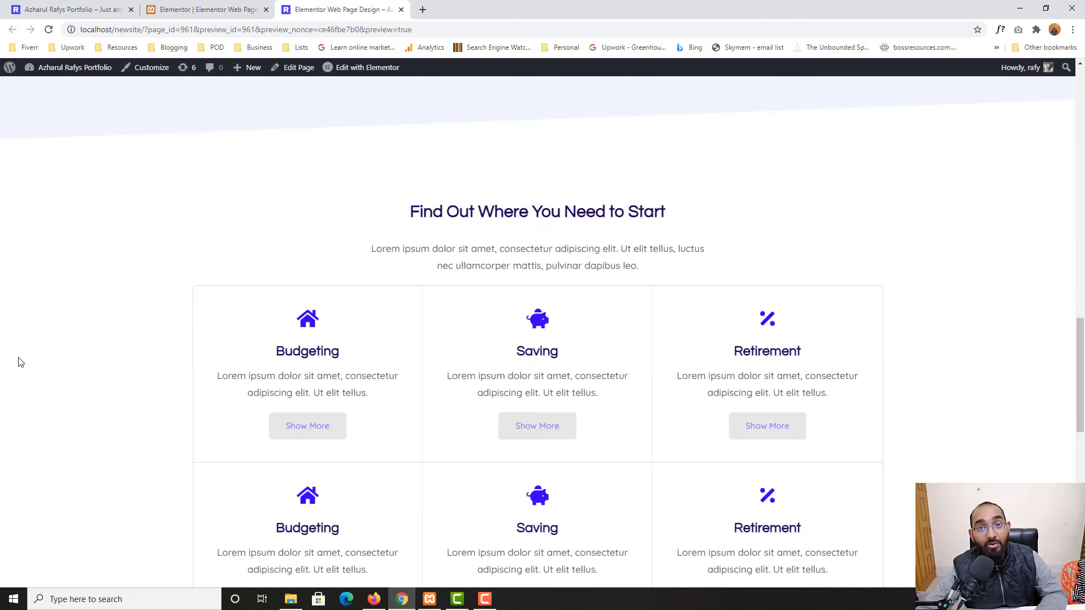